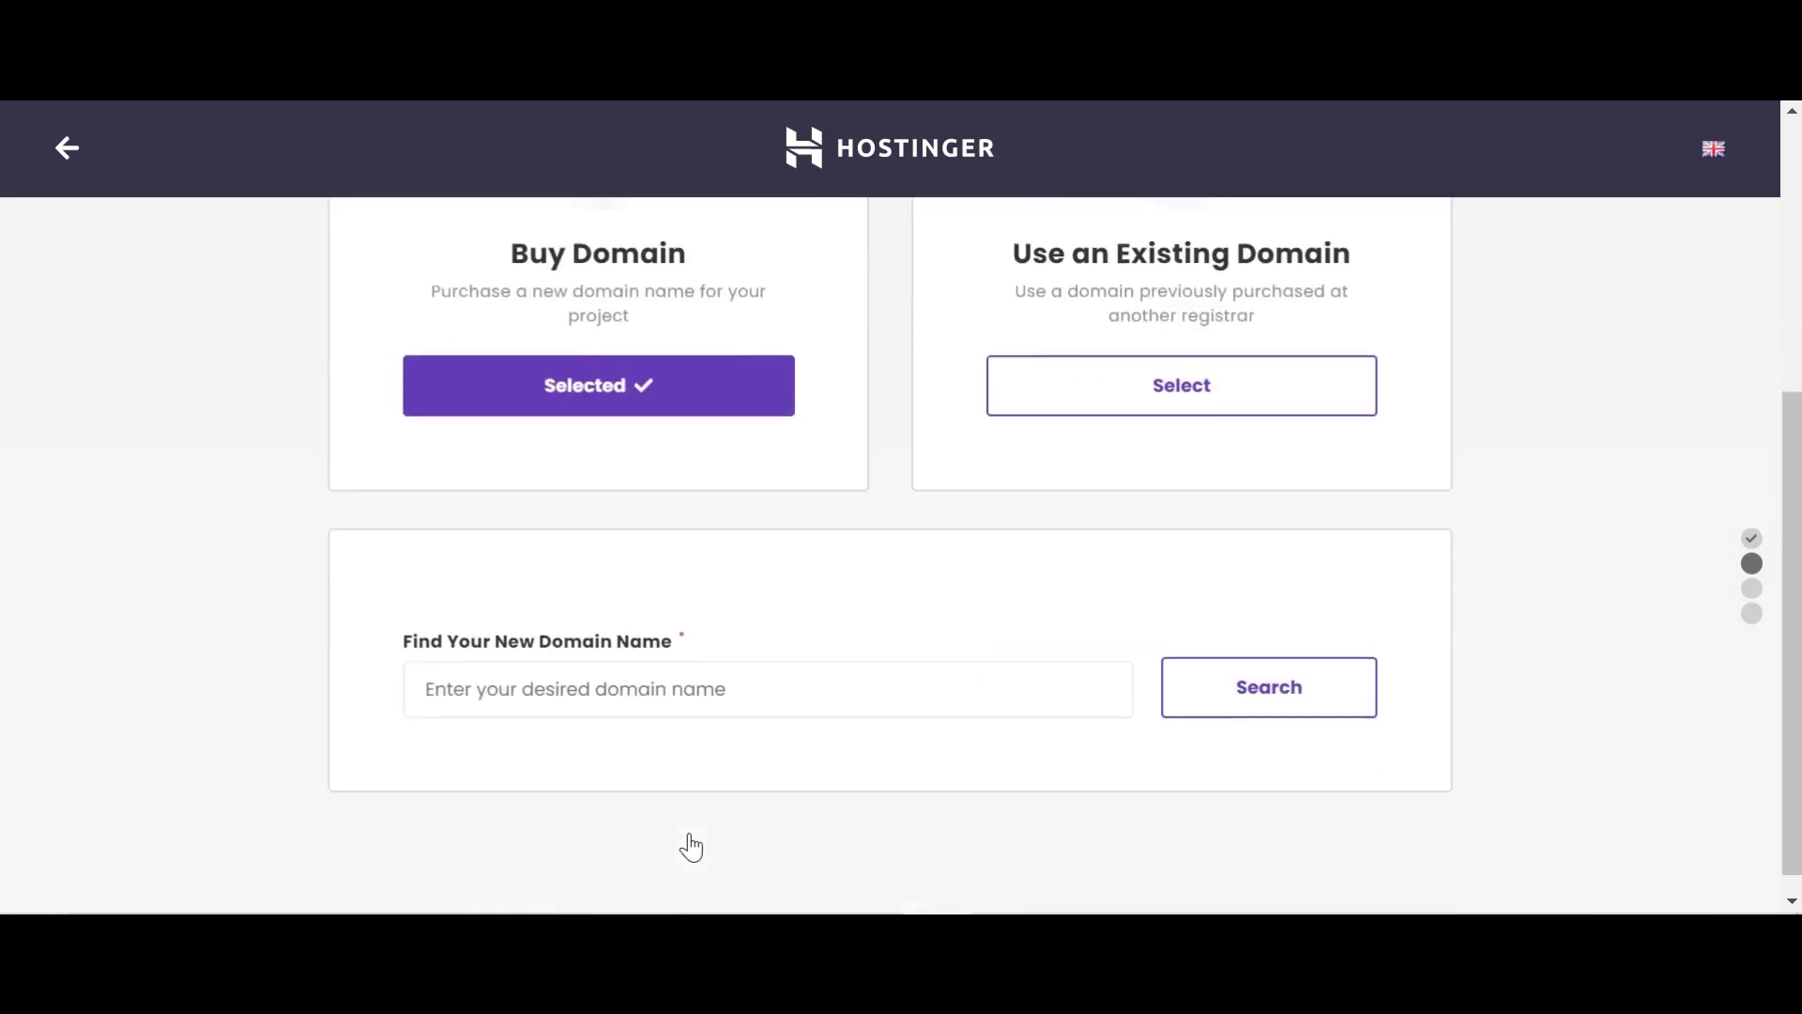
# Try to find coolmask.com as the new domain name to buy.
pyautogui.click(826, 643)
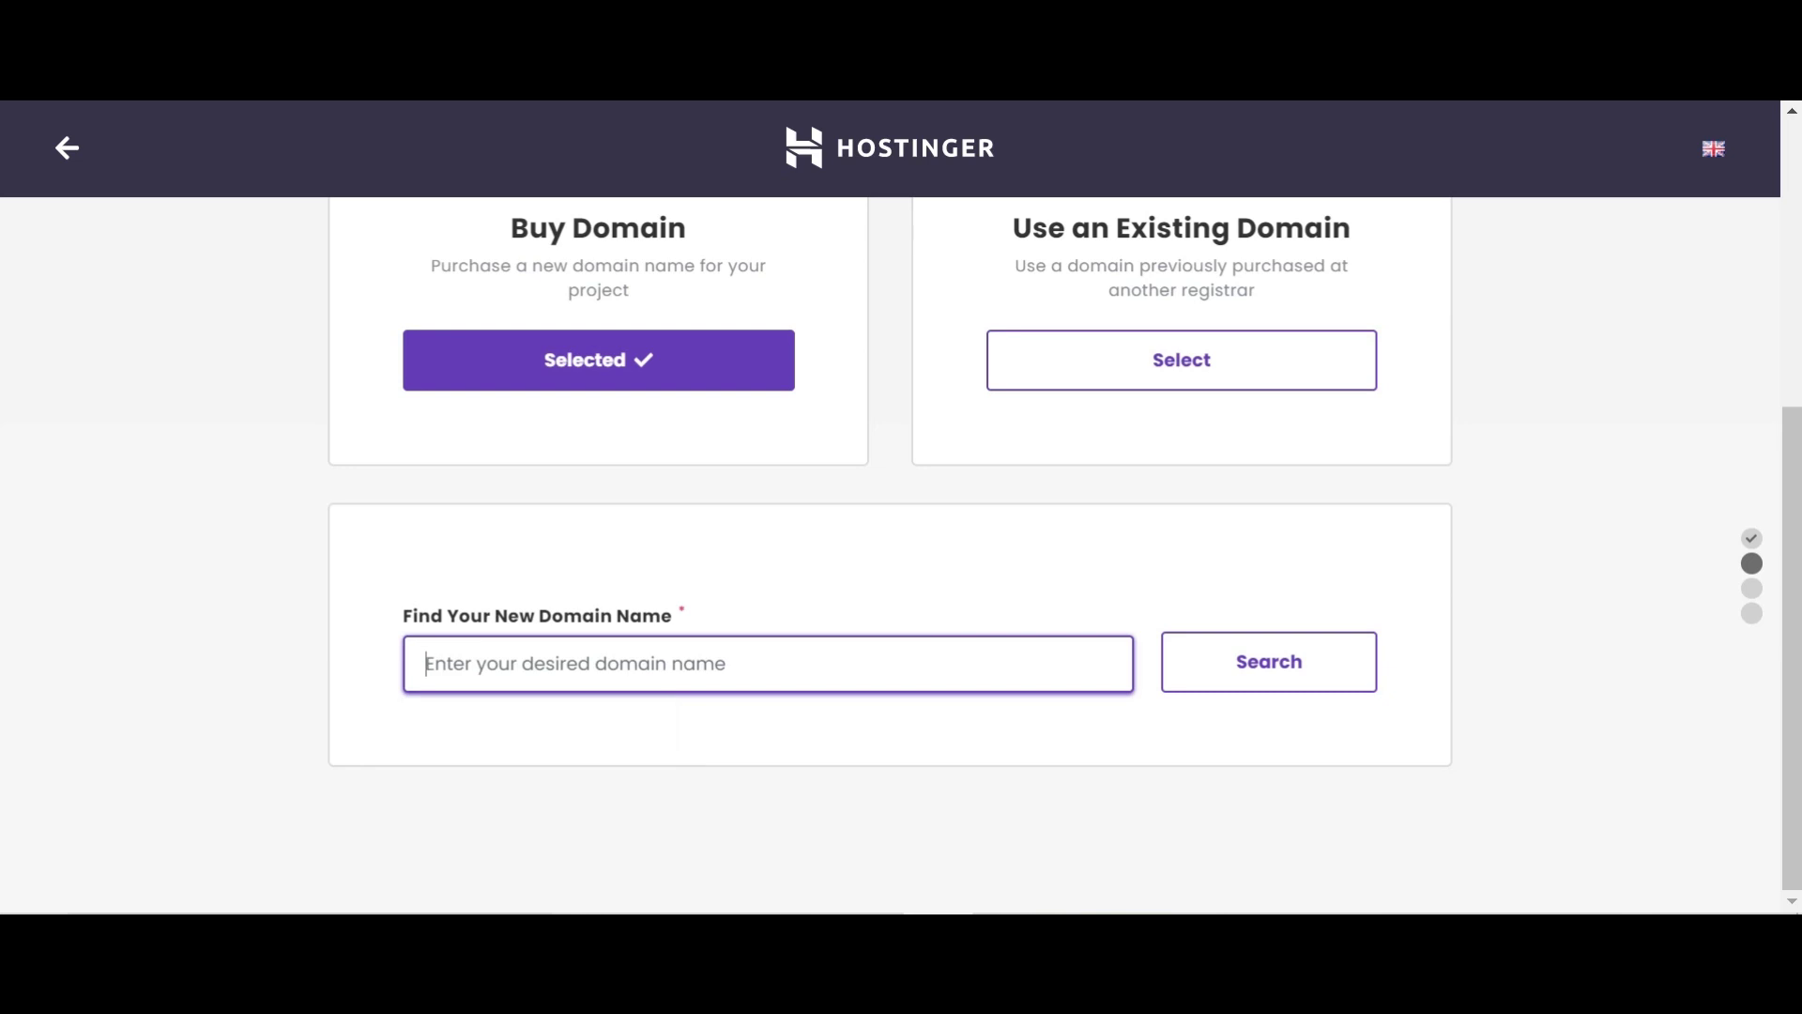
pyautogui.write('Best')
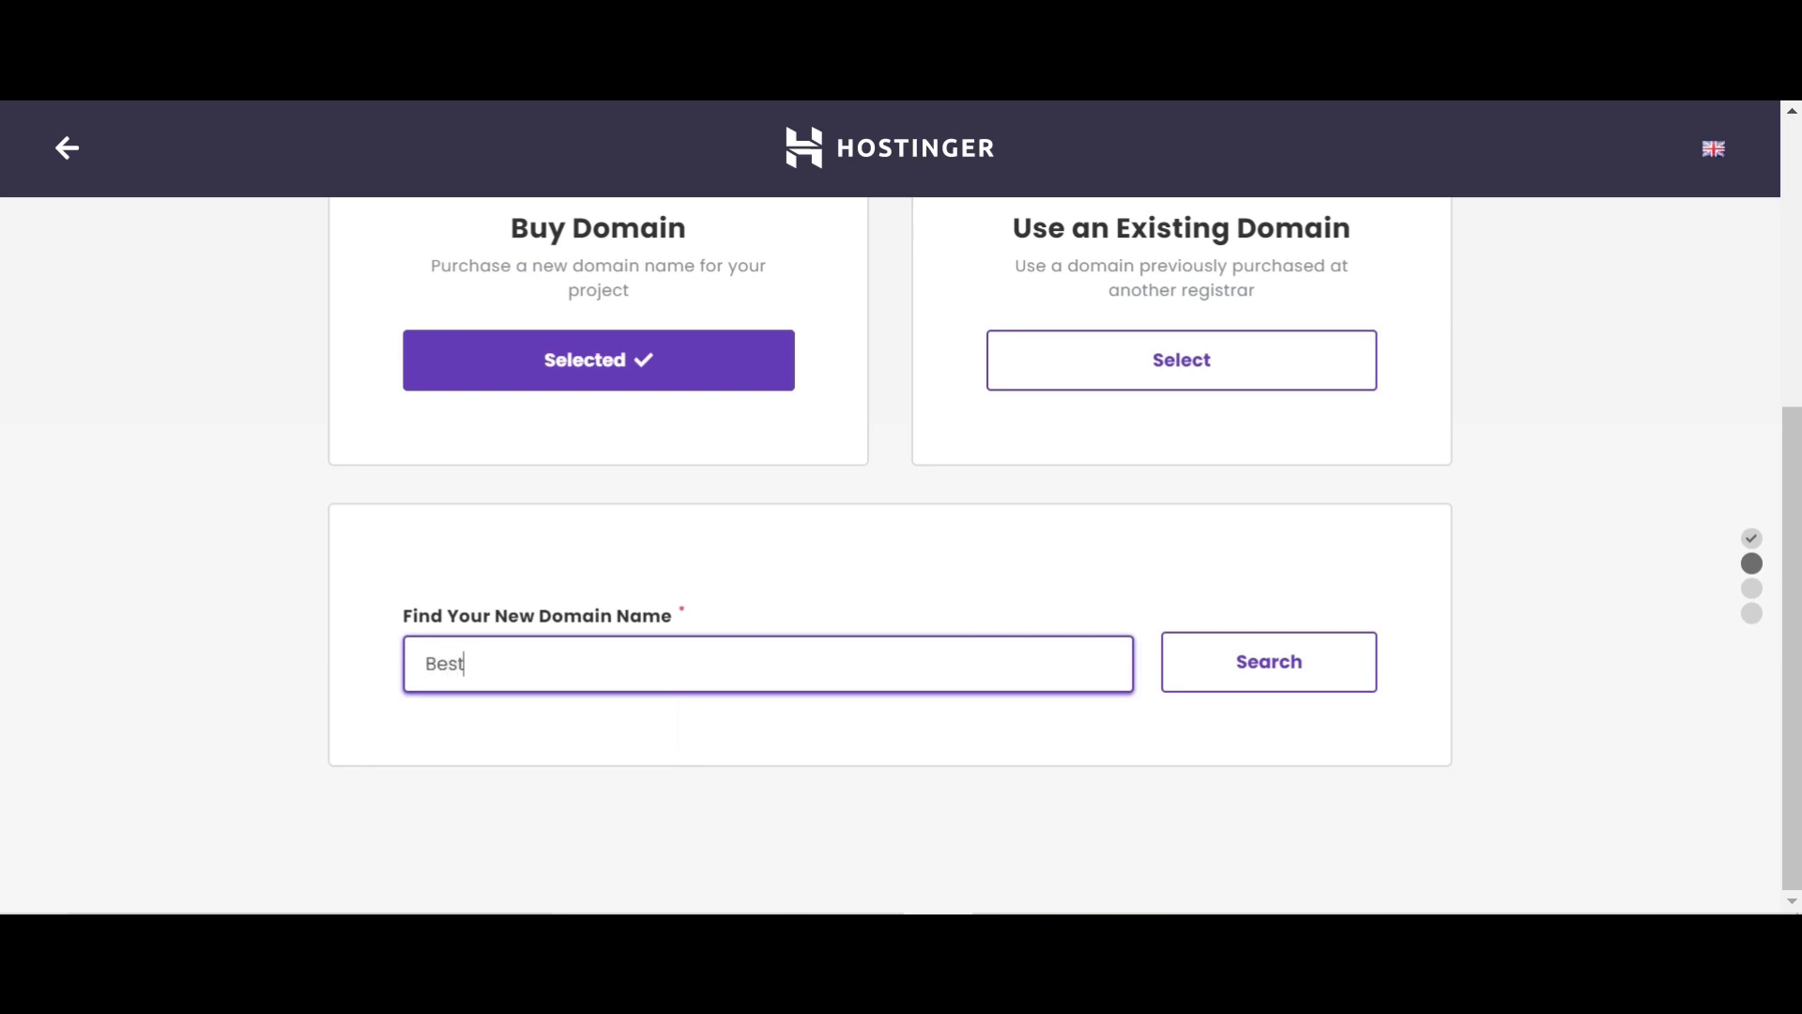
pyautogui.write('Max')
pyautogui.press('Return')
pyautogui.hotkey('ctrl', 'a')
pyautogui.write('coos')
pyautogui.write('mas')
pyautogui.click(1310, 683)
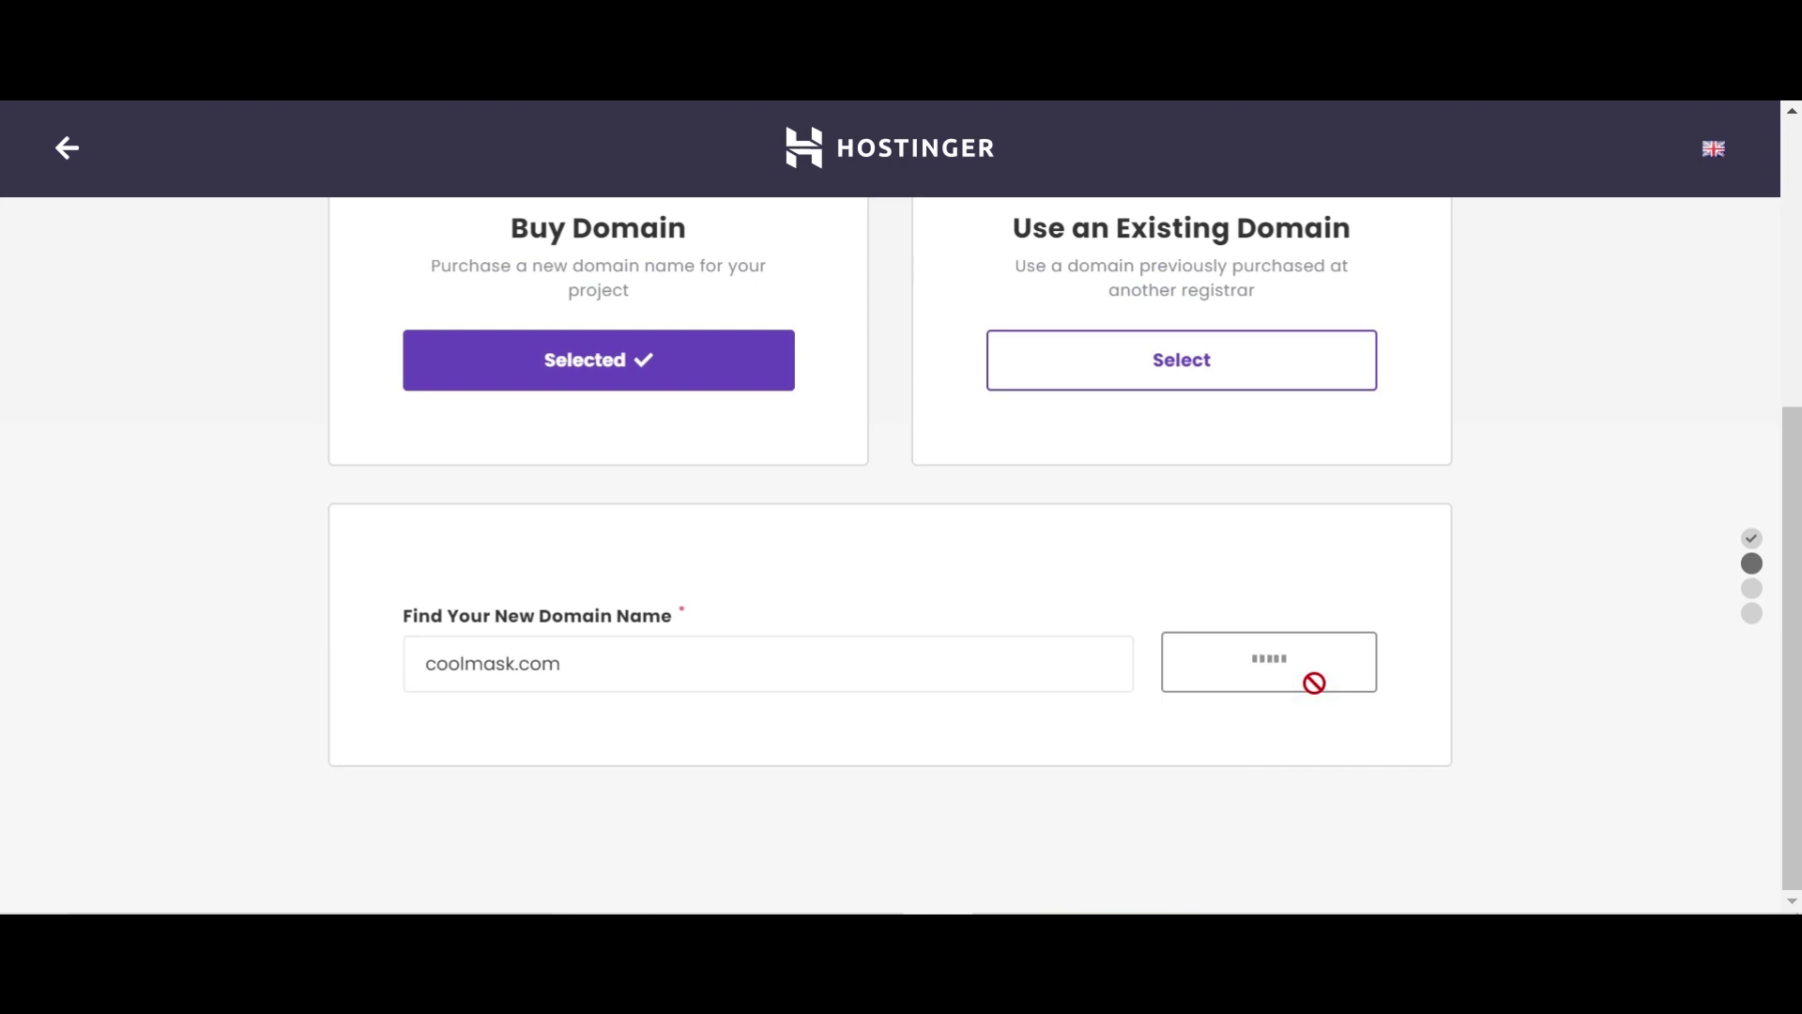
# Search for the domain maskdilli.com and continue the setup with it.
pyautogui.write('maskdilli')
pyautogui.click(1198, 669)
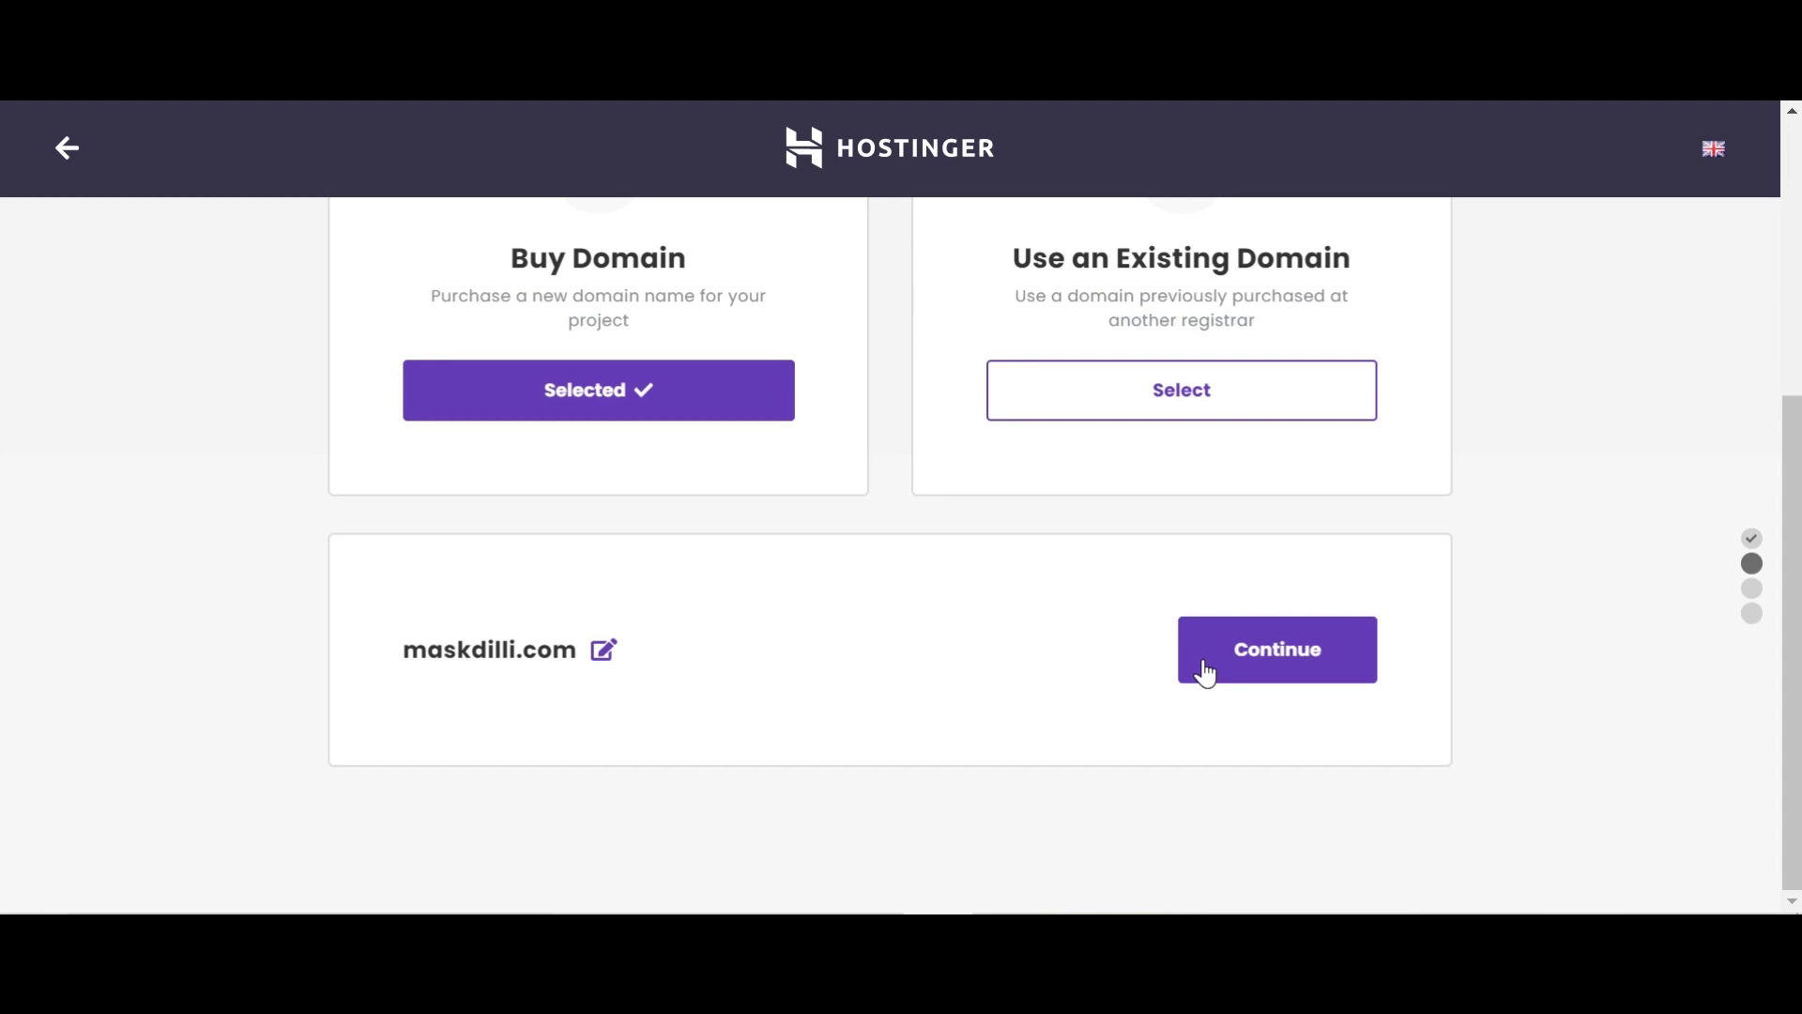
pyautogui.click(1327, 650)
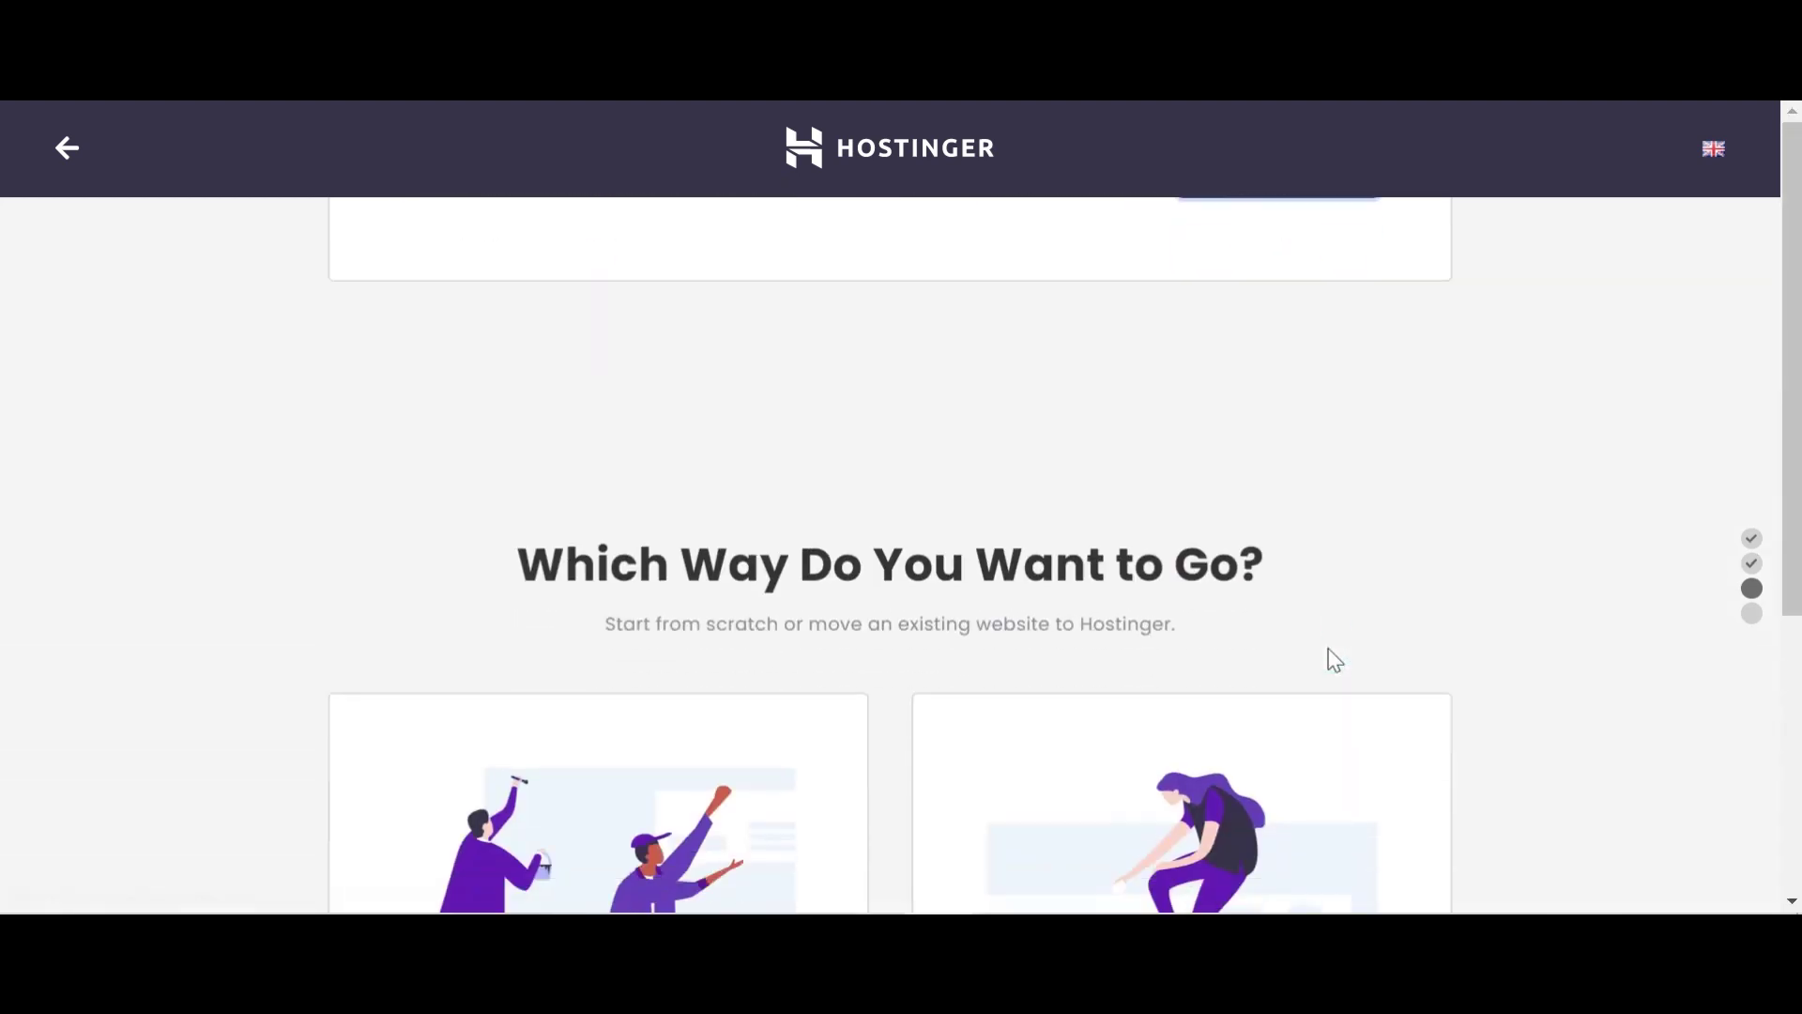
# Choose to build a new website and select WordPress as its platform.
pyautogui.scroll(-2, 5, 517)
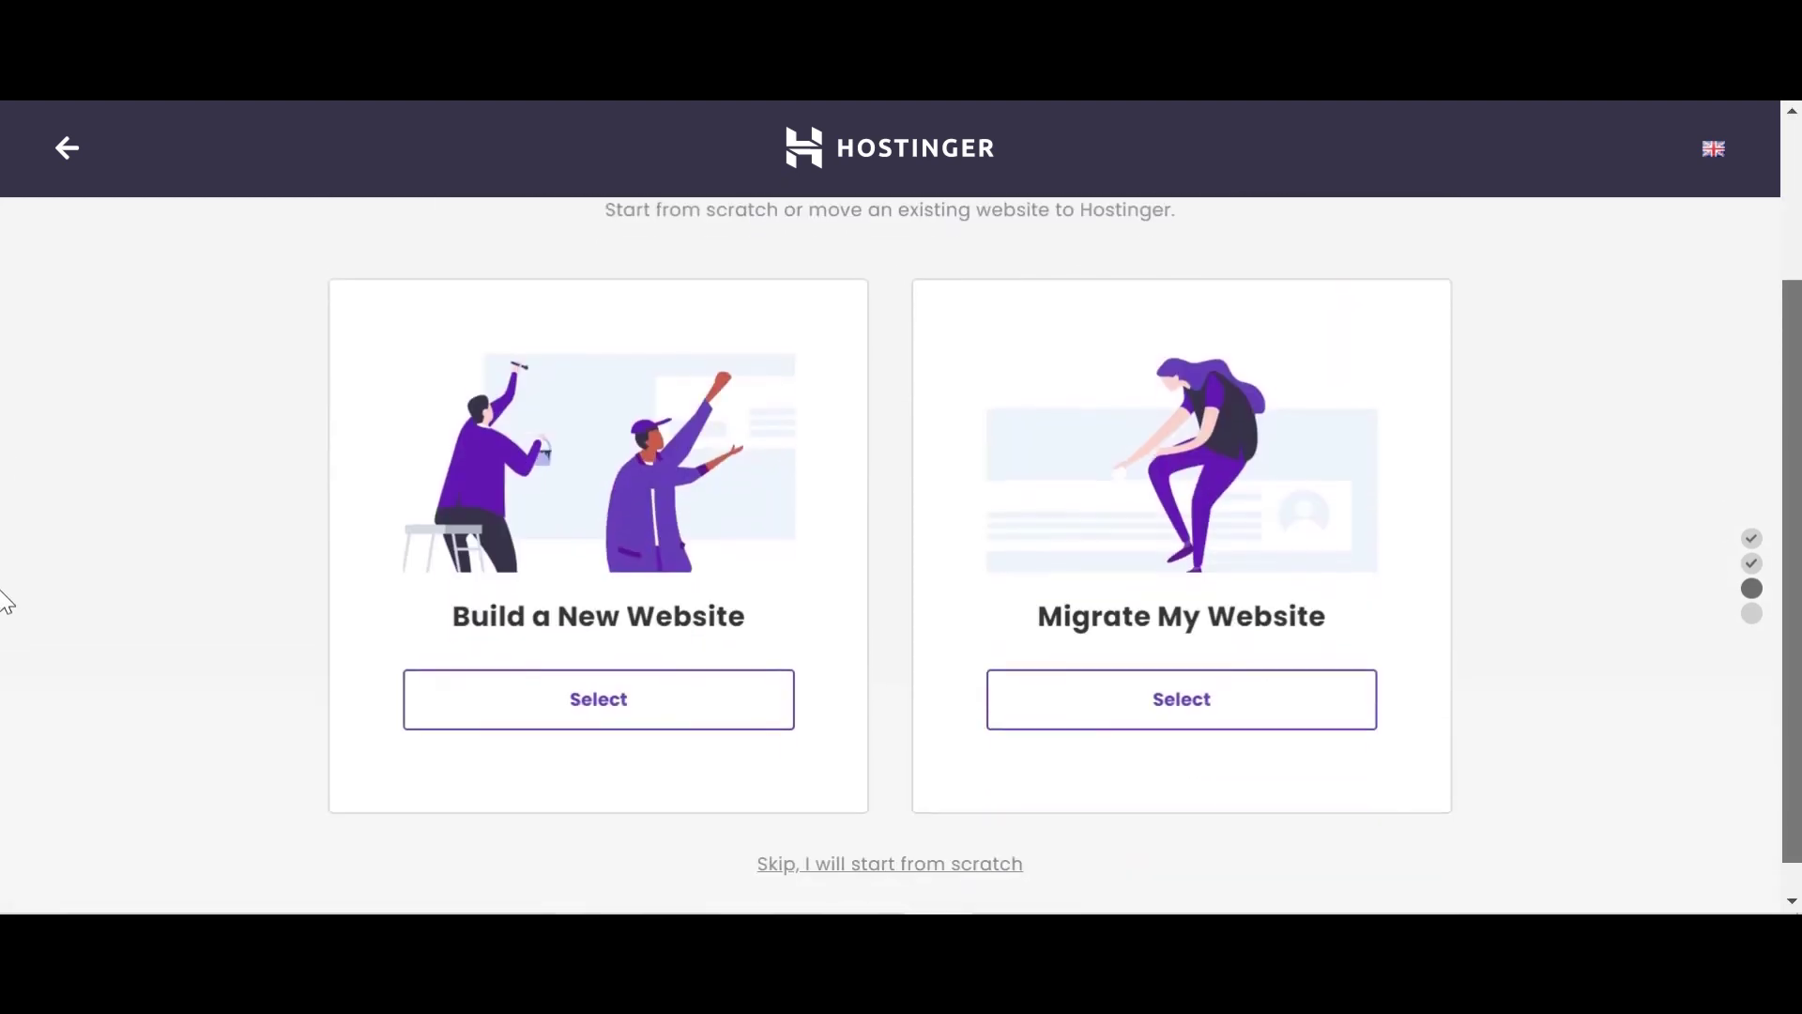
pyautogui.click(682, 699)
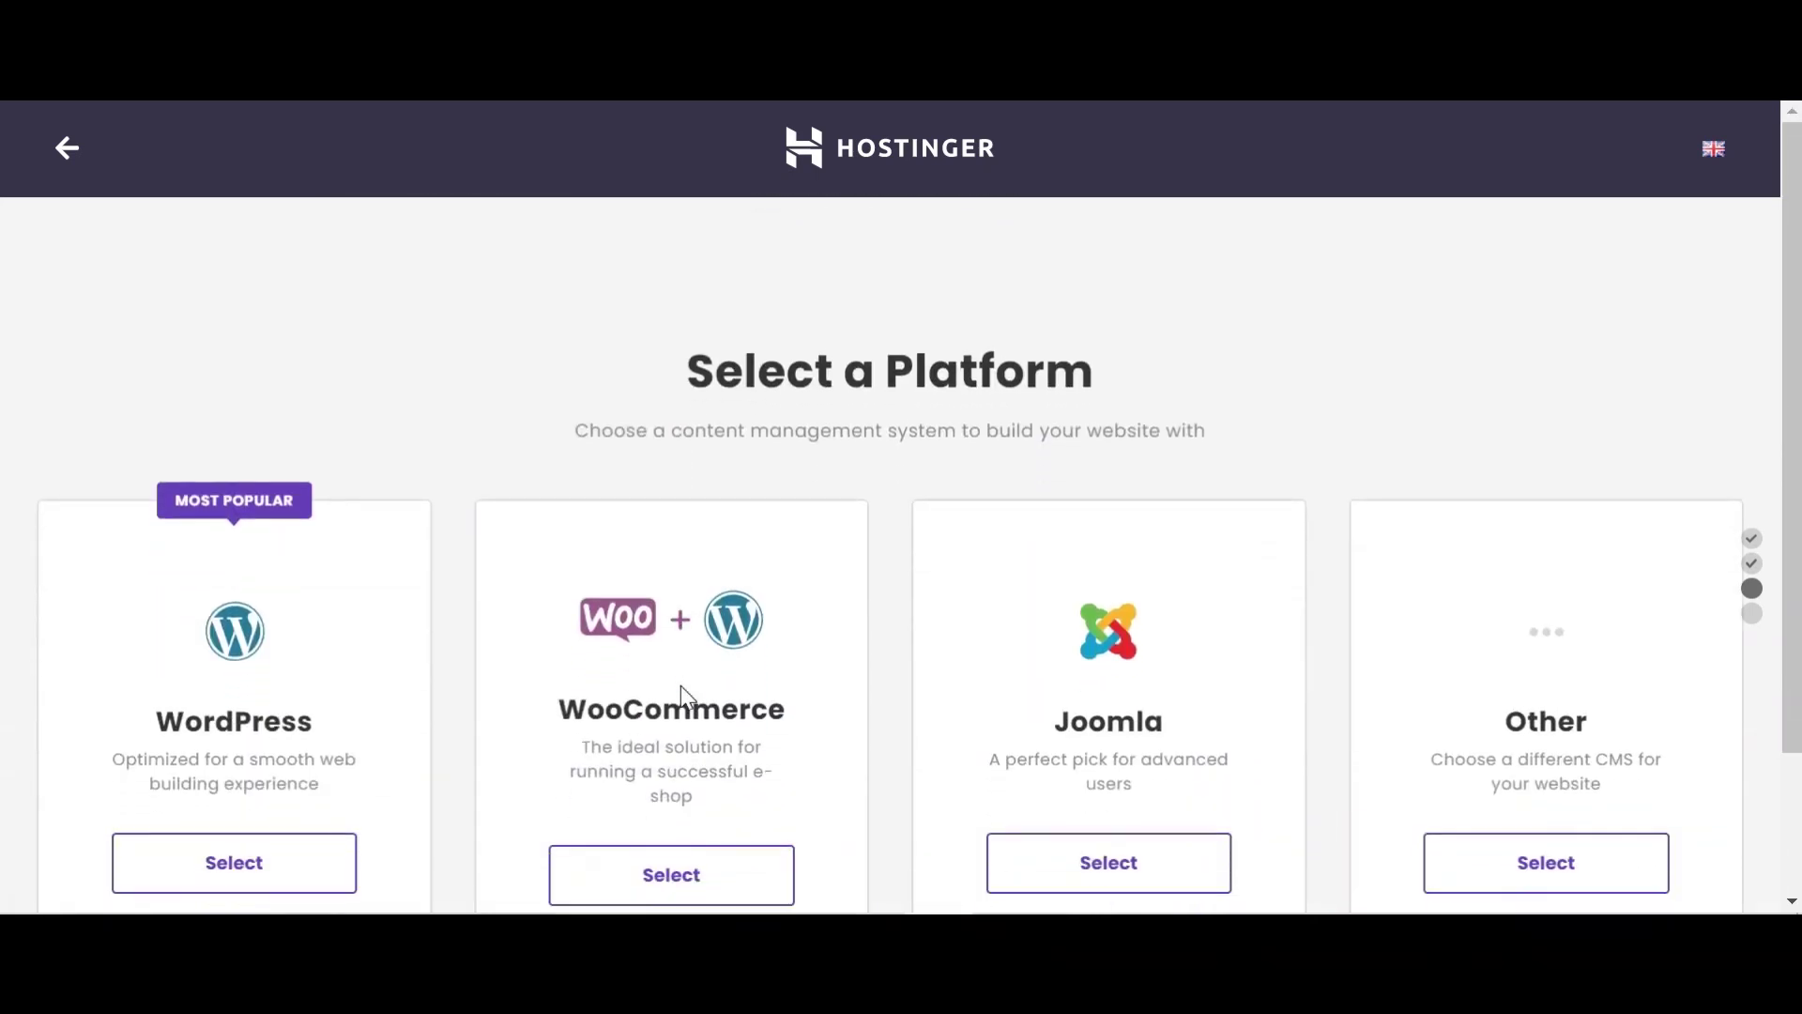
pyautogui.scroll(-2, 4, 516)
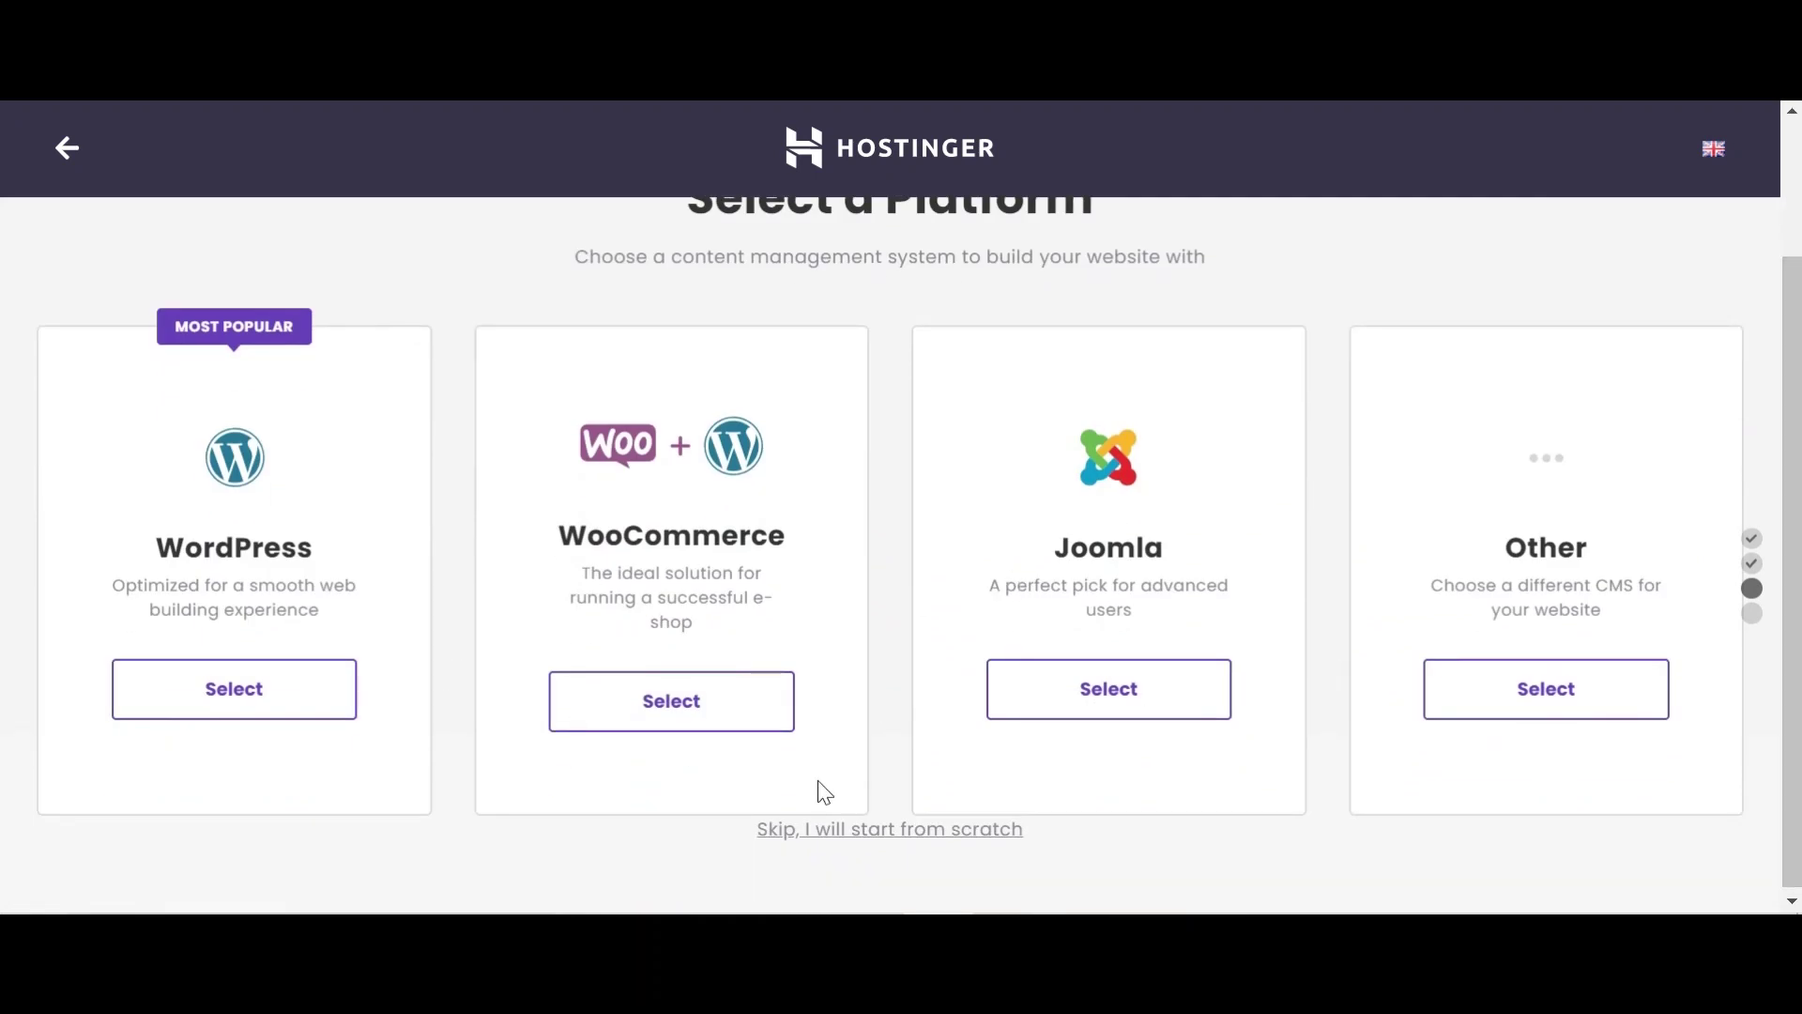
pyautogui.click(324, 687)
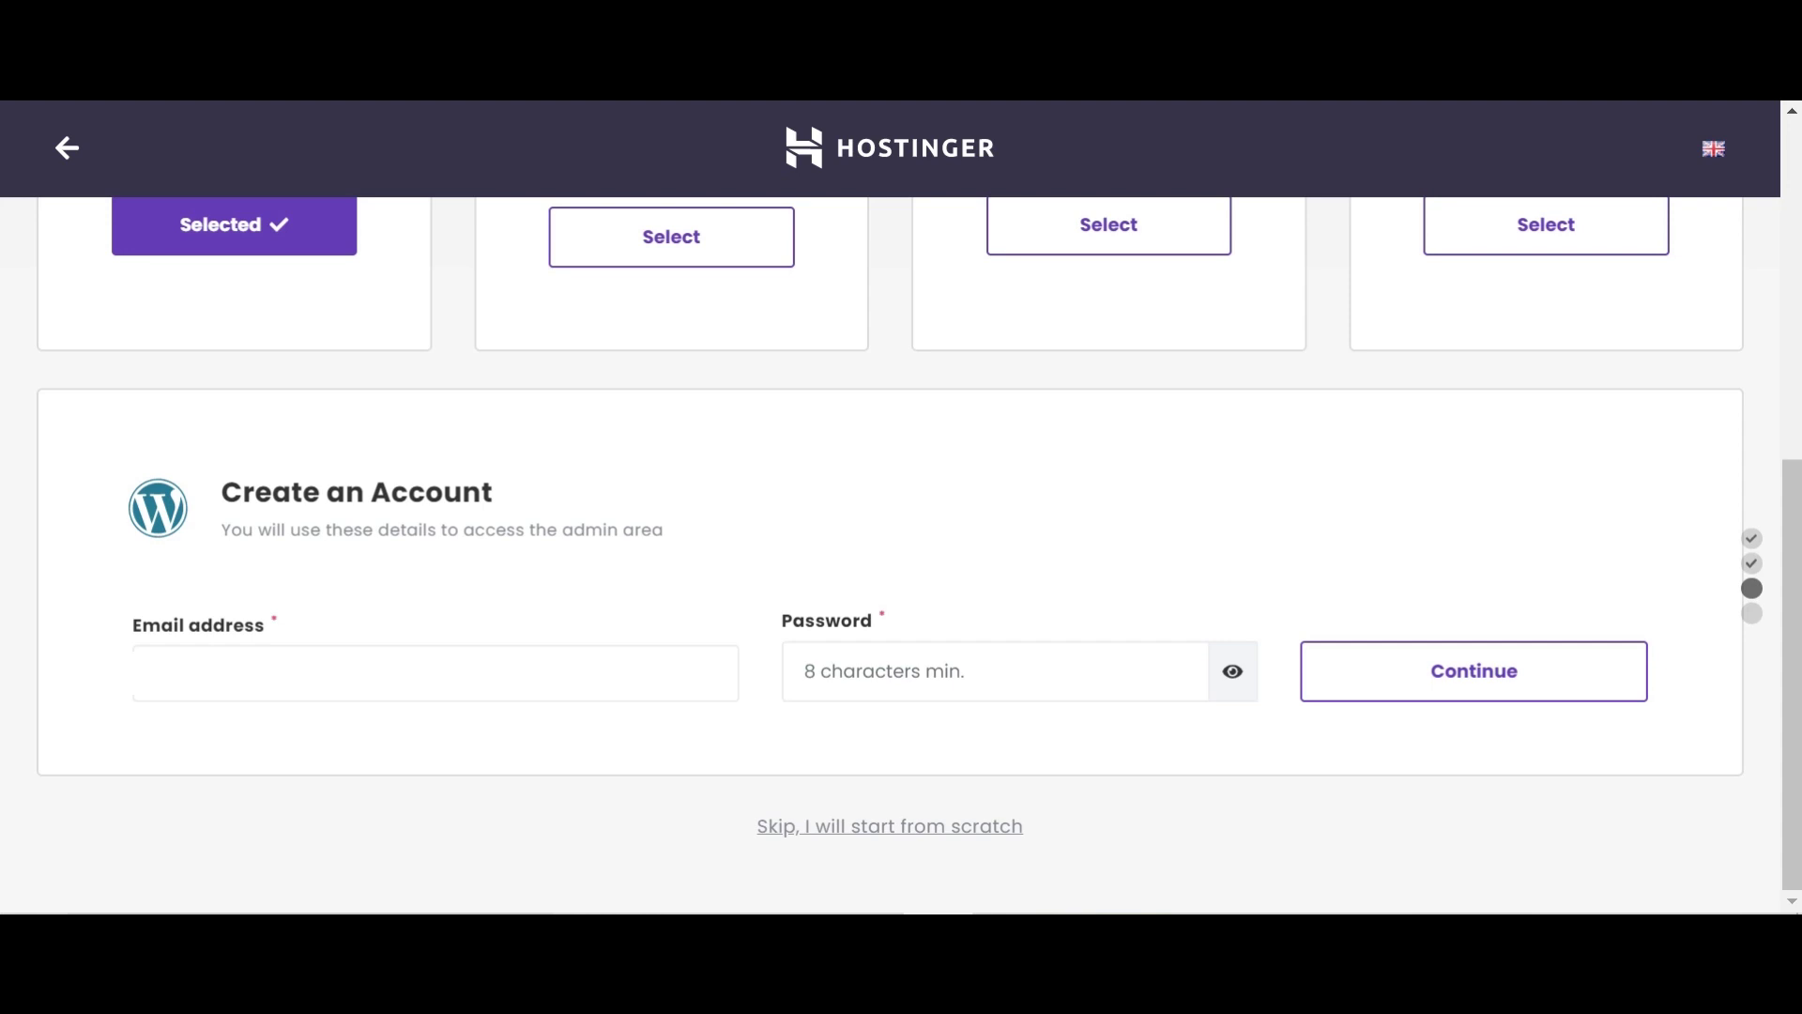
# Enter the password for the WordPress admin account and continue to the template choice.
pyautogui.click(948, 669)
pyautogui.write('••')
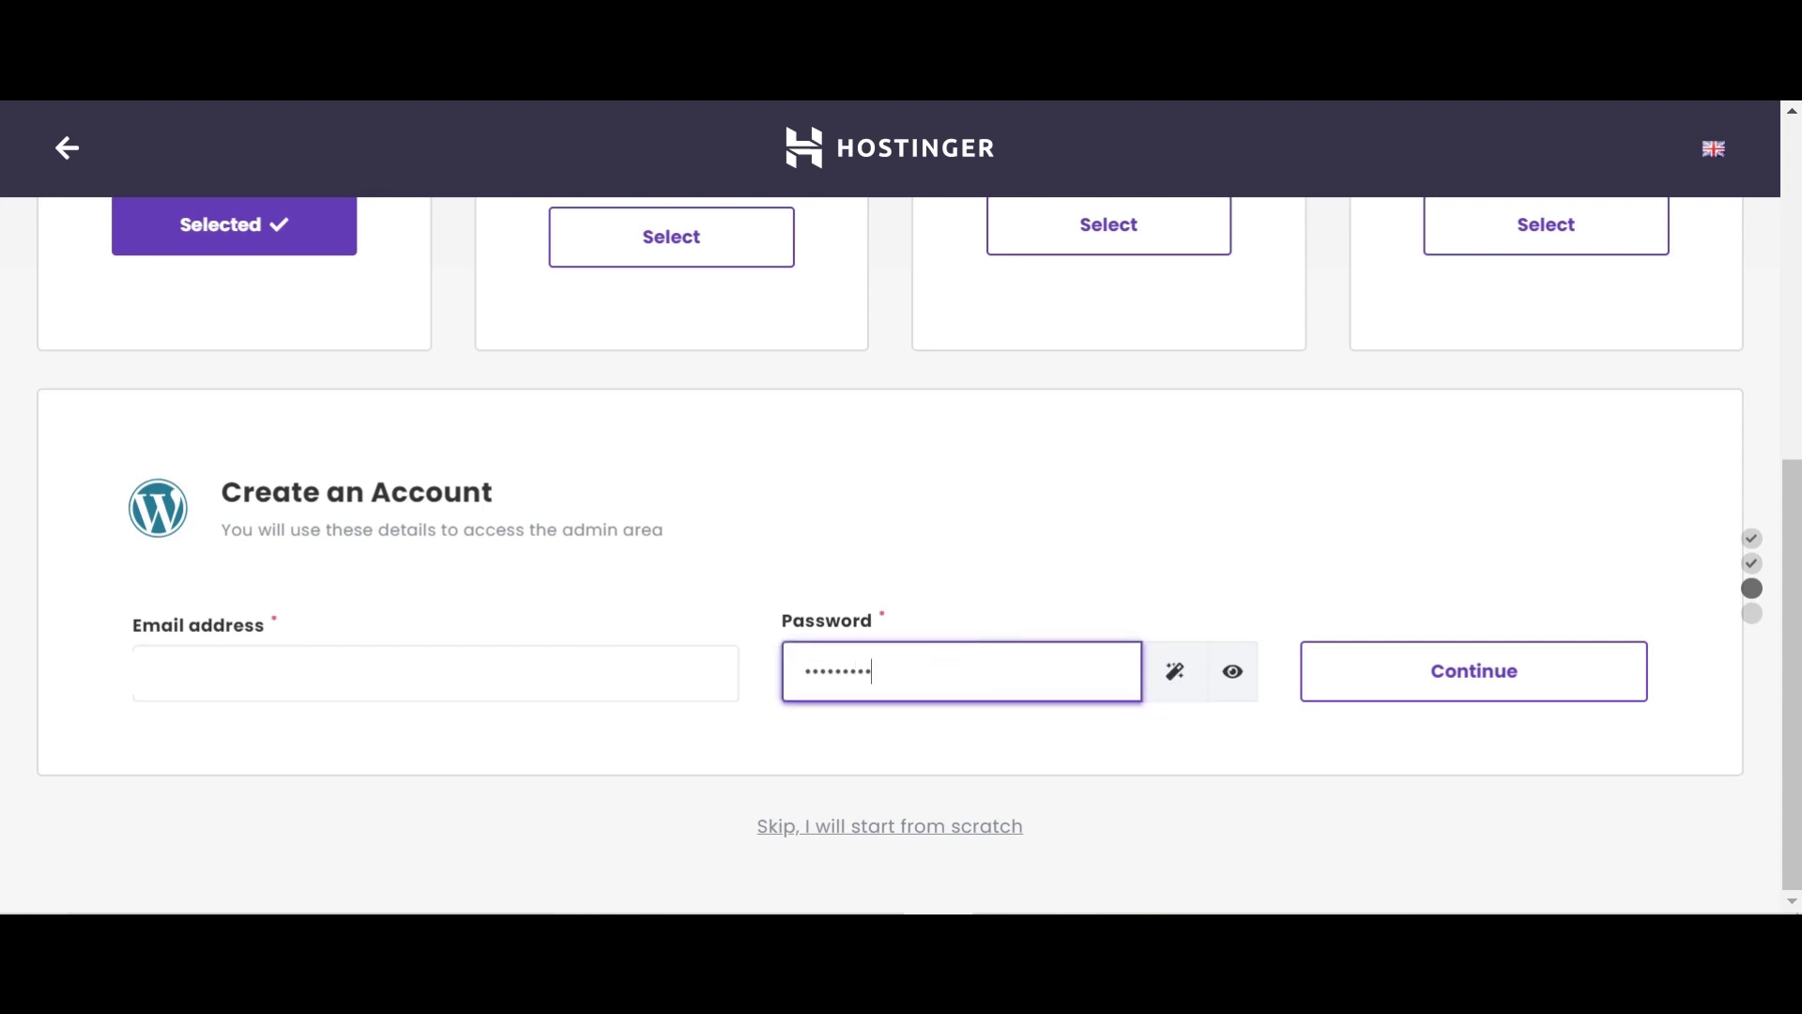
pyautogui.click(1519, 673)
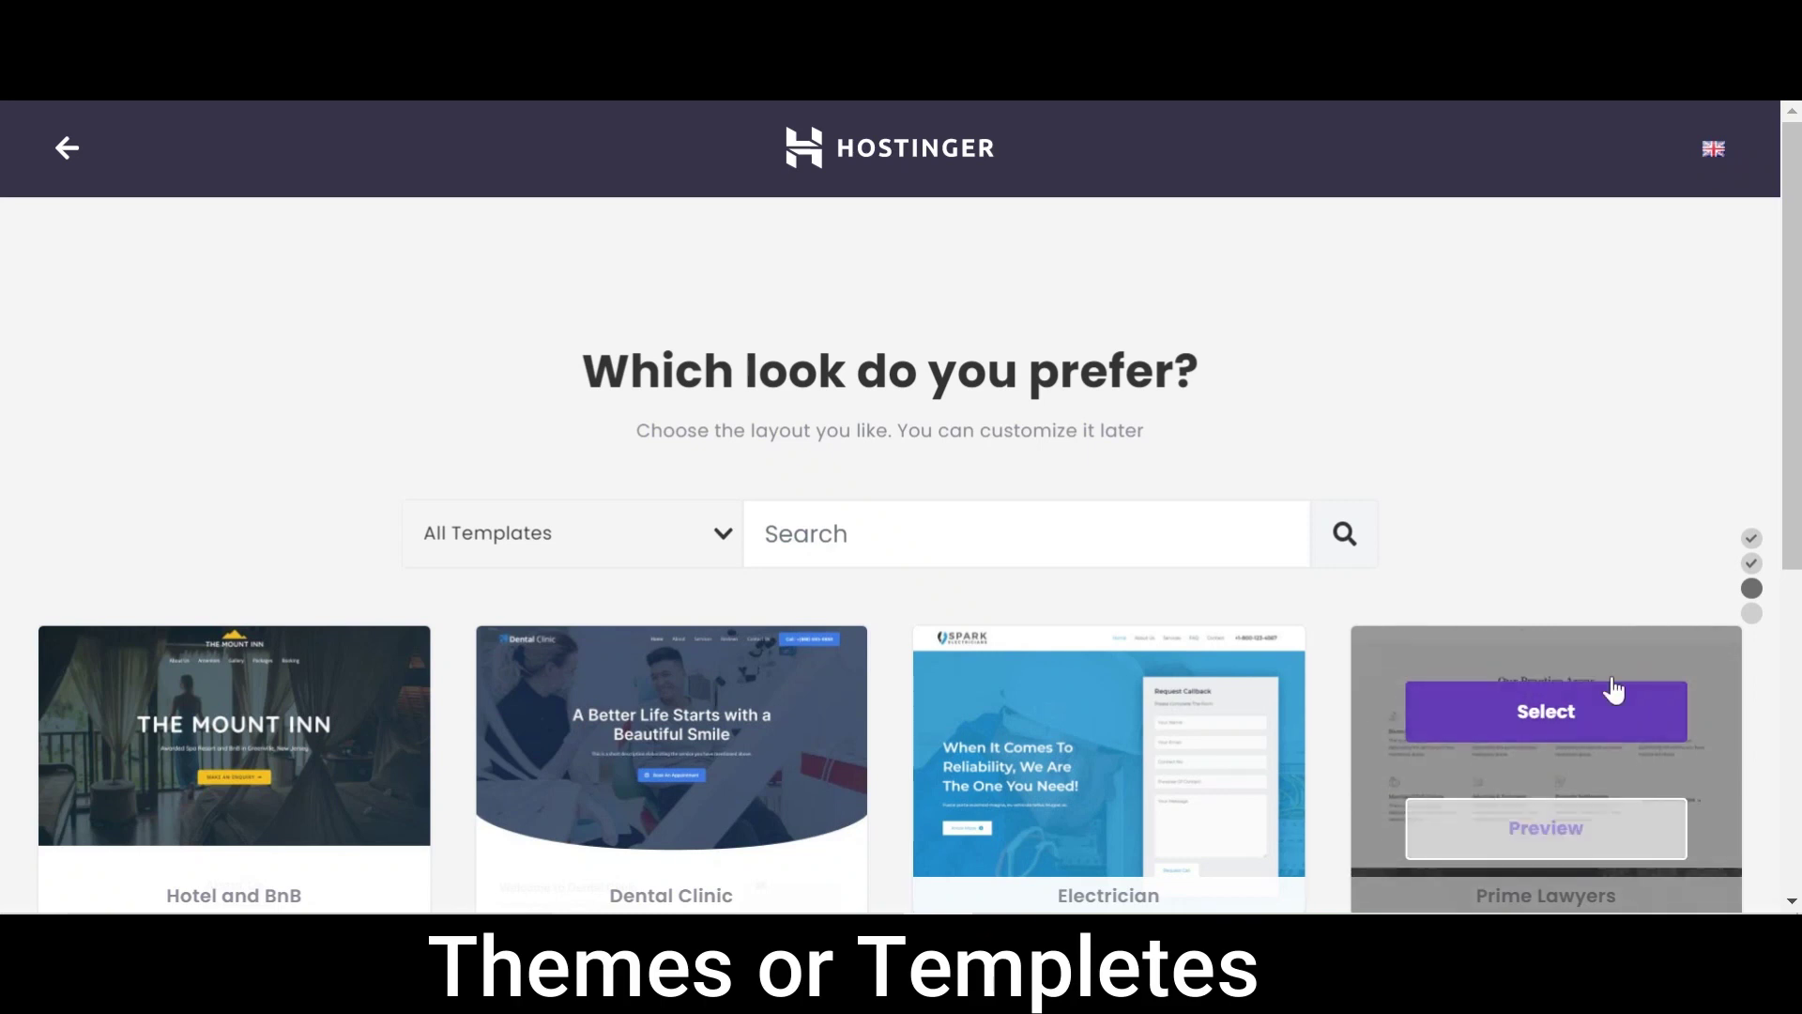
# Browse the available website templates, loading further batches to compare the layouts on offer.
pyautogui.scroll(-2, 5, 492)
pyautogui.scroll(-3, 5, 493)
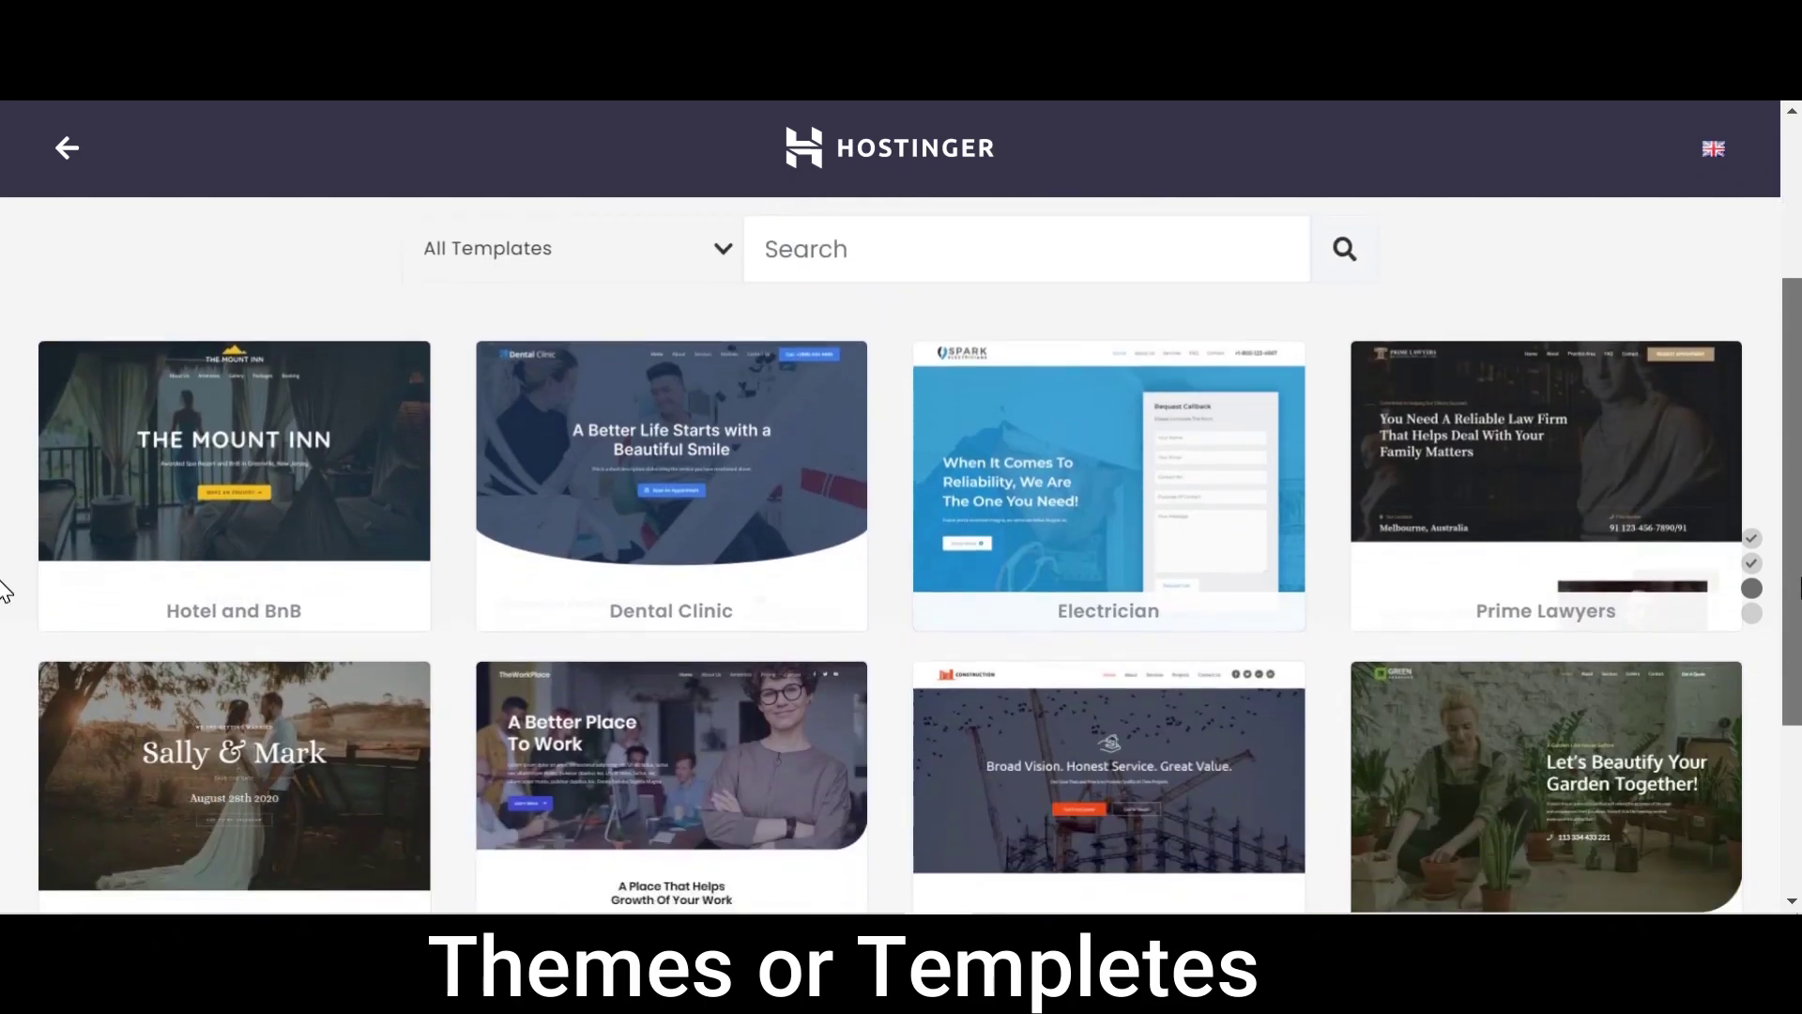
pyautogui.scroll(-2, 5, 591)
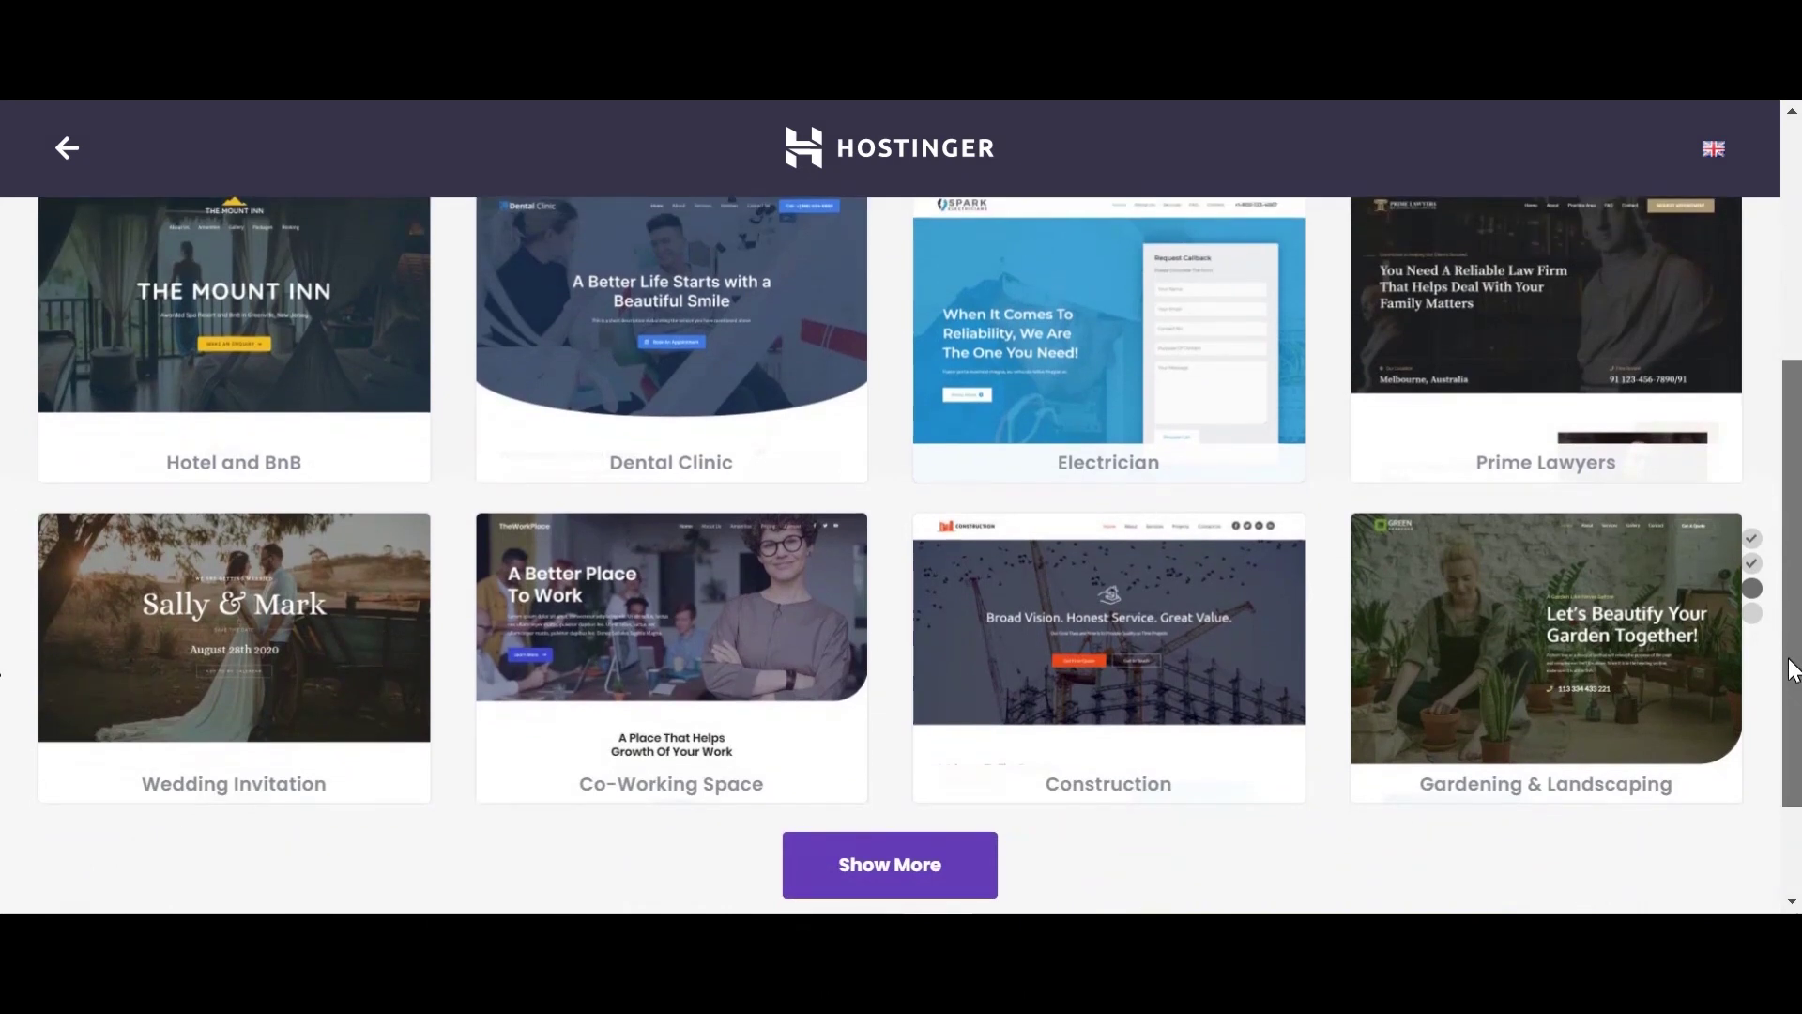
pyautogui.moveTo(1793, 671); pyautogui.dragTo(1791, 699)
pyautogui.scroll(2, 9, 624)
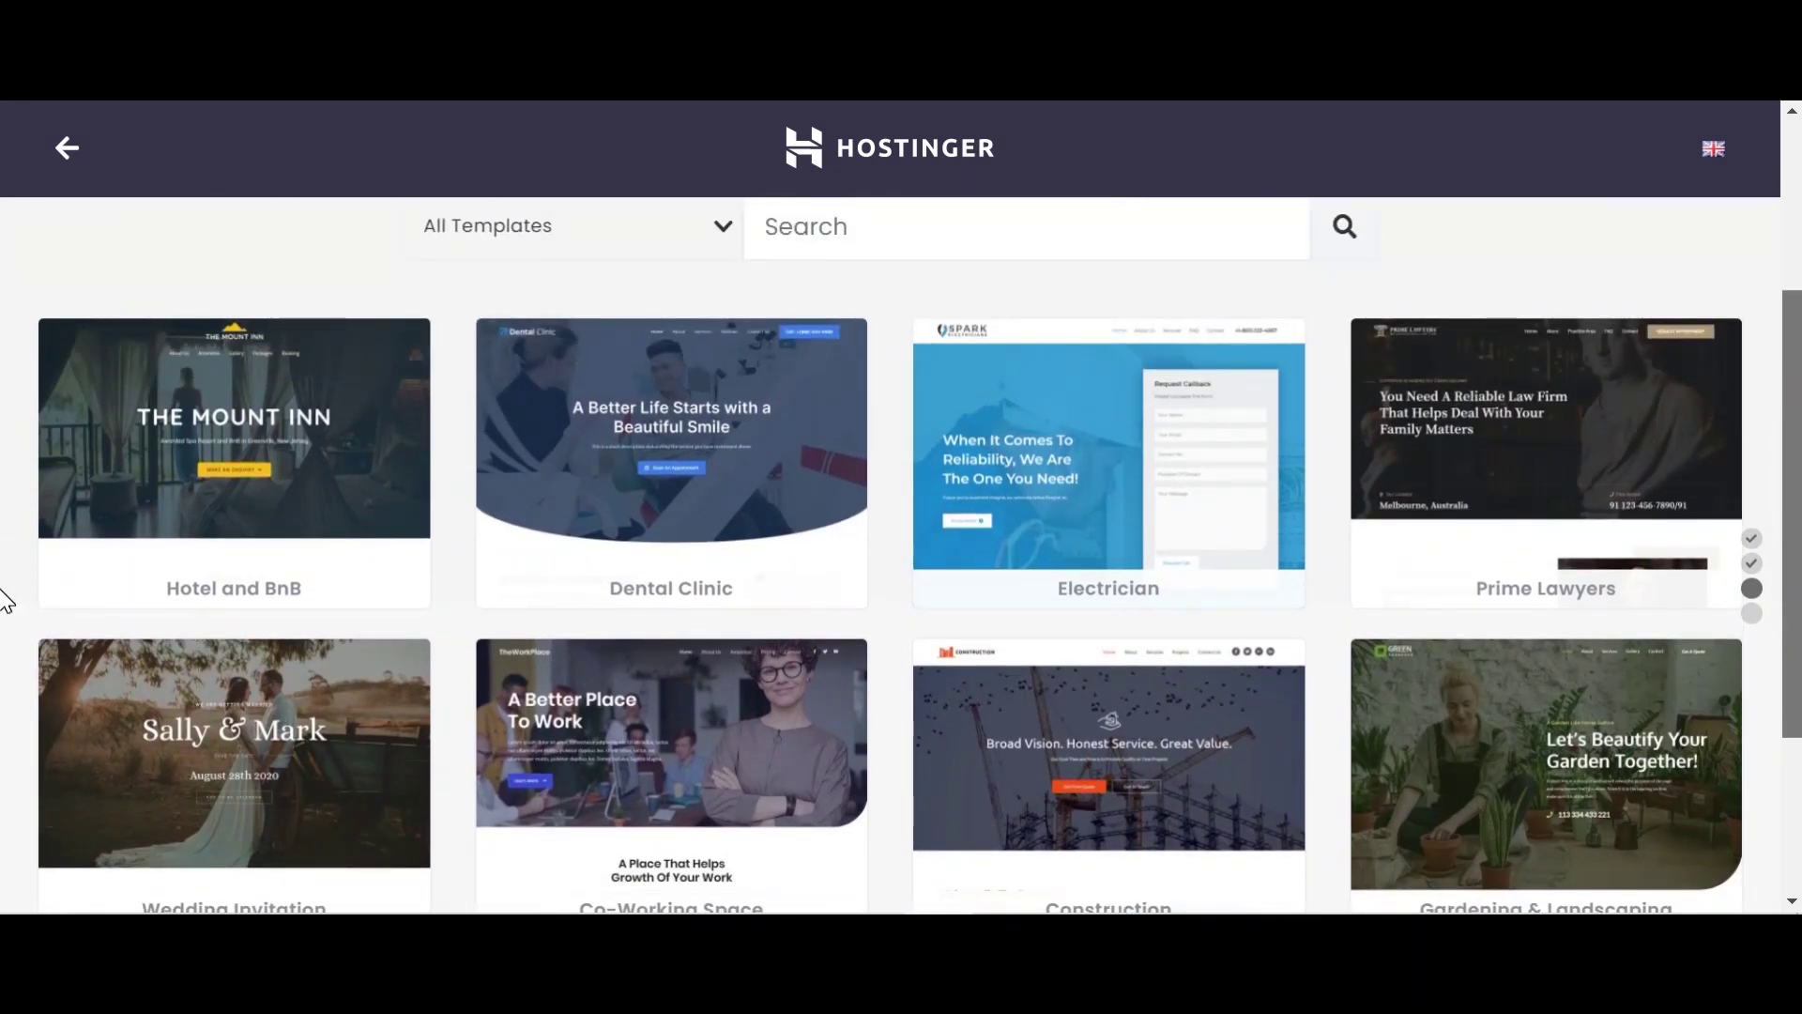
pyautogui.moveTo(1791, 597); pyautogui.dragTo(1792, 751)
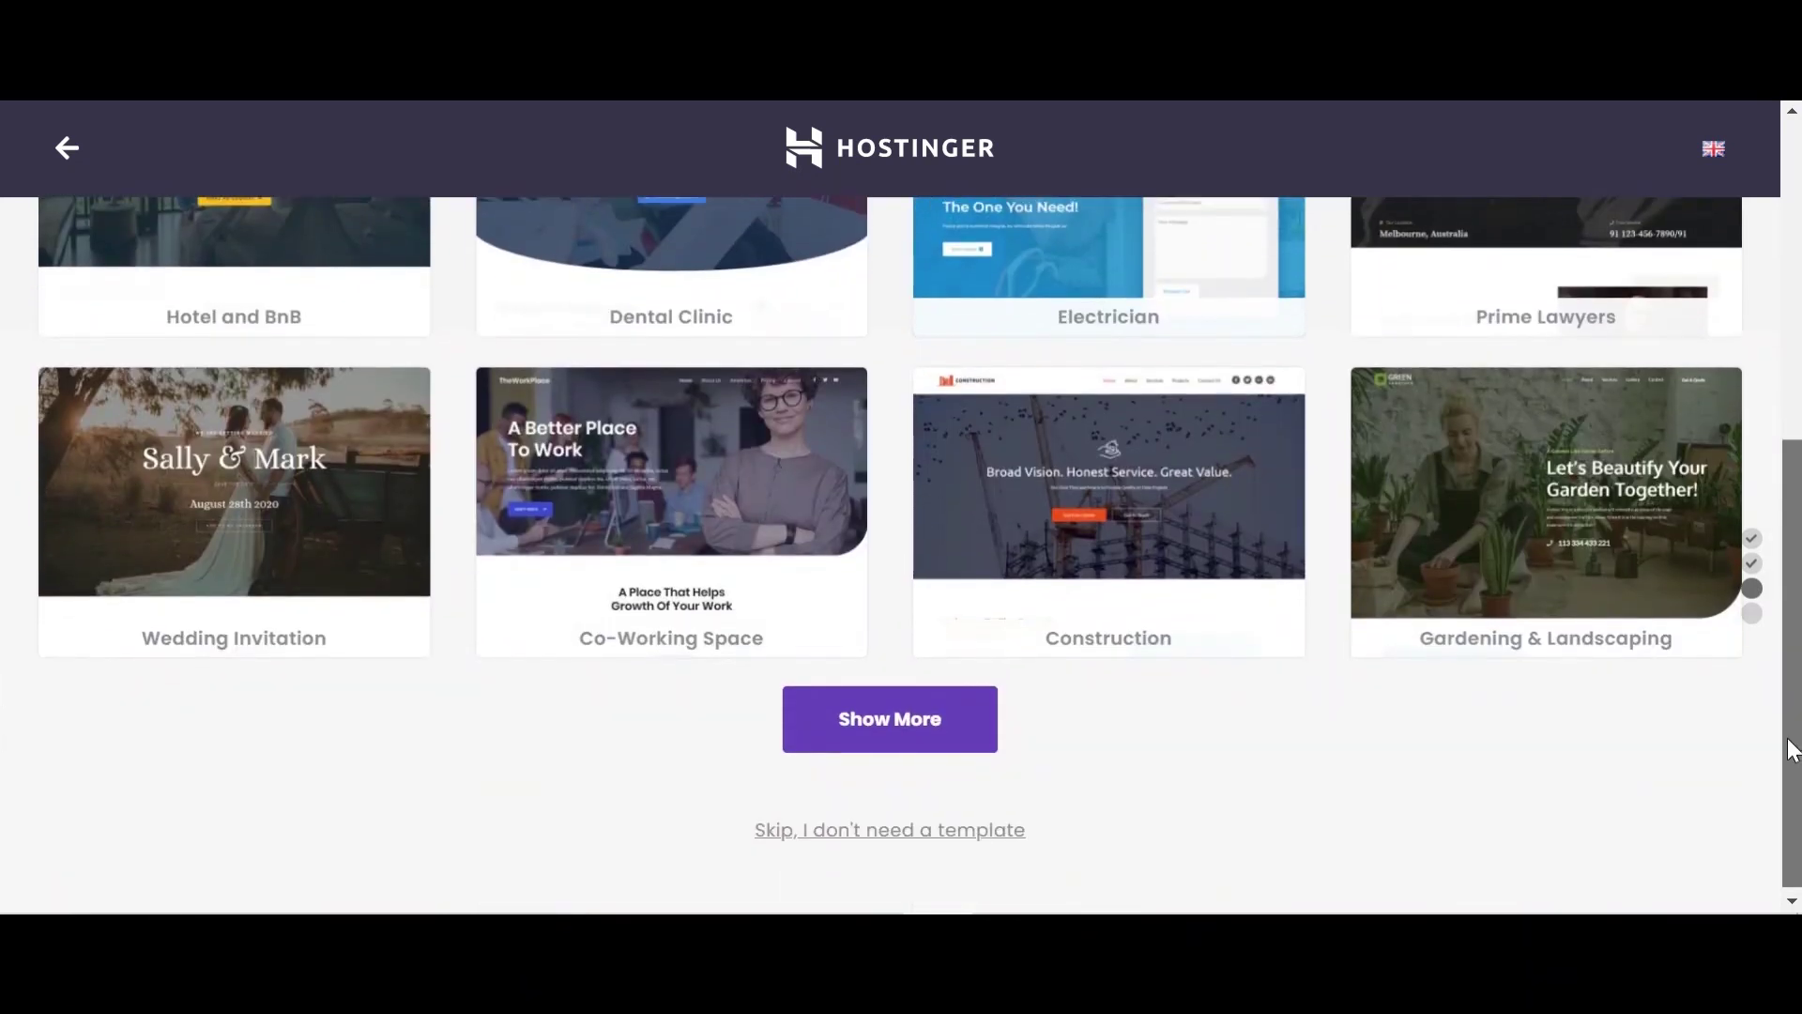
pyautogui.click(873, 736)
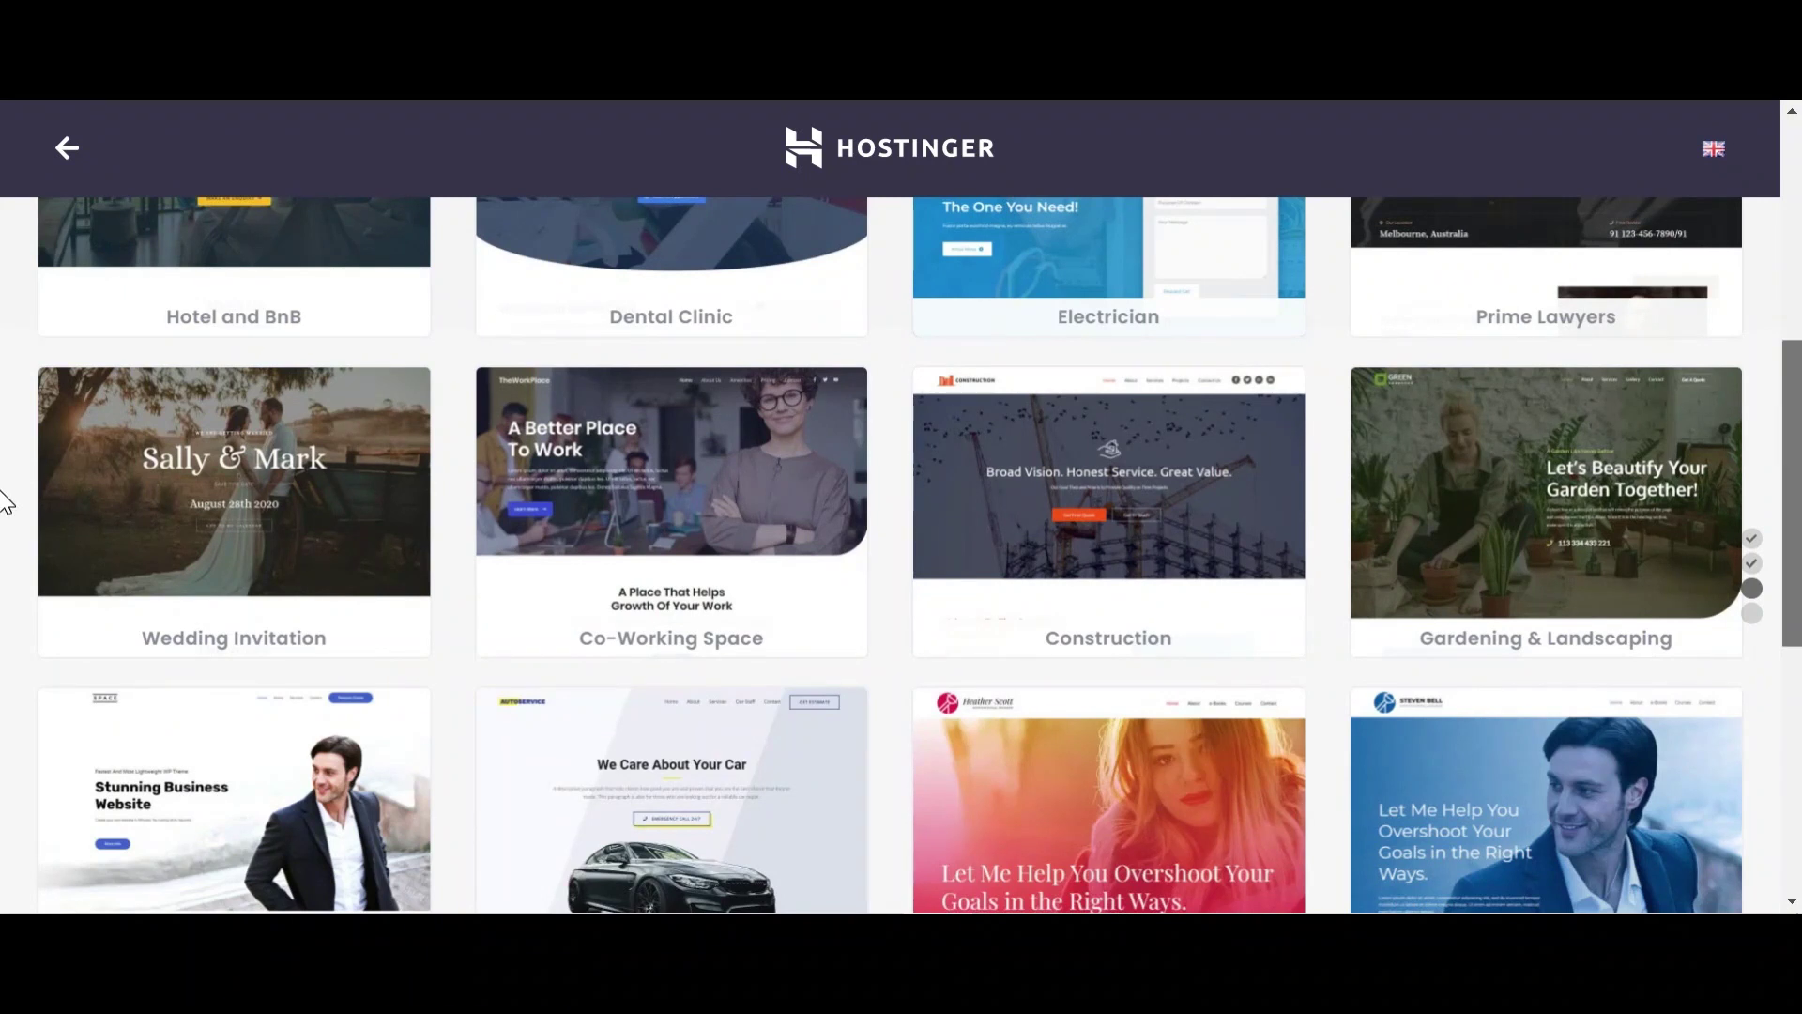
pyautogui.scroll(-3, 4, 601)
pyautogui.scroll(-3, 4, 606)
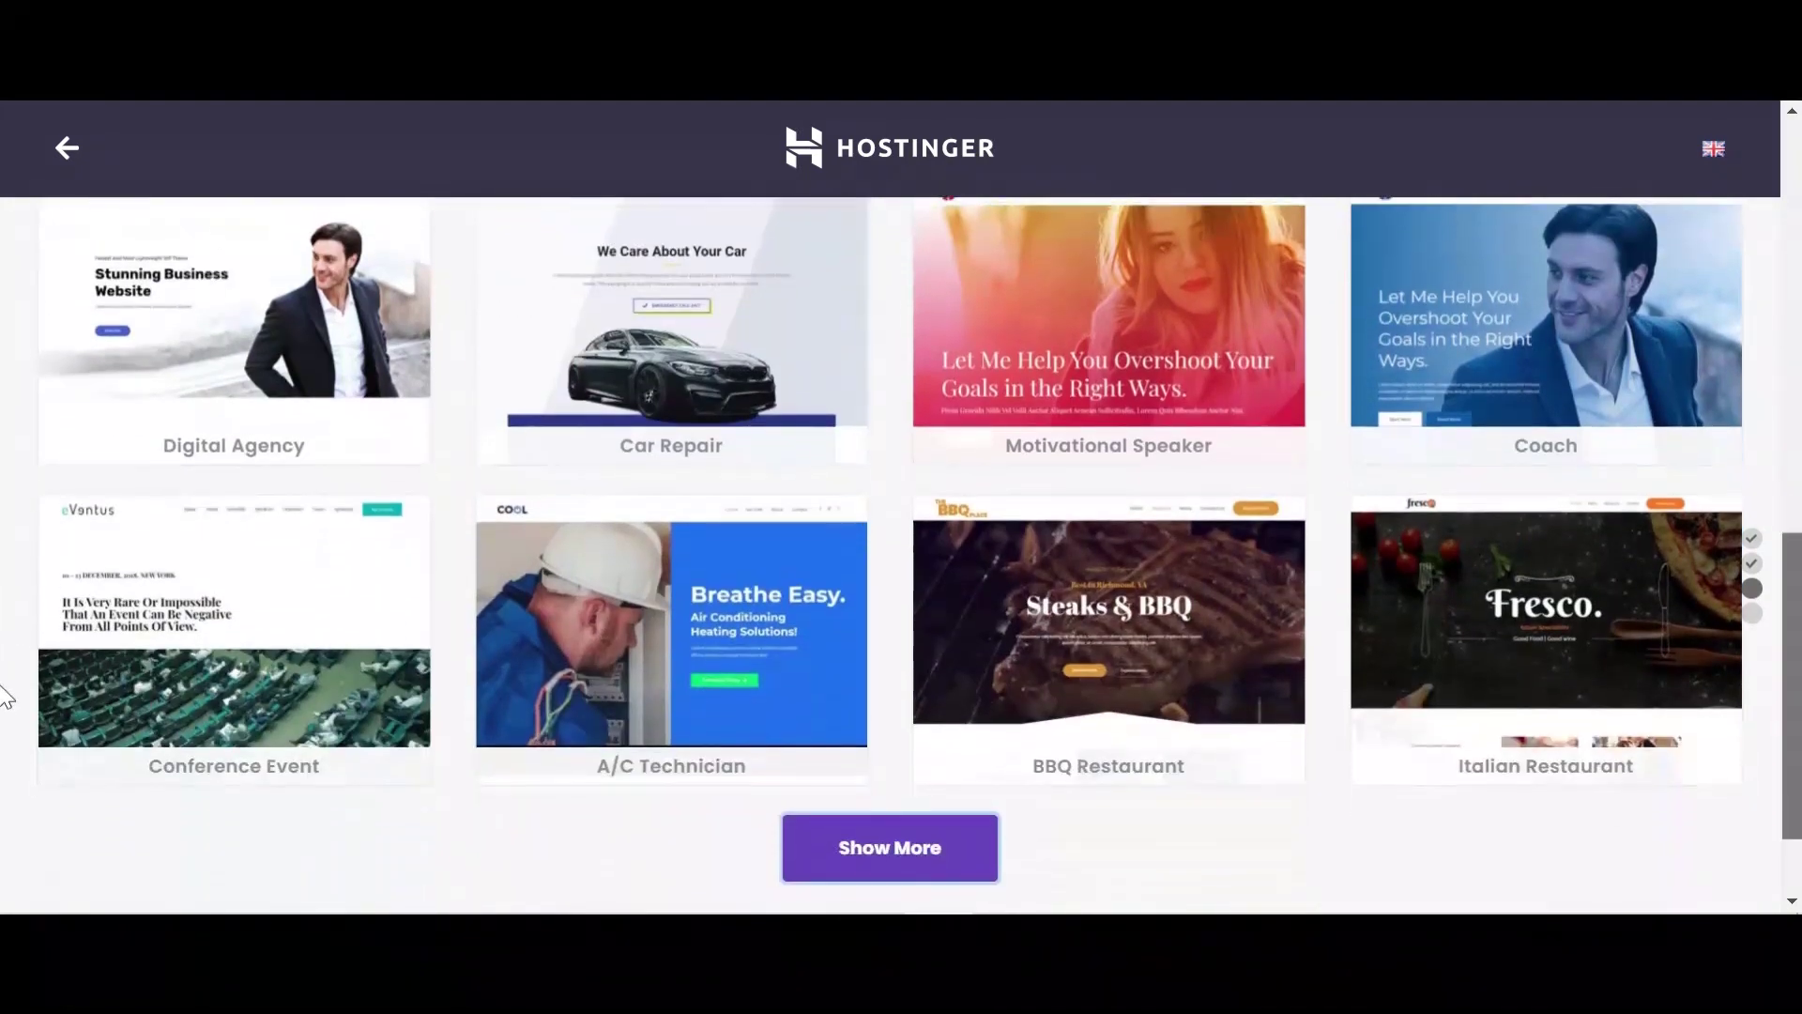
pyautogui.scroll(-1, 5, 718)
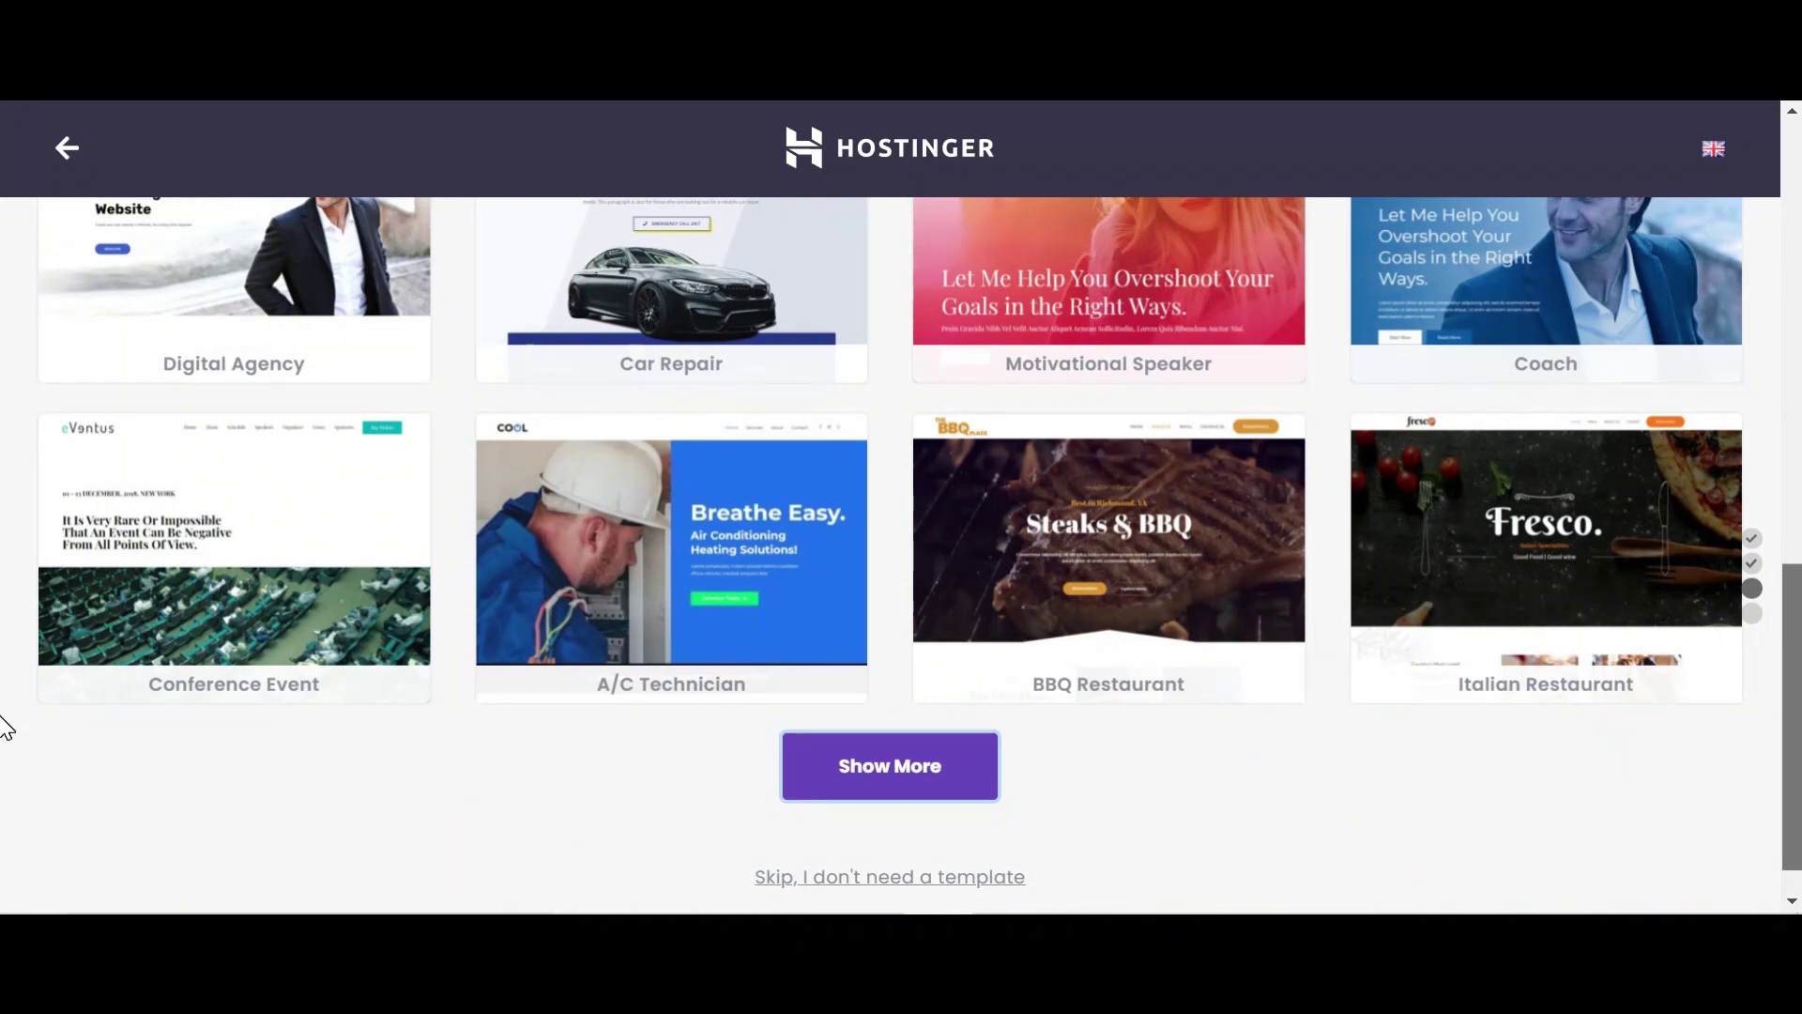
pyautogui.scroll(-1, 5, 741)
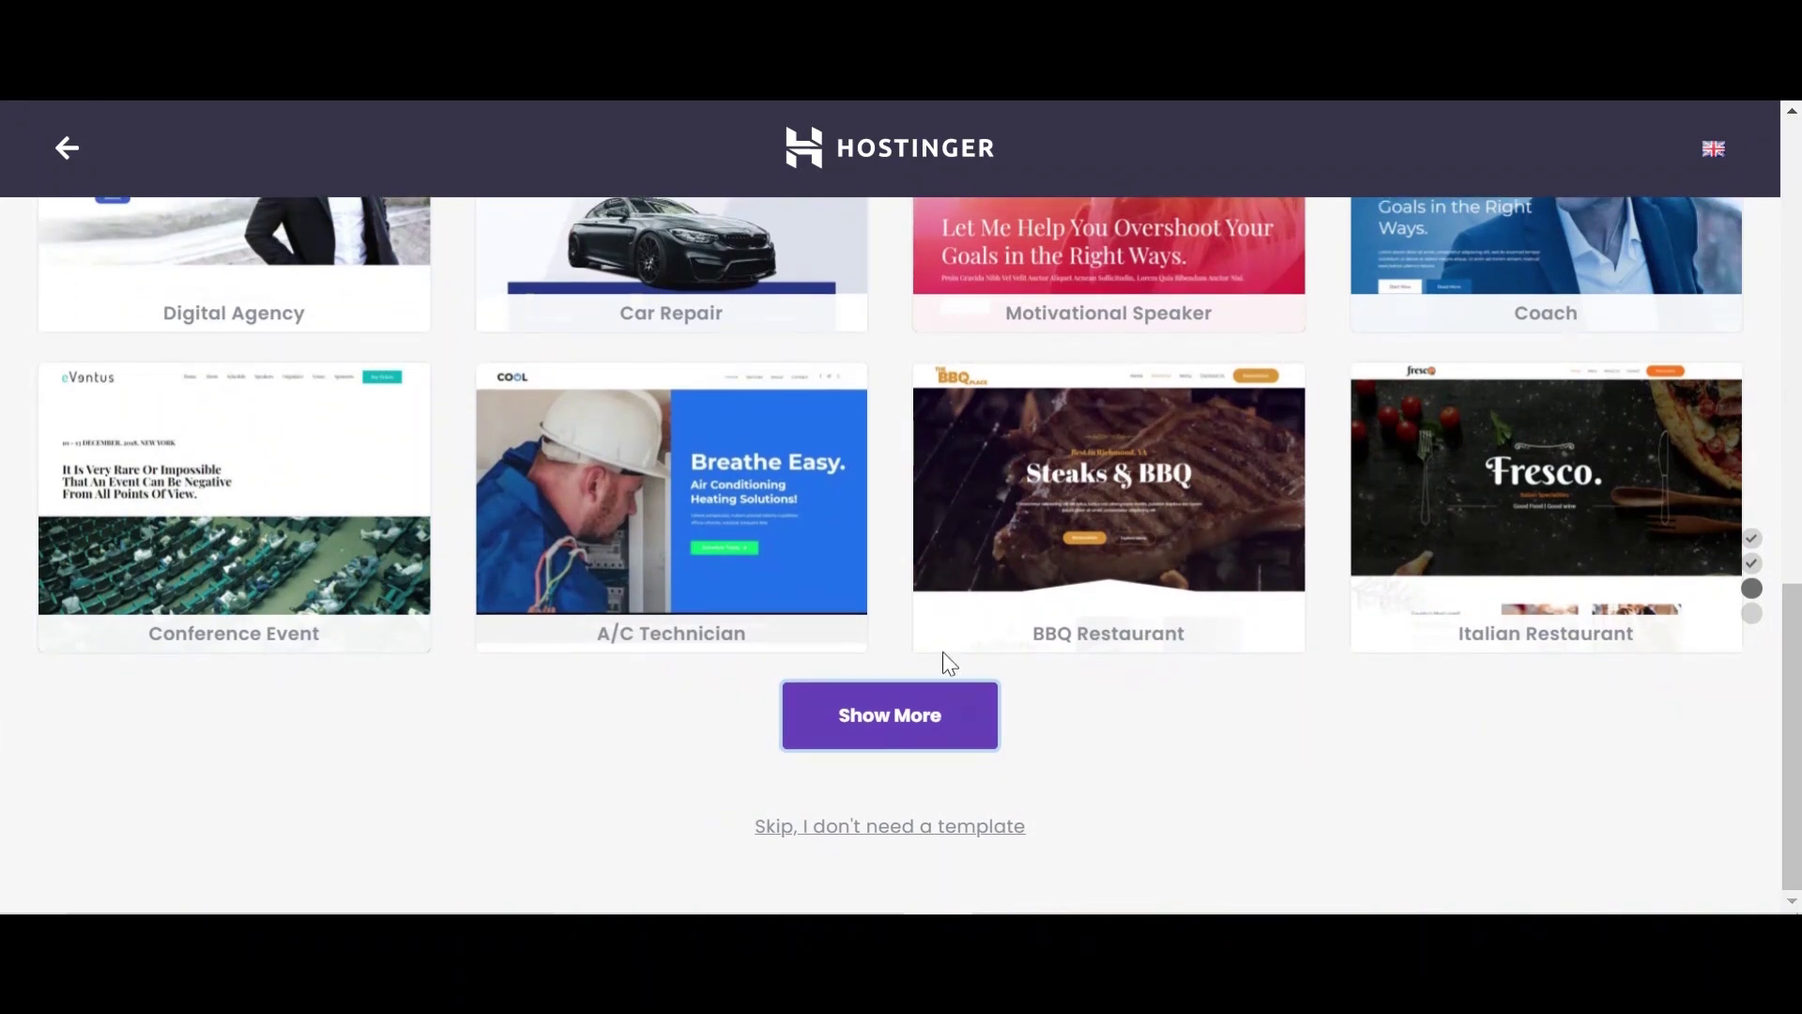
pyautogui.click(932, 722)
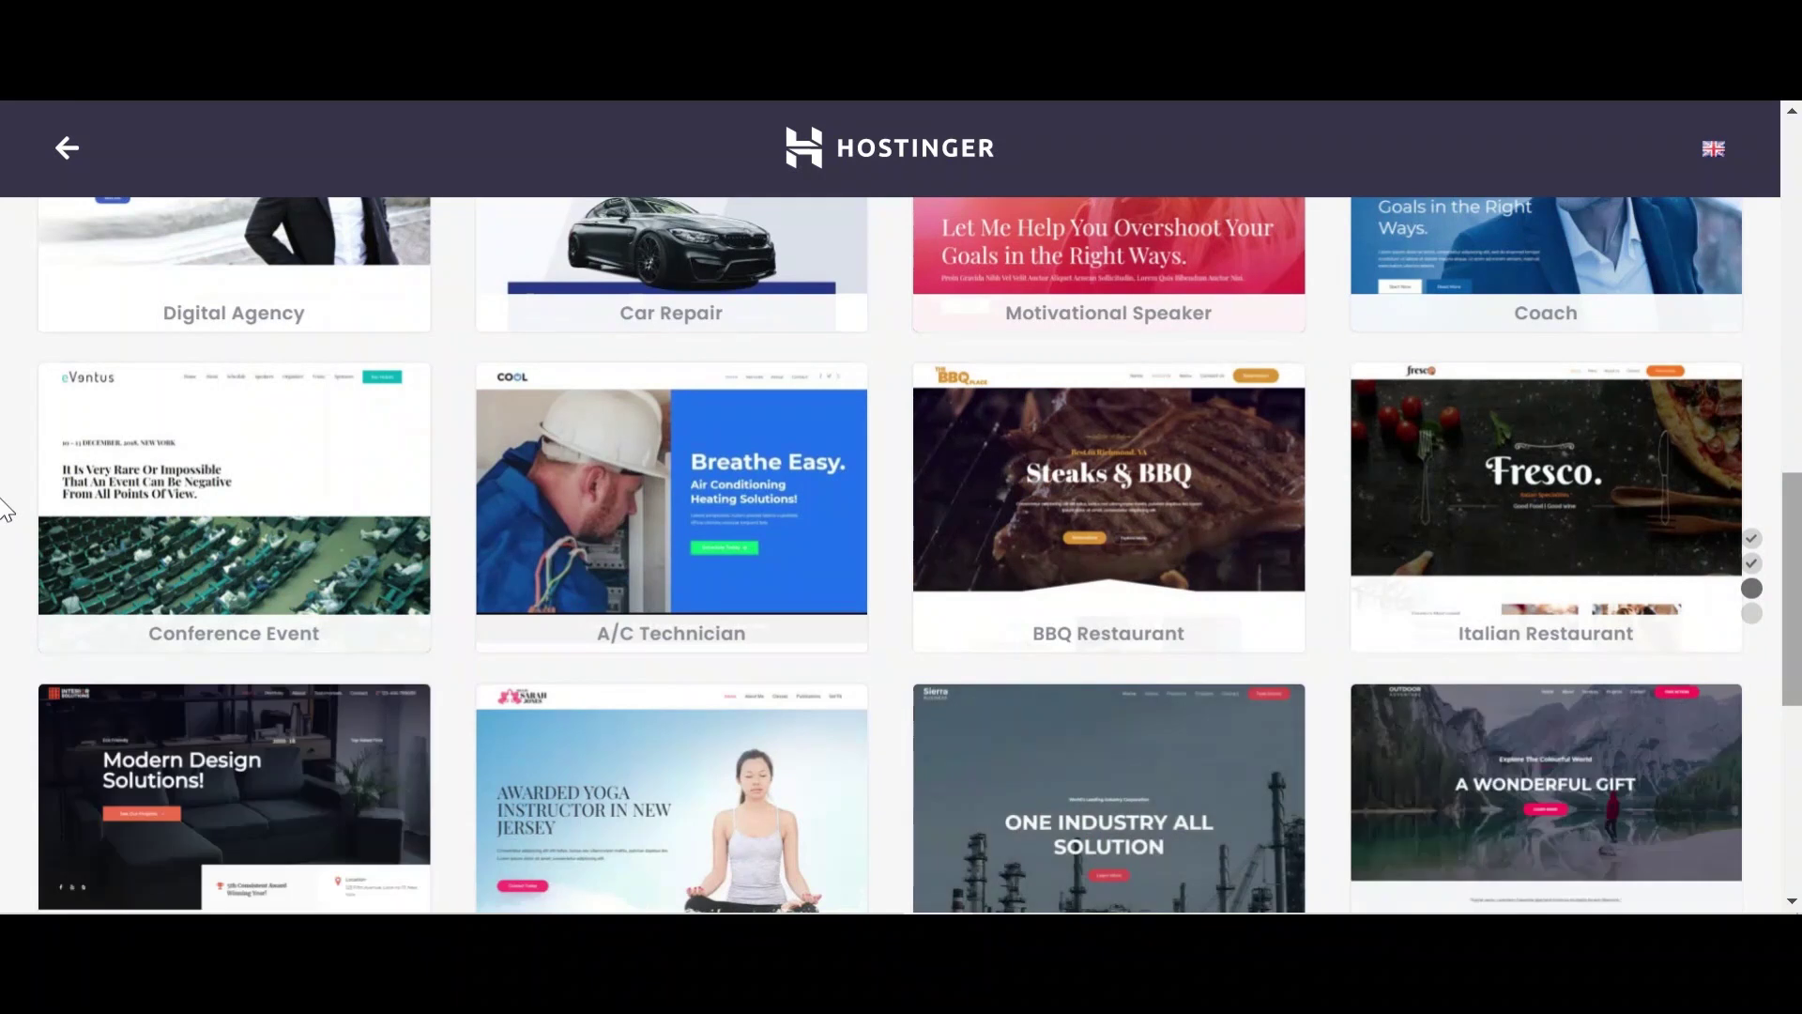
pyautogui.scroll(-3, 4, 601)
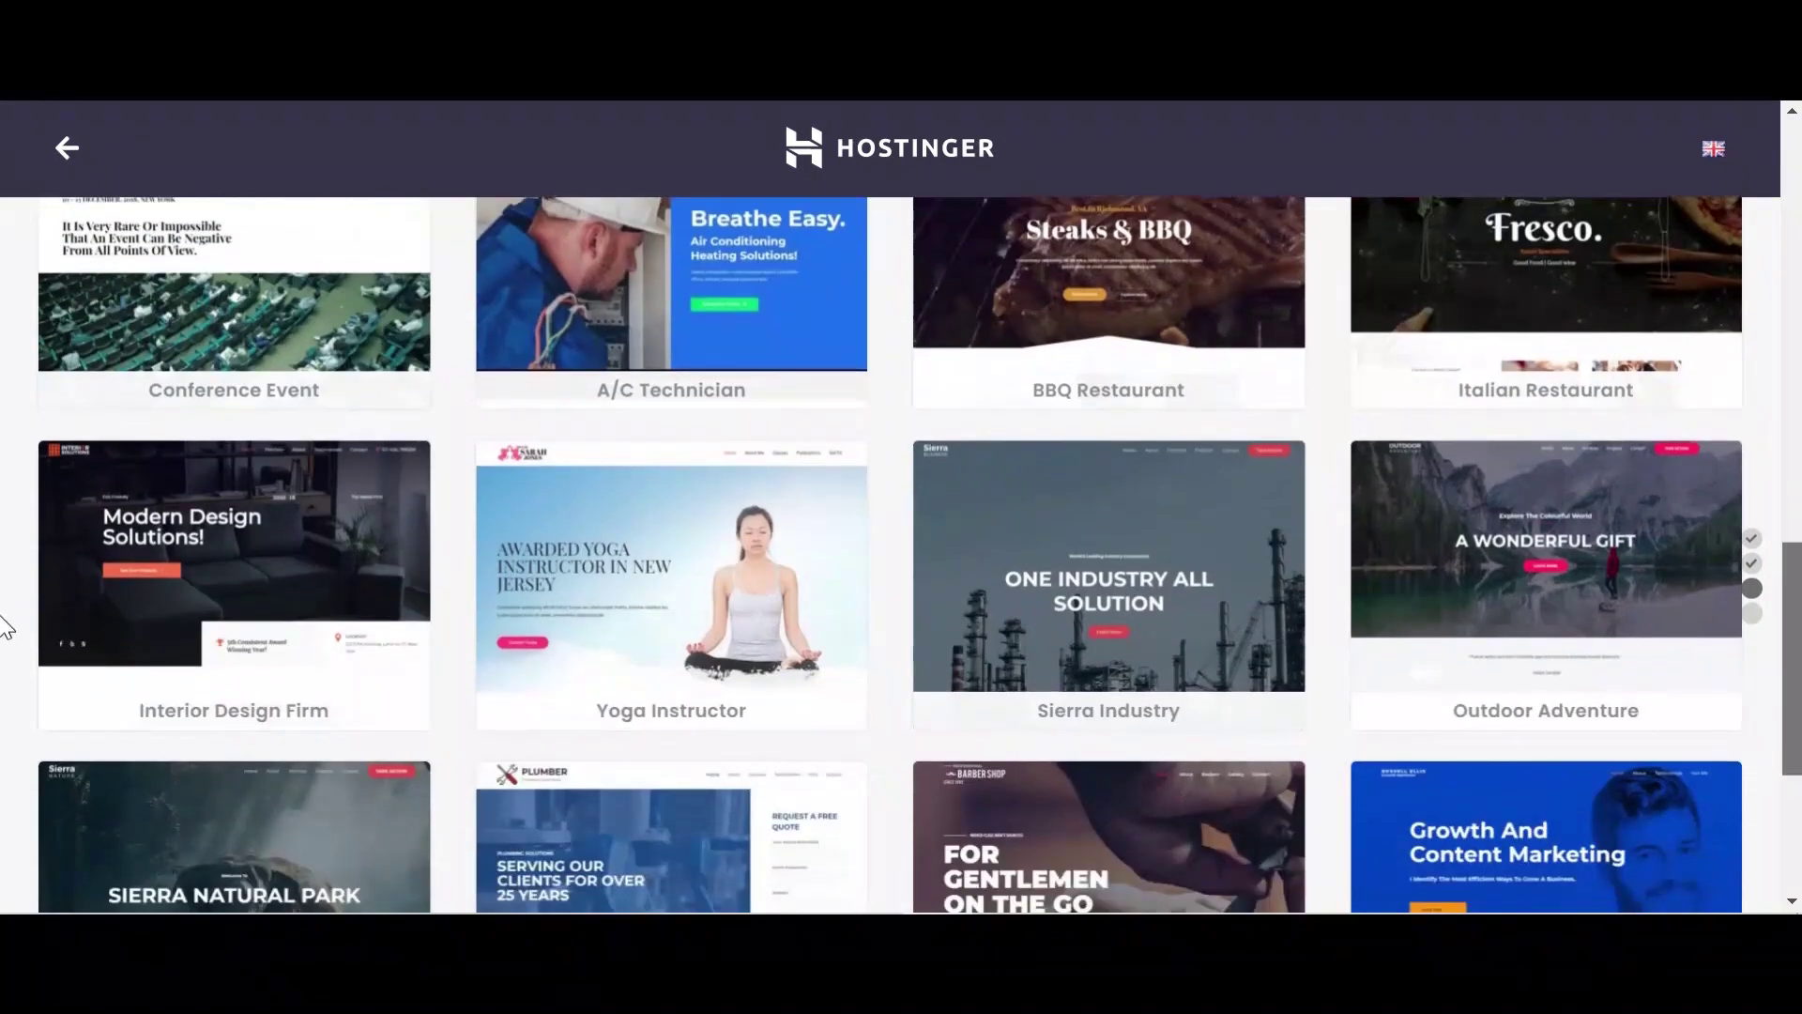
pyautogui.scroll(-3, 5, 627)
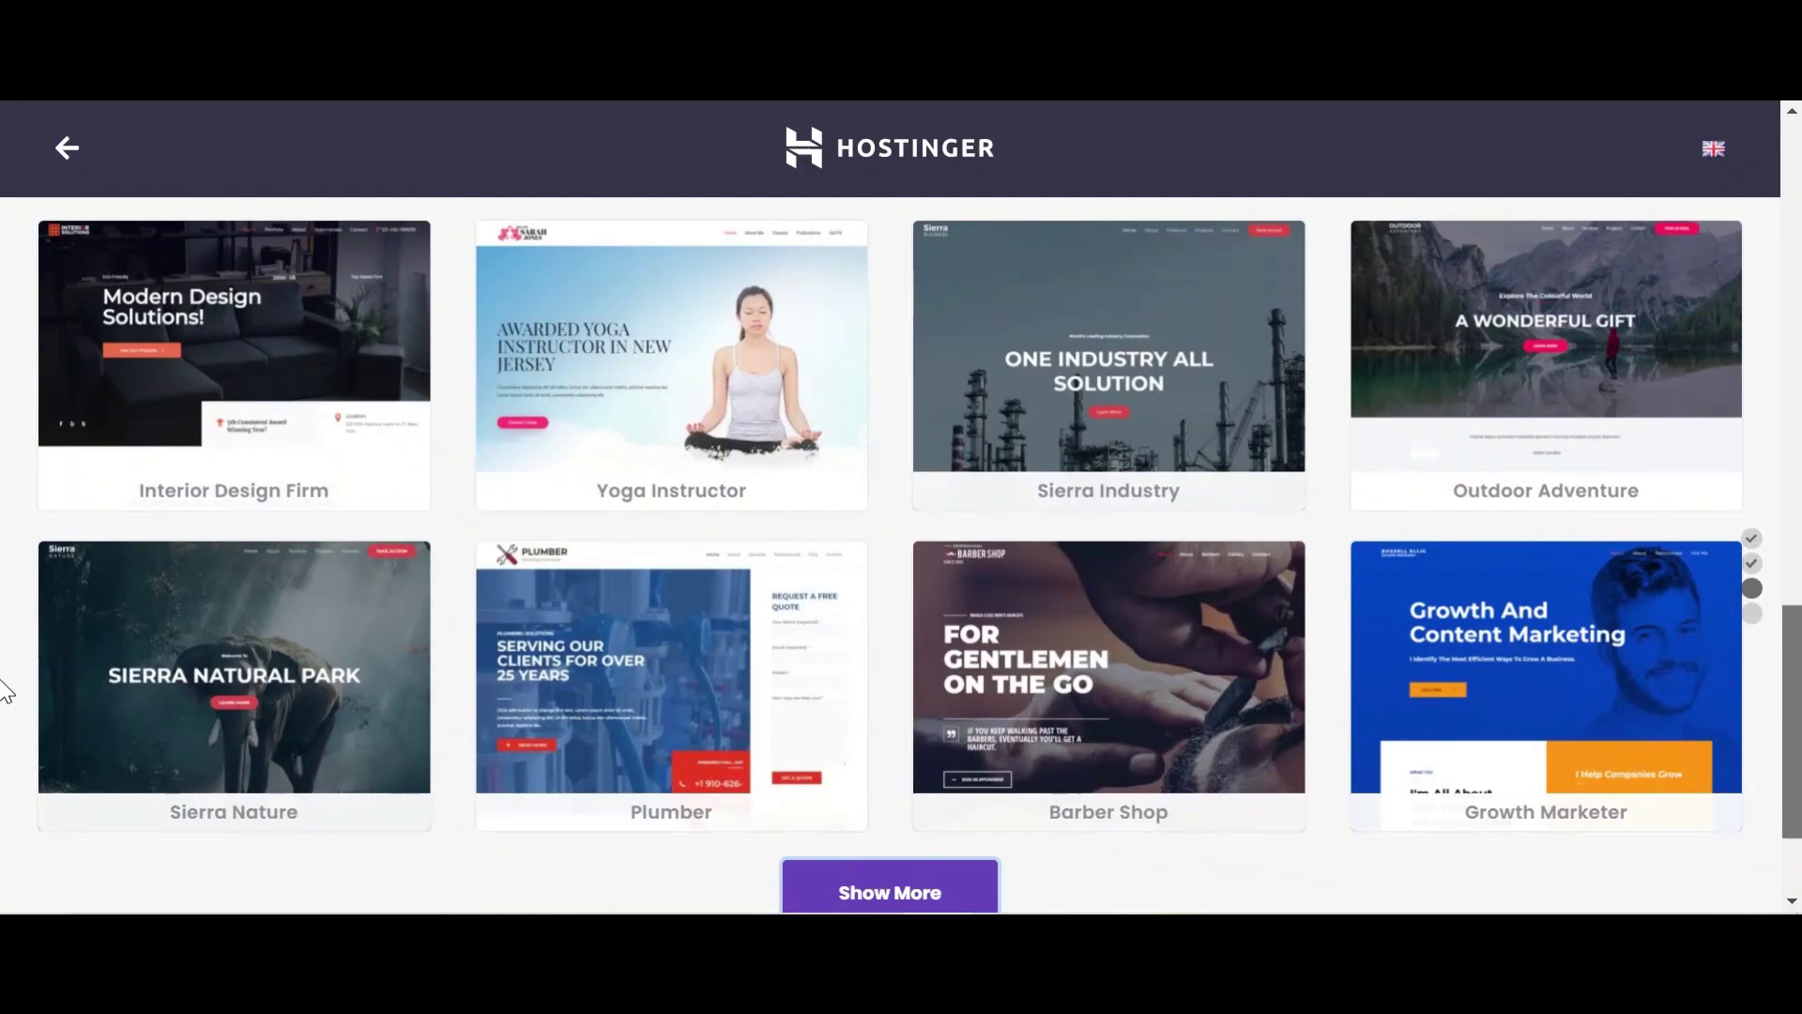
pyautogui.scroll(-2, 4, 741)
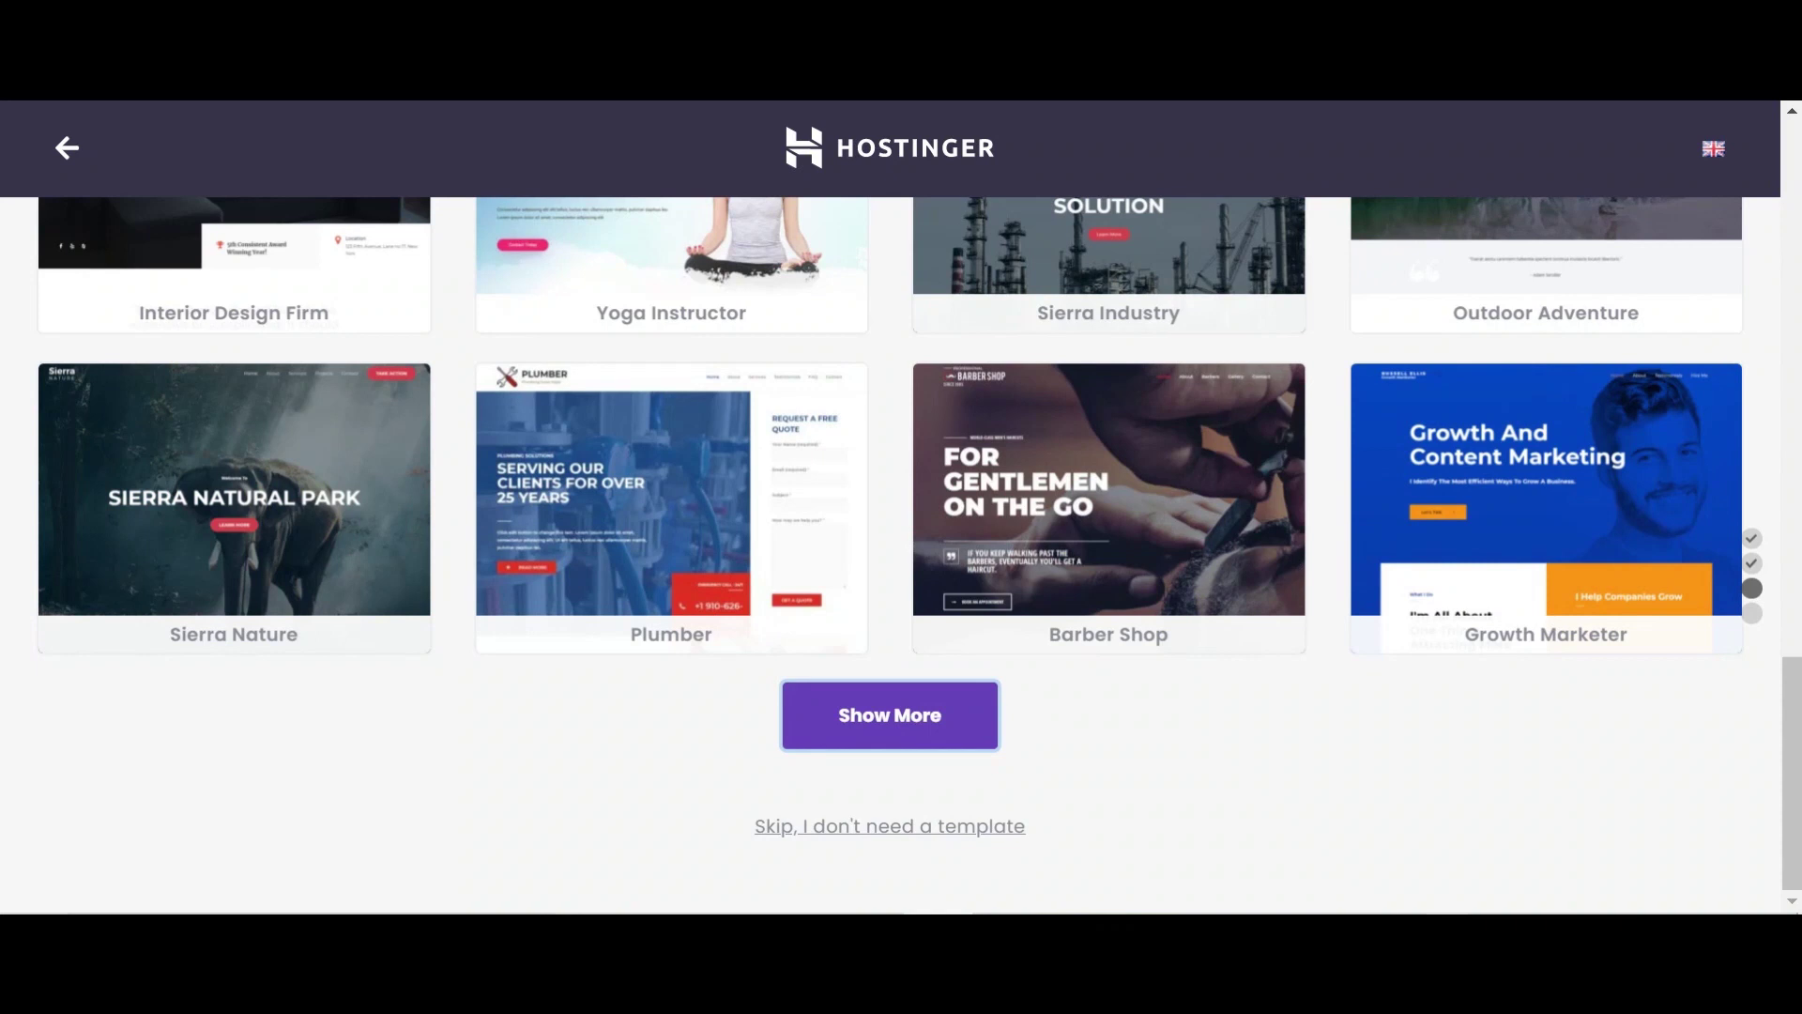
# Load another batch of templates and select the Windows & Doors Services template.
pyautogui.click(887, 721)
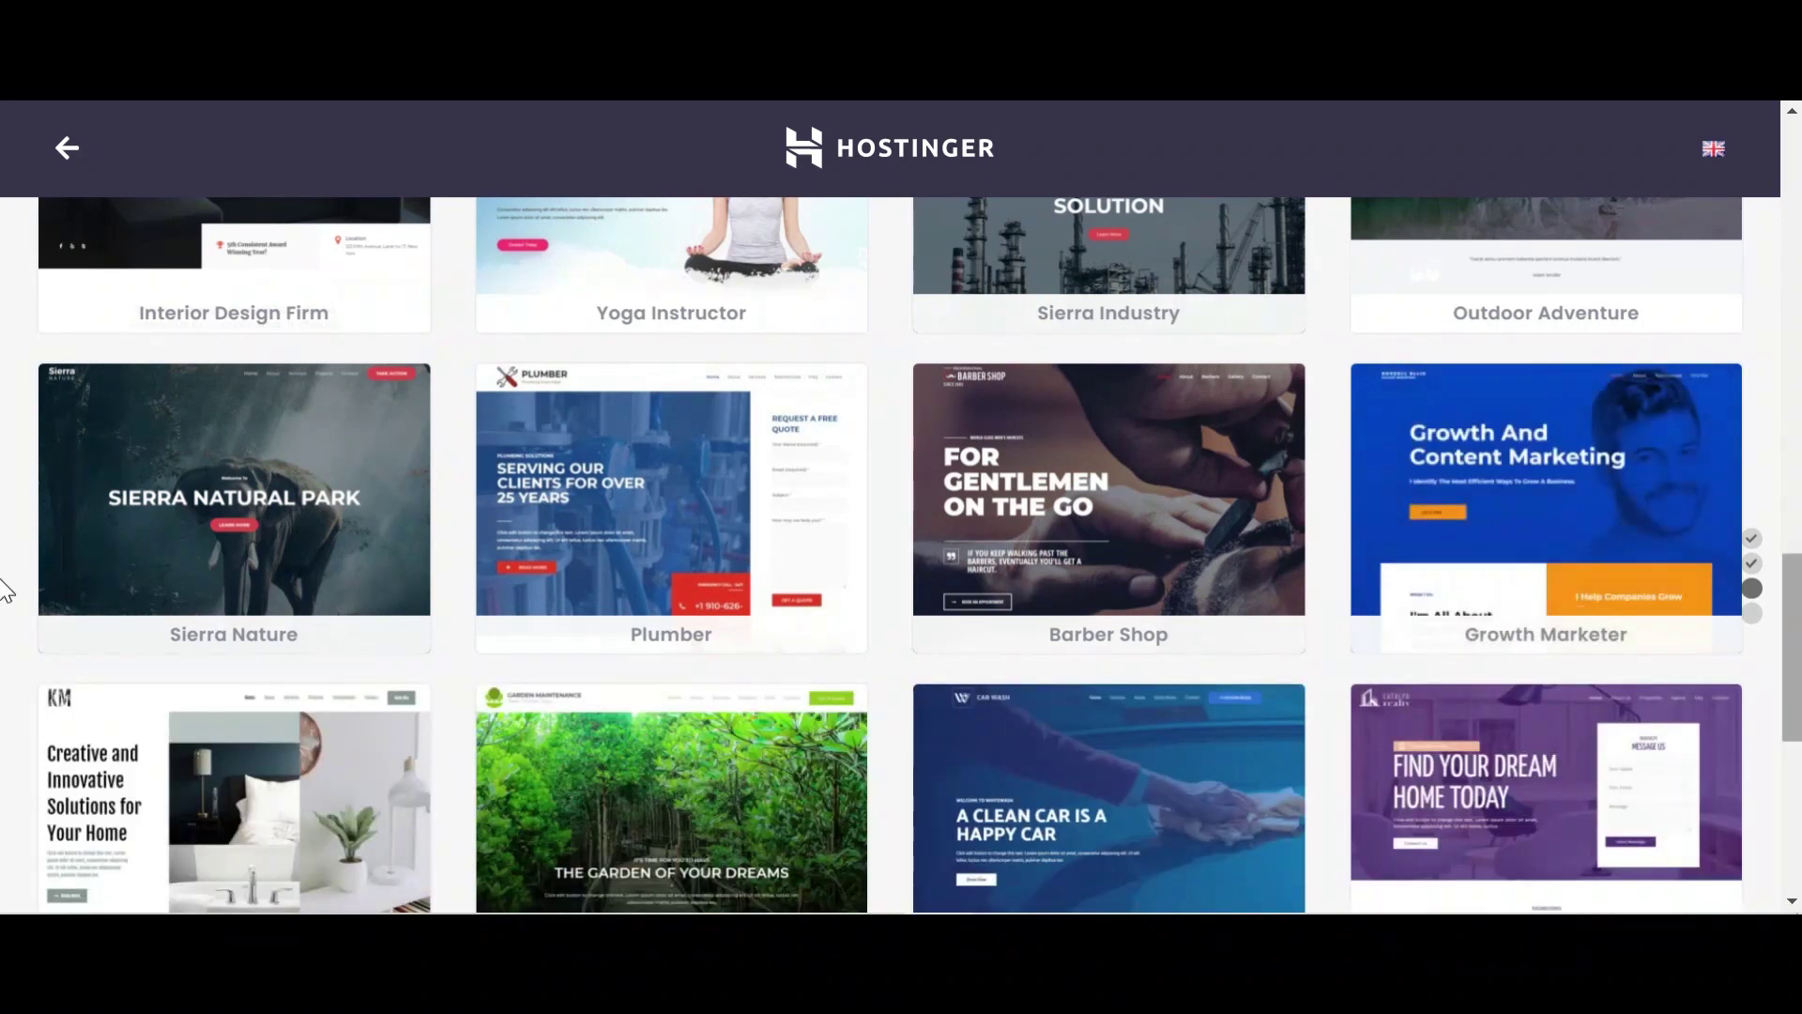
pyautogui.scroll(-5, 5, 657)
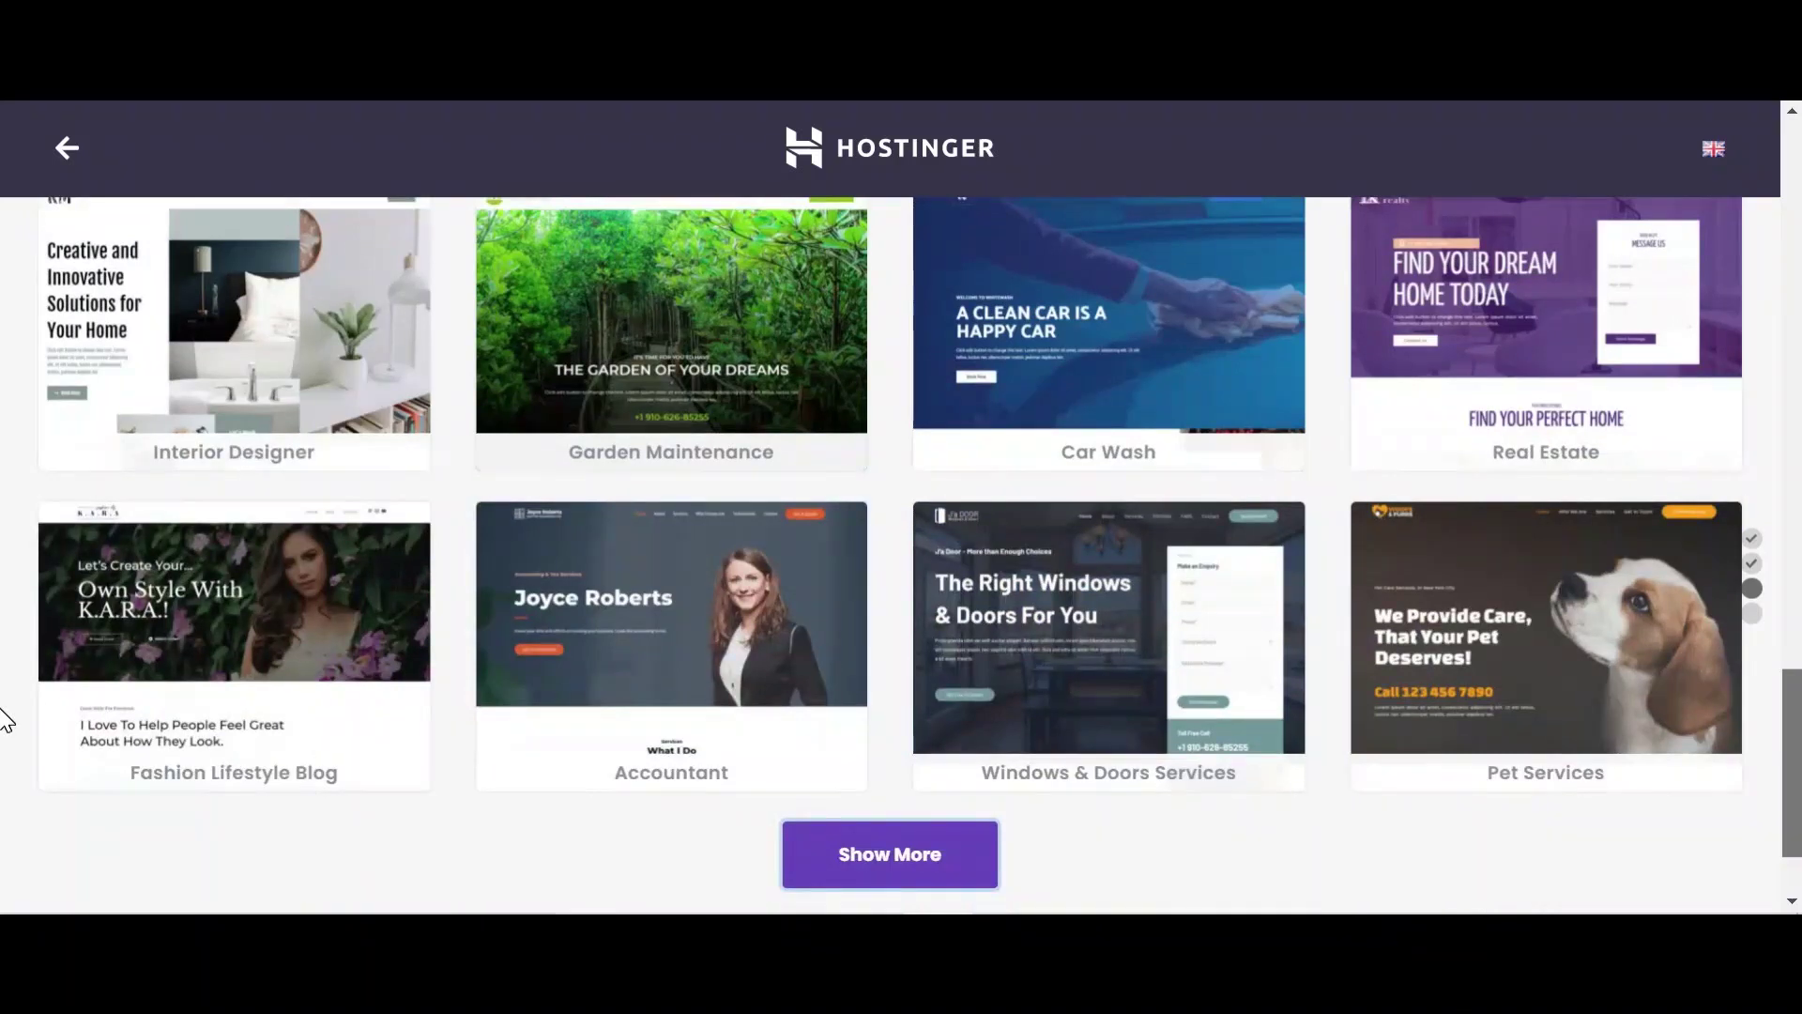
pyautogui.scroll(-1, 5, 721)
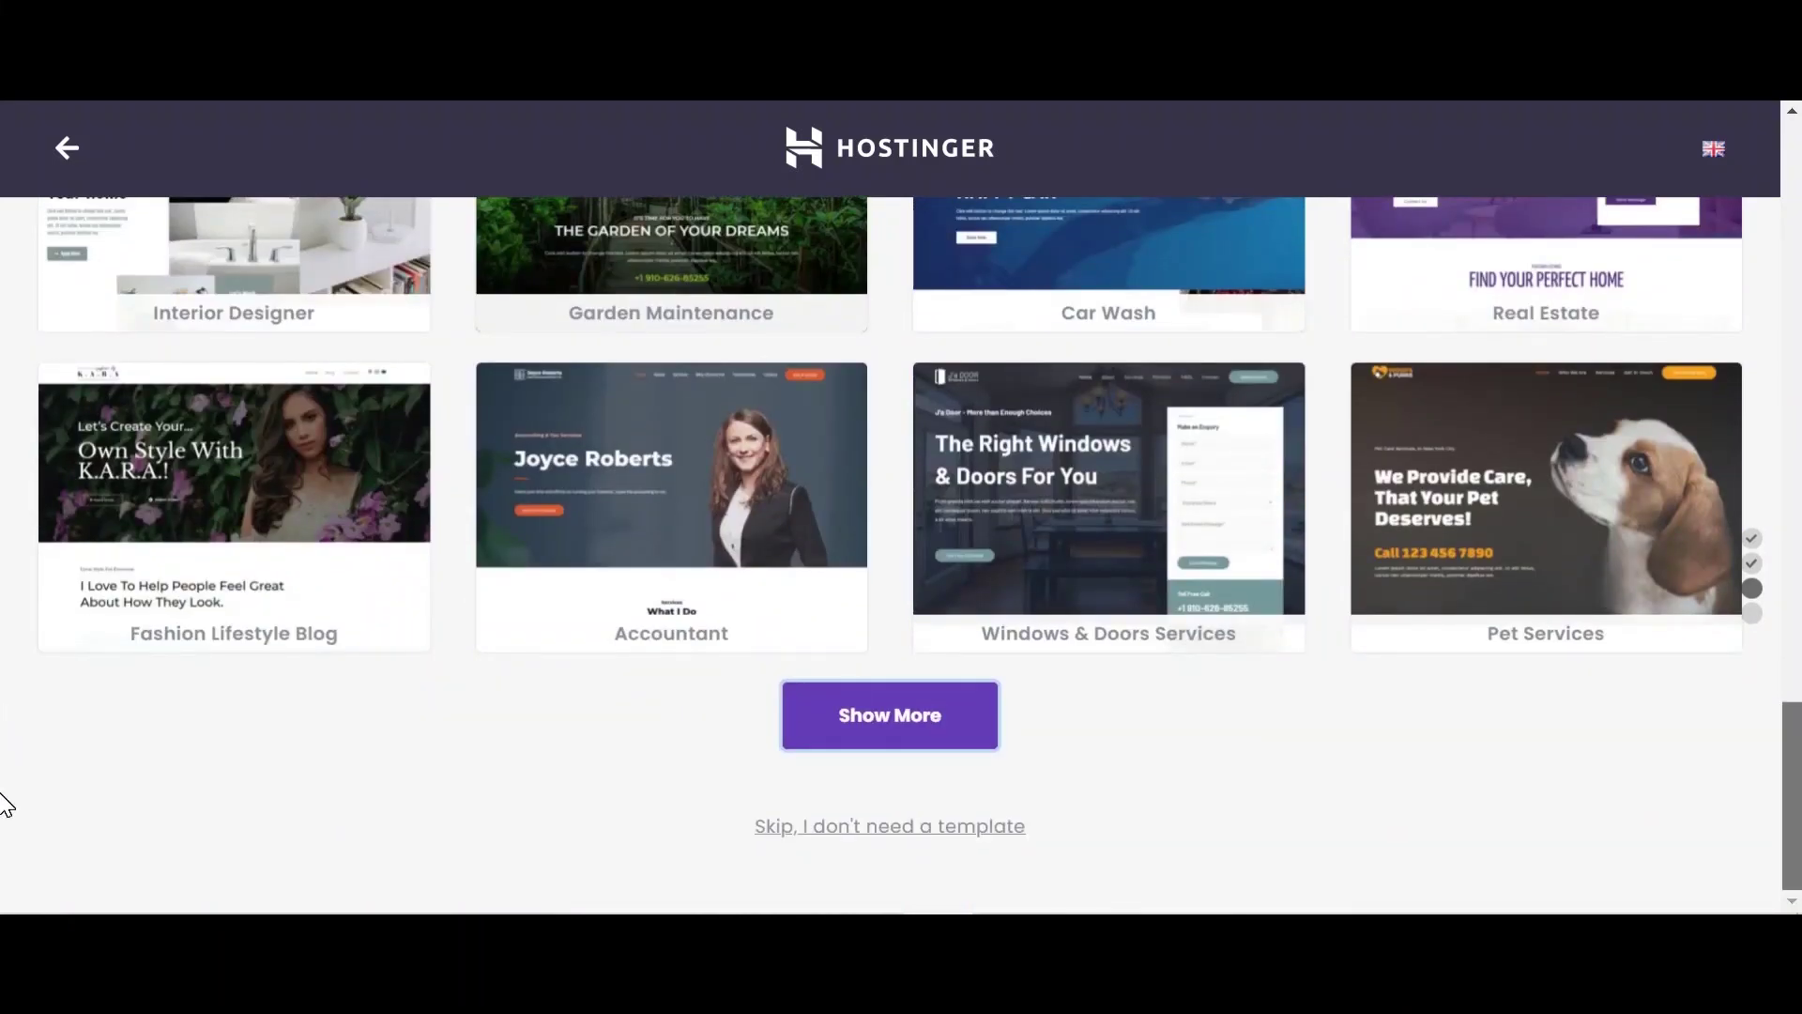
pyautogui.moveTo(1146, 631)
pyautogui.click(1169, 449)
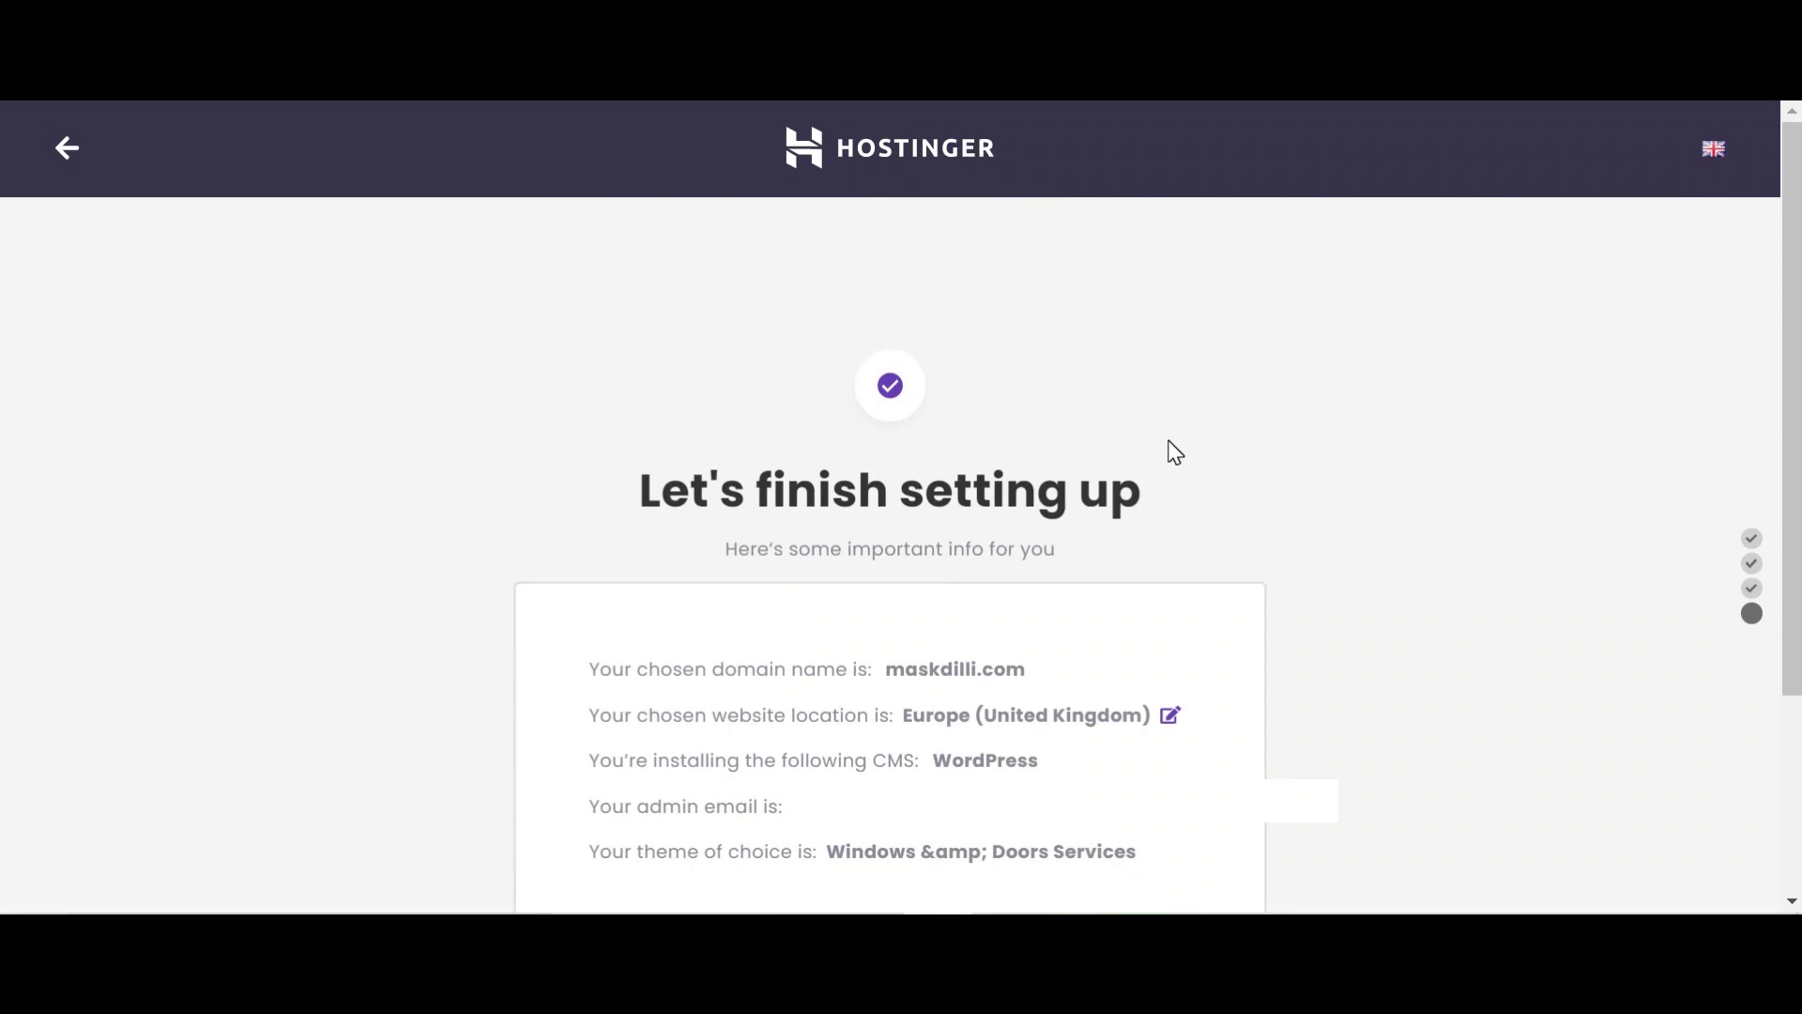
# Change the server location to Asia (Singapore) and finish the website setup.
pyautogui.click(1174, 715)
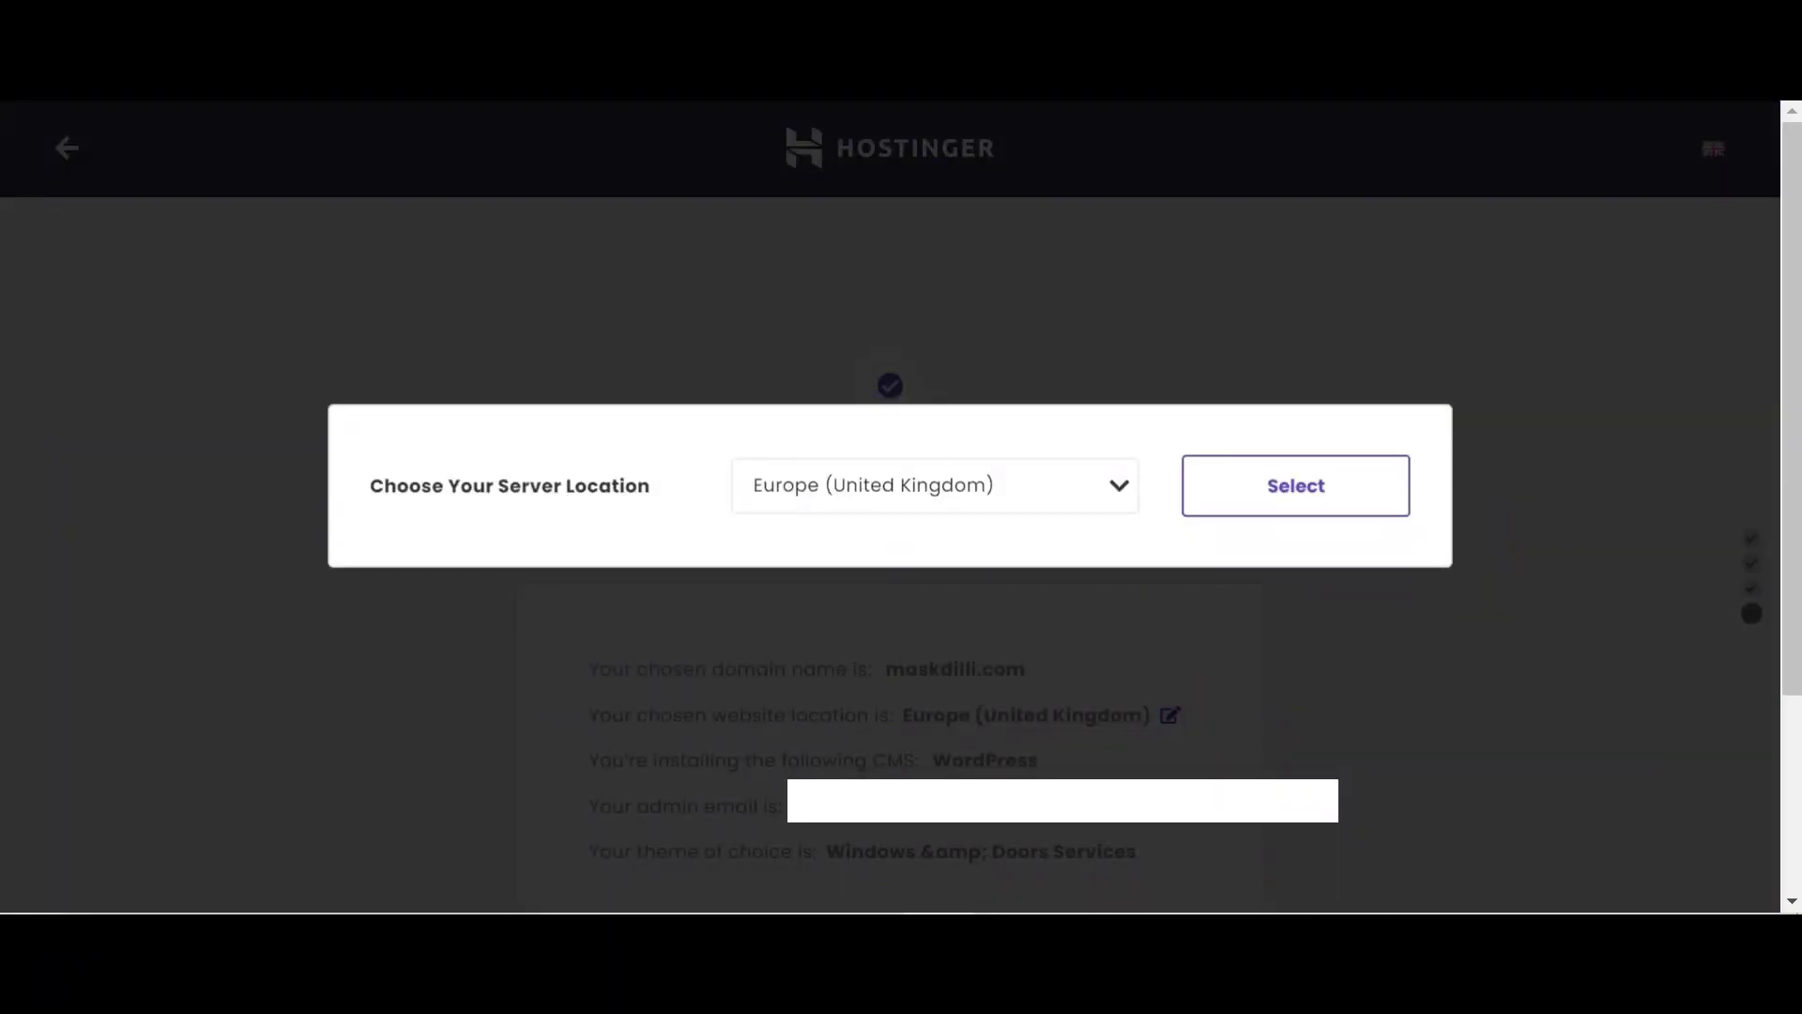
pyautogui.click(1117, 485)
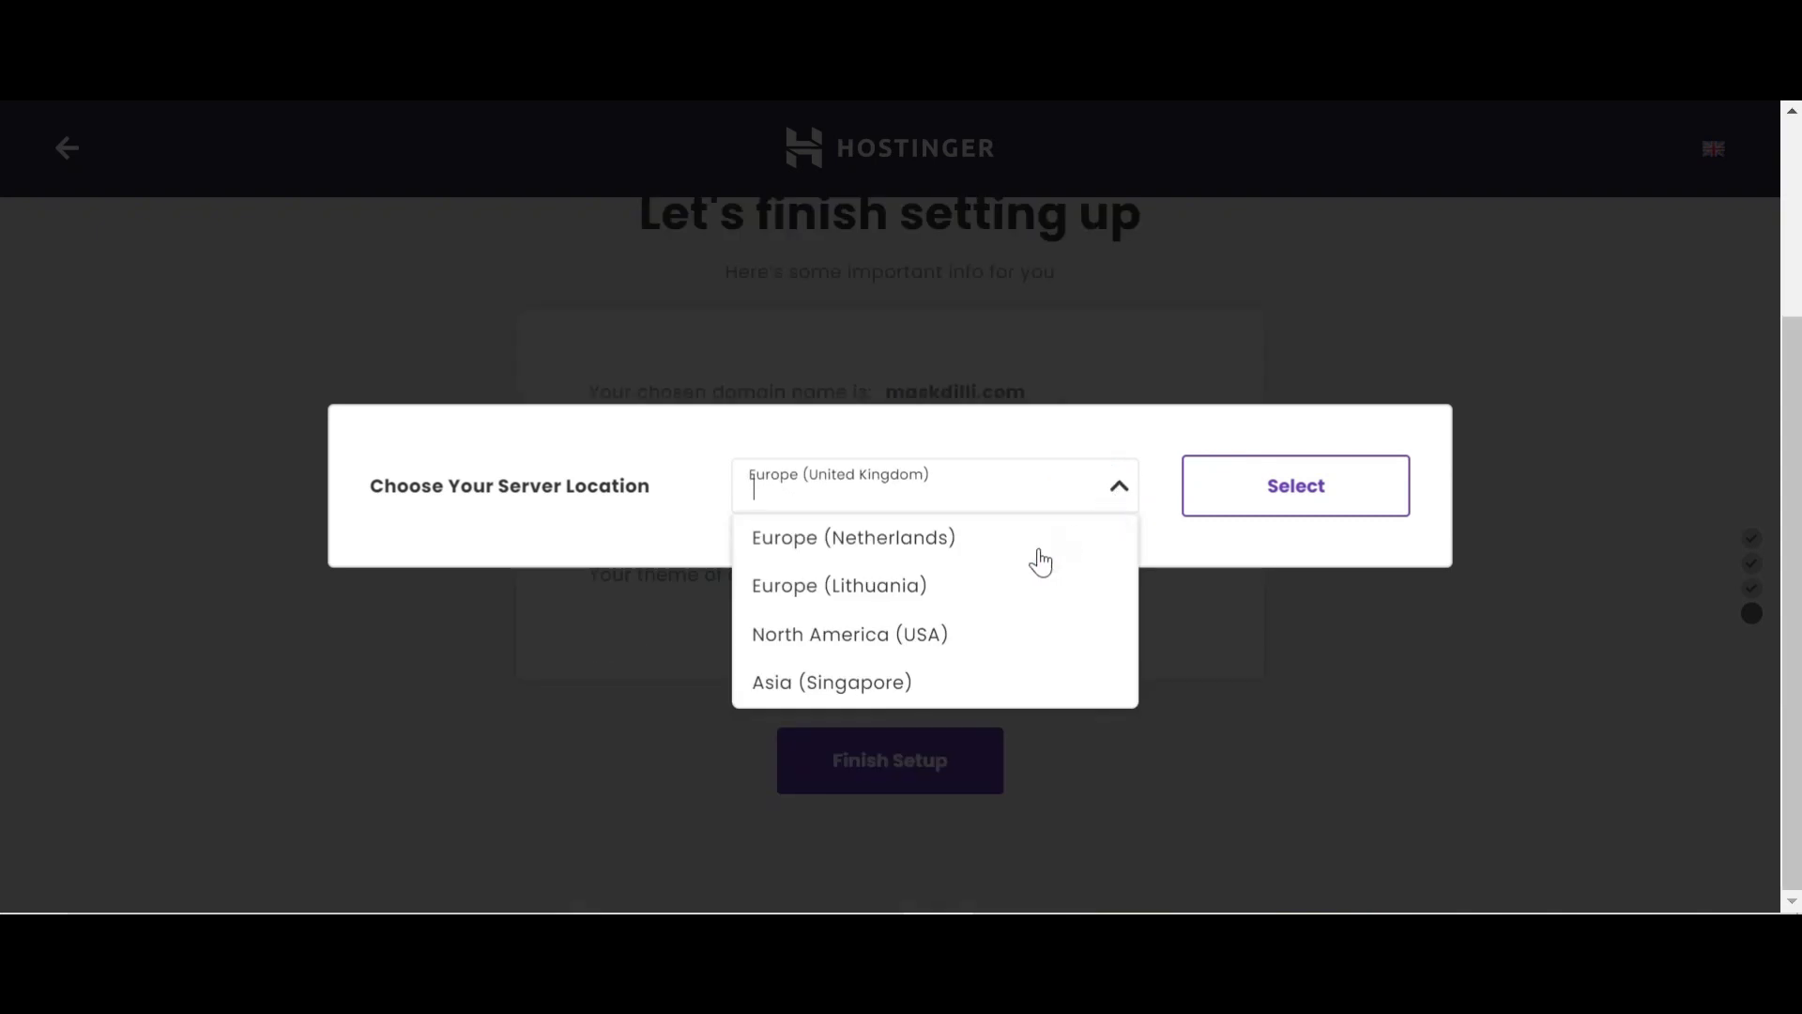
pyautogui.click(893, 683)
pyautogui.click(1253, 488)
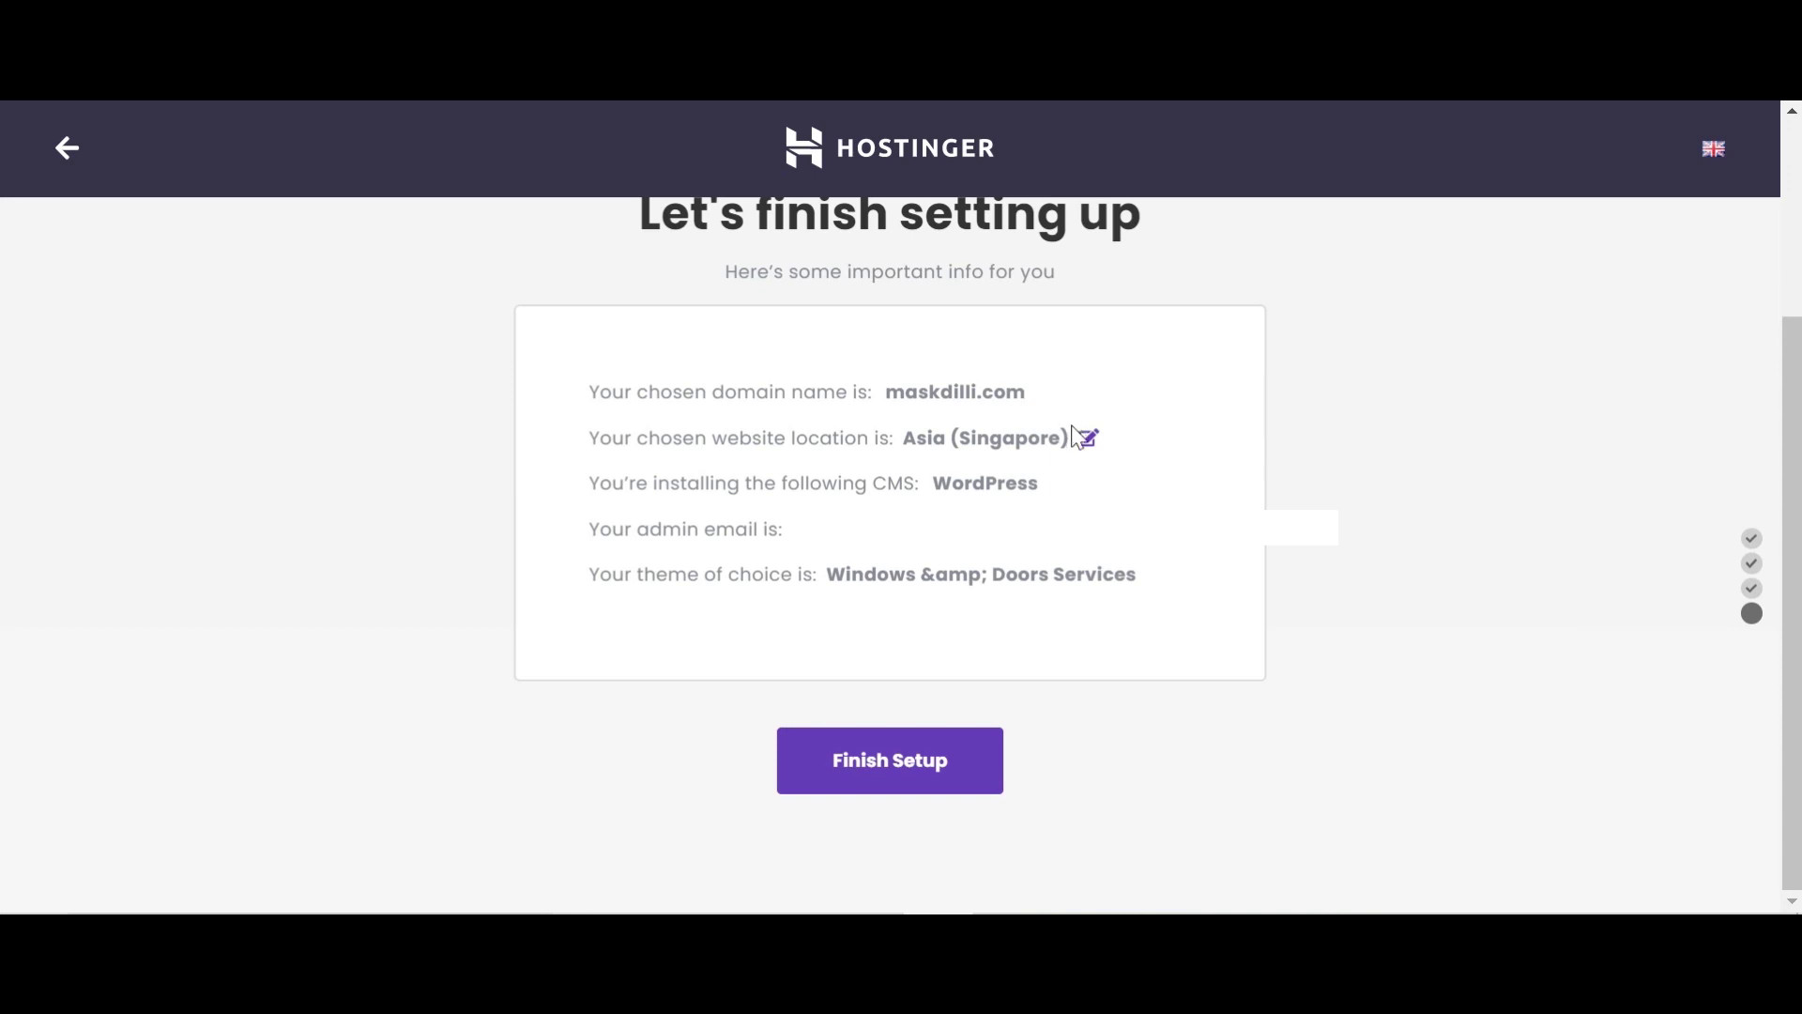
pyautogui.moveTo(1147, 566)
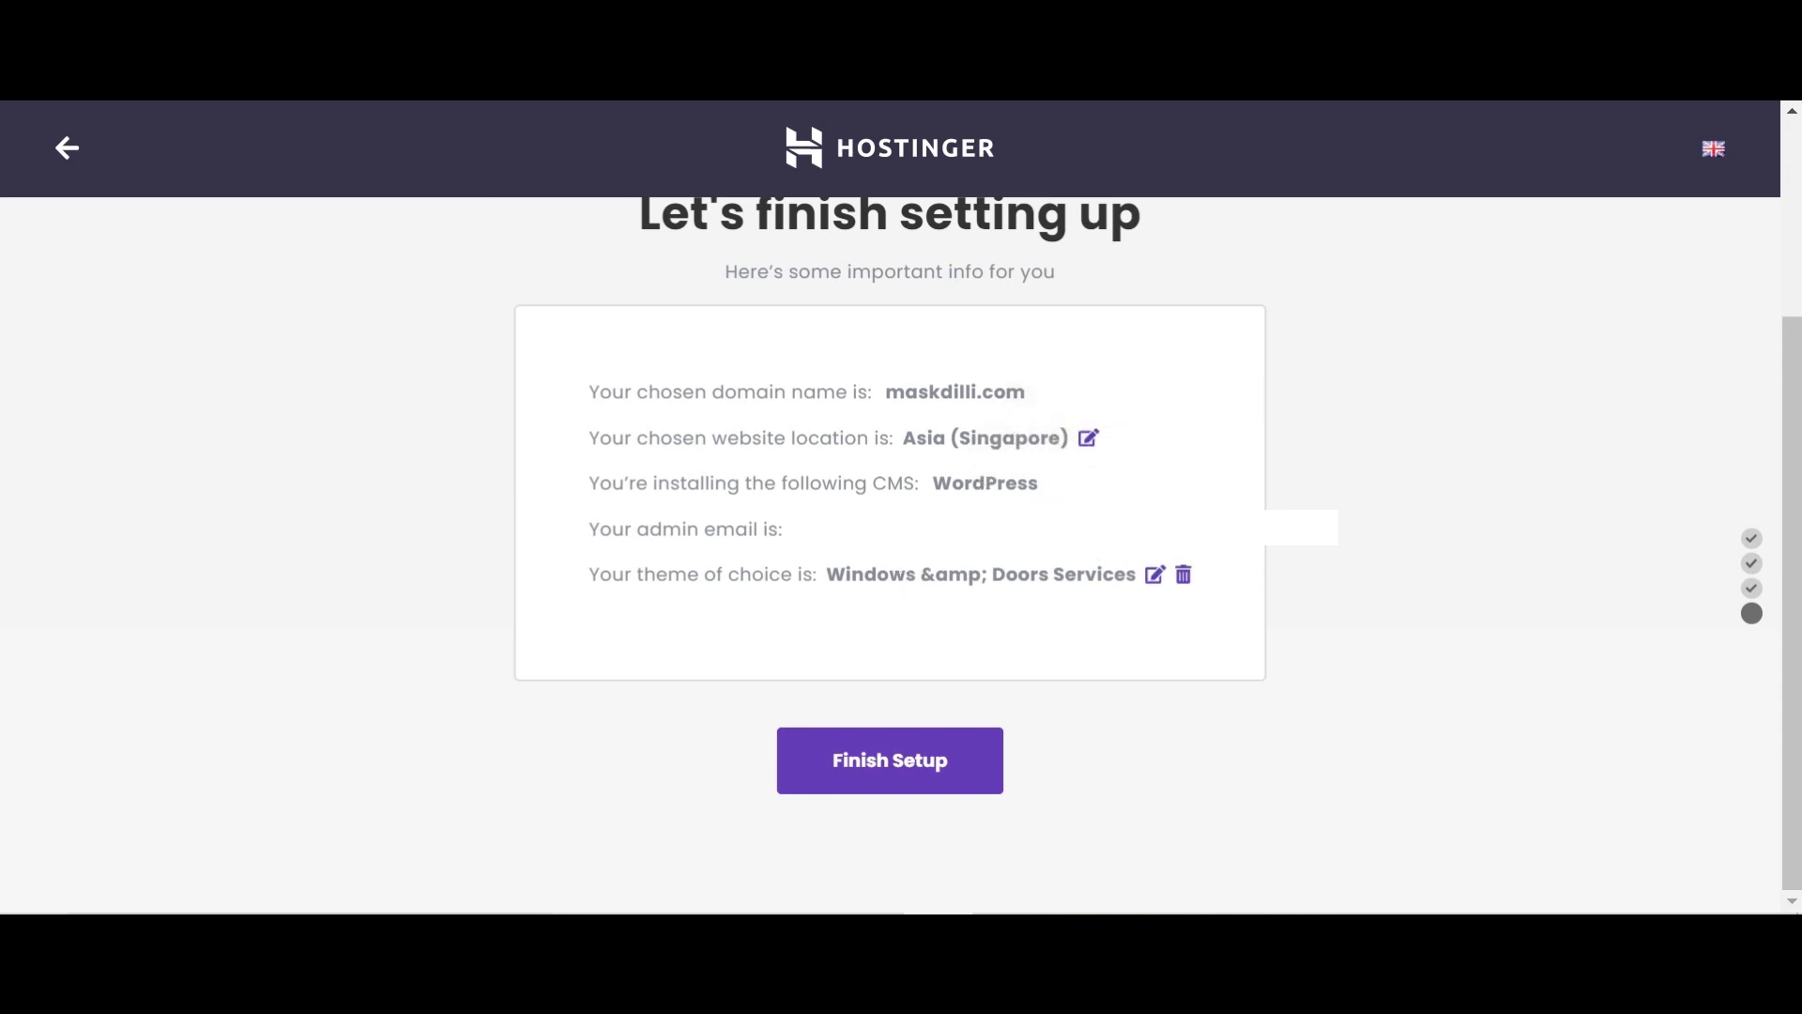
pyautogui.click(877, 762)
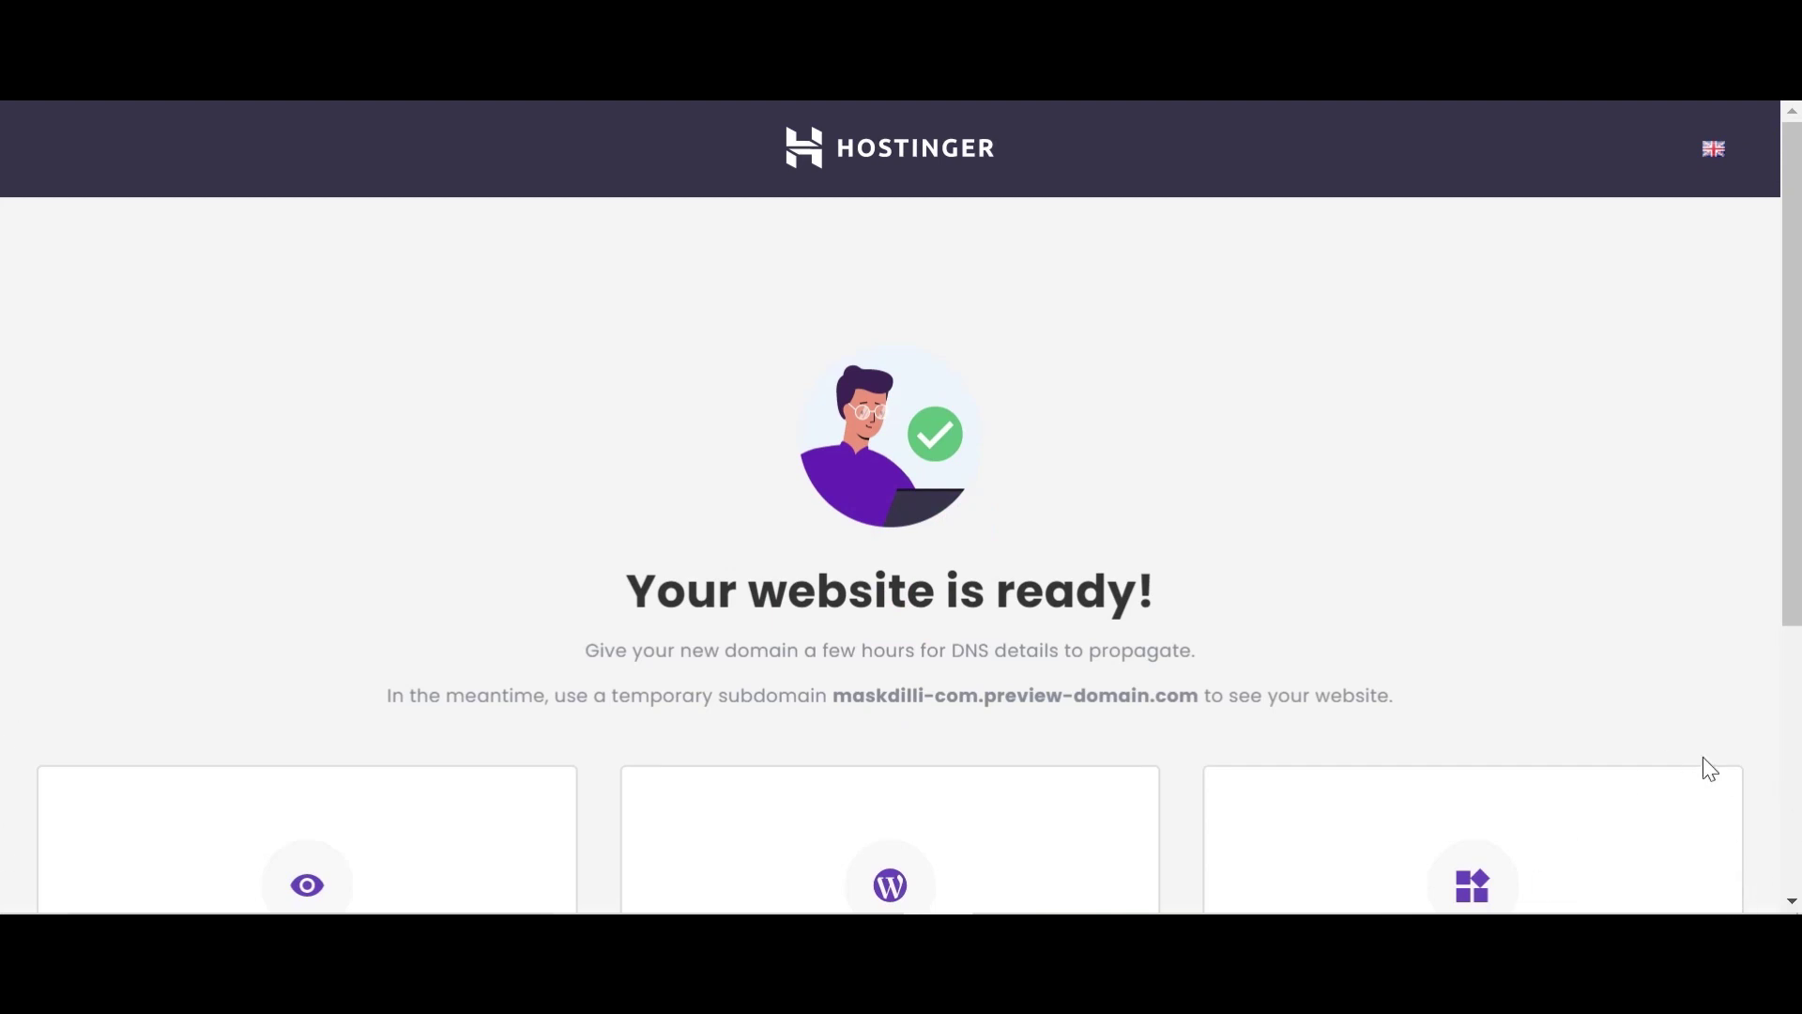
# Open the newly built website and look through its home page sections, from the enquiry form to the services.
pyautogui.scroll(-4, 8, 469)
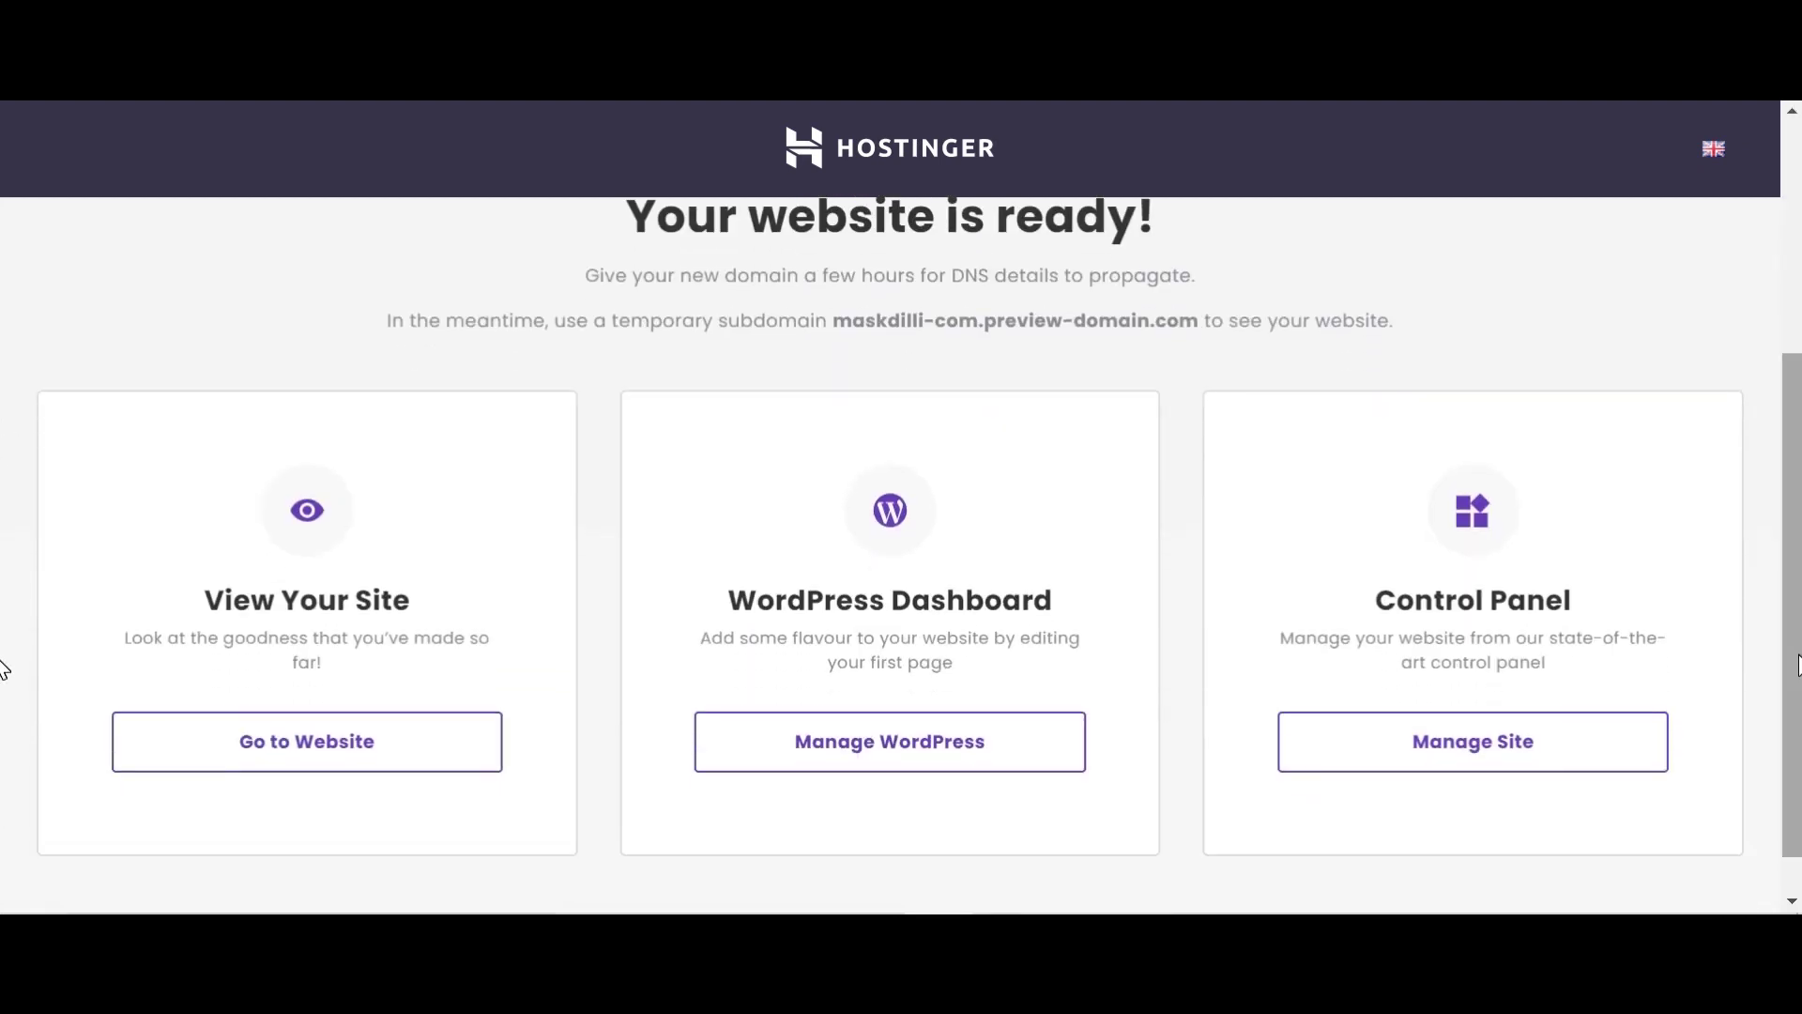
pyautogui.click(301, 746)
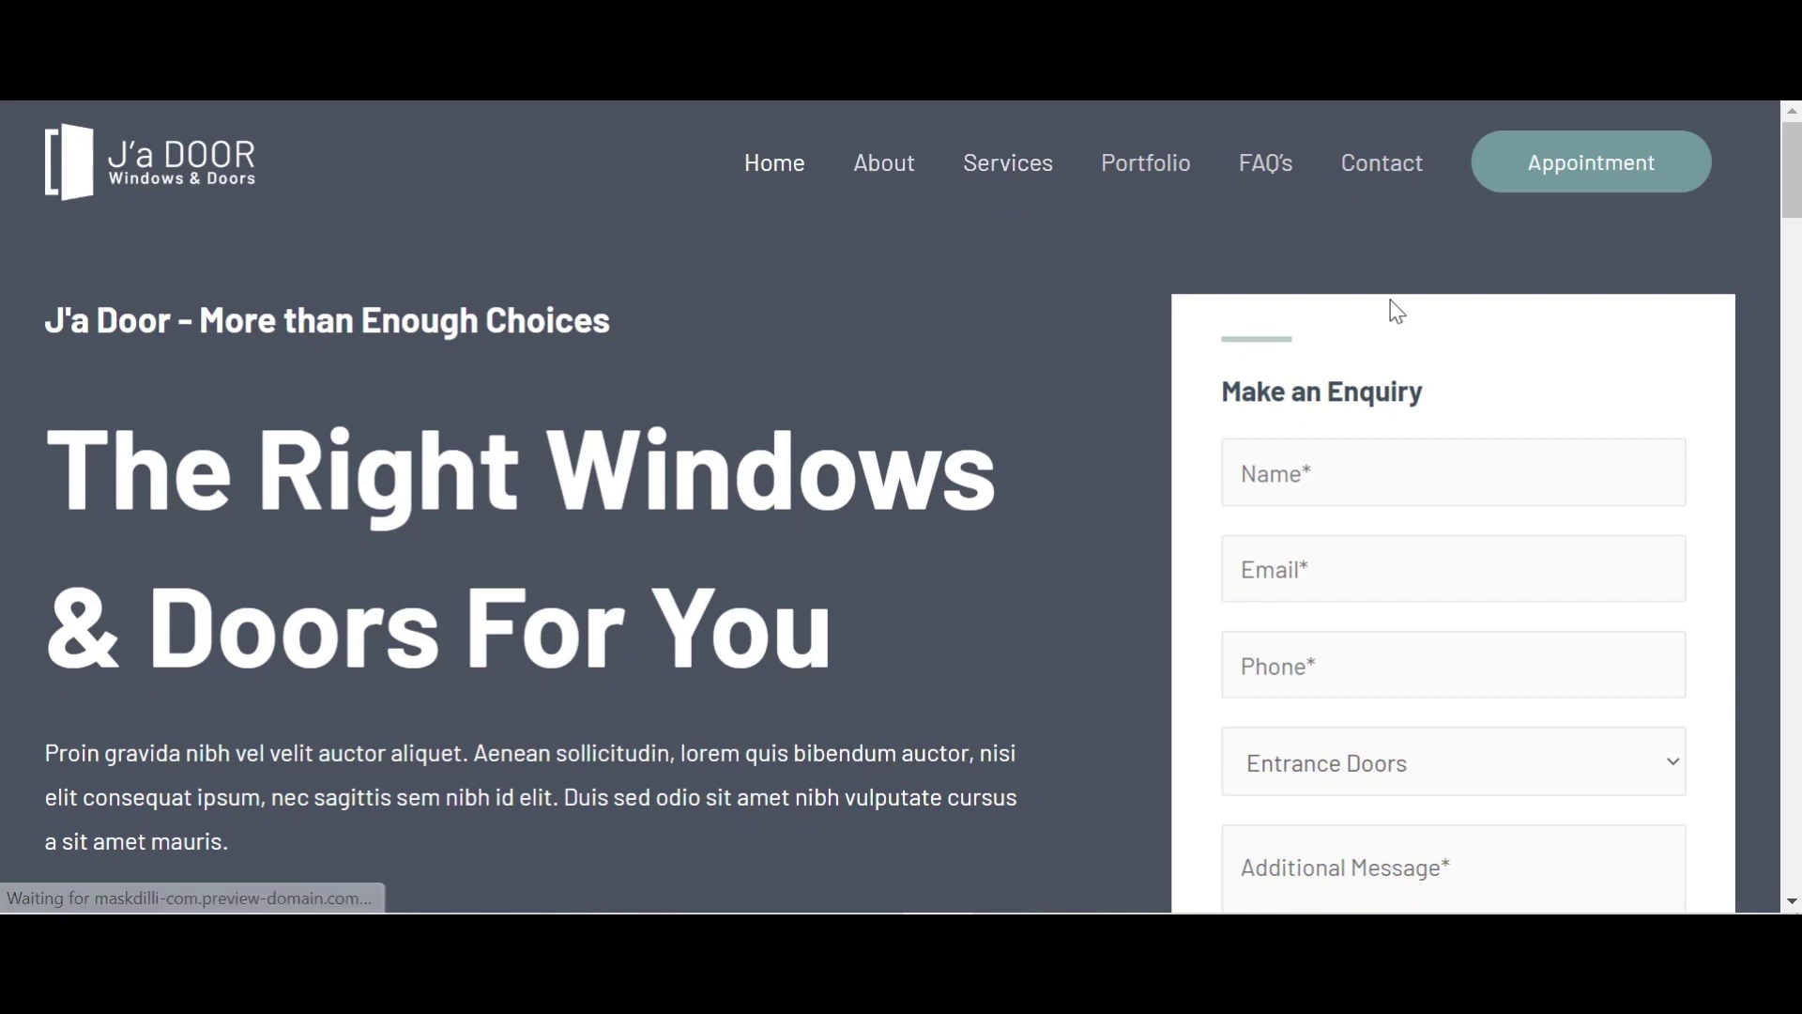
pyautogui.scroll(-5, 3, 261)
pyautogui.scroll(-8, 4, 281)
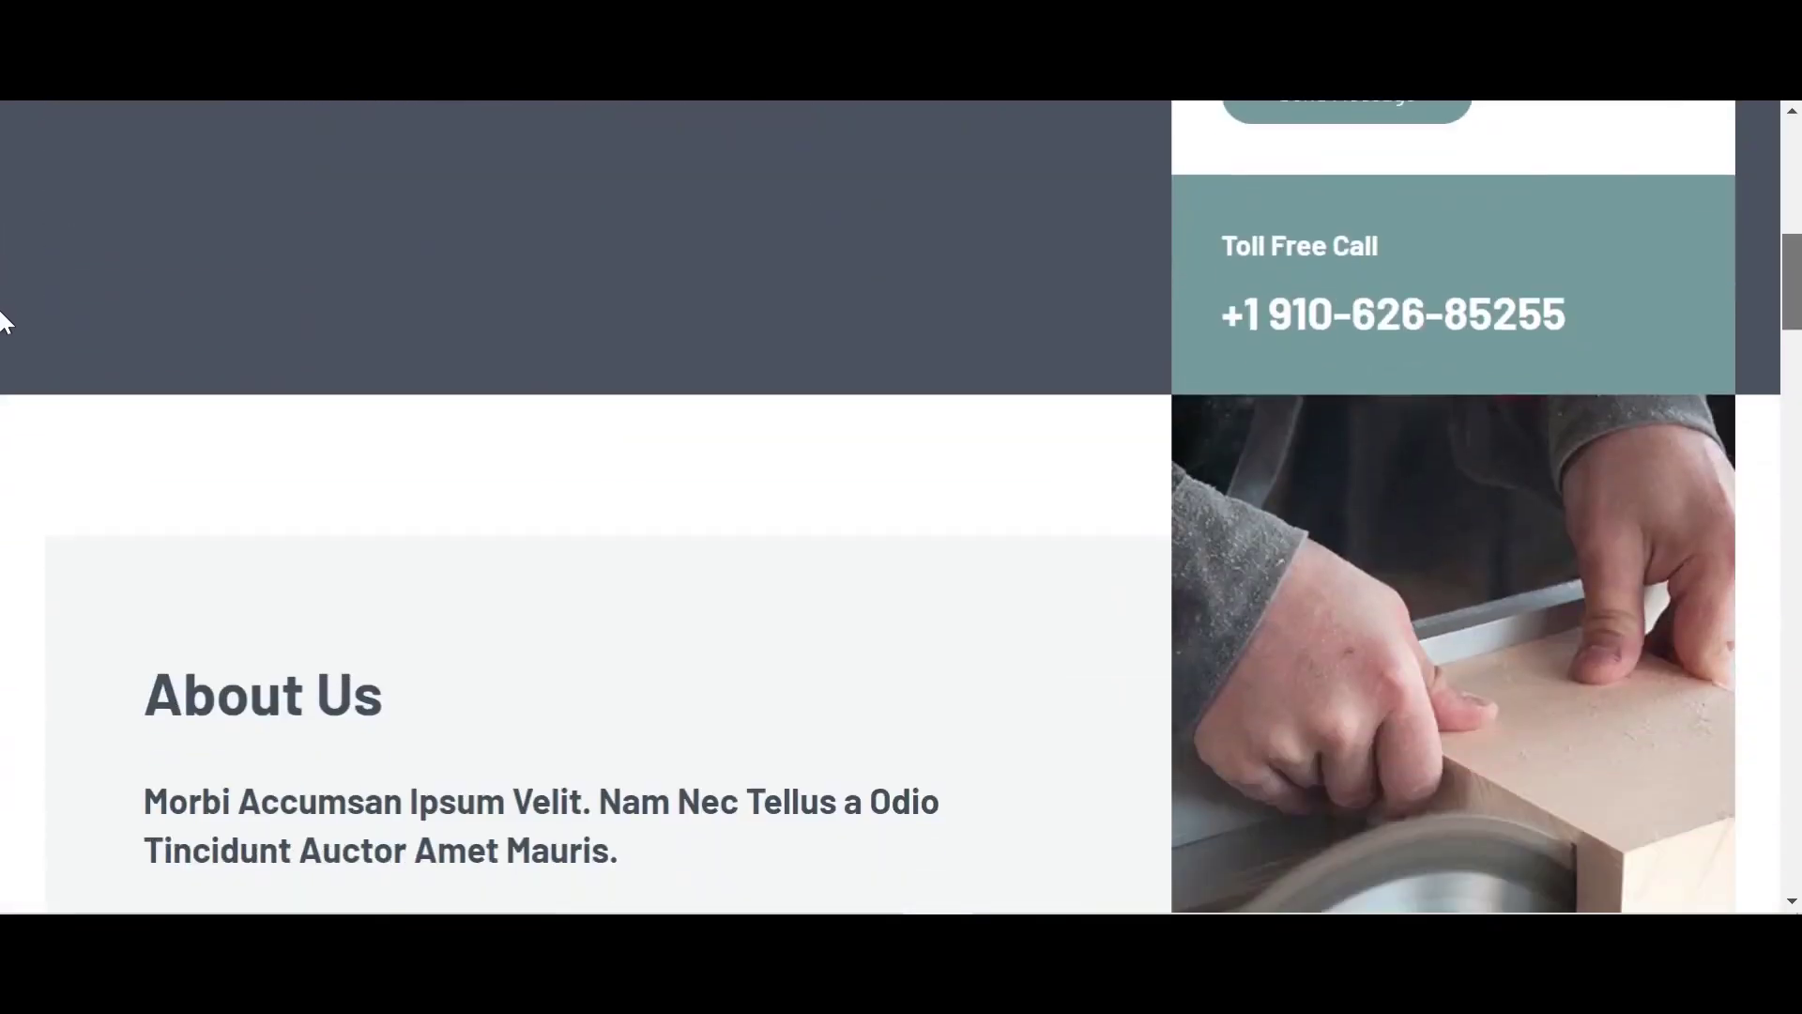
pyautogui.scroll(-5, 9, 338)
pyautogui.scroll(-15, 5, 409)
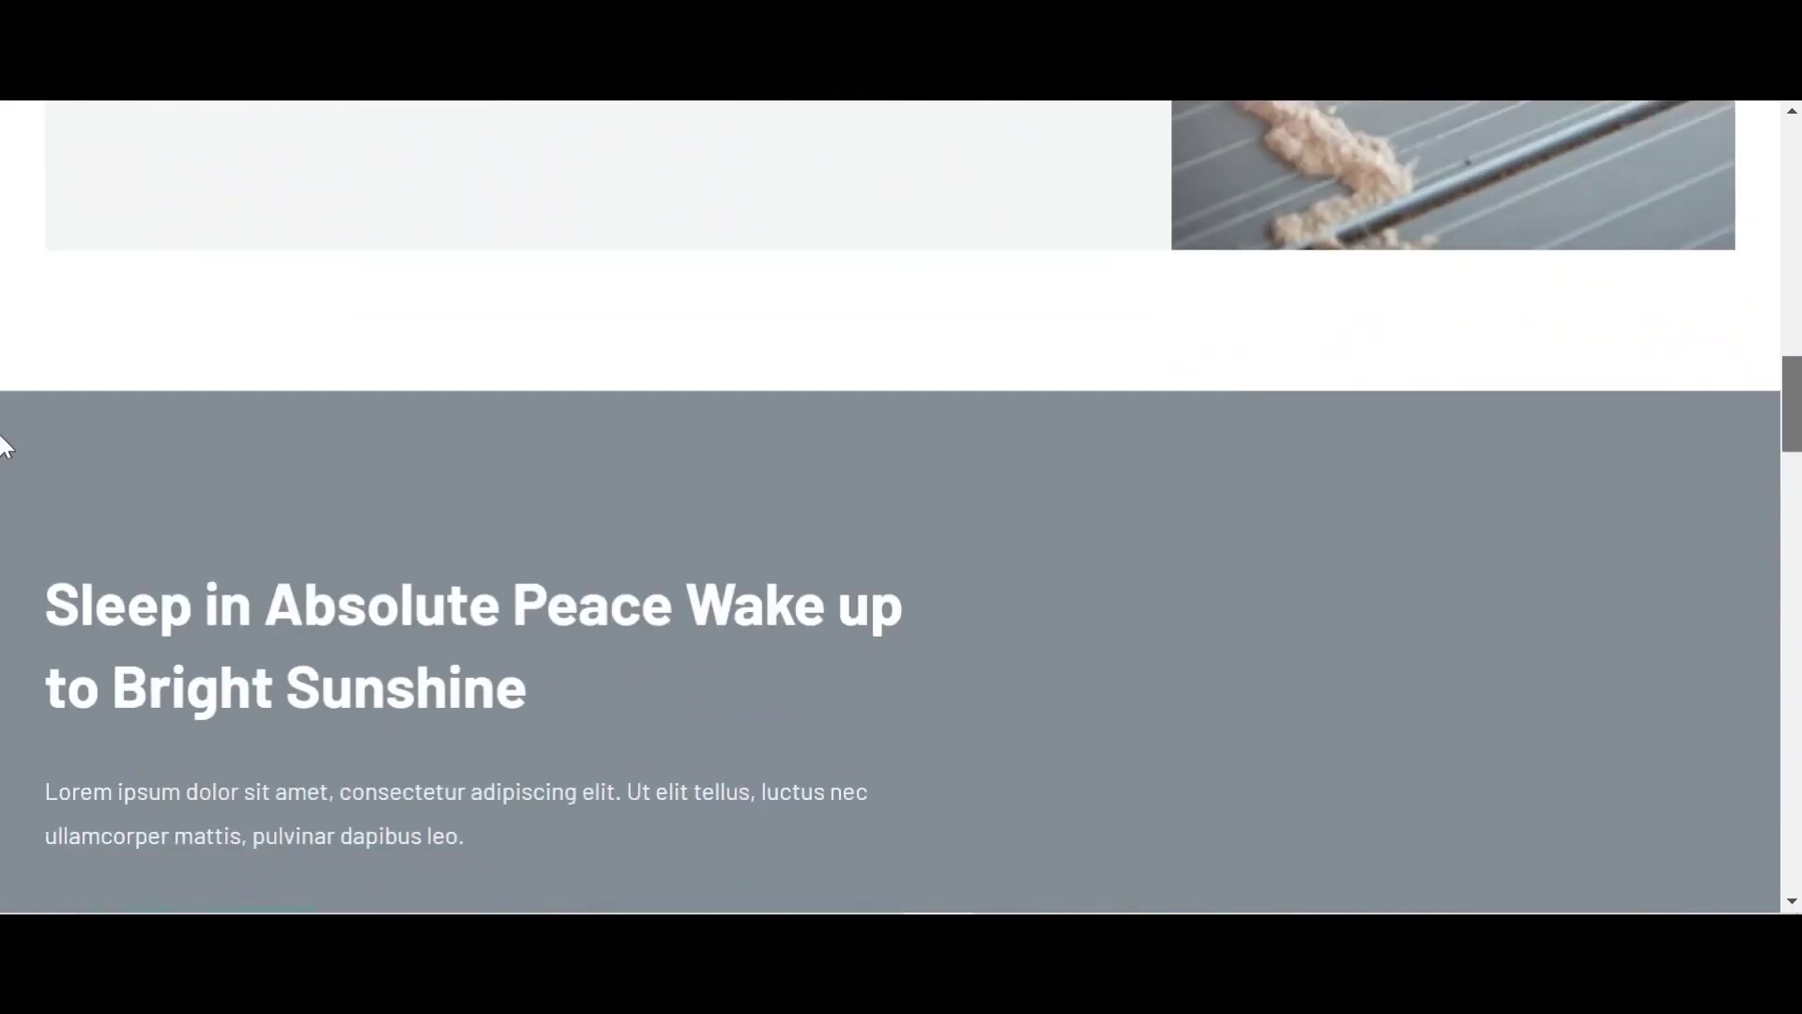
pyautogui.scroll(-3, 4, 628)
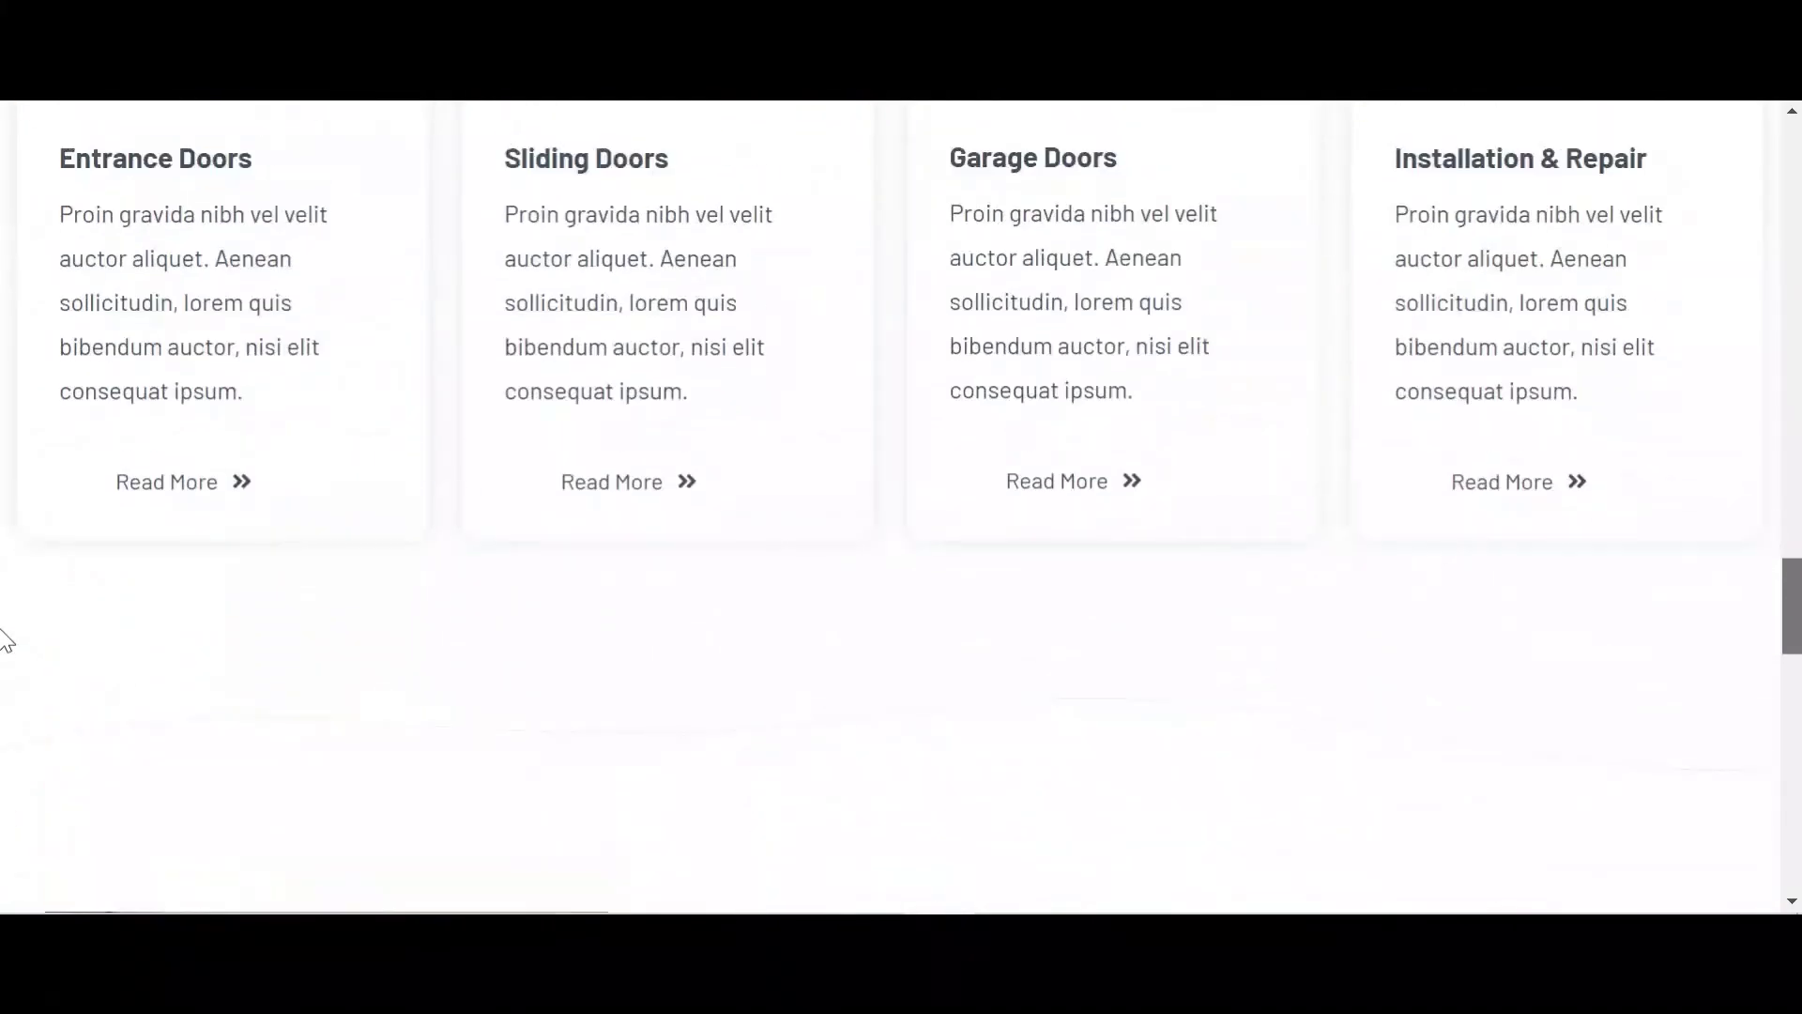
pyautogui.scroll(4, 4, 591)
pyautogui.scroll(-12, 3, 657)
pyautogui.scroll(4, 3, 728)
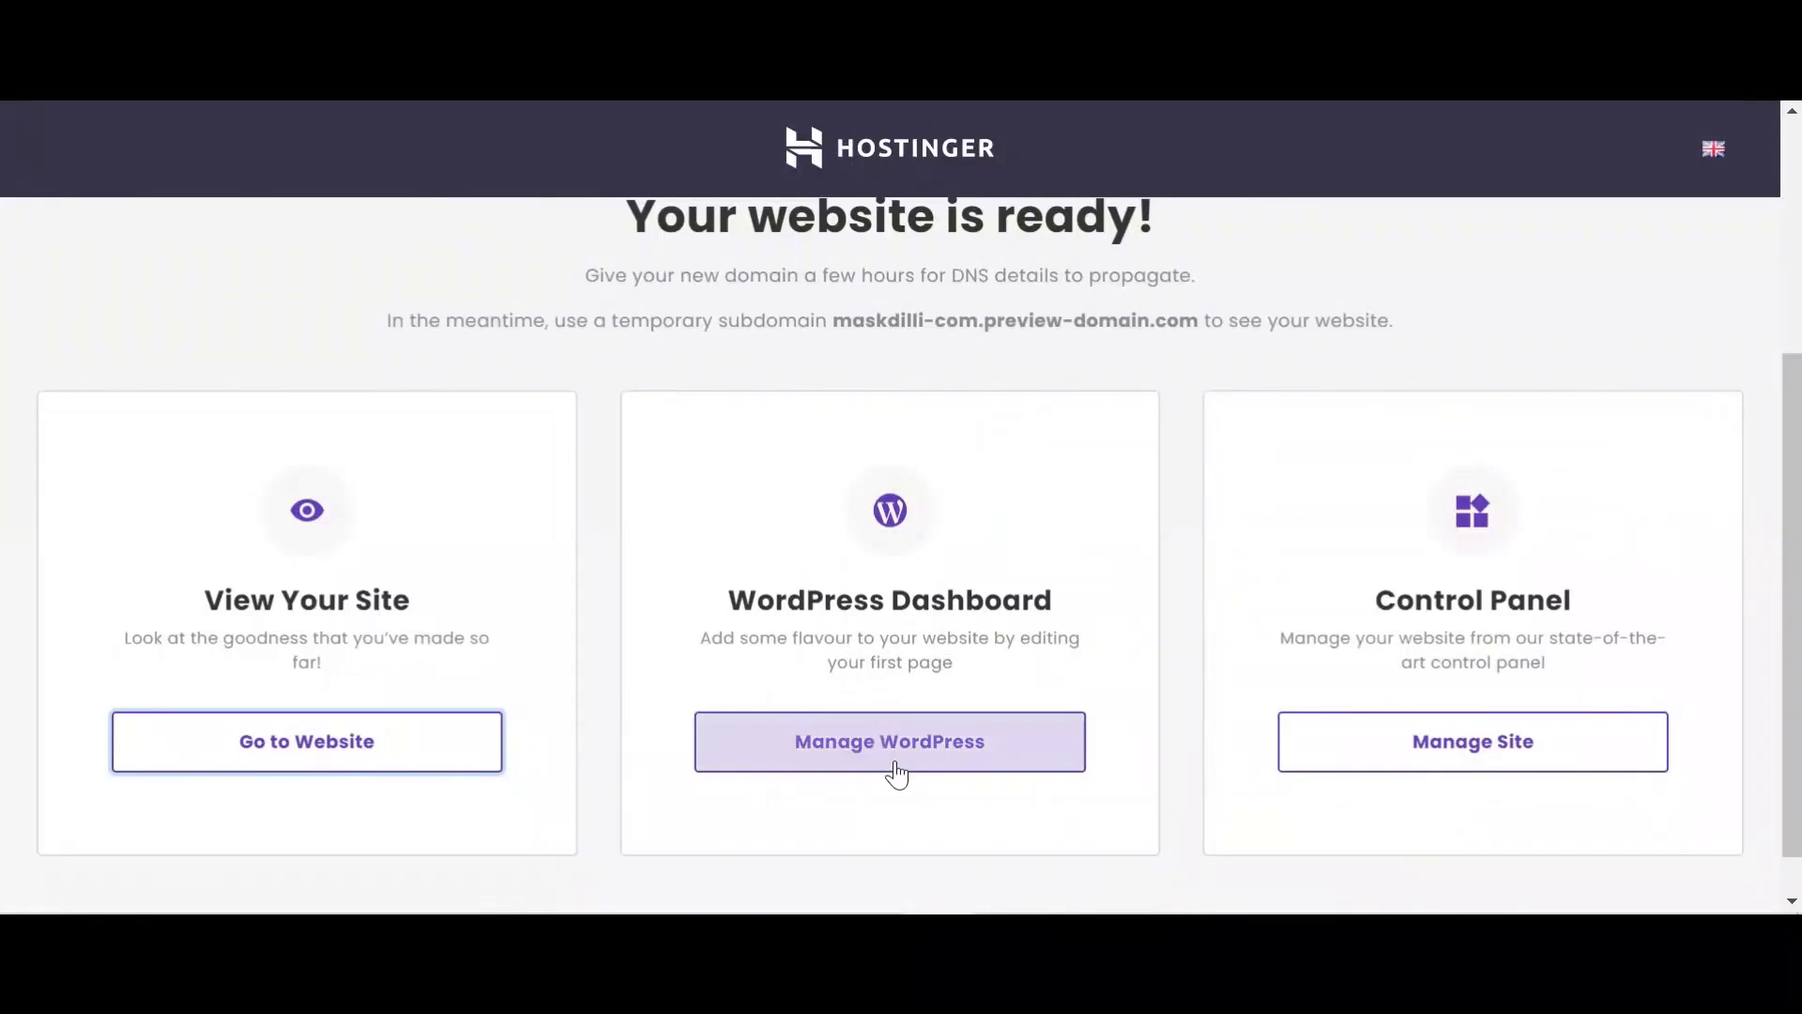
# Open the WordPress management page, then go to billing and pay the unpaid maskdilli.com domain registration receipt with Paytm.
pyautogui.click(825, 752)
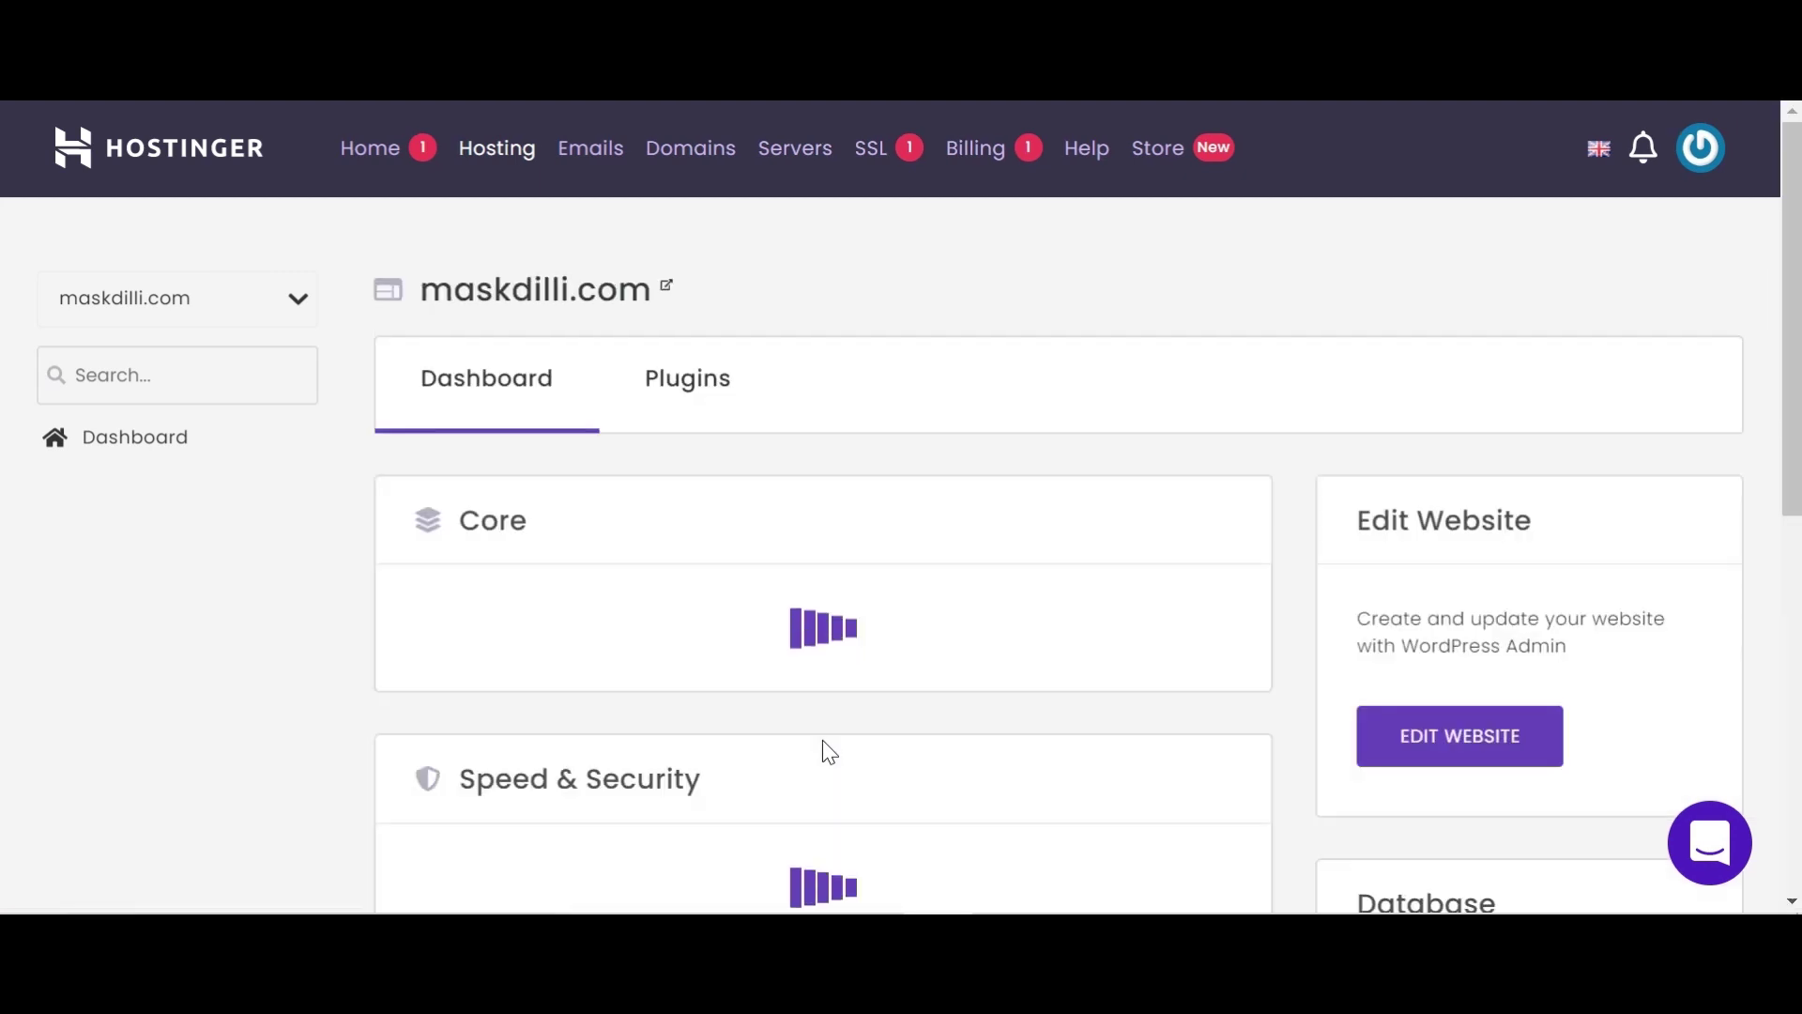
pyautogui.click(993, 147)
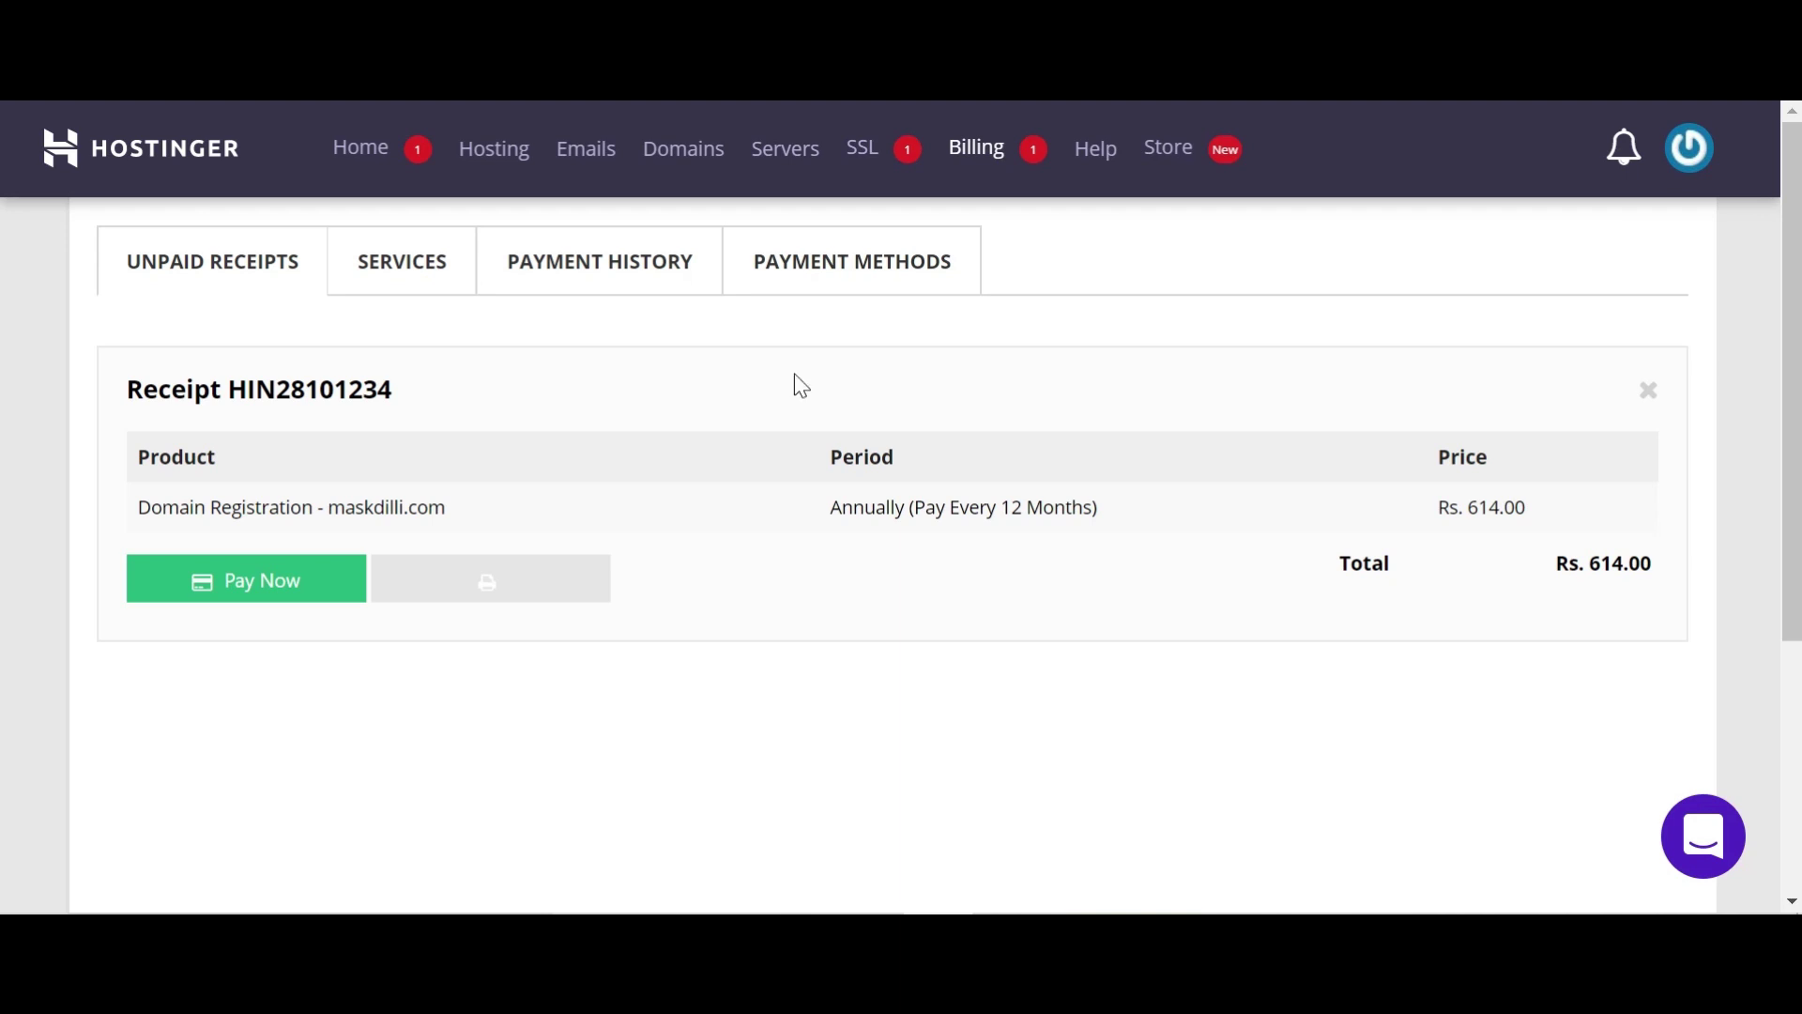
pyautogui.scroll(-4, 5, 563)
pyautogui.scroll(4, 5, 696)
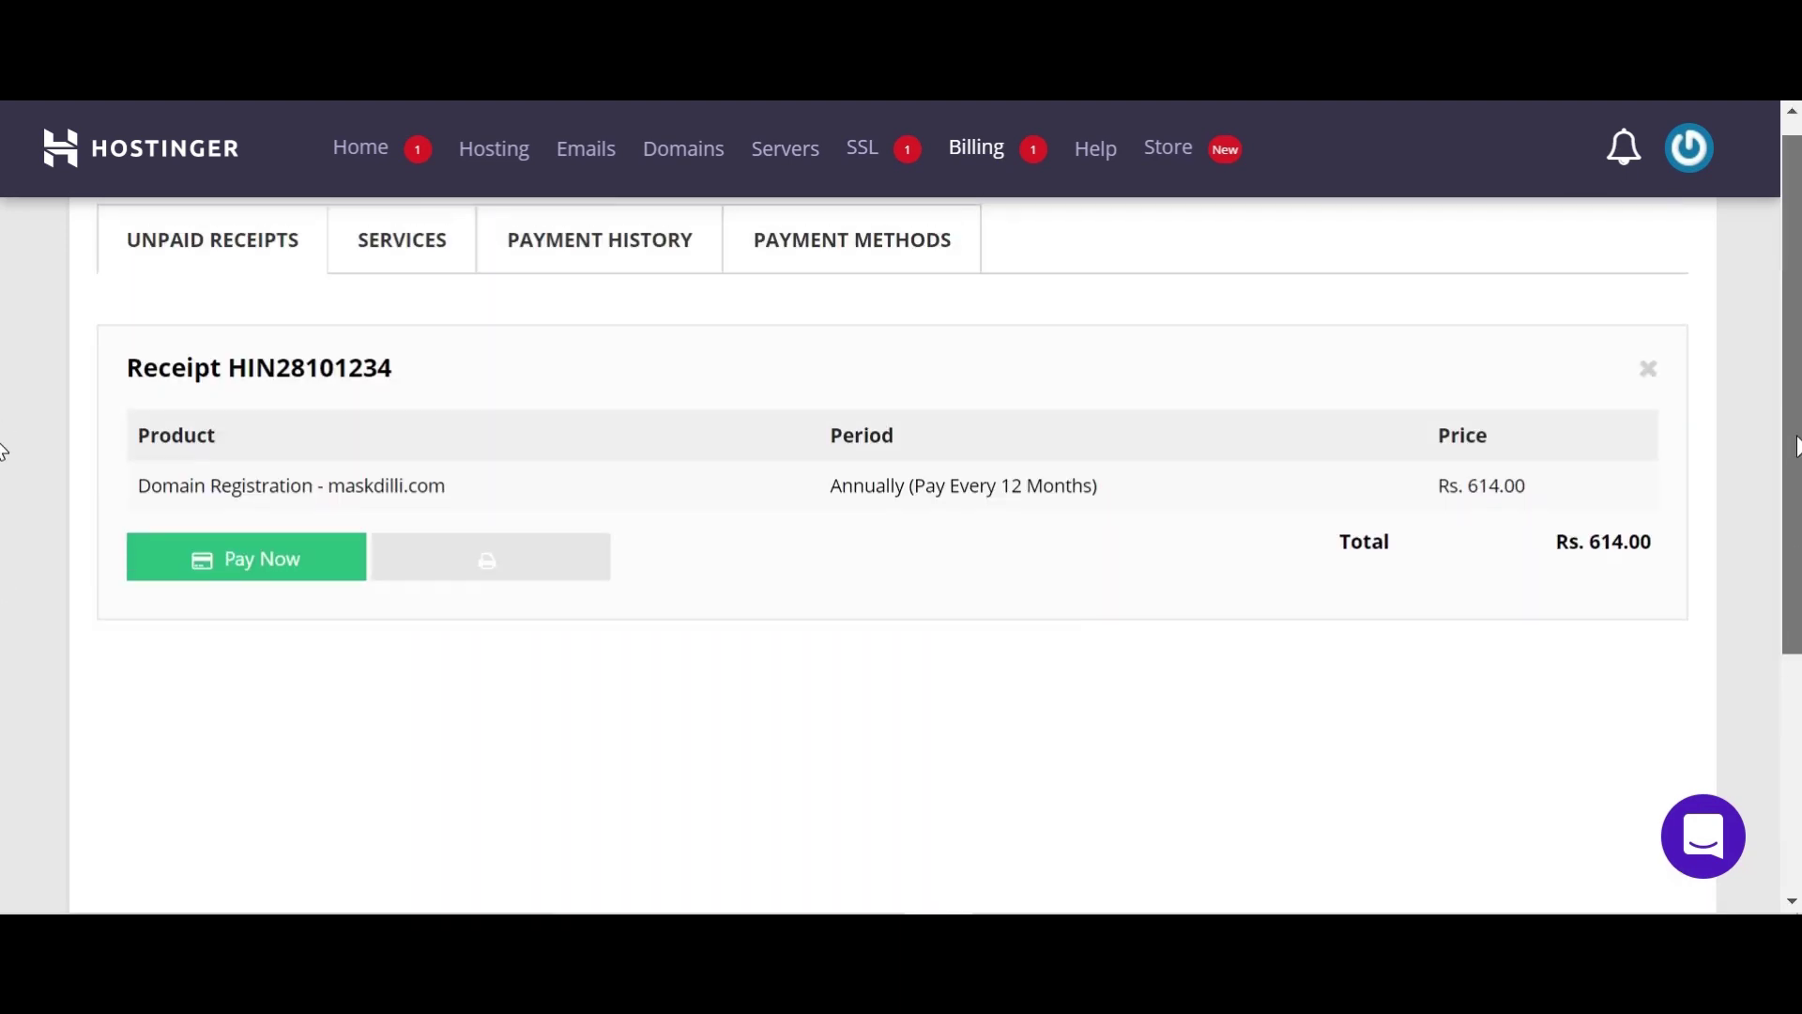
pyautogui.click(290, 554)
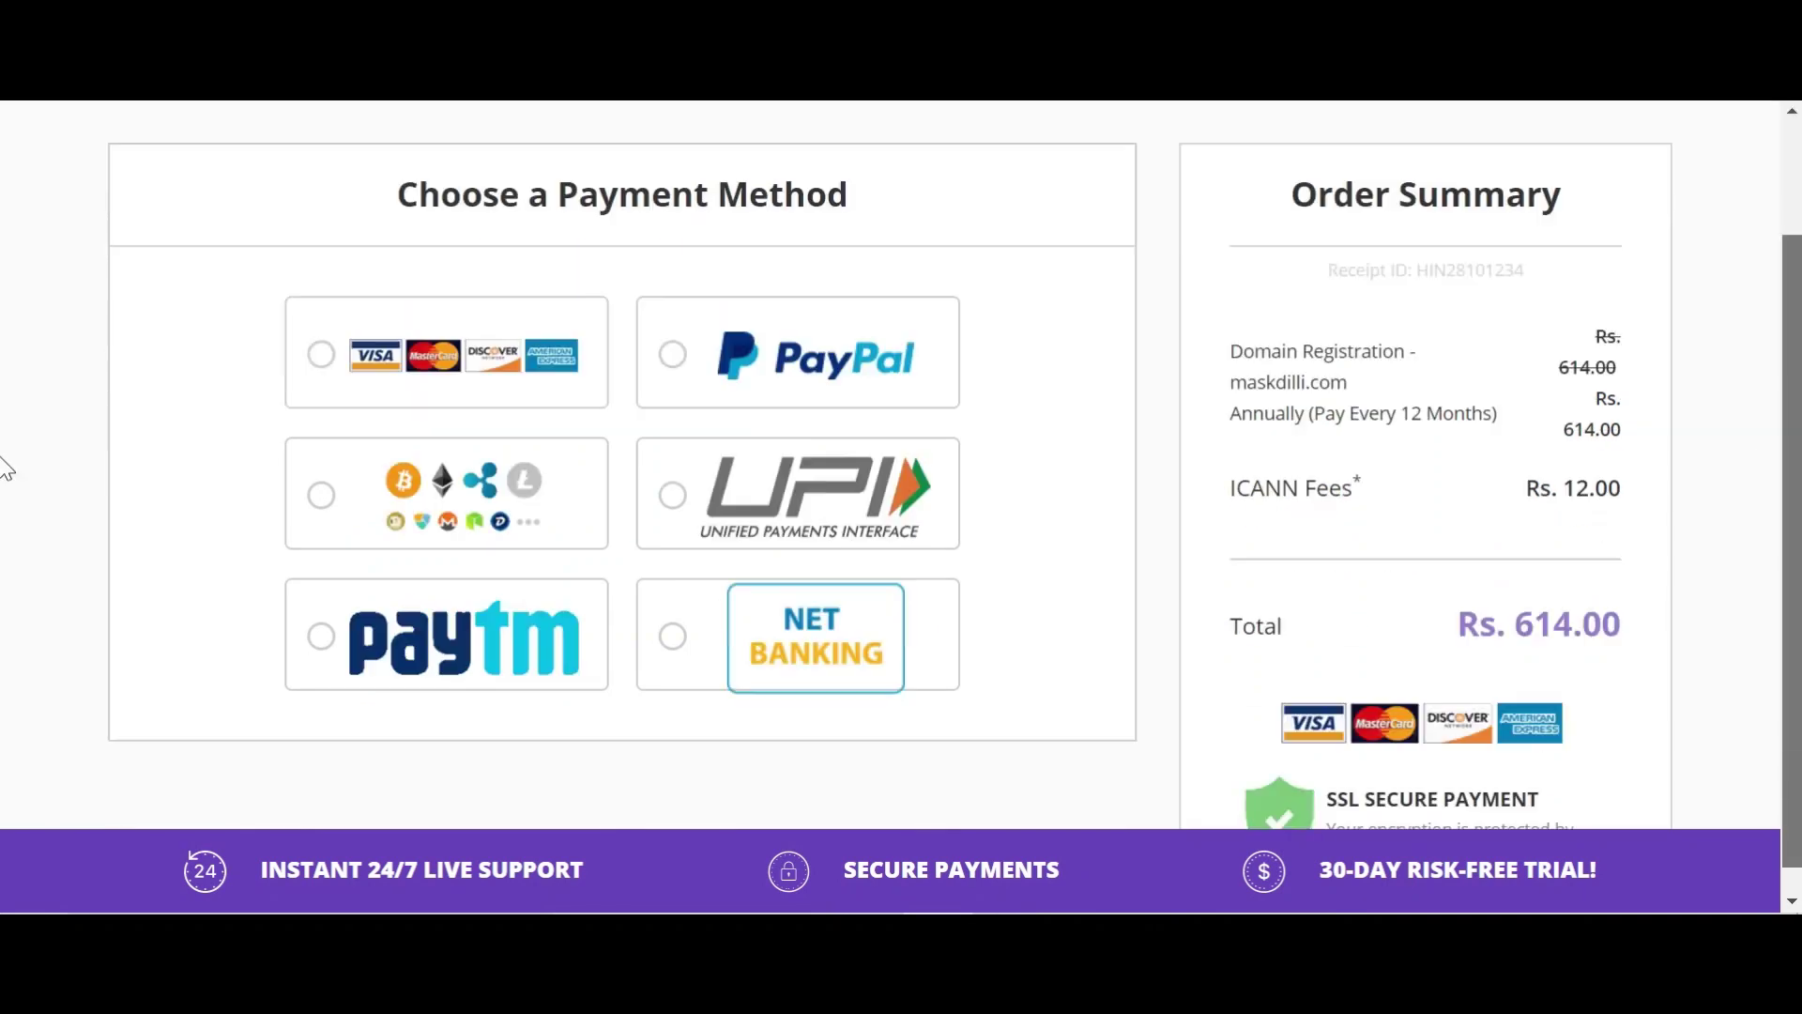
pyautogui.scroll(-2, 5, 460)
pyautogui.click(316, 609)
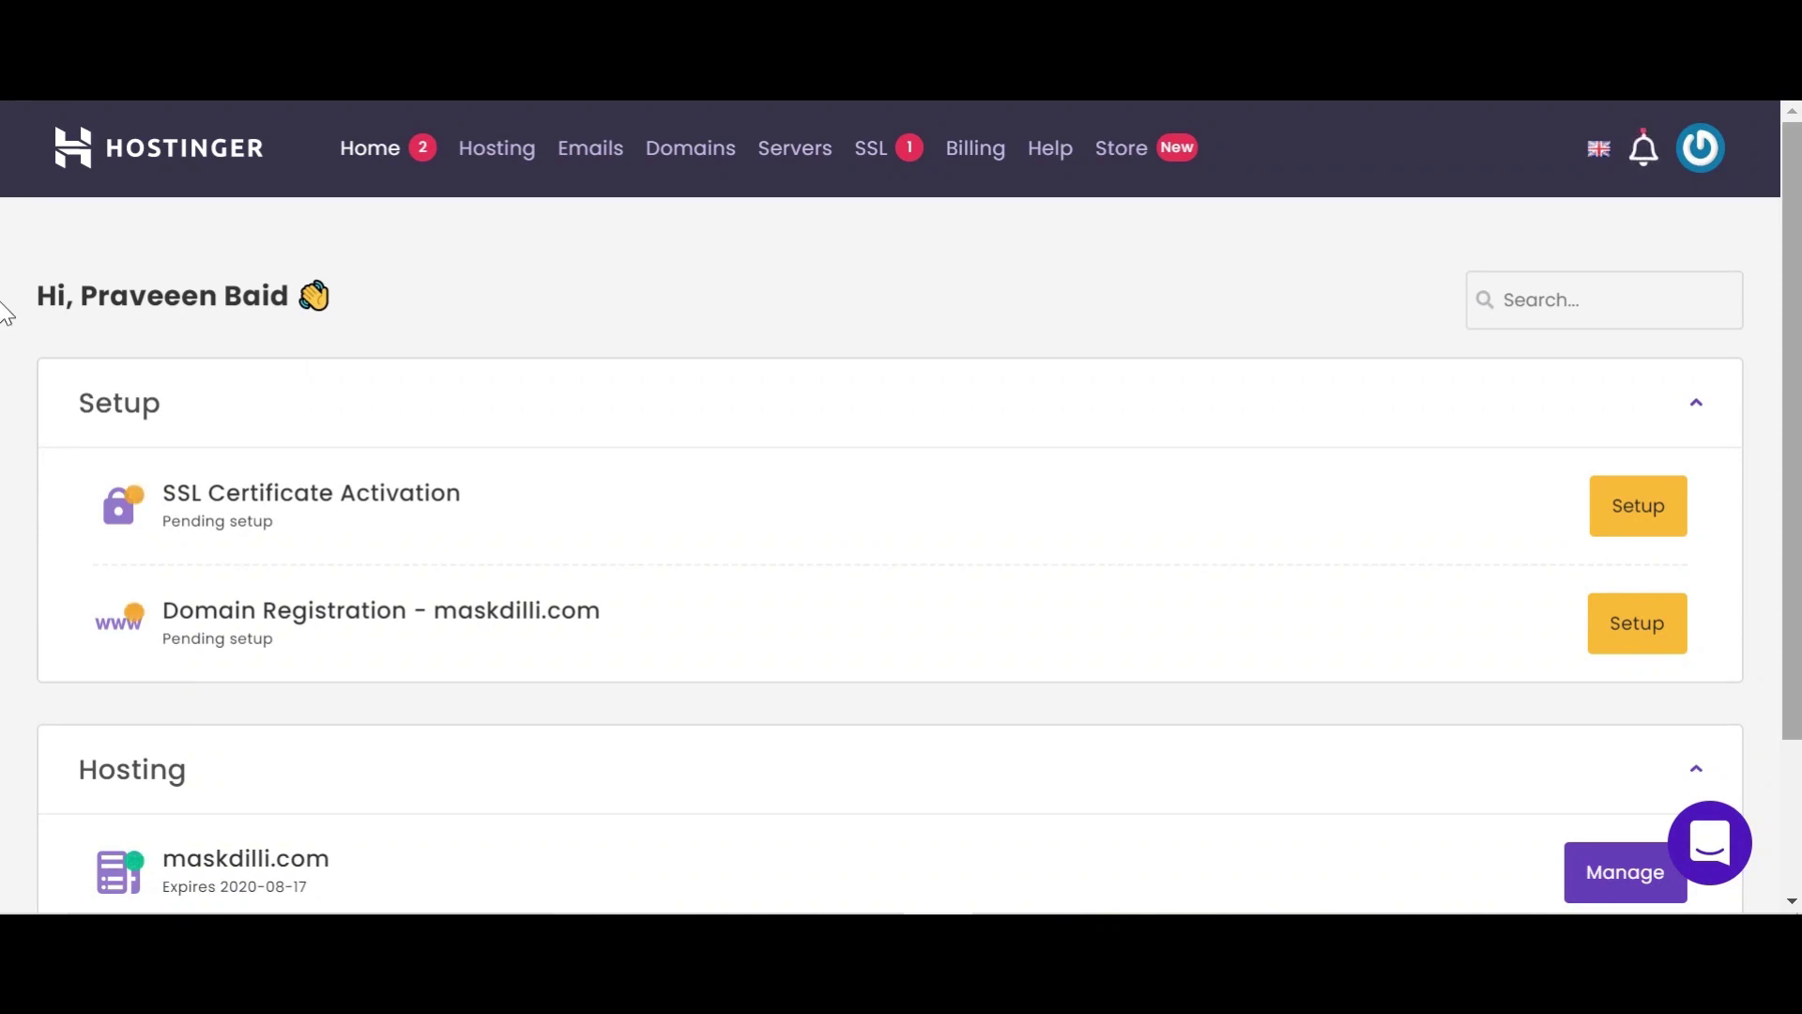
# Start the pending maskdilli.com domain registration setup and complete the form with the registrant's contact details.
pyautogui.scroll(-1, 5, 314)
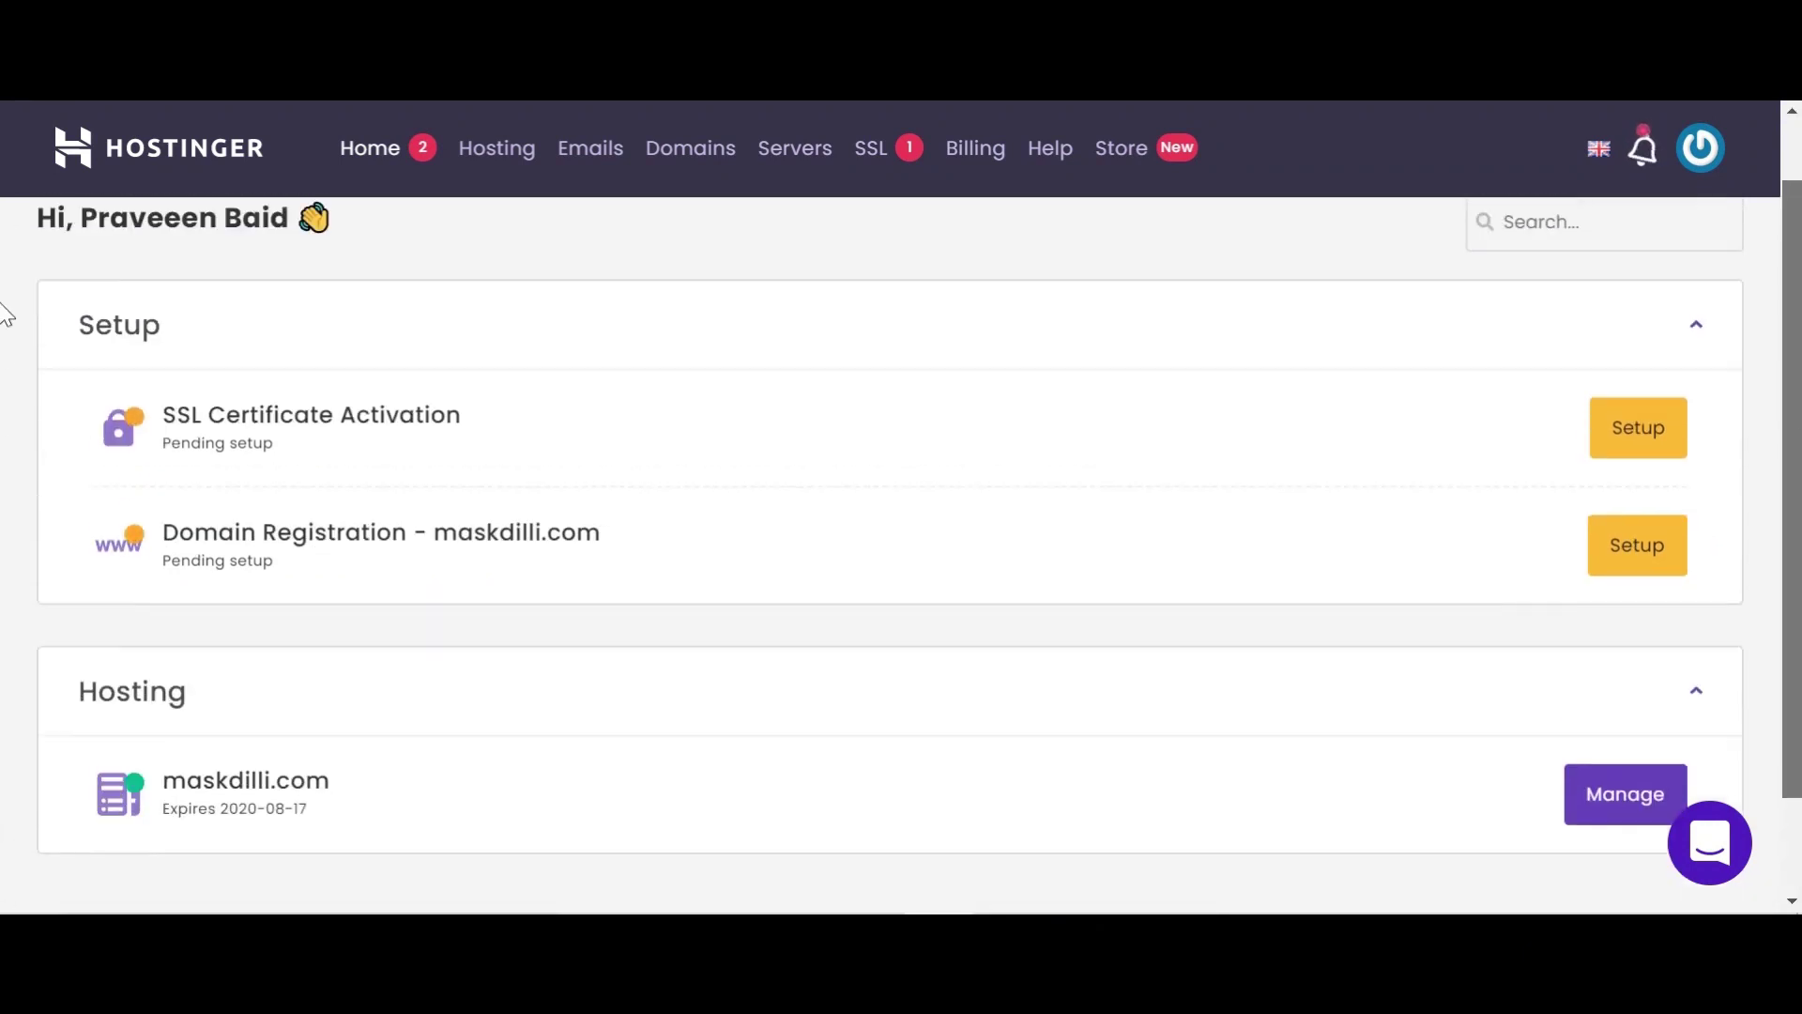
pyautogui.scroll(1, 5, 314)
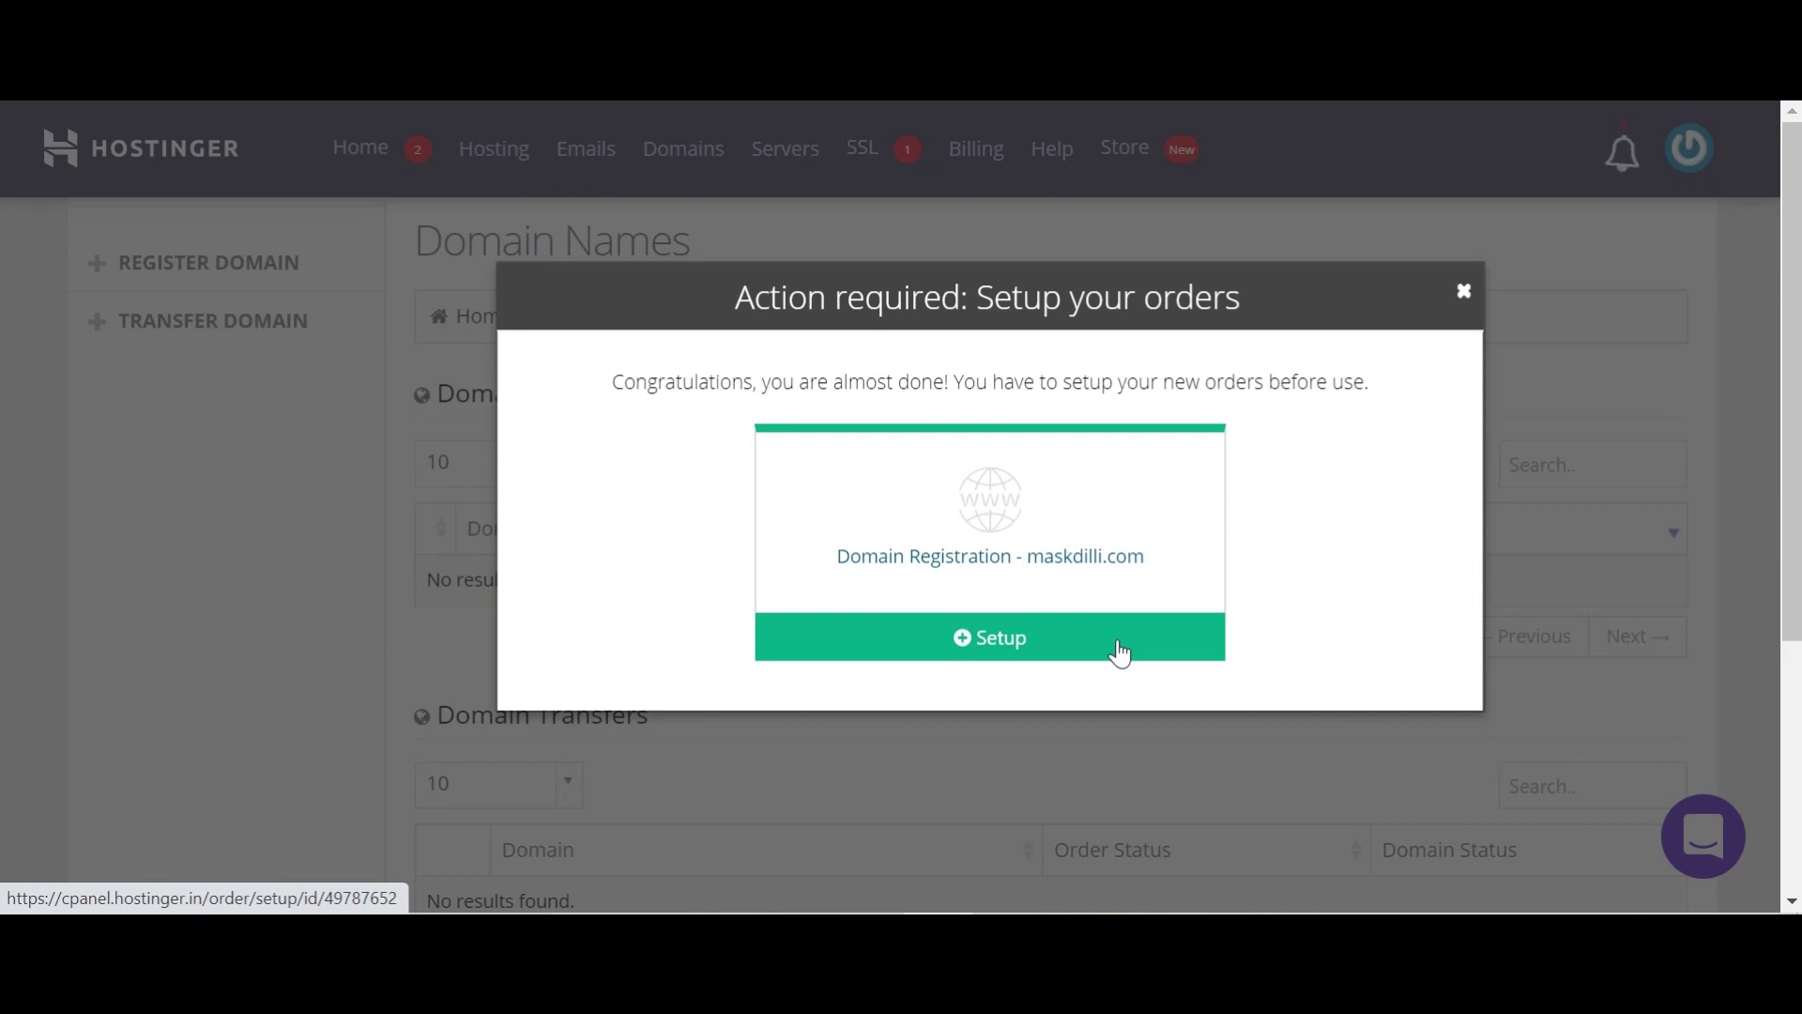
pyautogui.click(1119, 652)
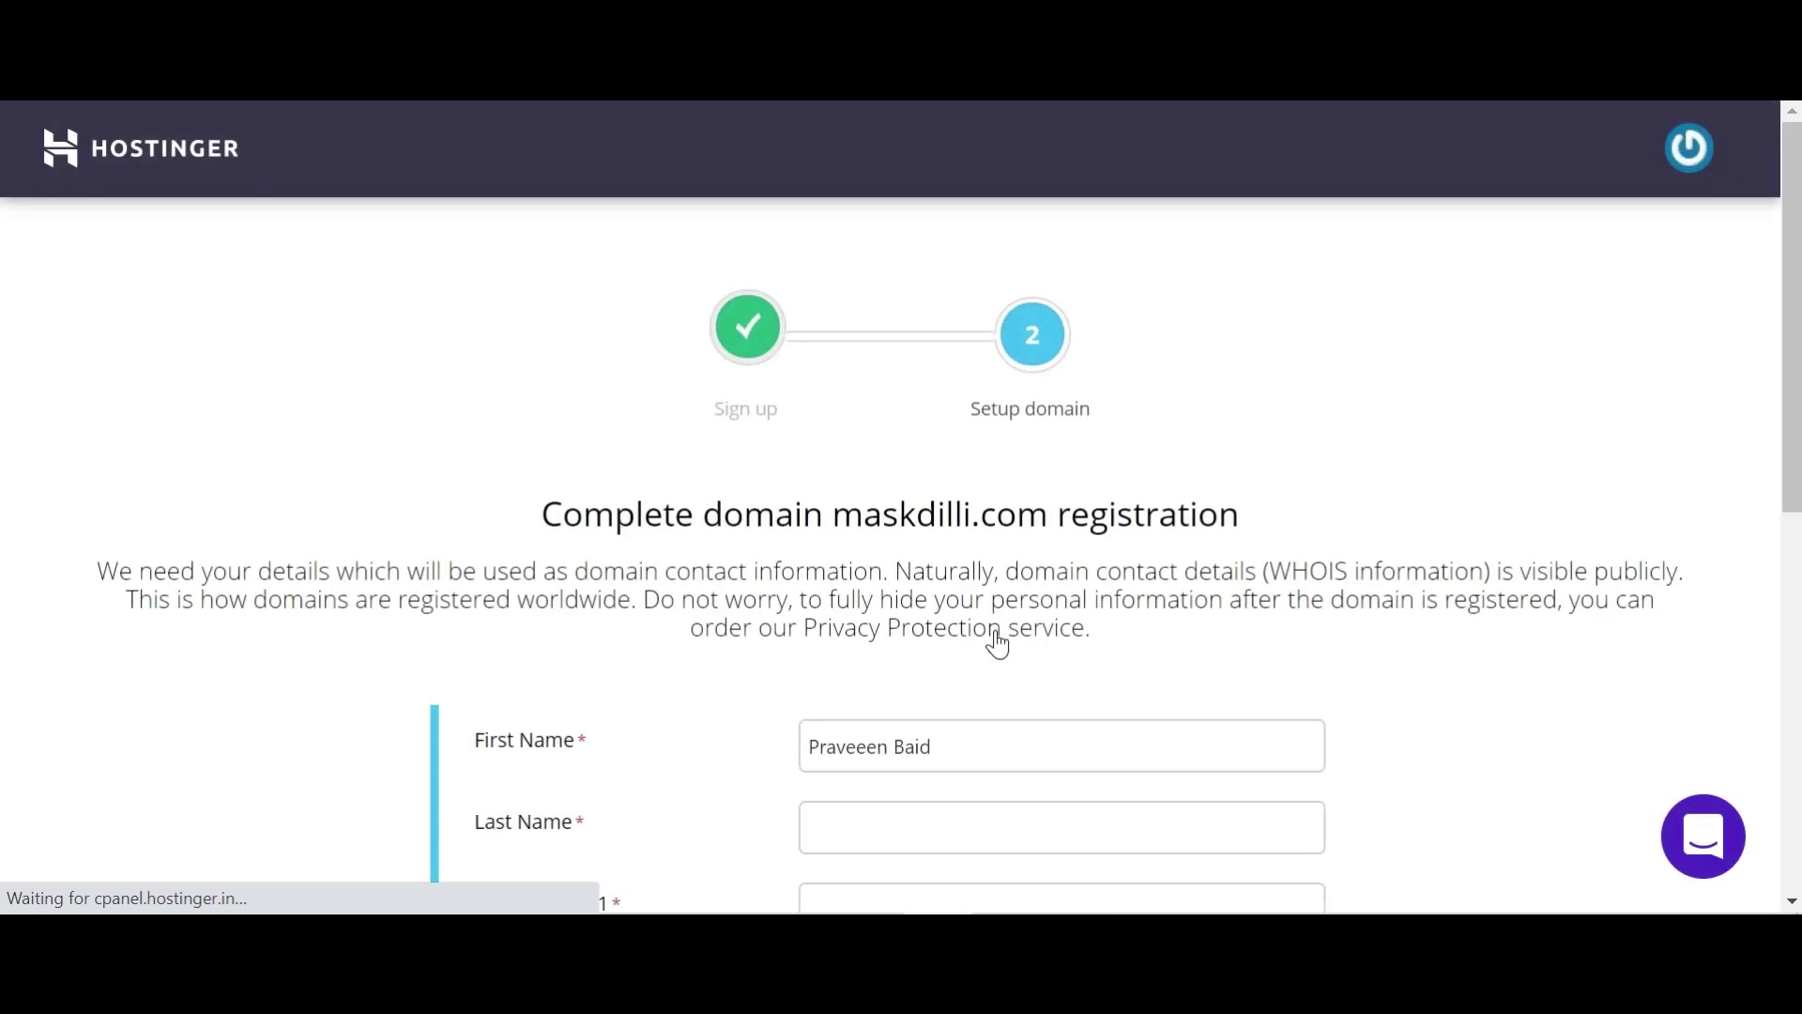
pyautogui.scroll(-4, 2, 314)
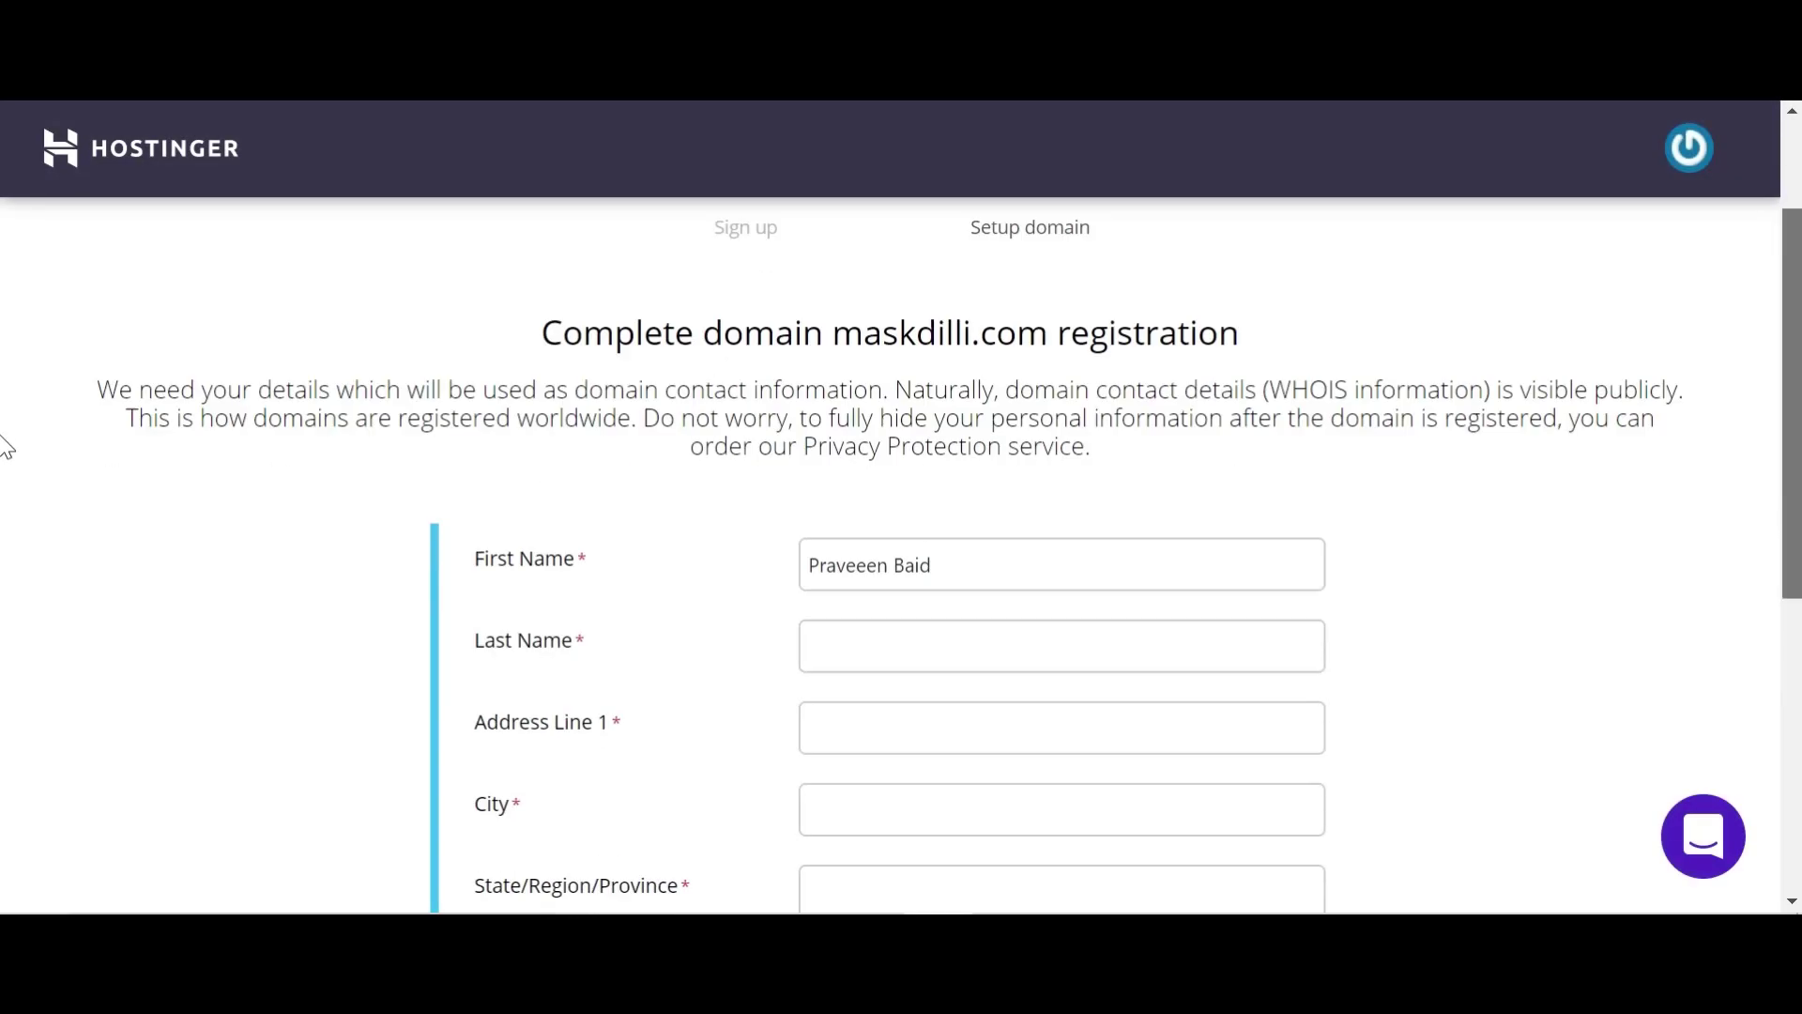
pyautogui.scroll(-2, 4, 525)
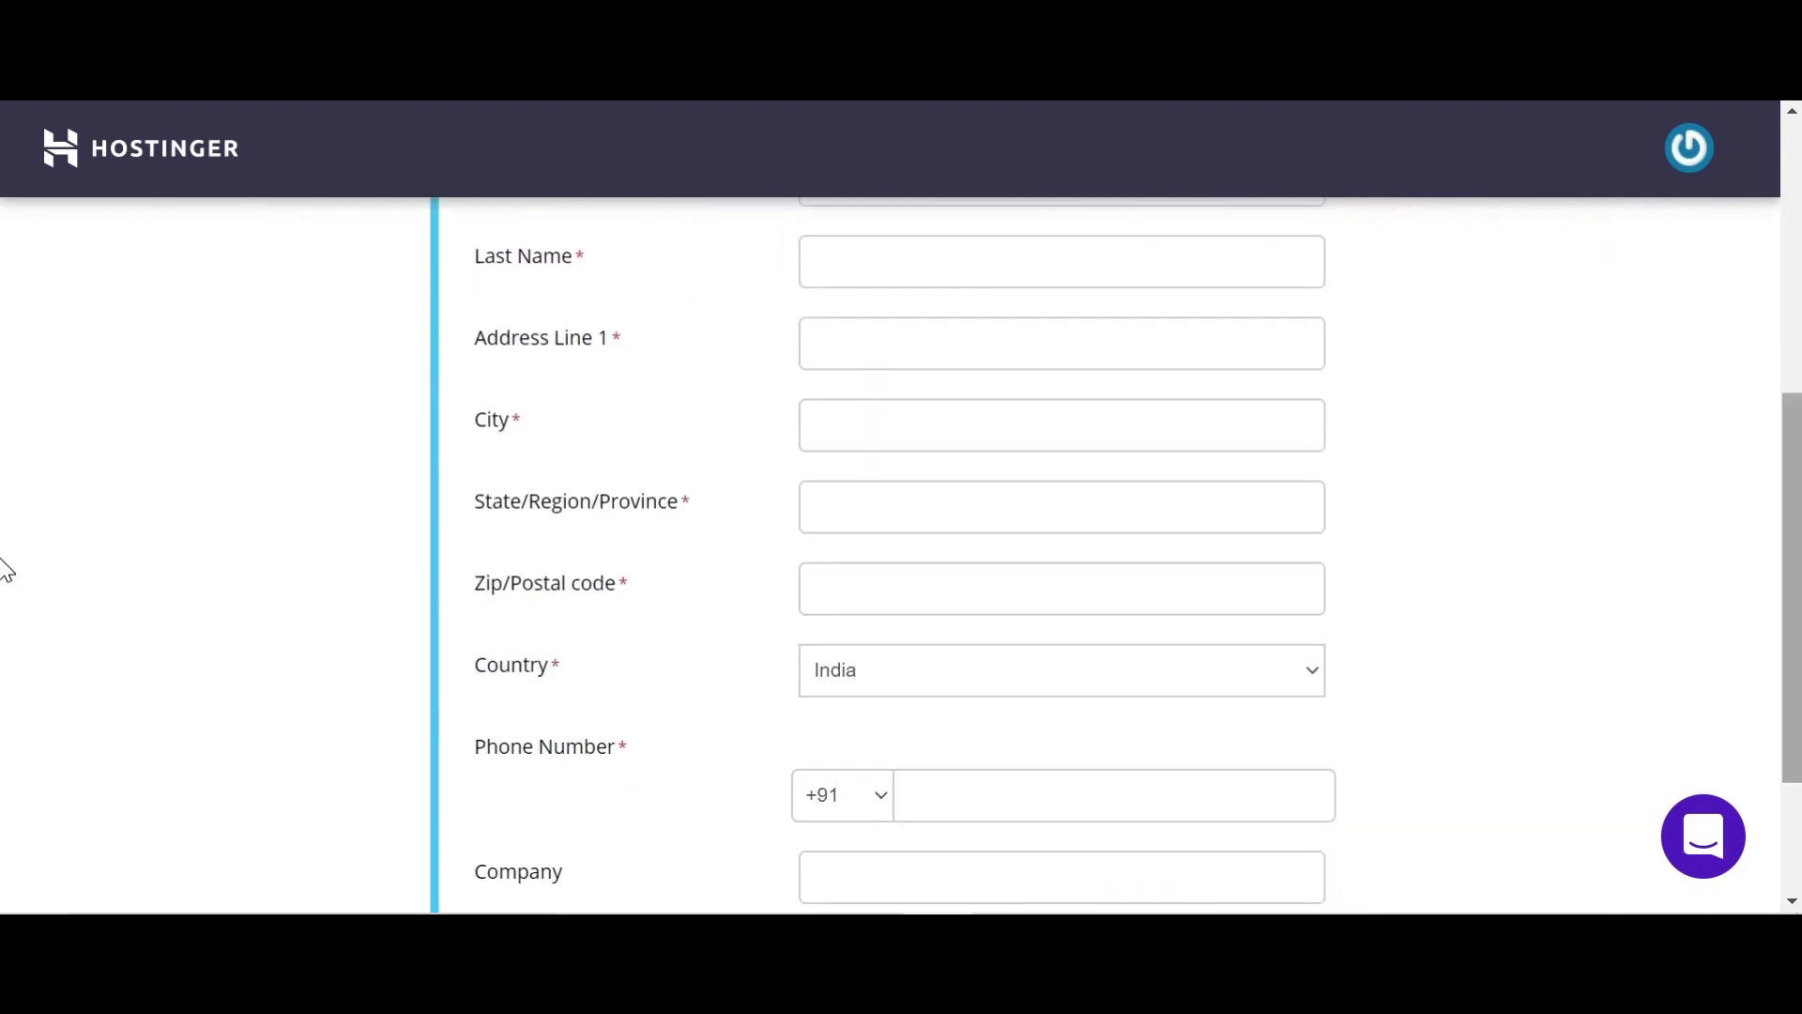
pyautogui.scroll(3, 3, 563)
pyautogui.doubleClick(1159, 423)
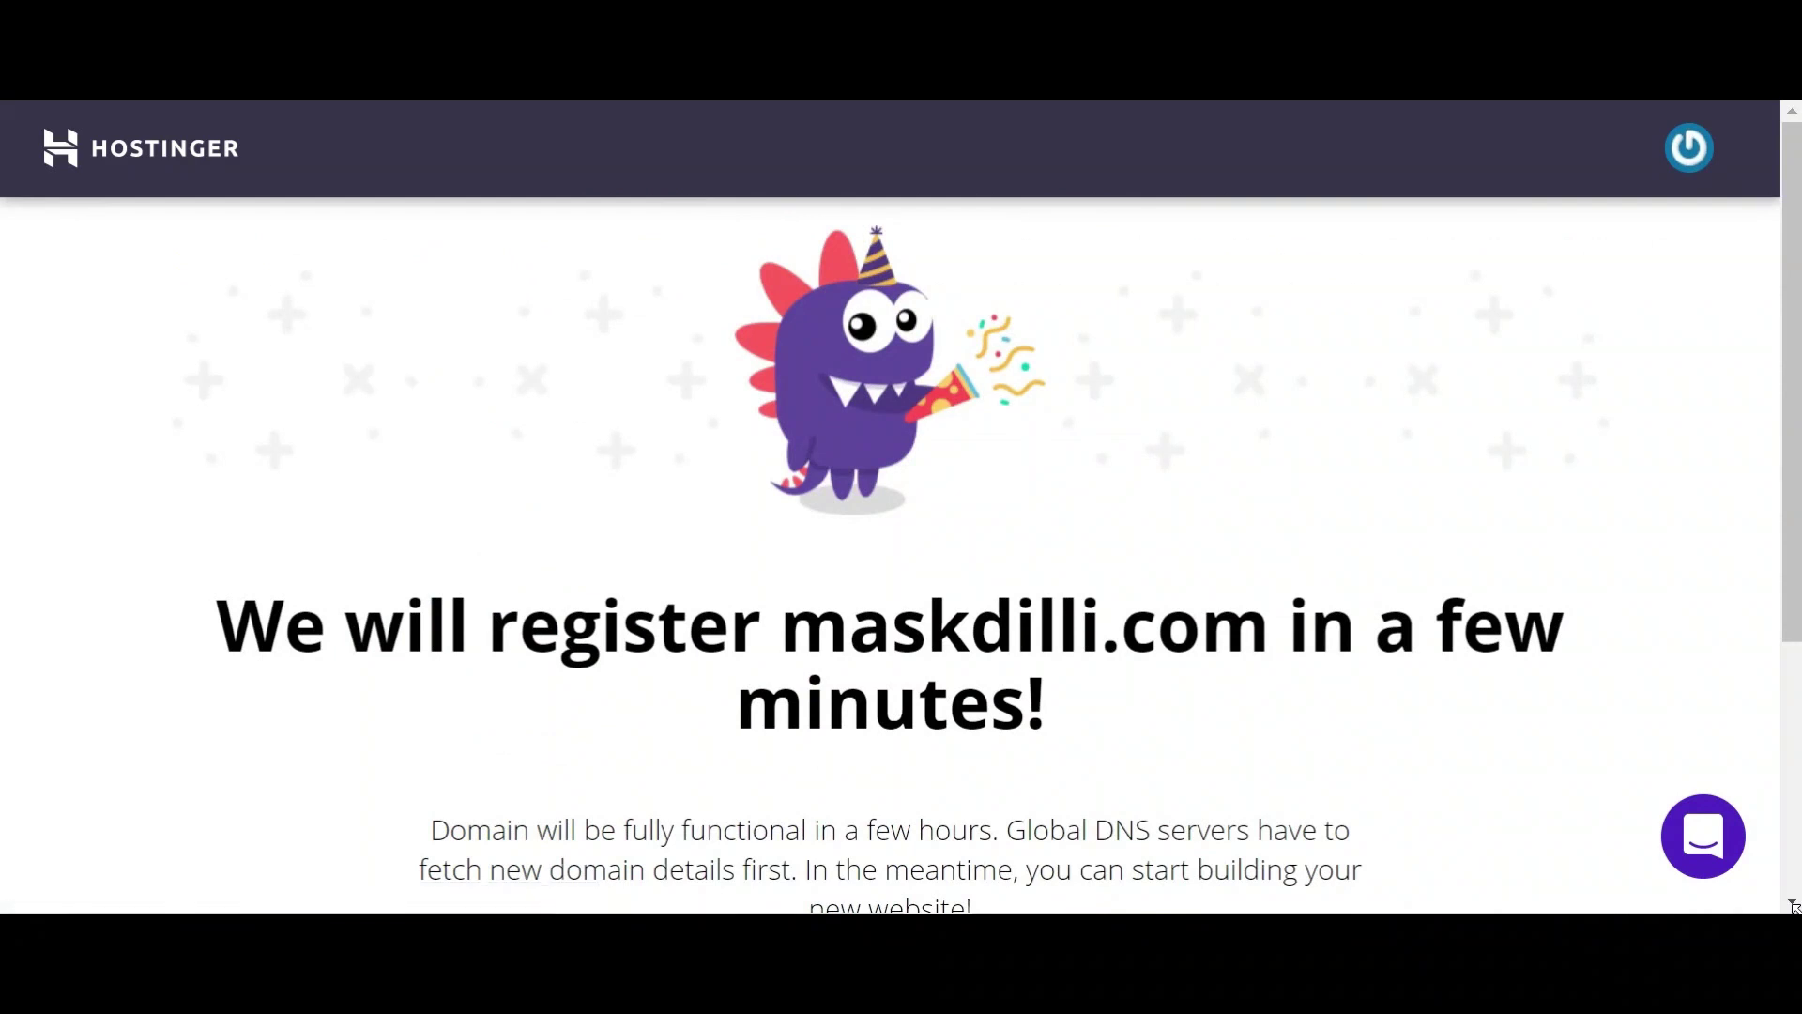
# Continue to the control panel and verify the registrant's email address through the validation link in the Gmail message.
pyautogui.scroll(-4, 3, 600)
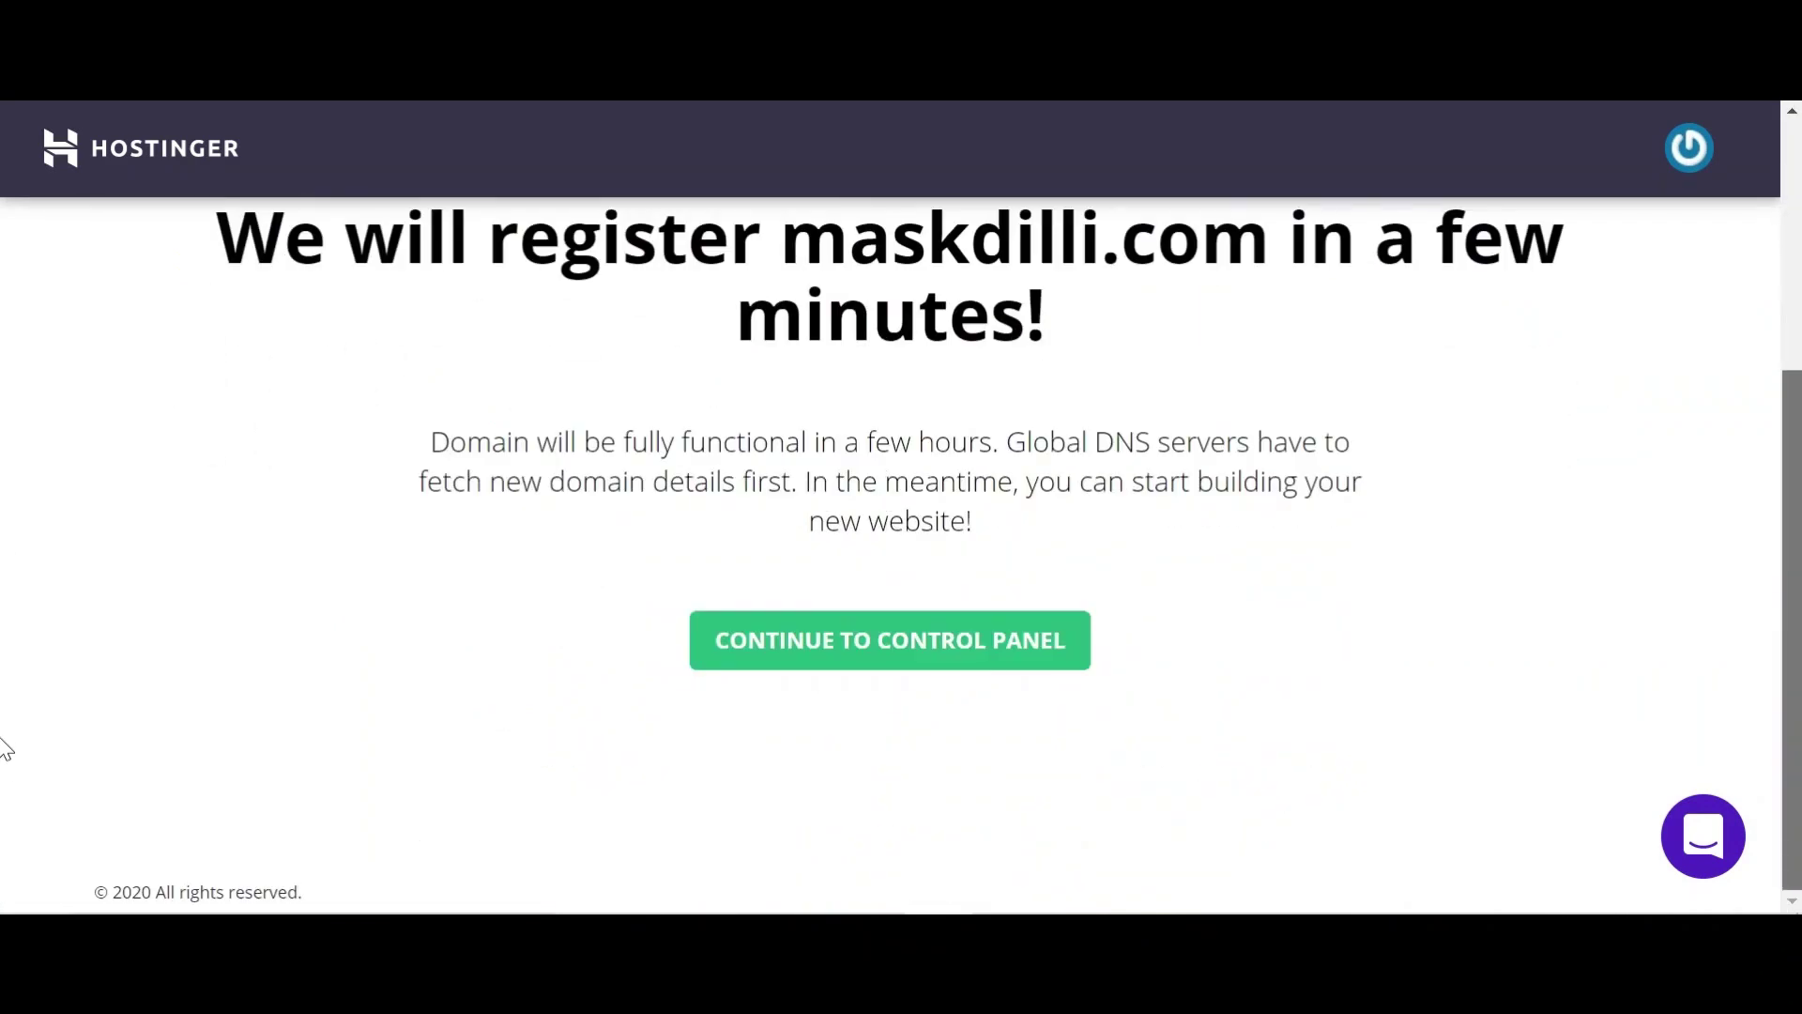
pyautogui.click(903, 648)
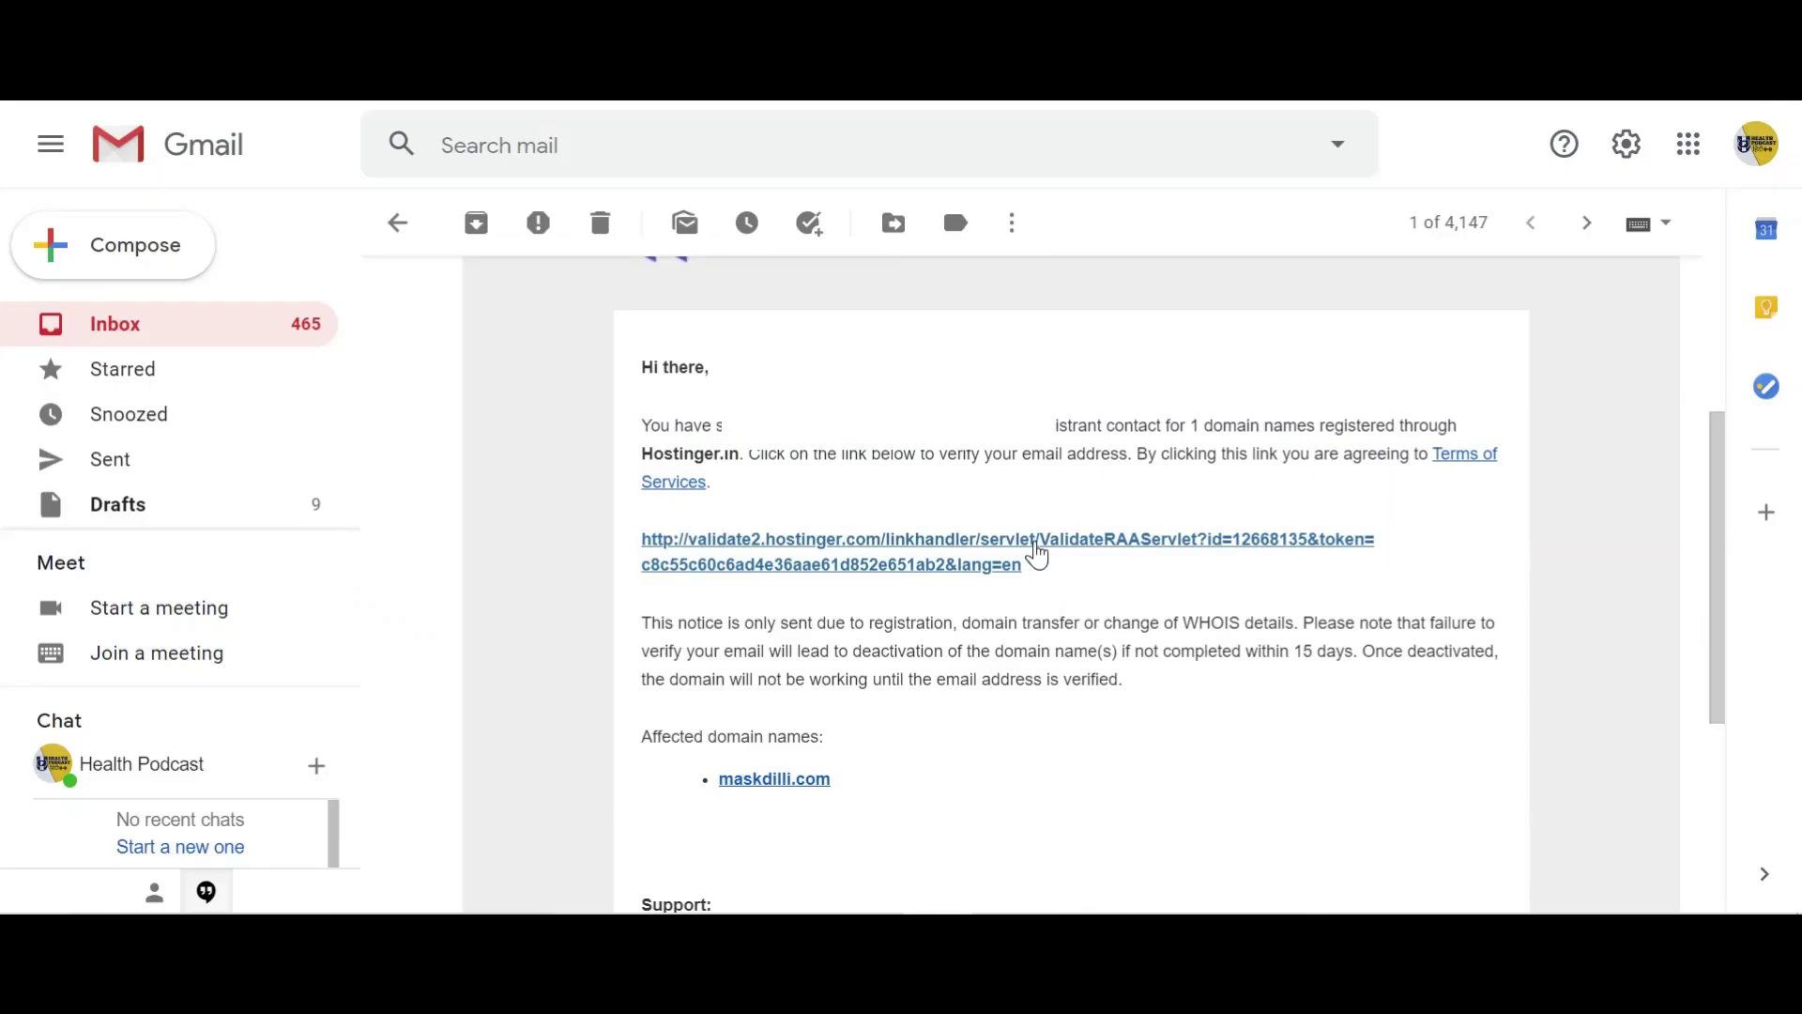
pyautogui.click(1035, 544)
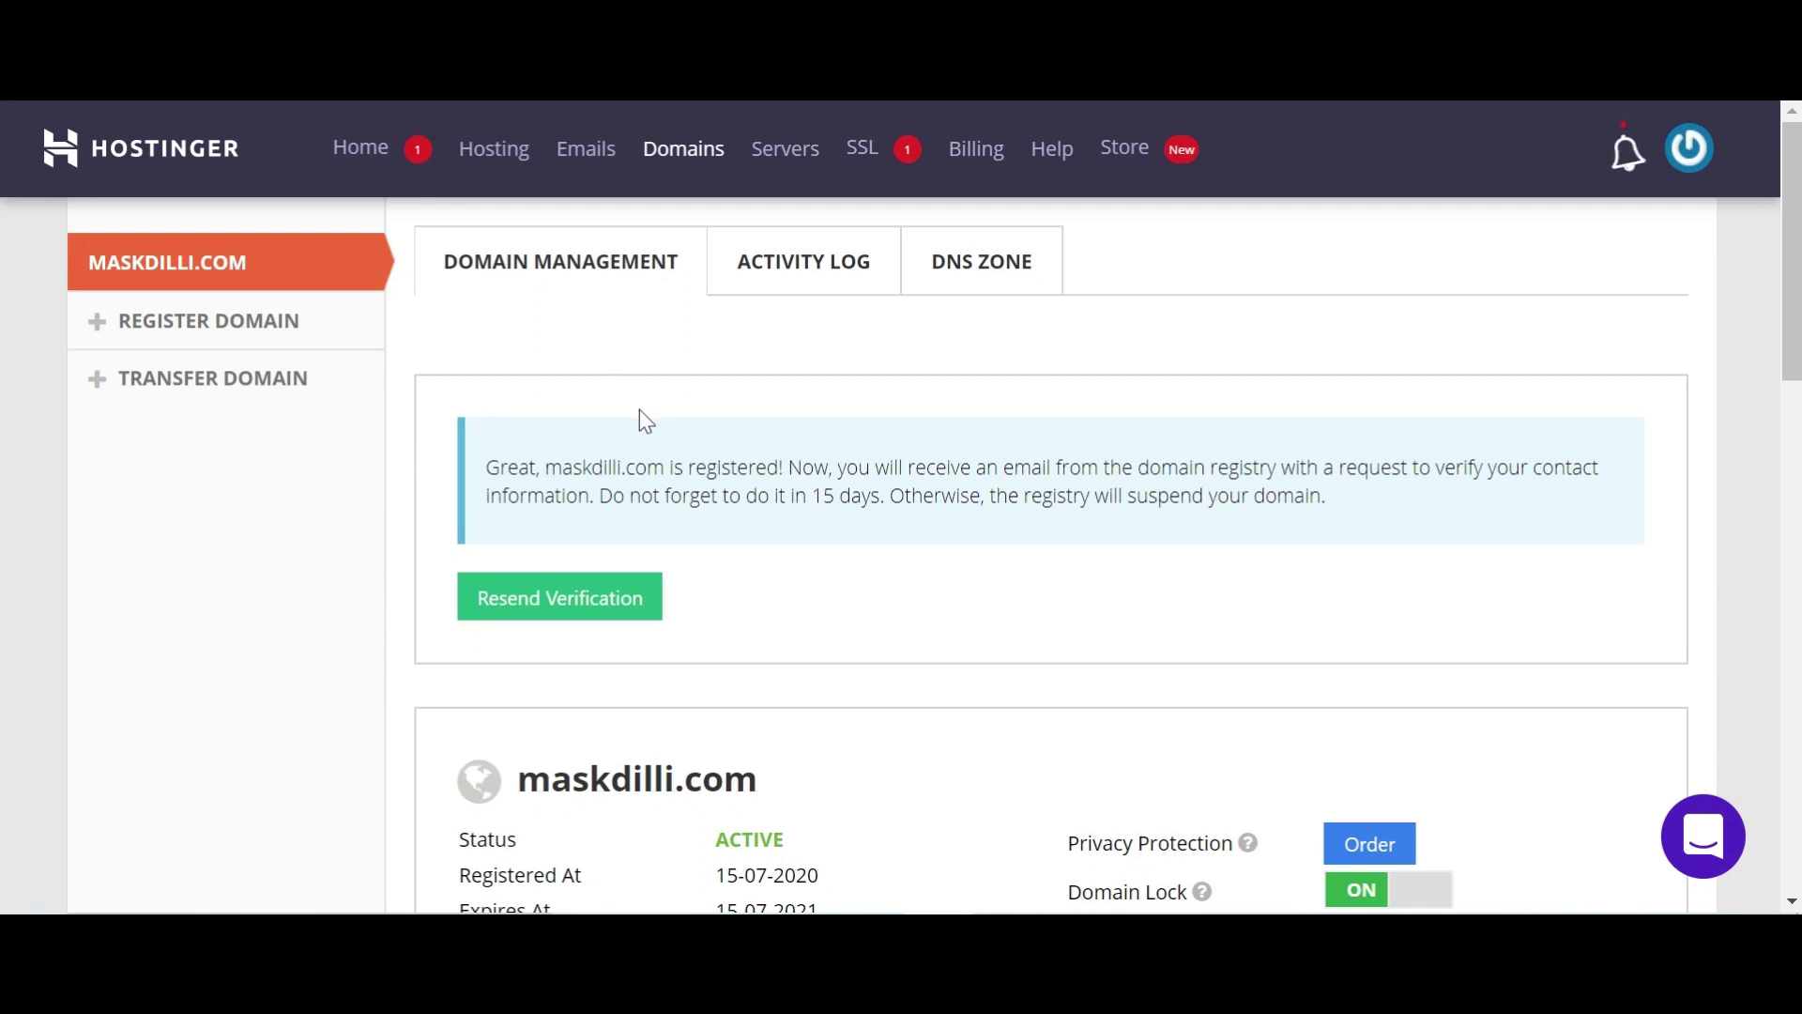
# Review the maskdilli.com domain management settings and order annual domain privacy protection for the contact details, proceeding to payment.
pyautogui.scroll(-4, 1206, 500)
pyautogui.moveTo(1203, 498)
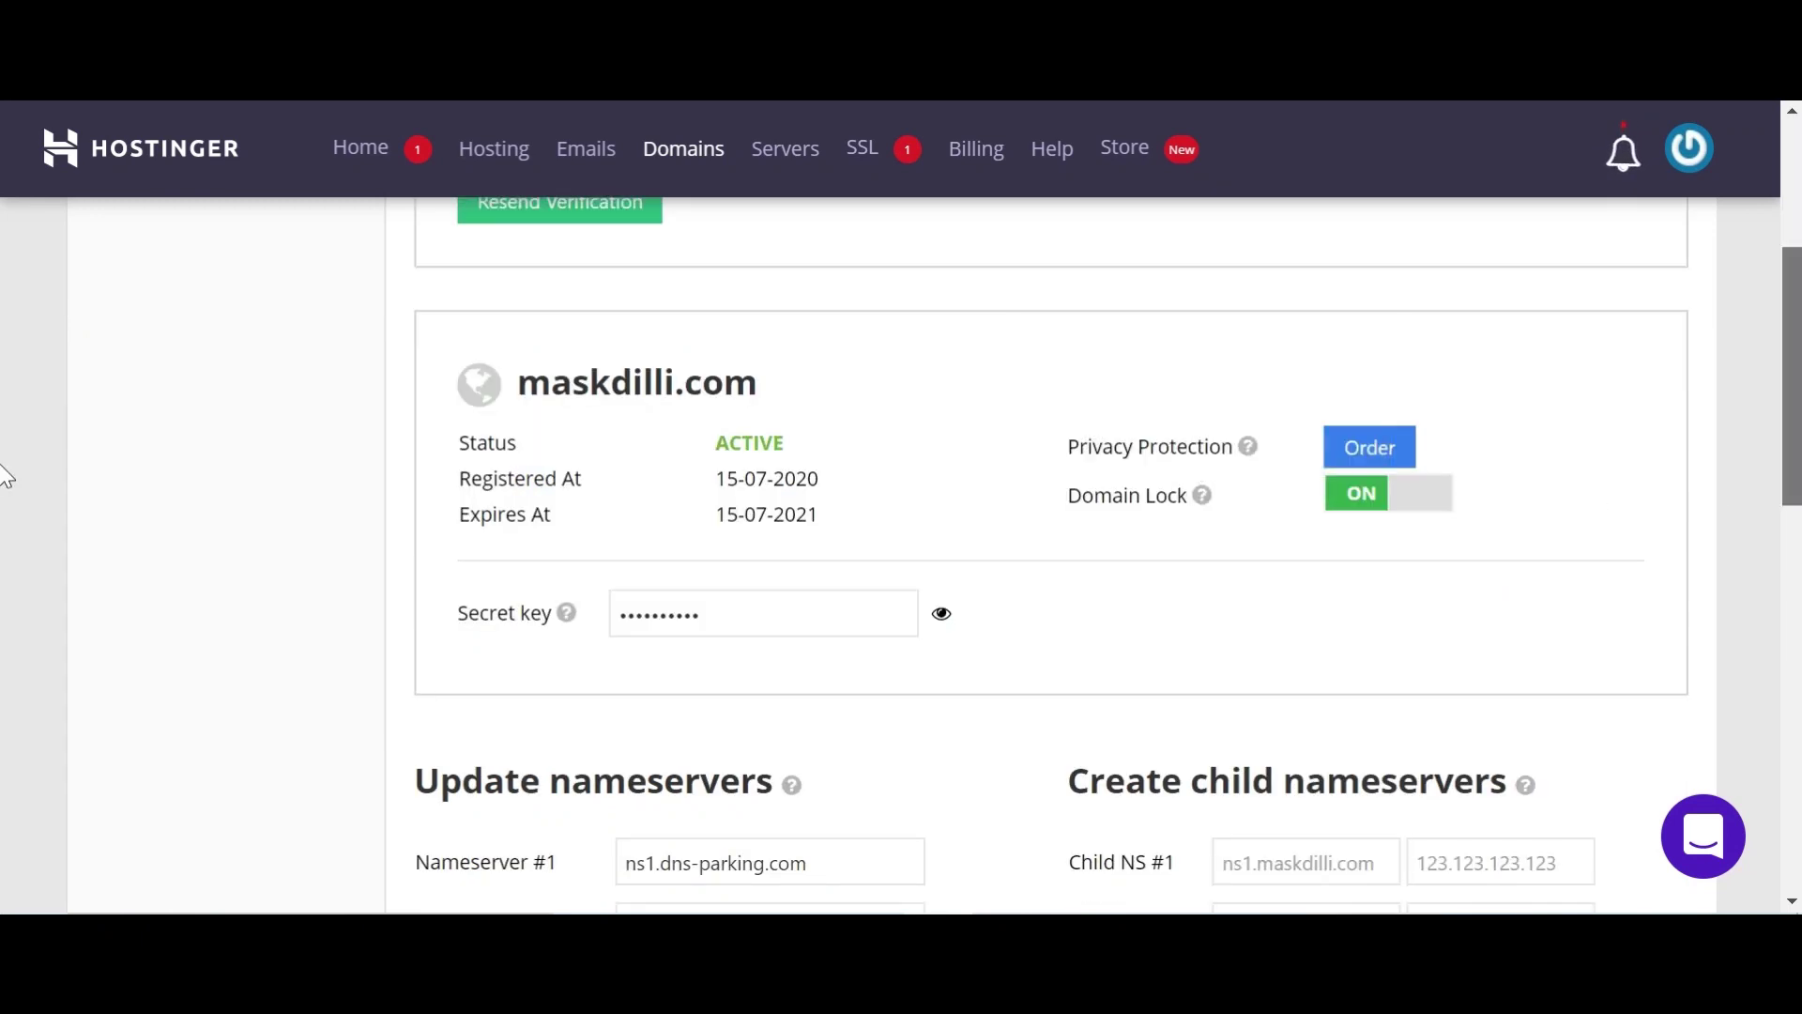
pyautogui.scroll(-6, 4, 497)
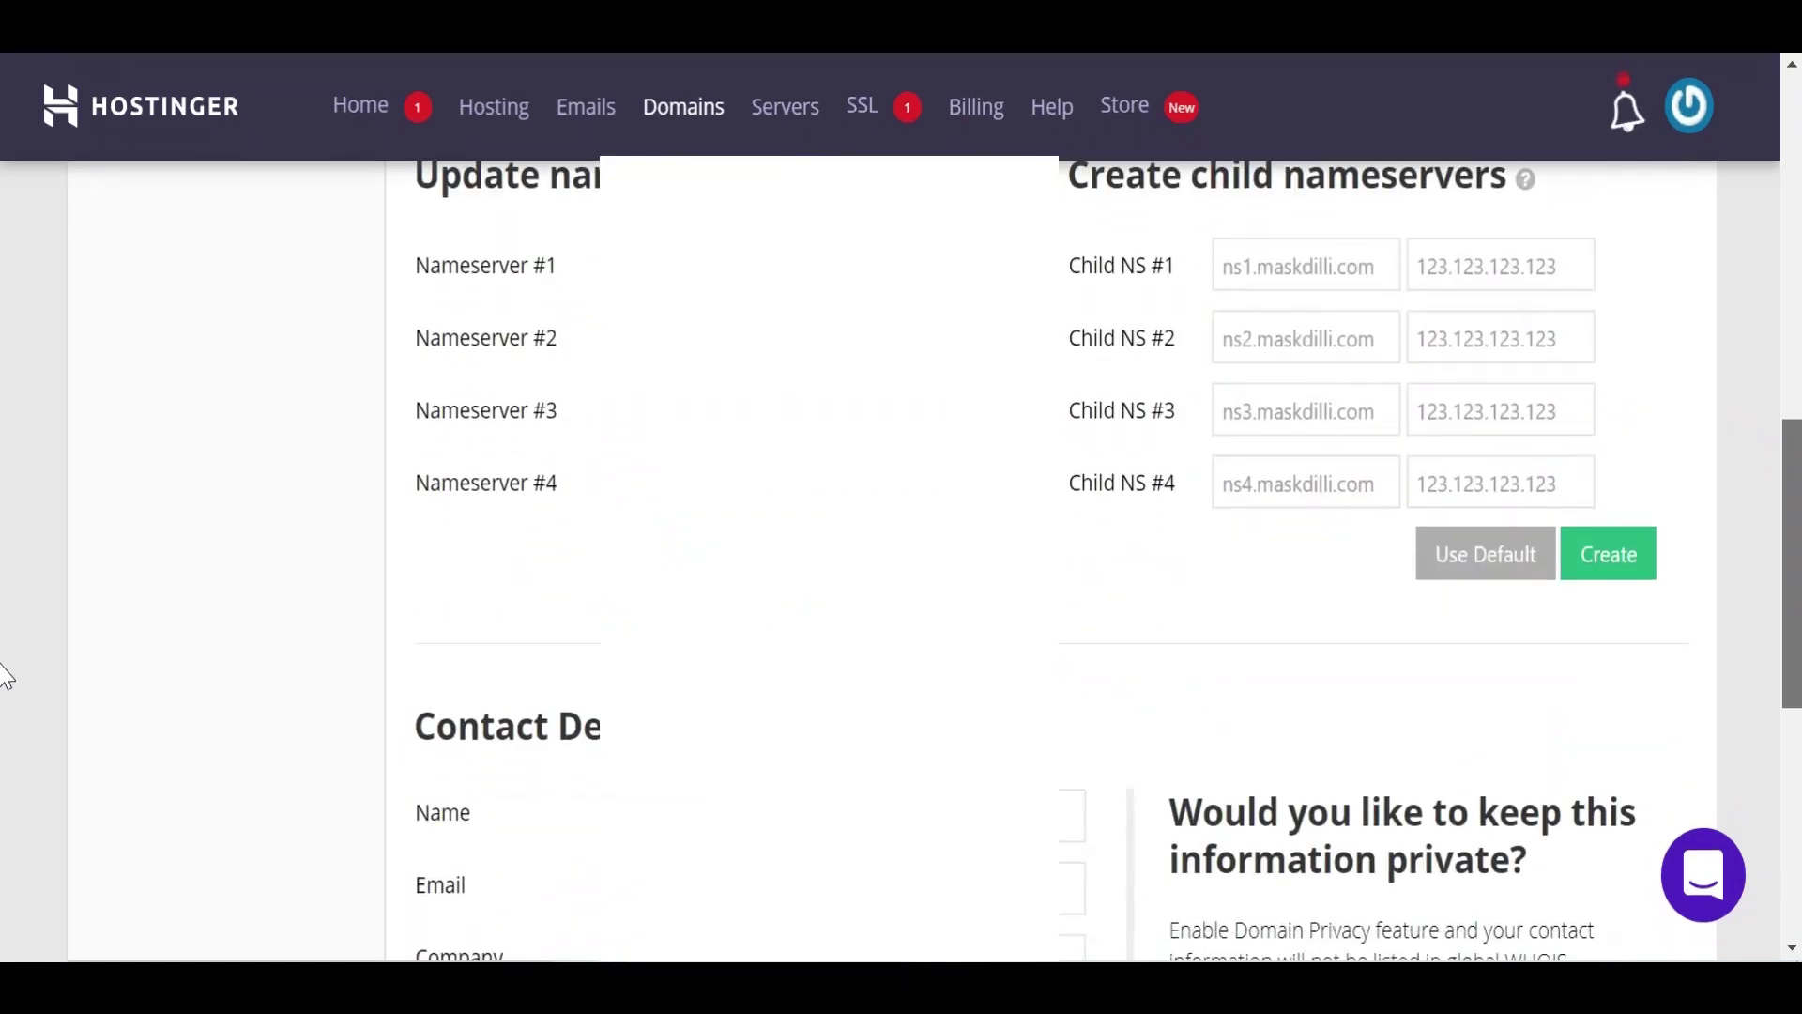
pyautogui.scroll(-1, 5, 685)
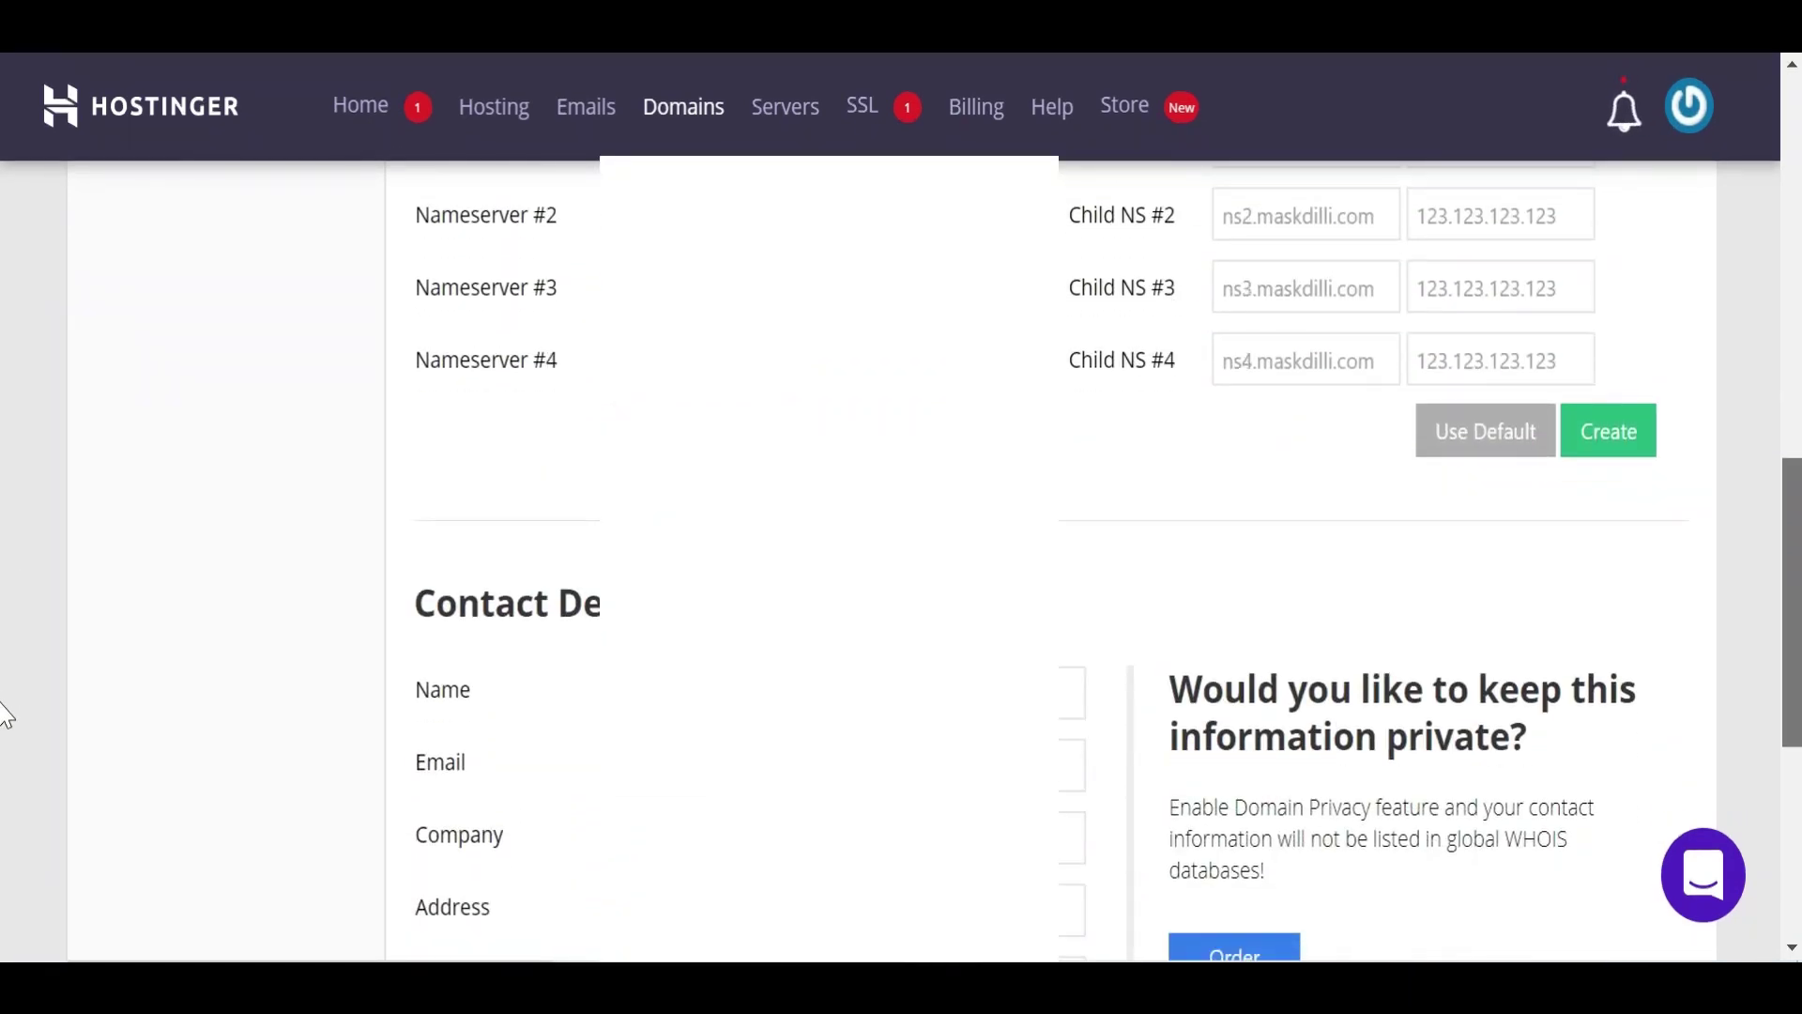
pyautogui.scroll(-2, 5, 715)
pyautogui.scroll(-3, 5, 784)
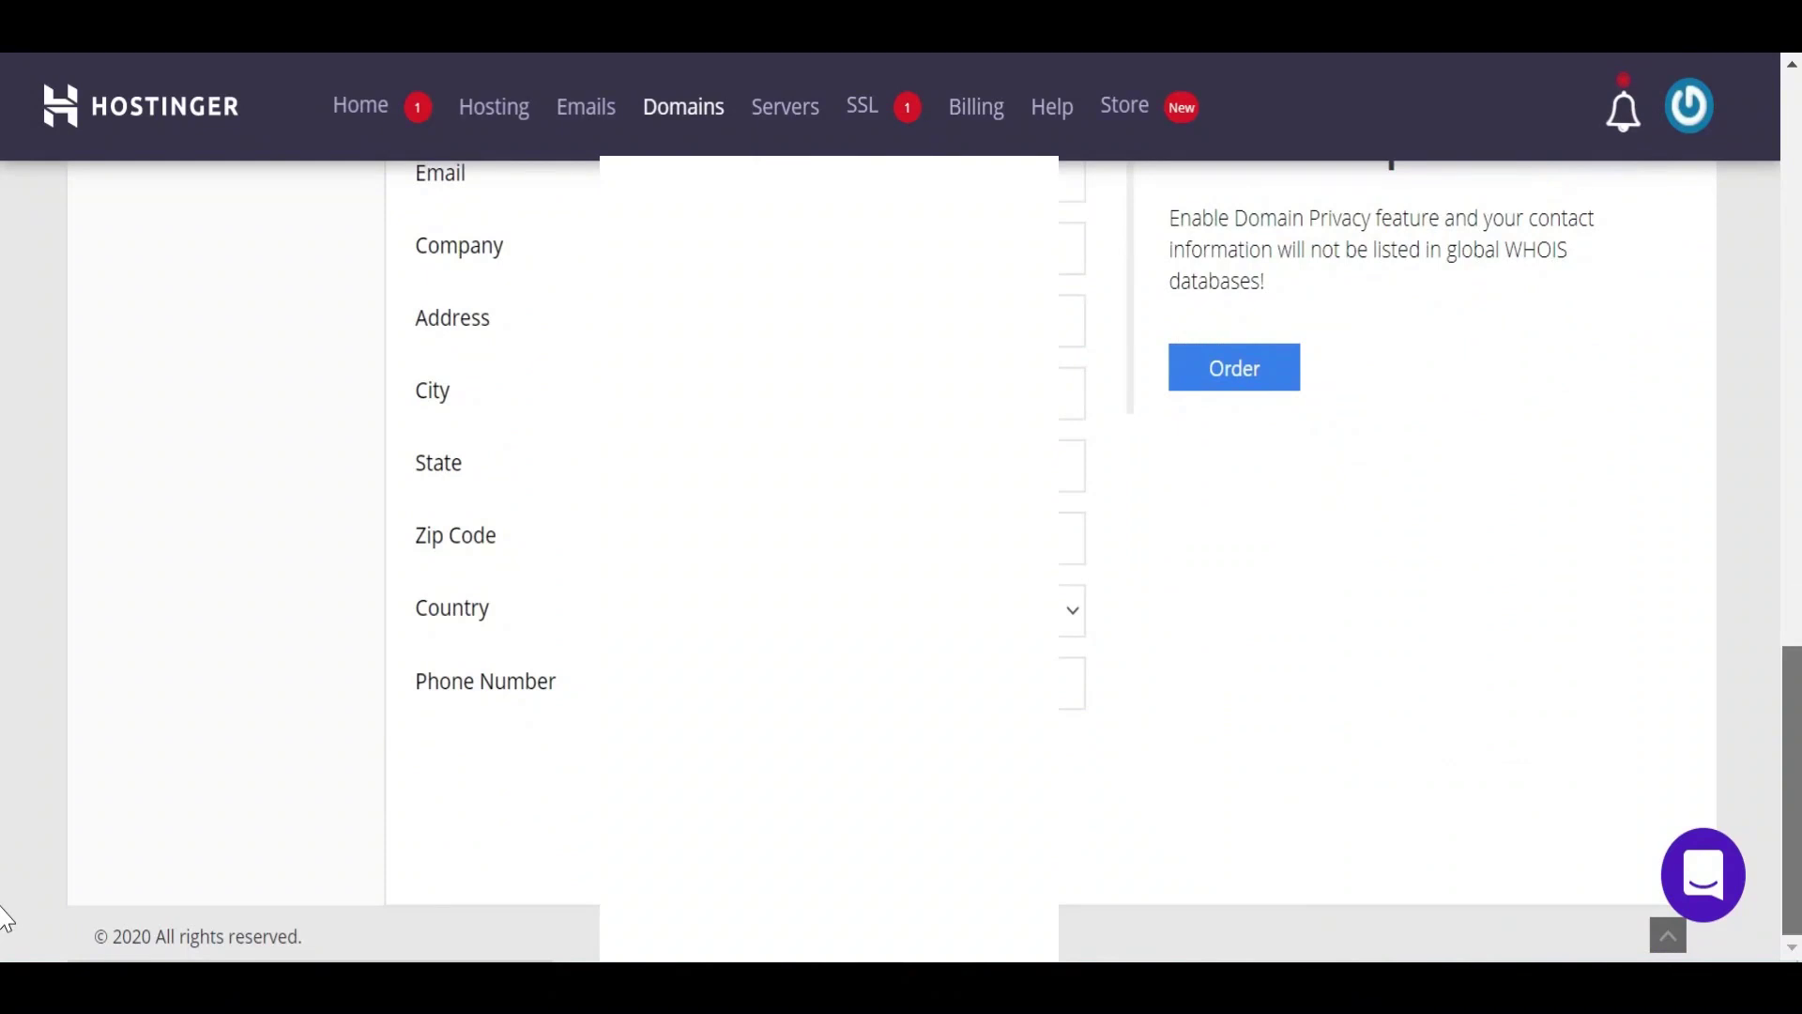
pyautogui.scroll(4, 5, 741)
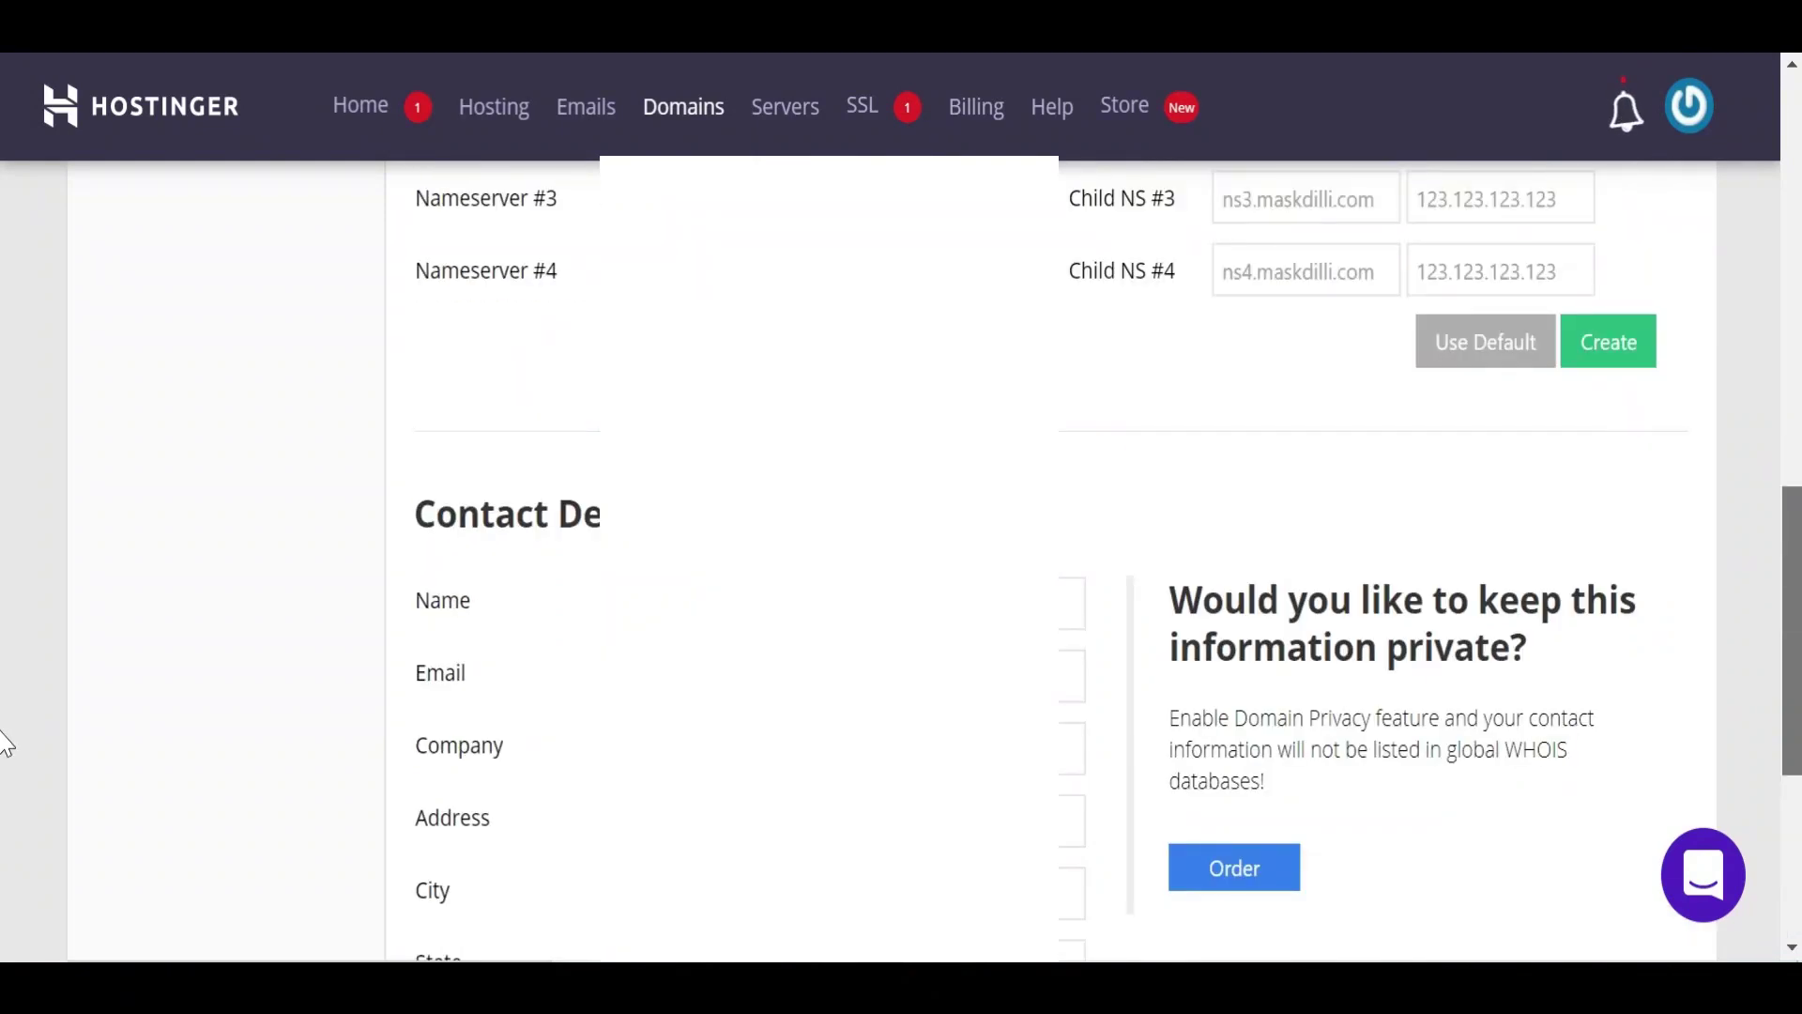
pyautogui.scroll(-2, 5, 742)
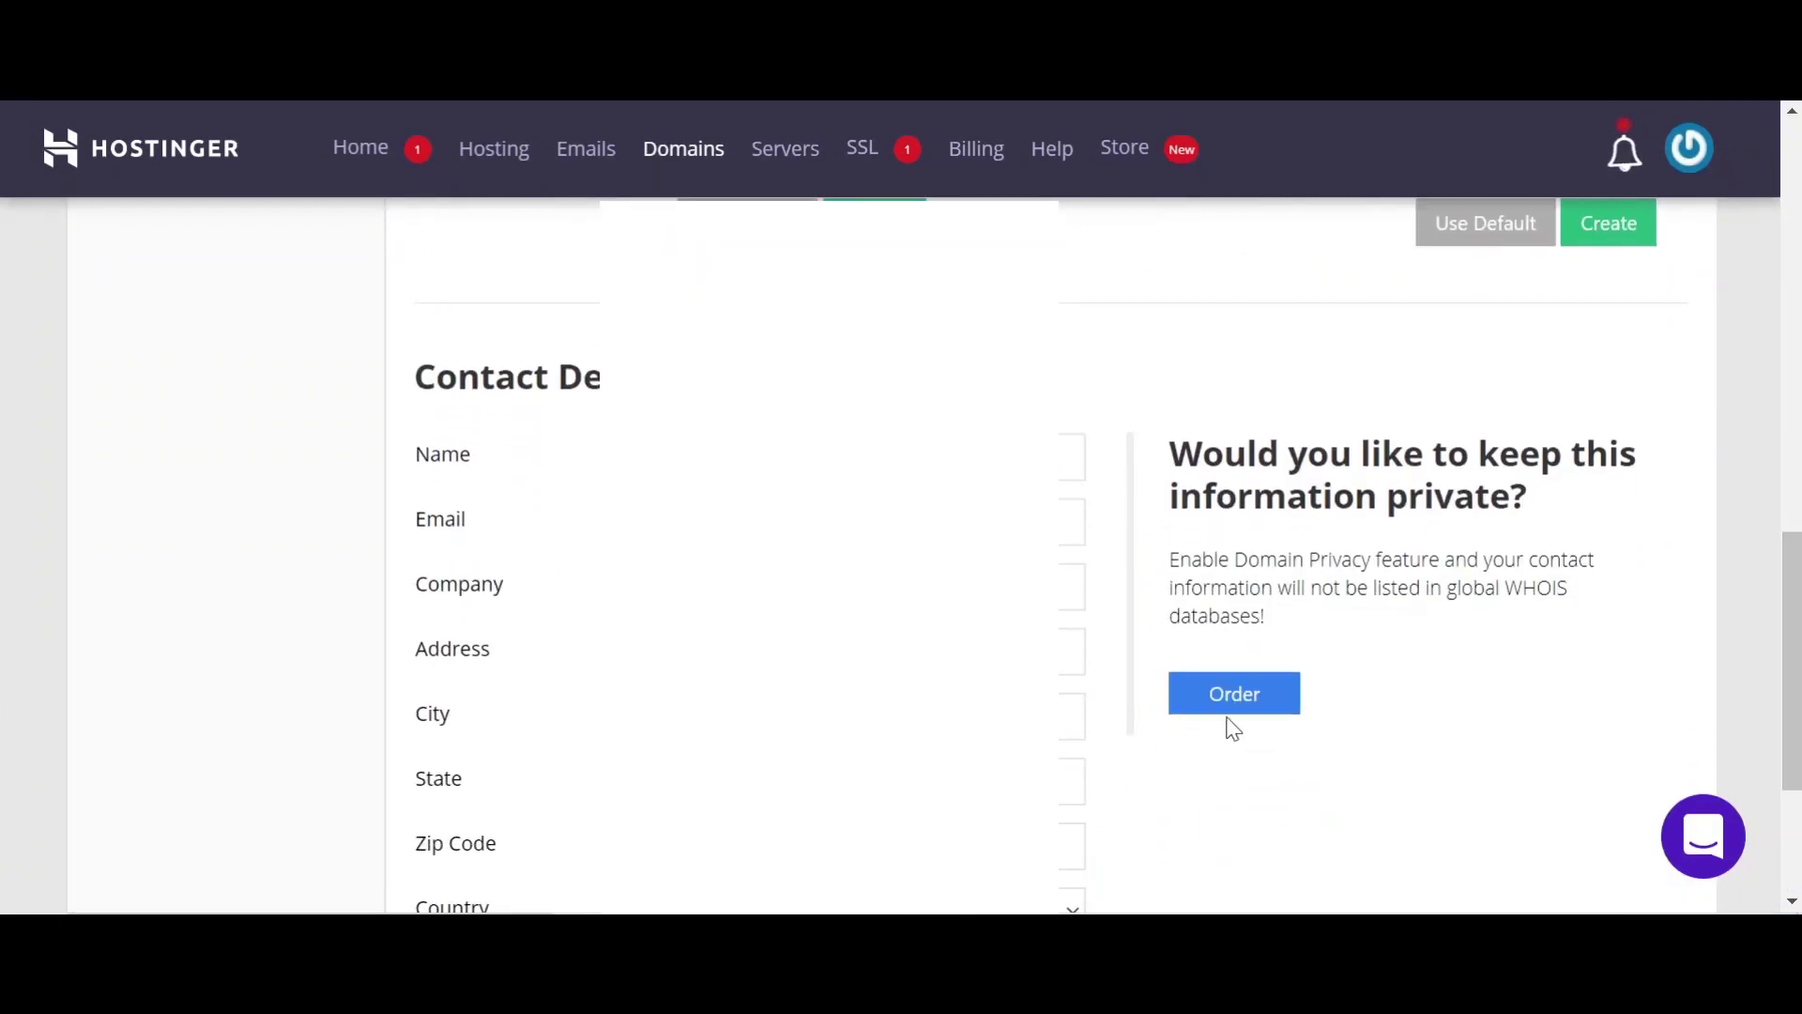
pyautogui.click(1263, 704)
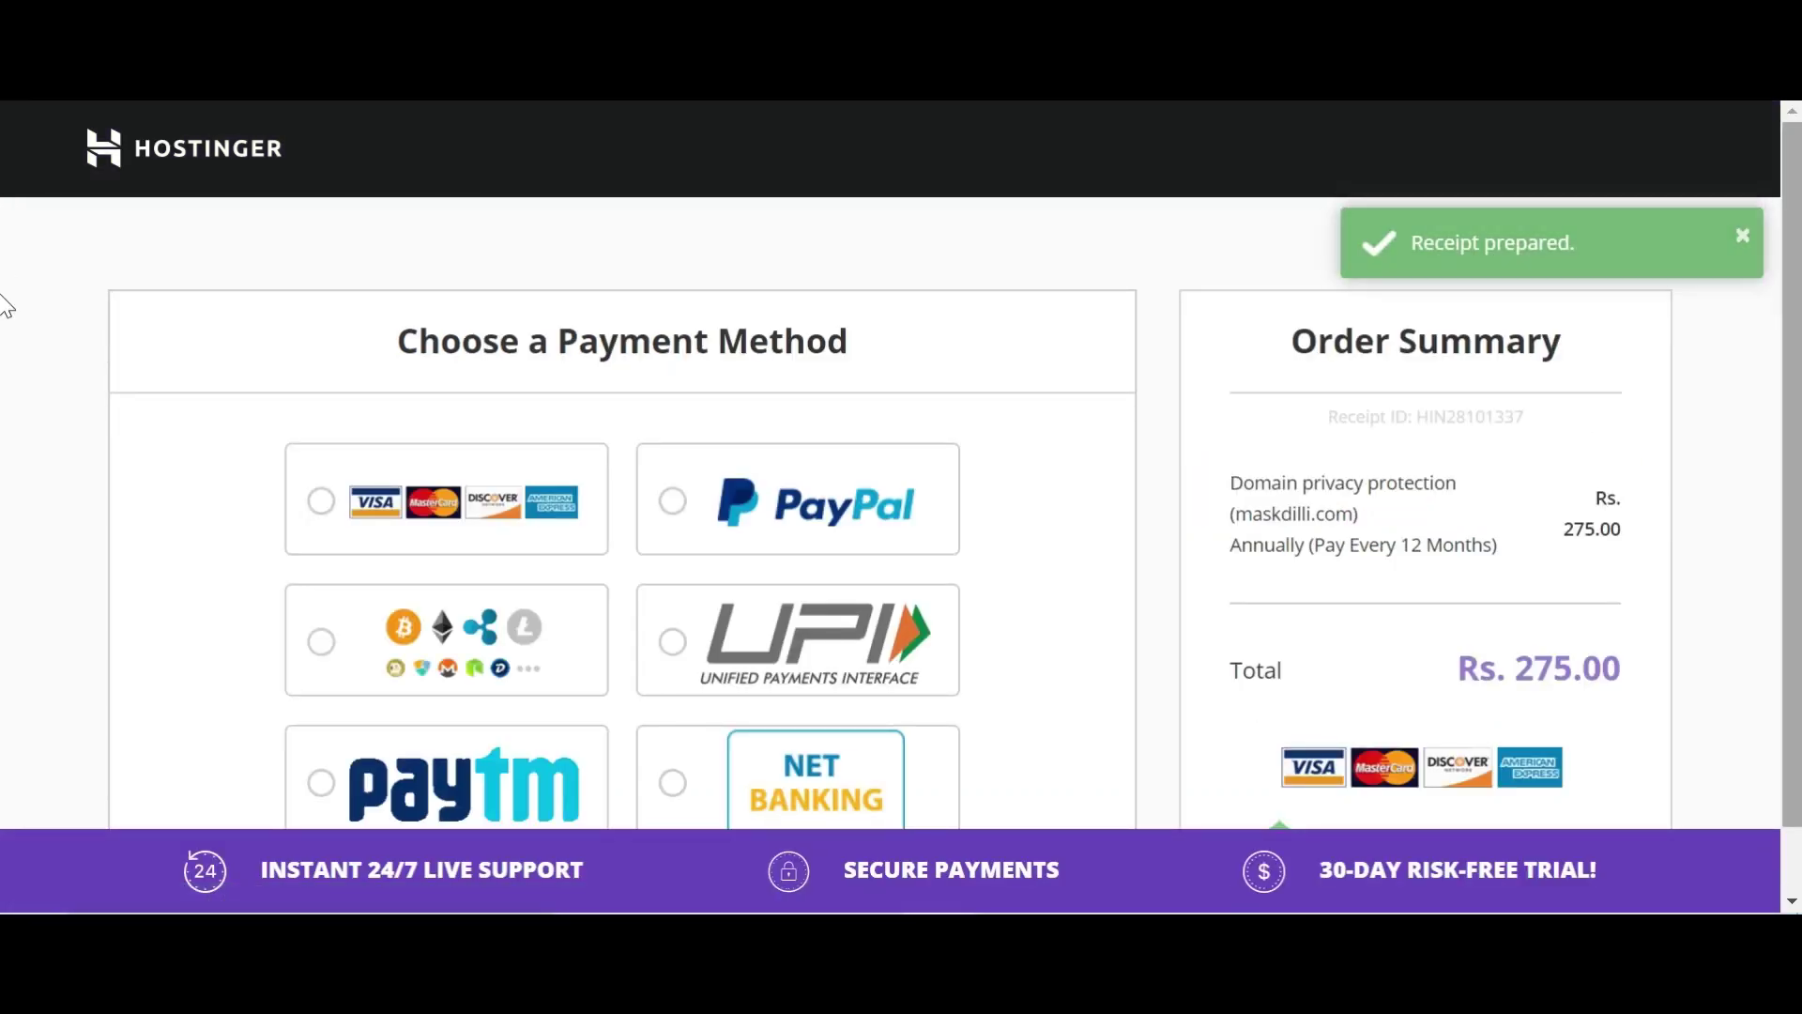
pyautogui.scroll(-1, 4, 469)
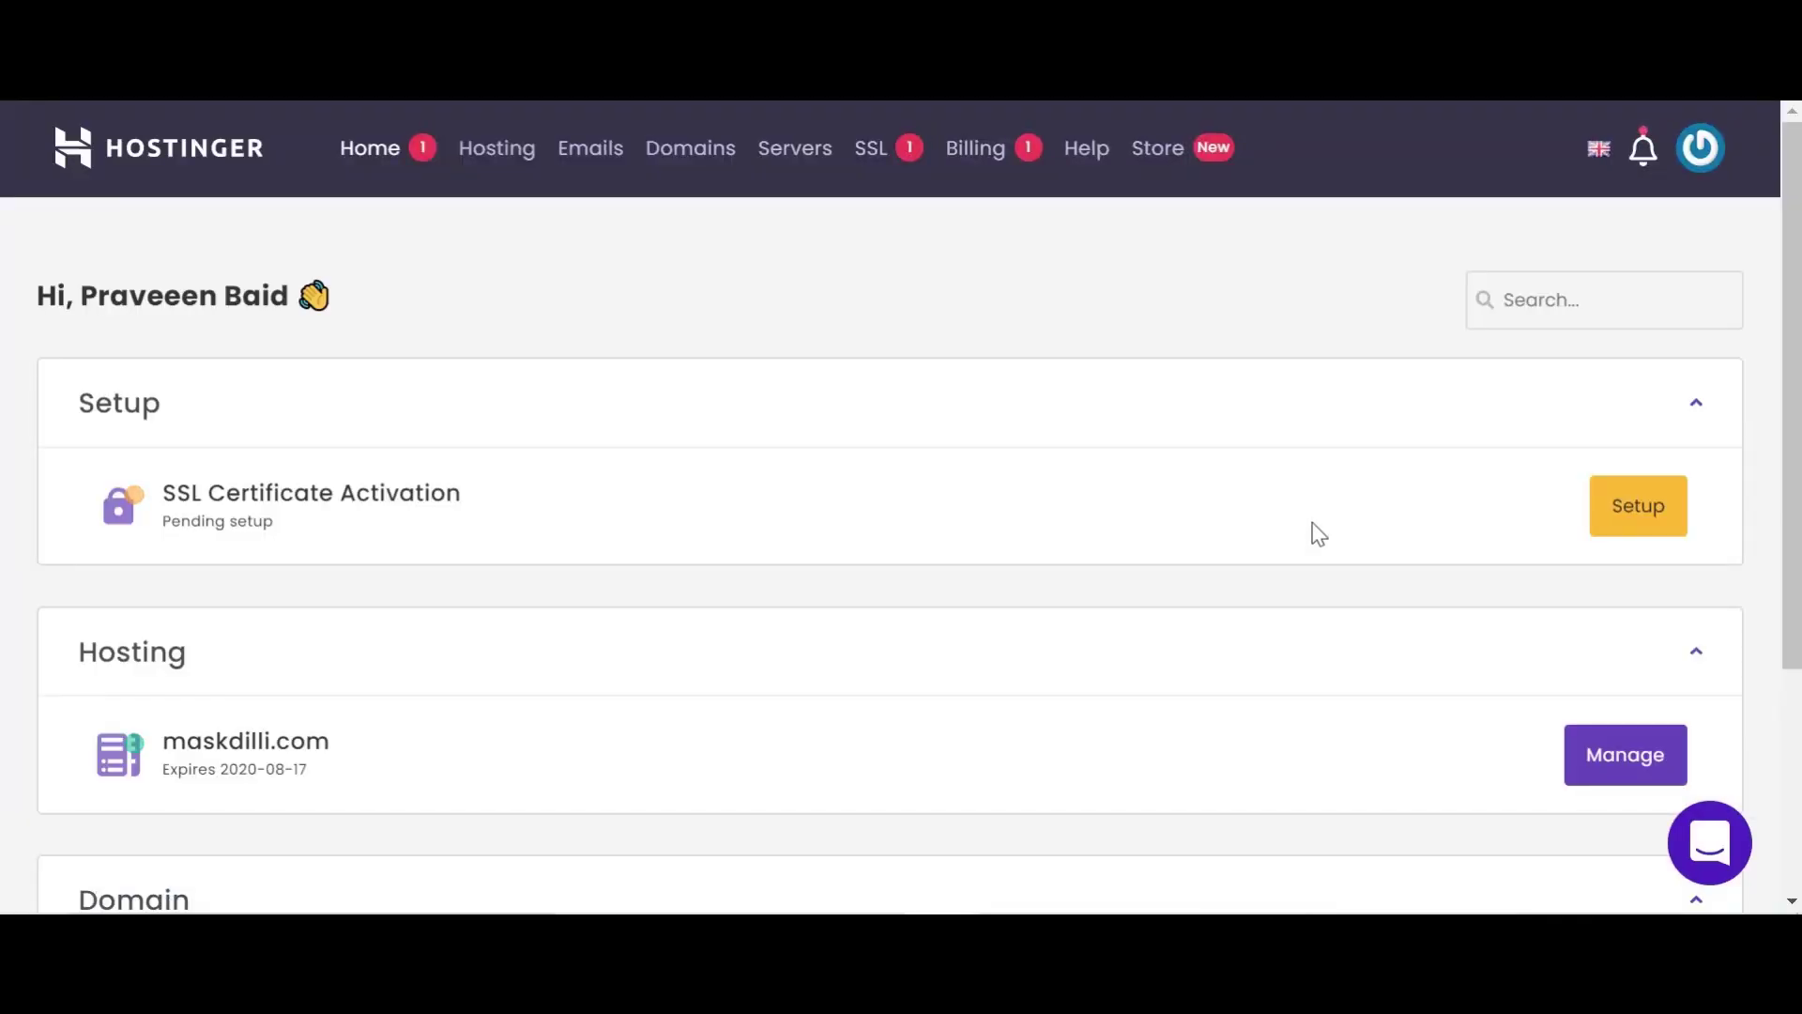
# Set up and activate the SSL certificate for maskdilli.com, then check the account notifications.
pyautogui.scroll(-3, 6, 507)
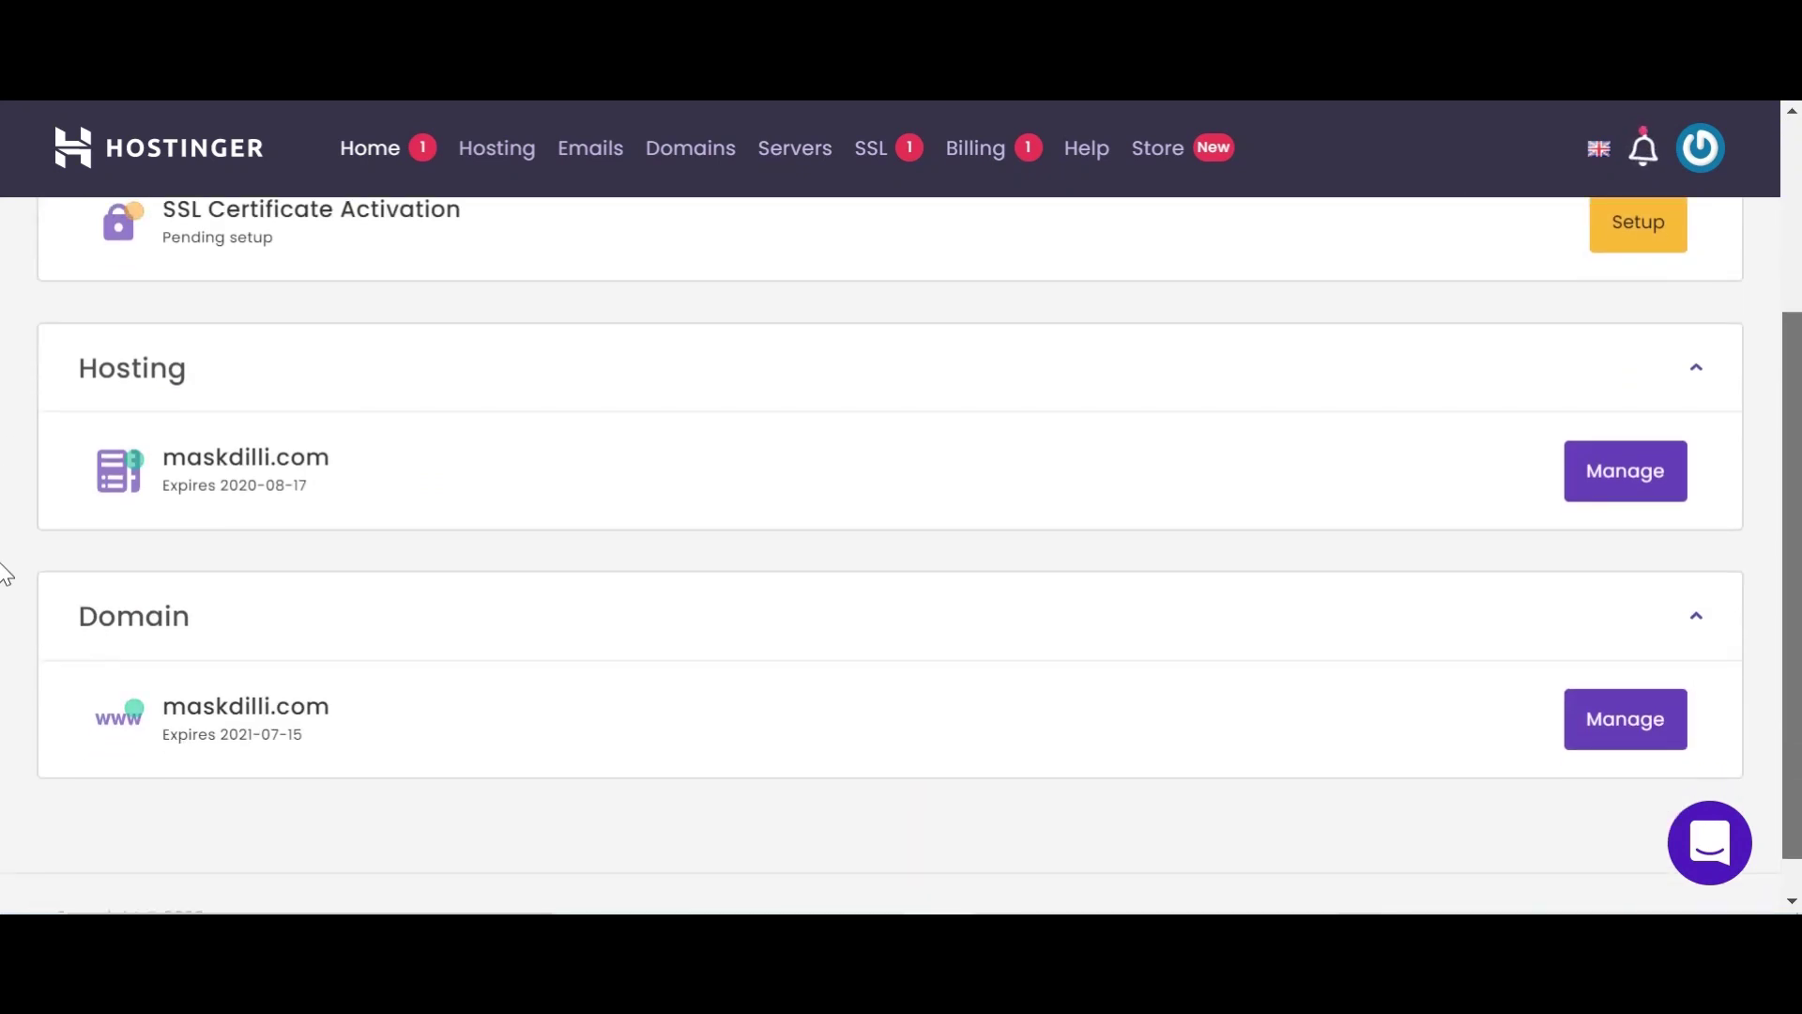
pyautogui.scroll(1, 5, 567)
pyautogui.scroll(2, 5, 558)
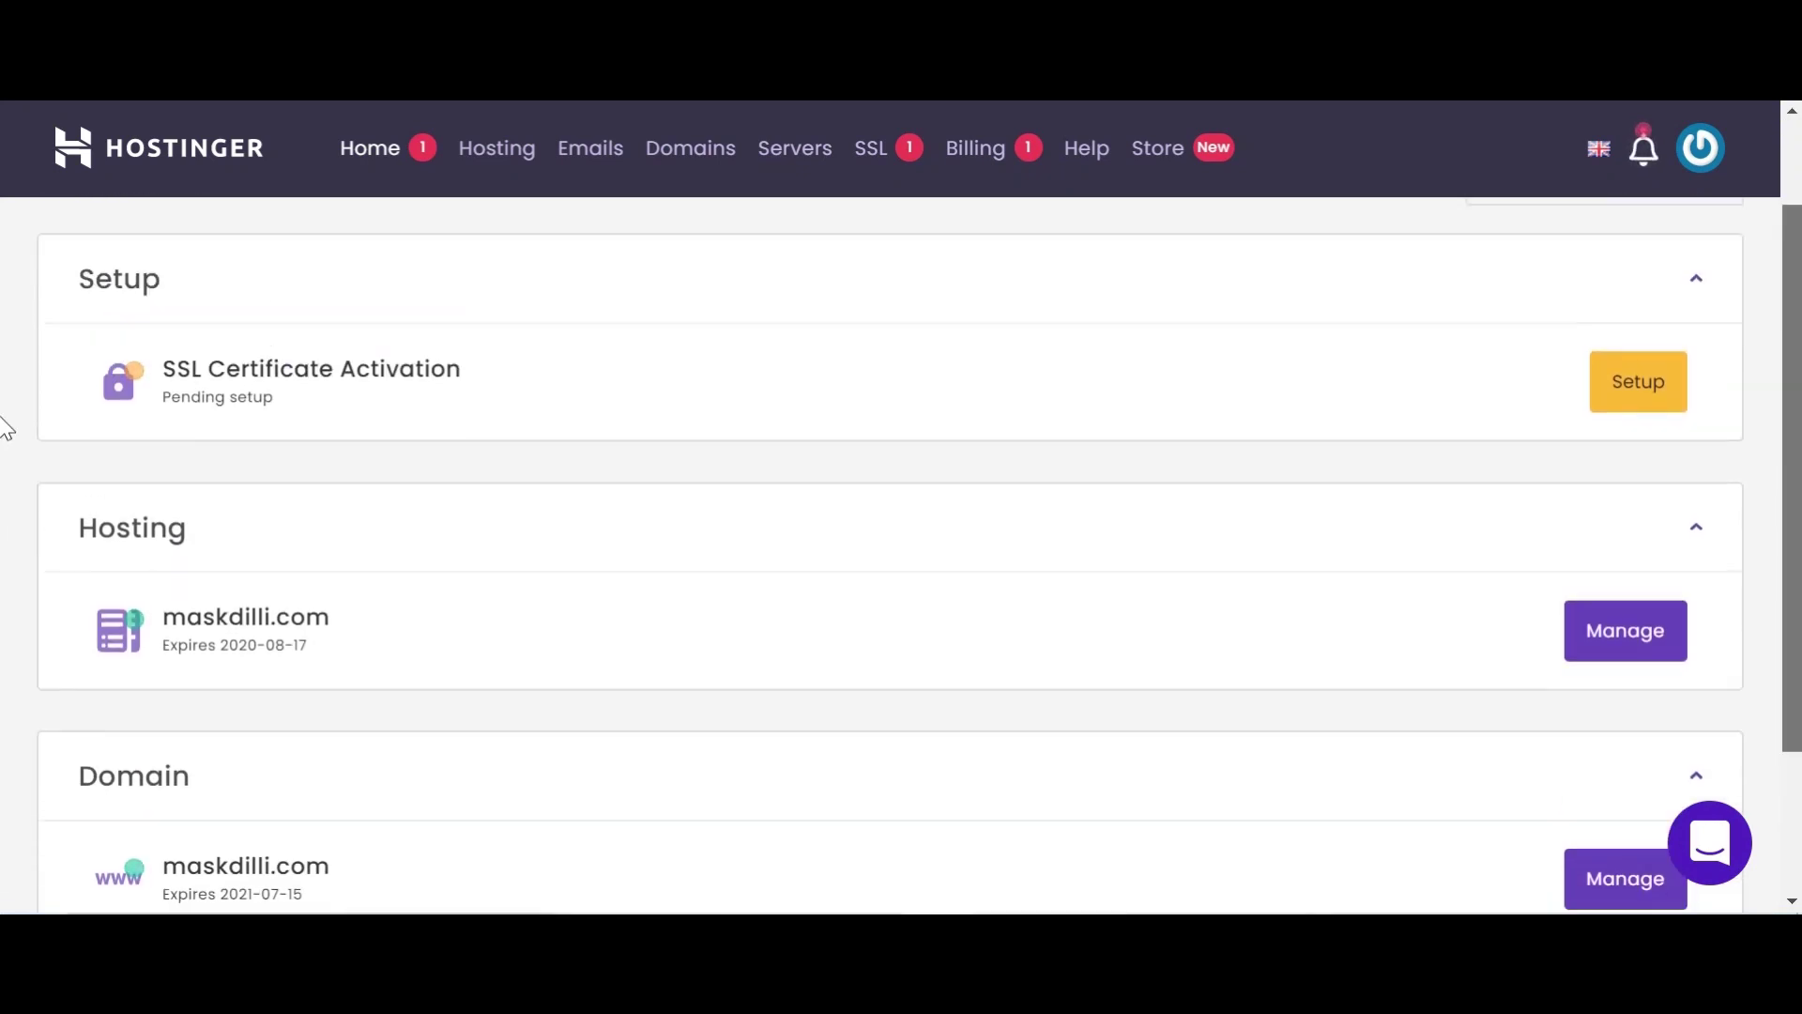
pyautogui.scroll(2, 5, 457)
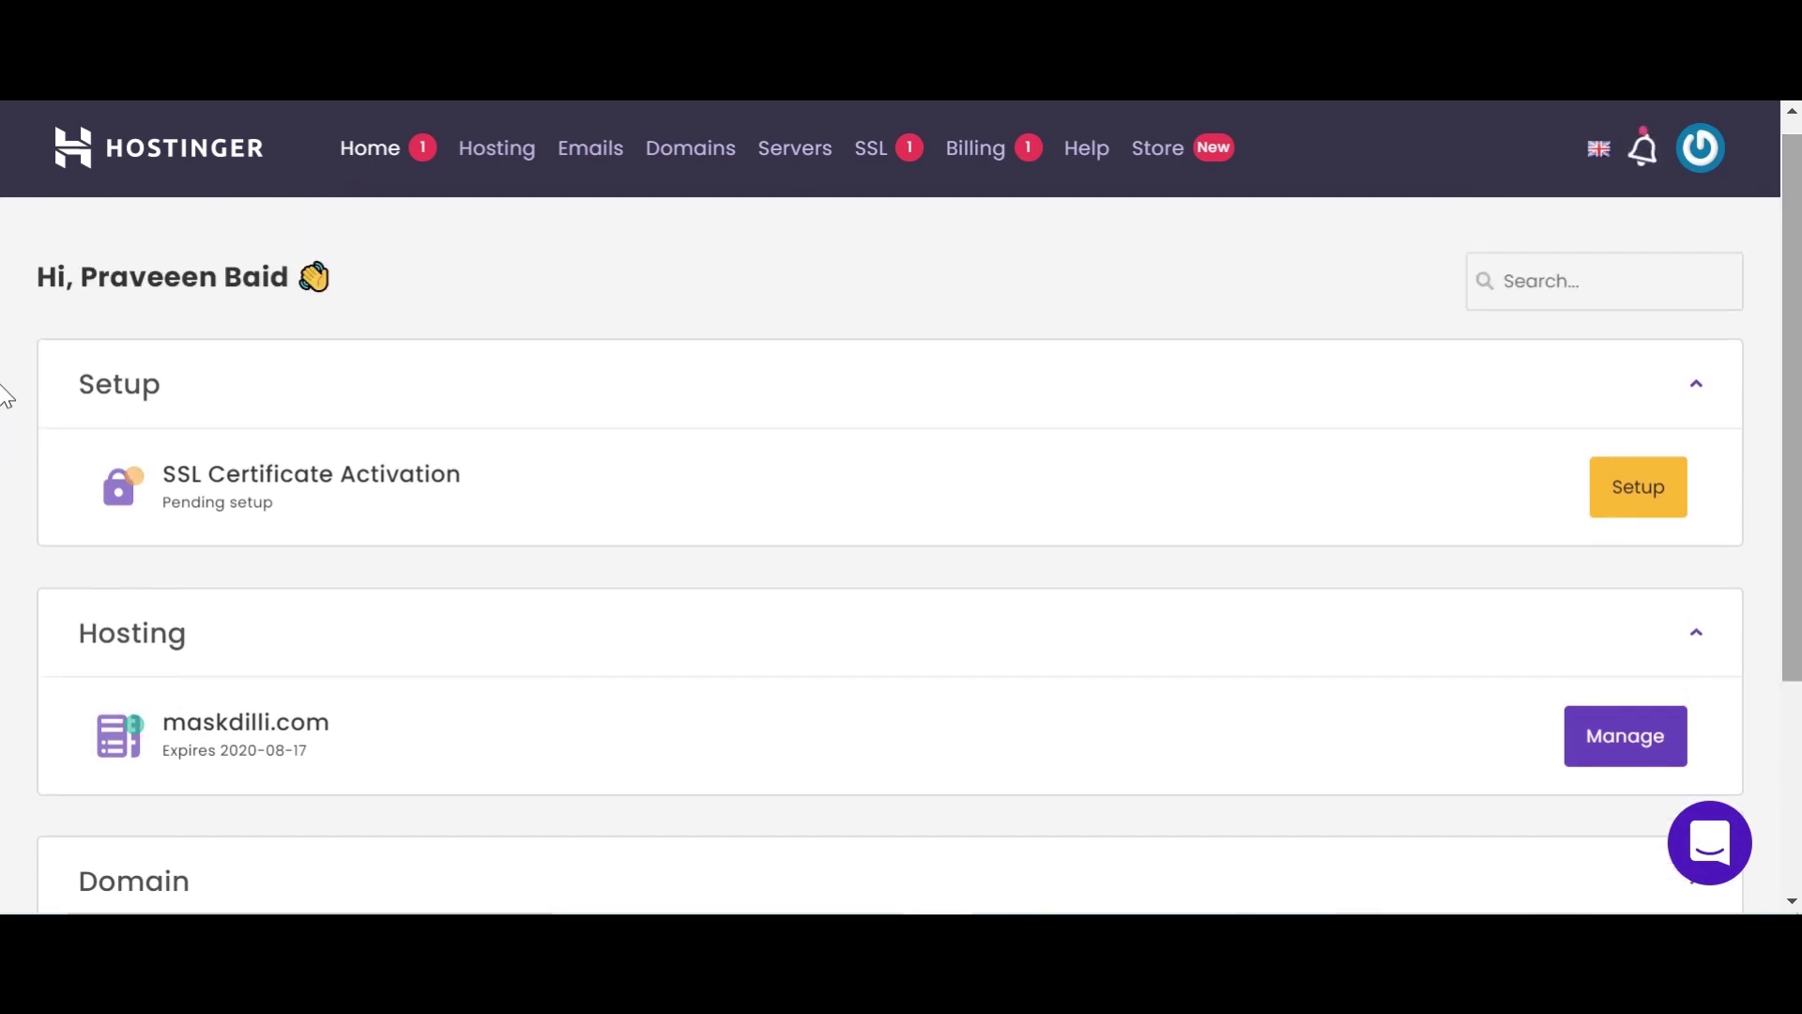
pyautogui.click(1656, 514)
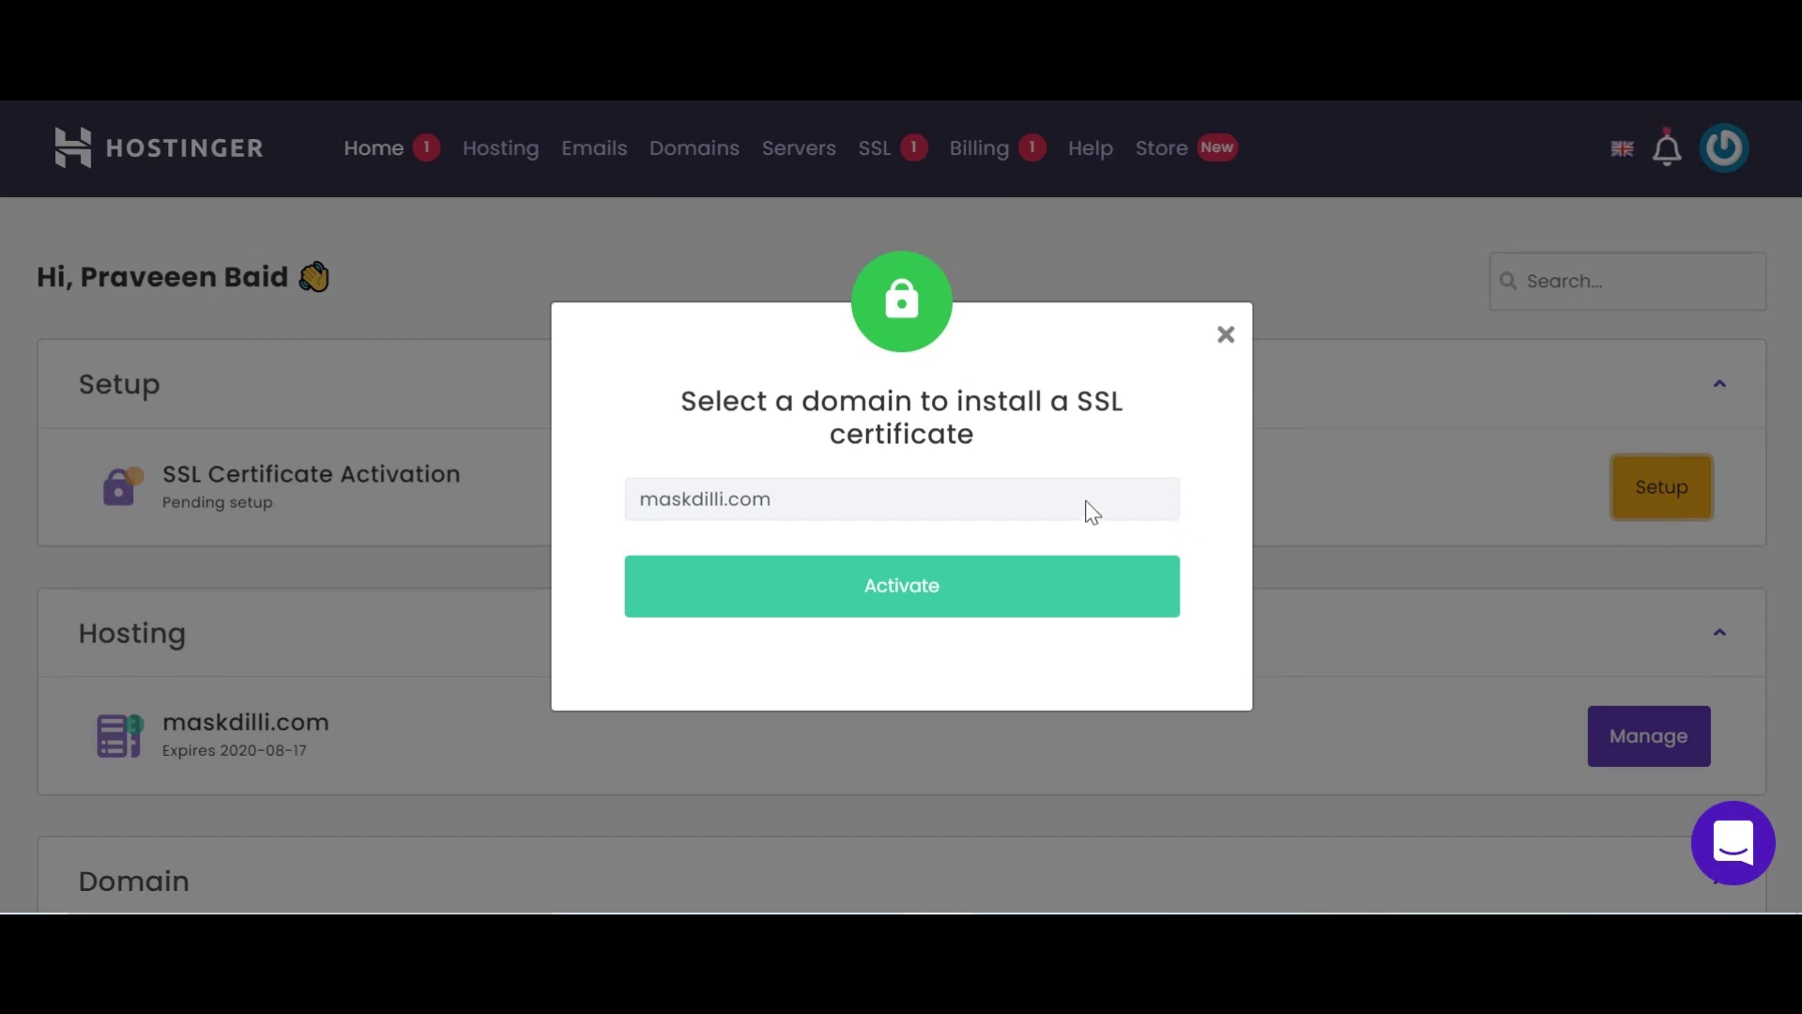
pyautogui.click(1016, 575)
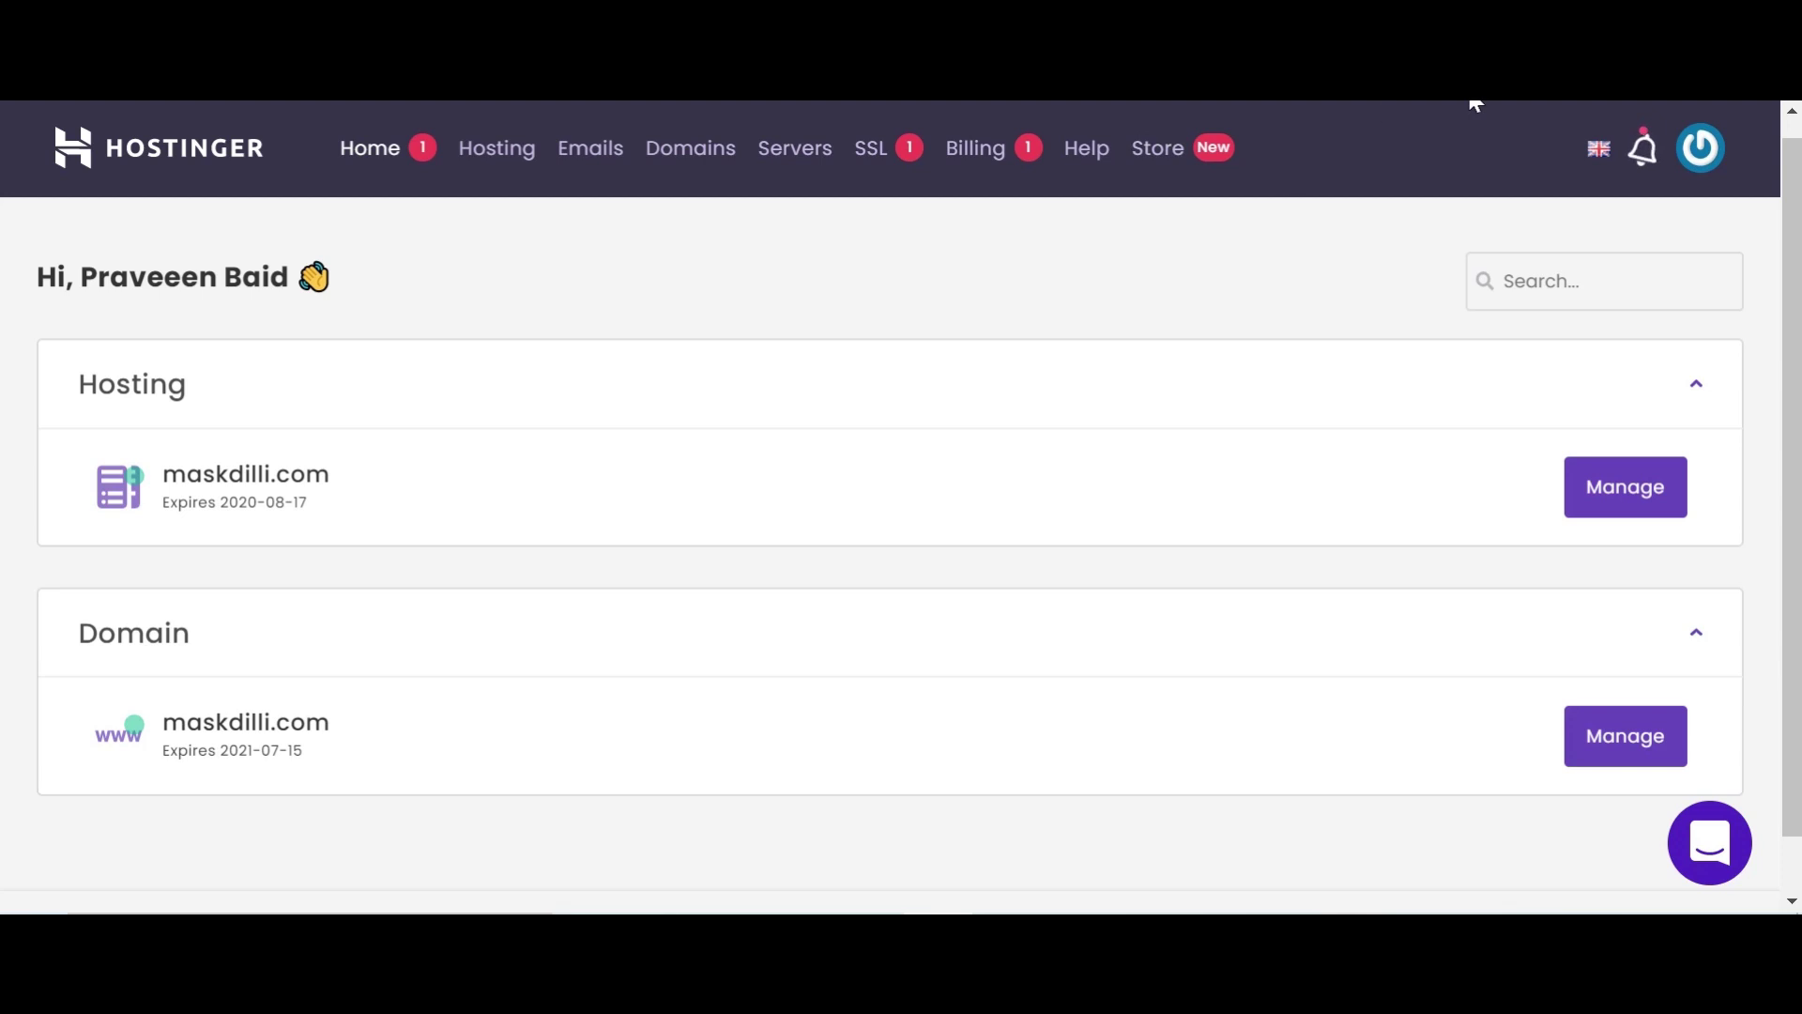
pyautogui.click(1652, 167)
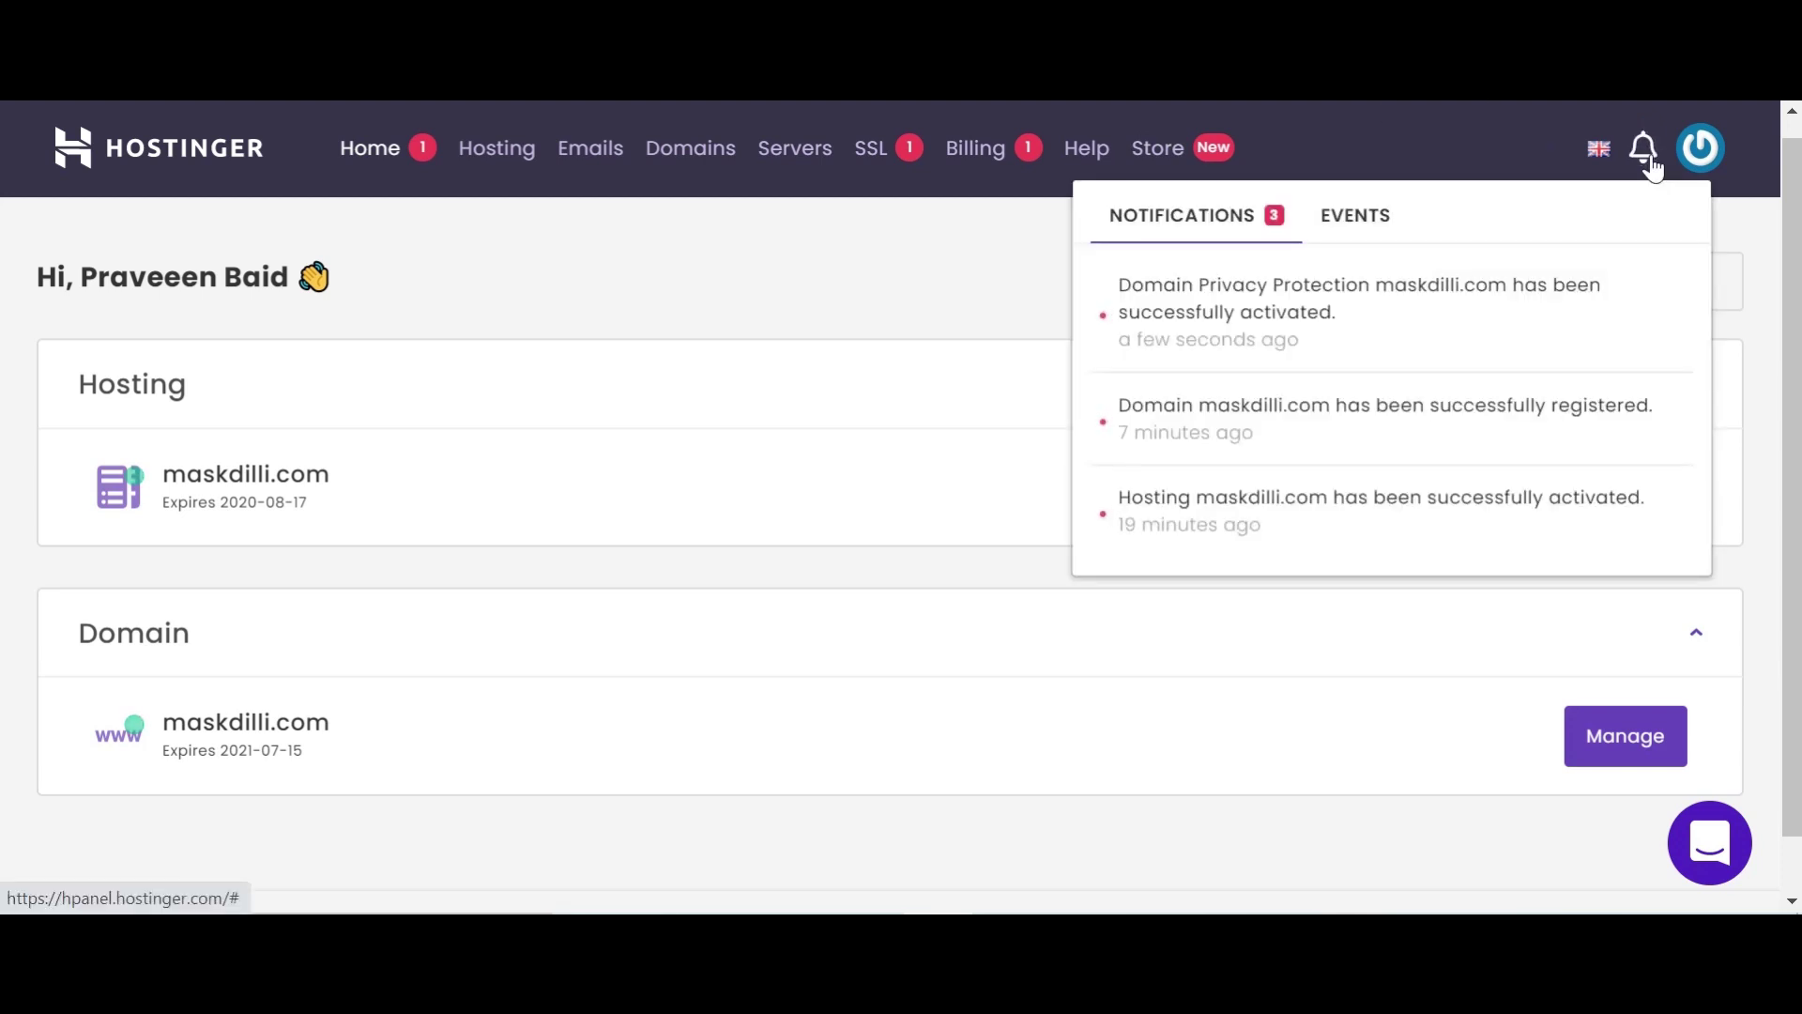
pyautogui.click(785, 264)
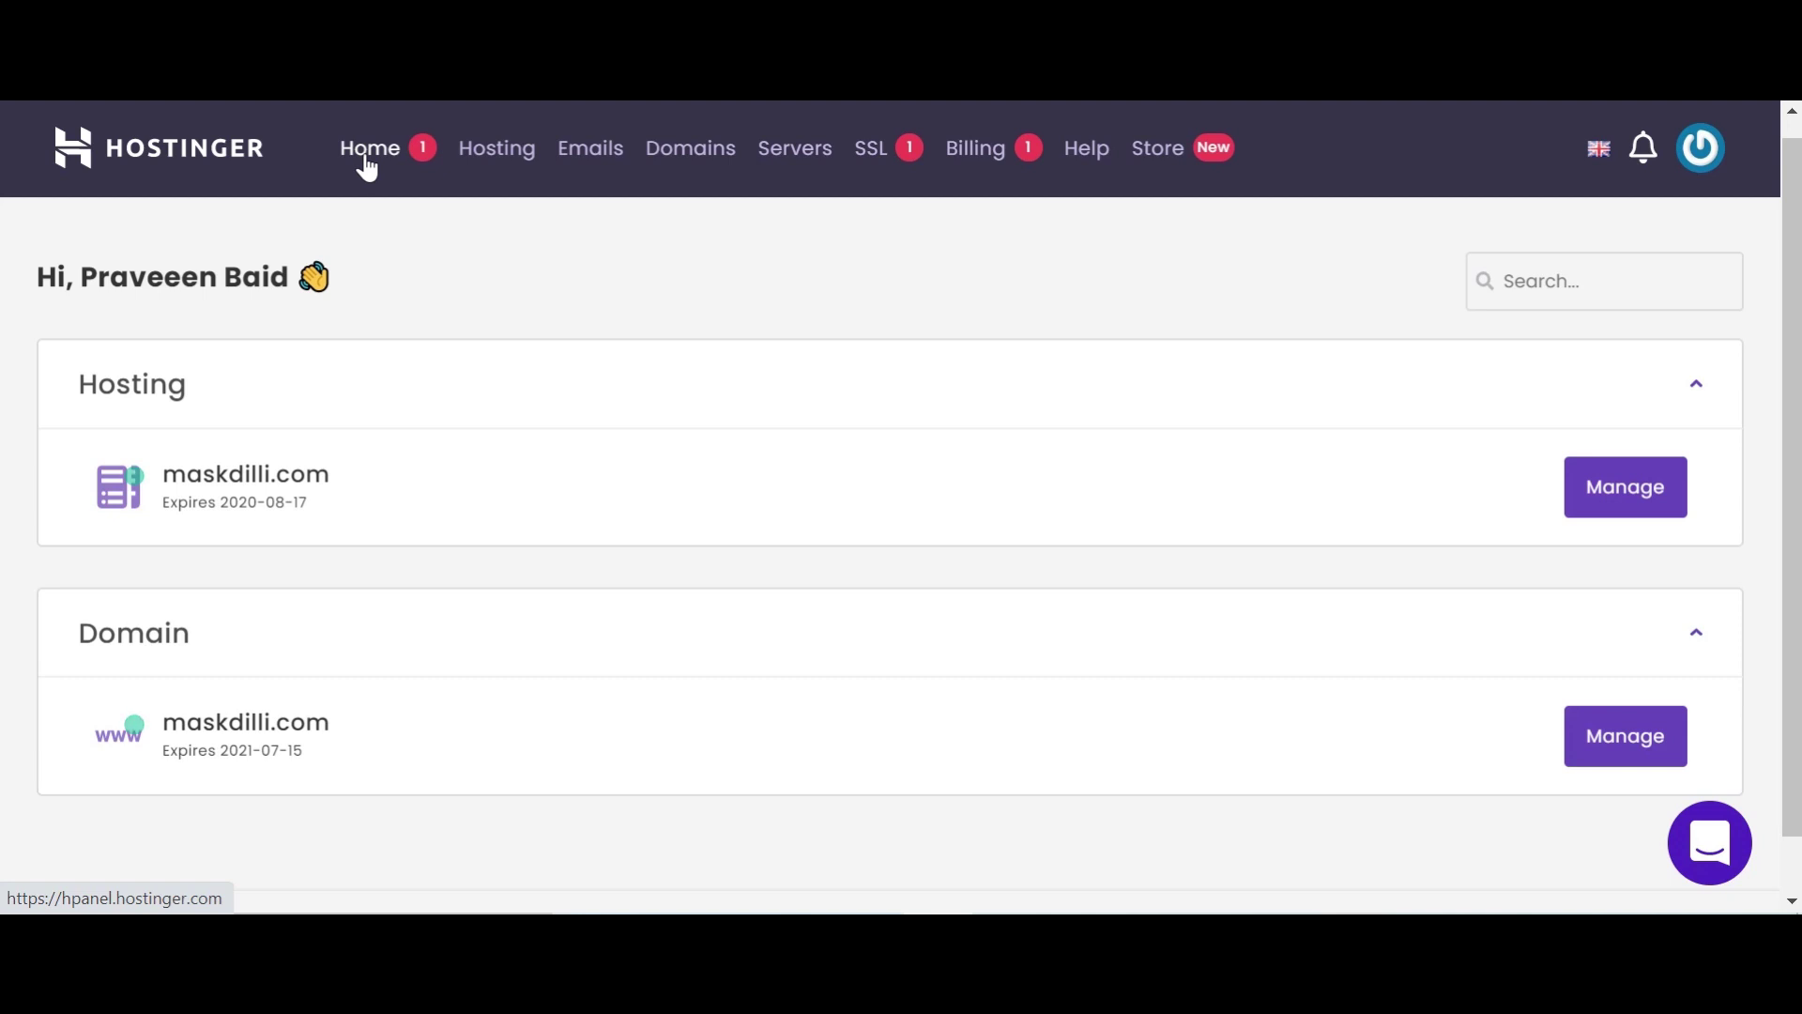
# Open the hosting management page for maskdilli.com and look through its sections, from WordPress and Order to Other.
pyautogui.click(482, 145)
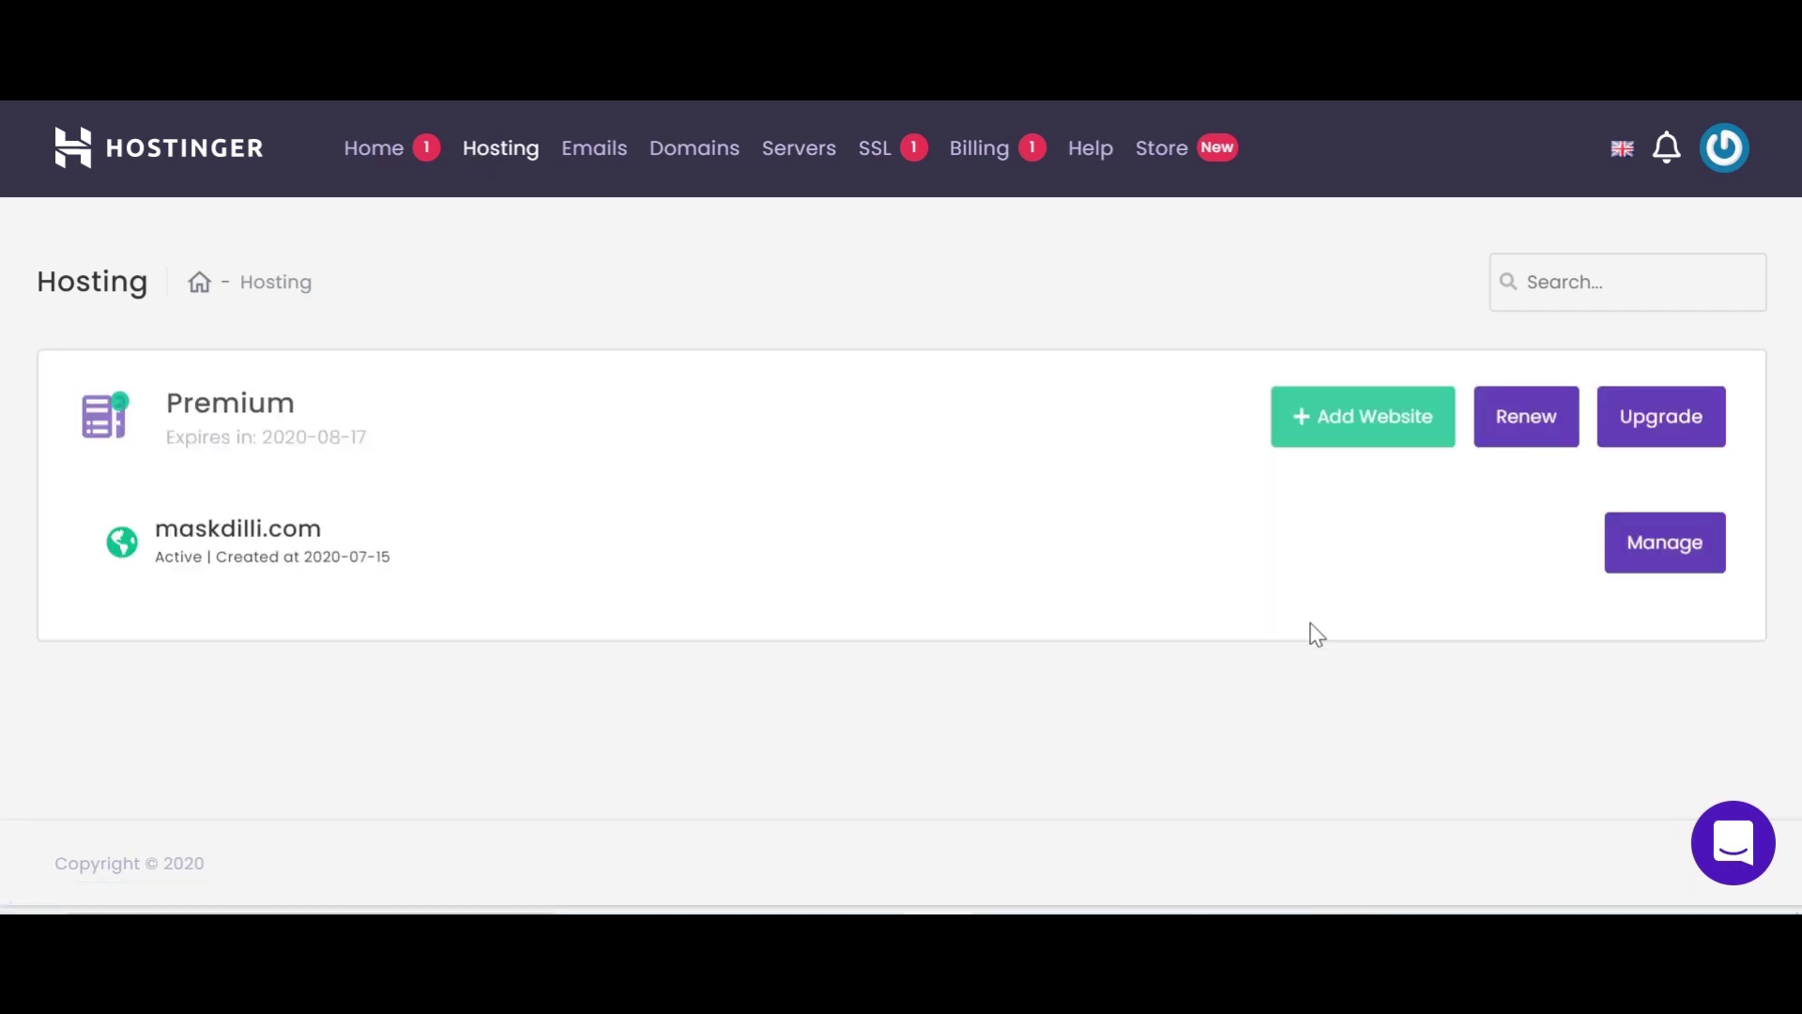
pyautogui.click(1669, 543)
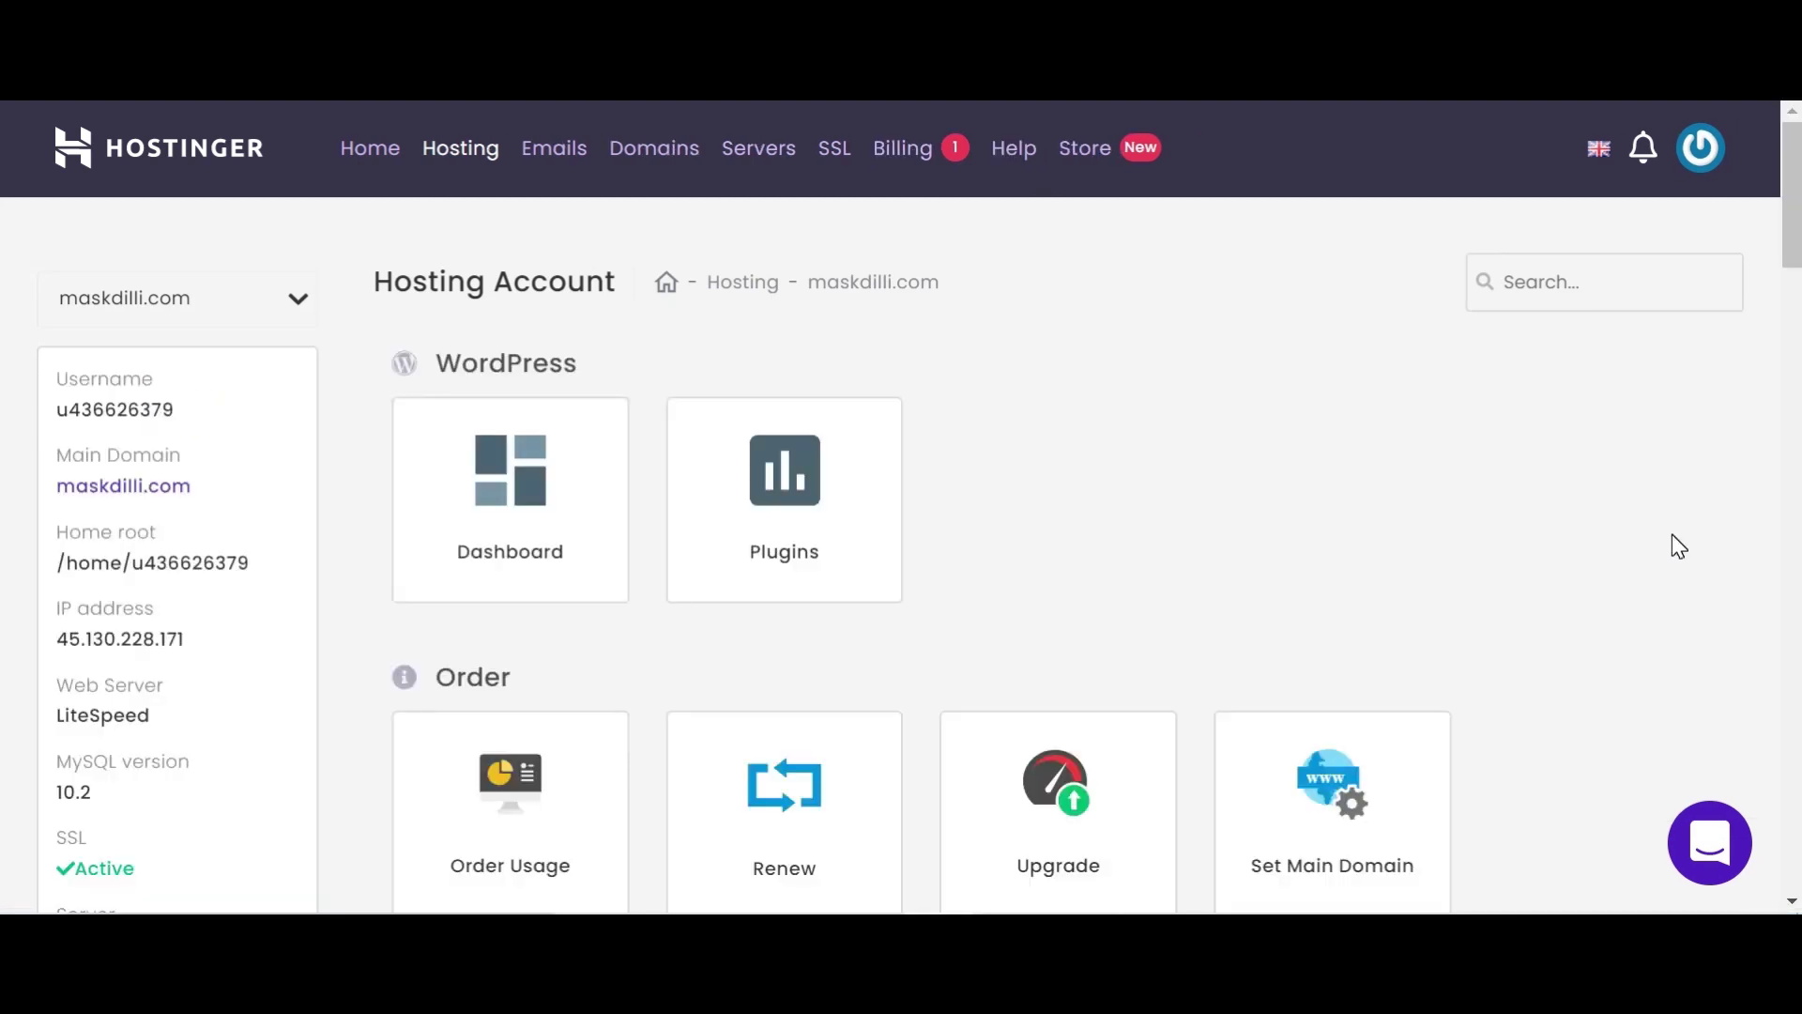
pyautogui.scroll(-4, 5, 282)
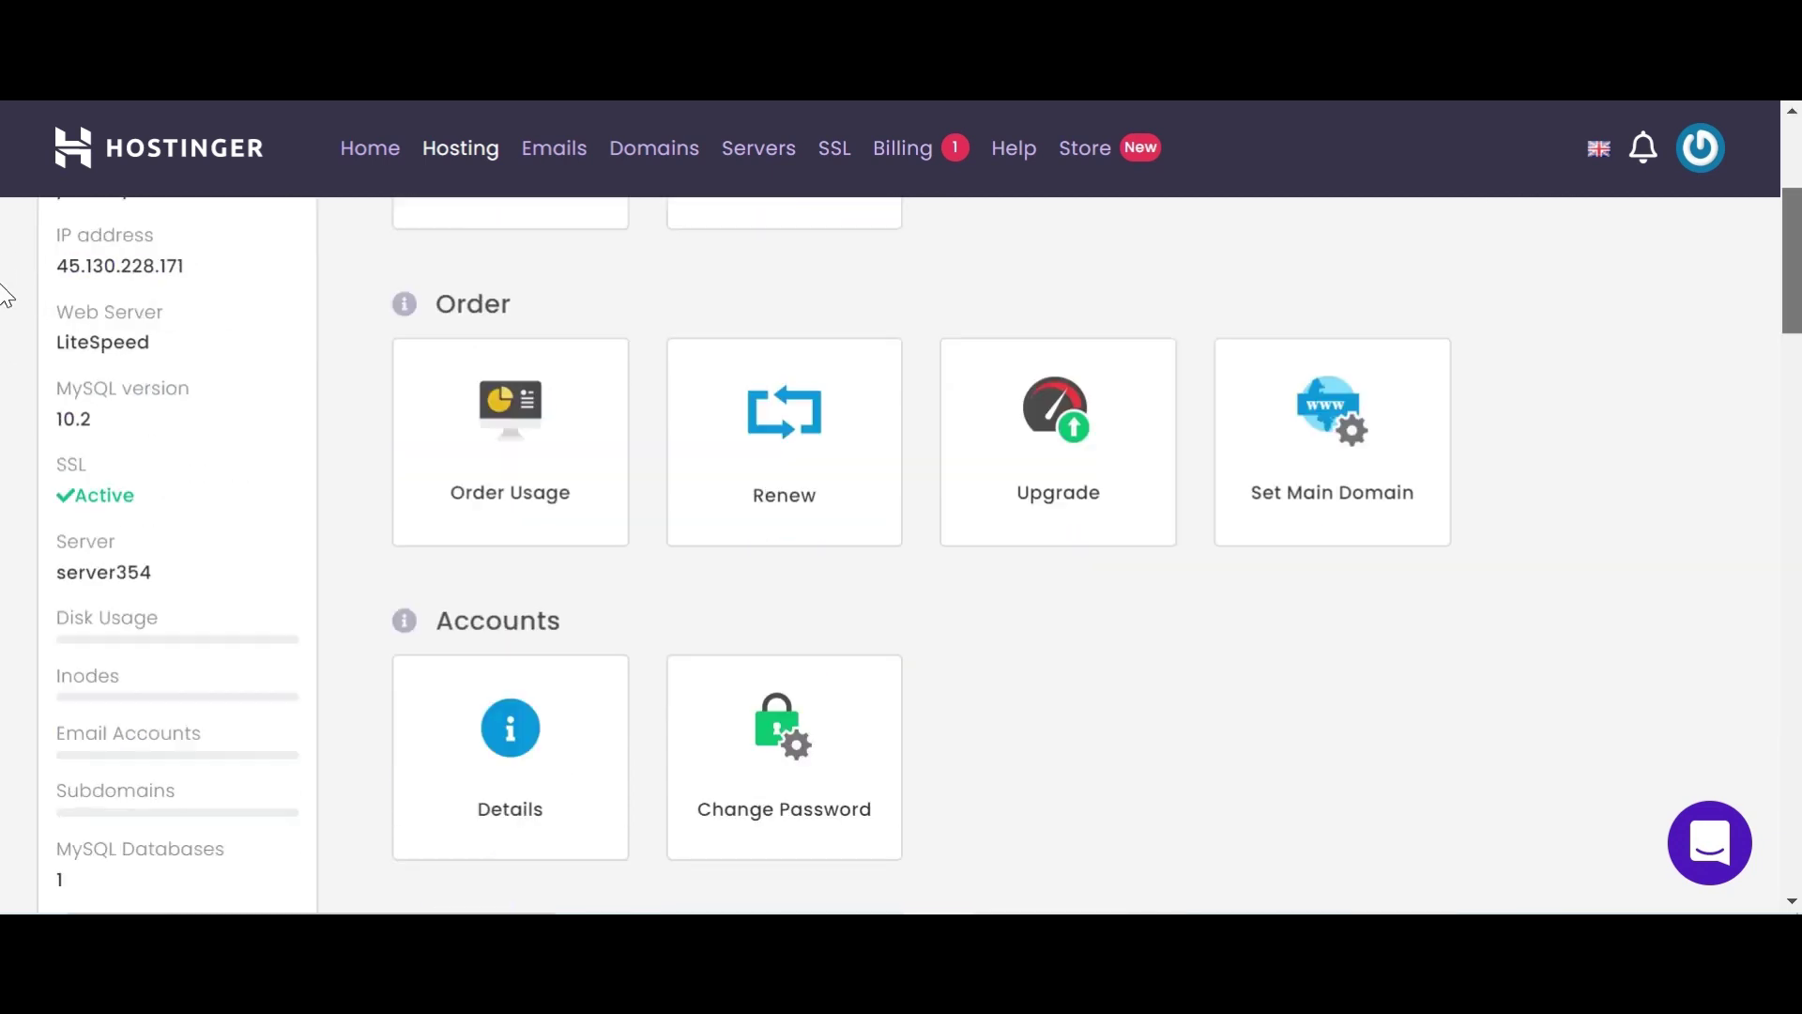
pyautogui.scroll(-1, 7, 297)
pyautogui.scroll(5, 5, 297)
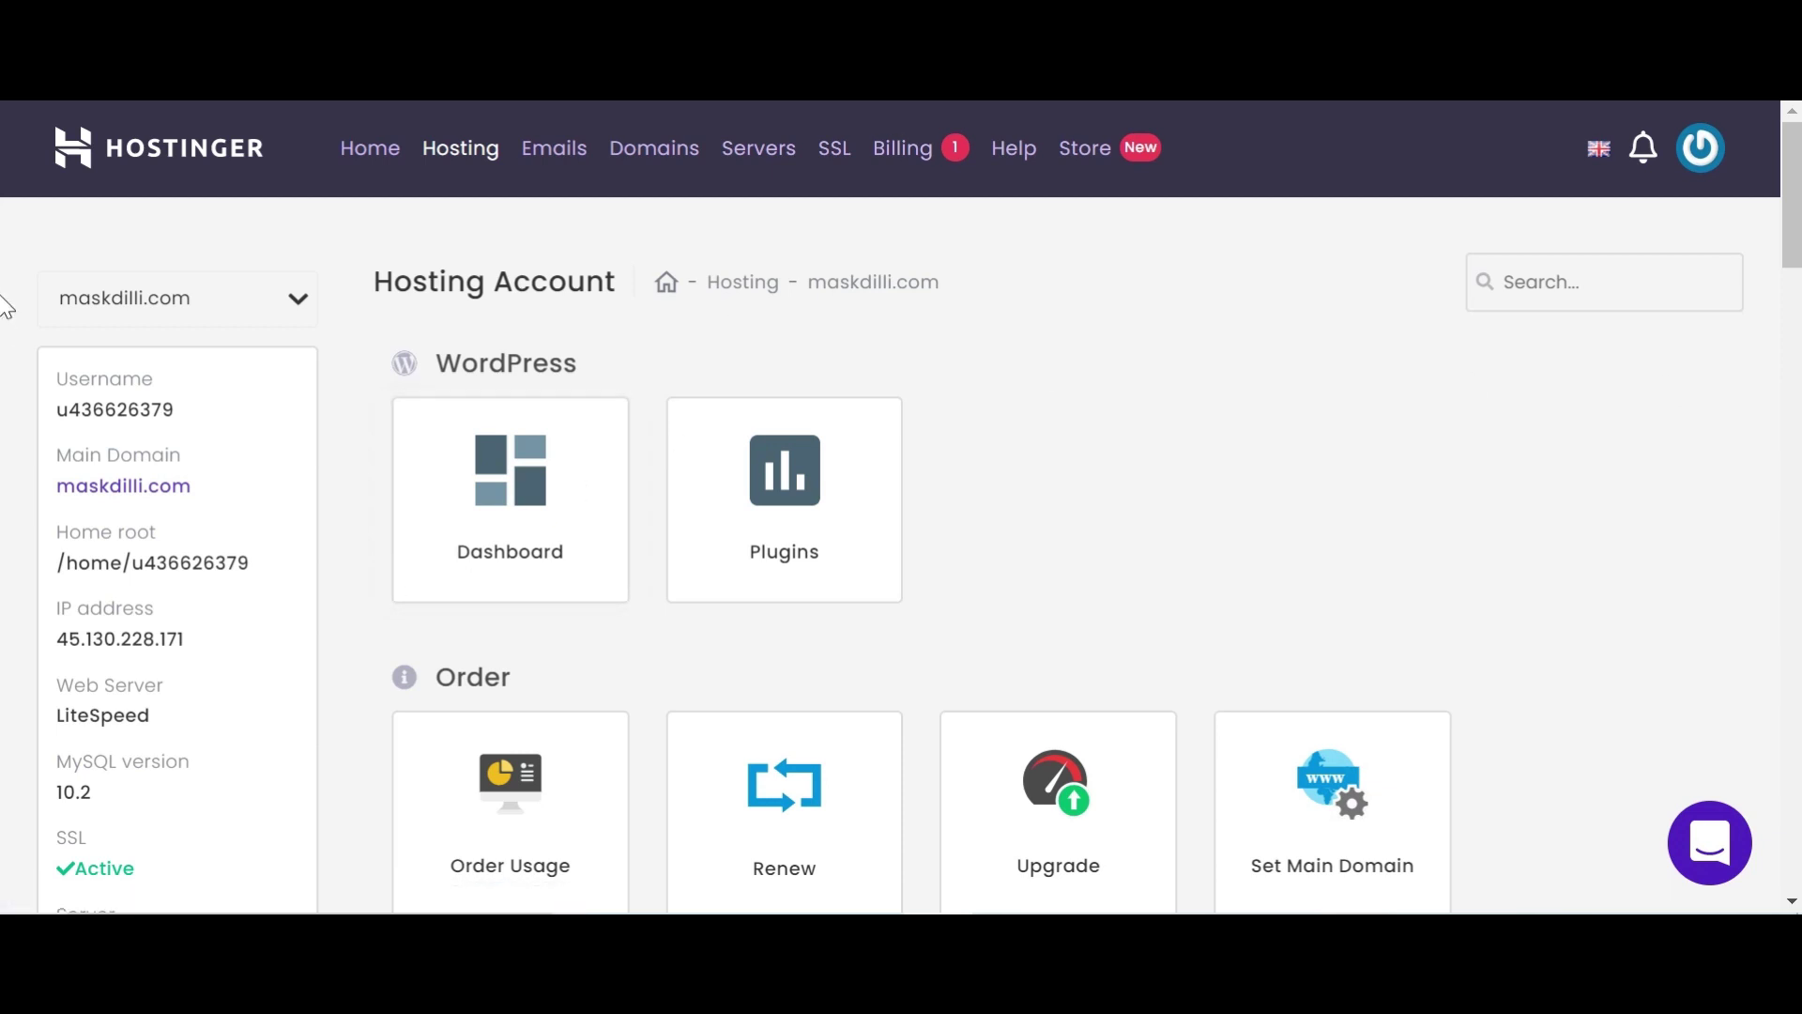
pyautogui.scroll(-10, 3, 235)
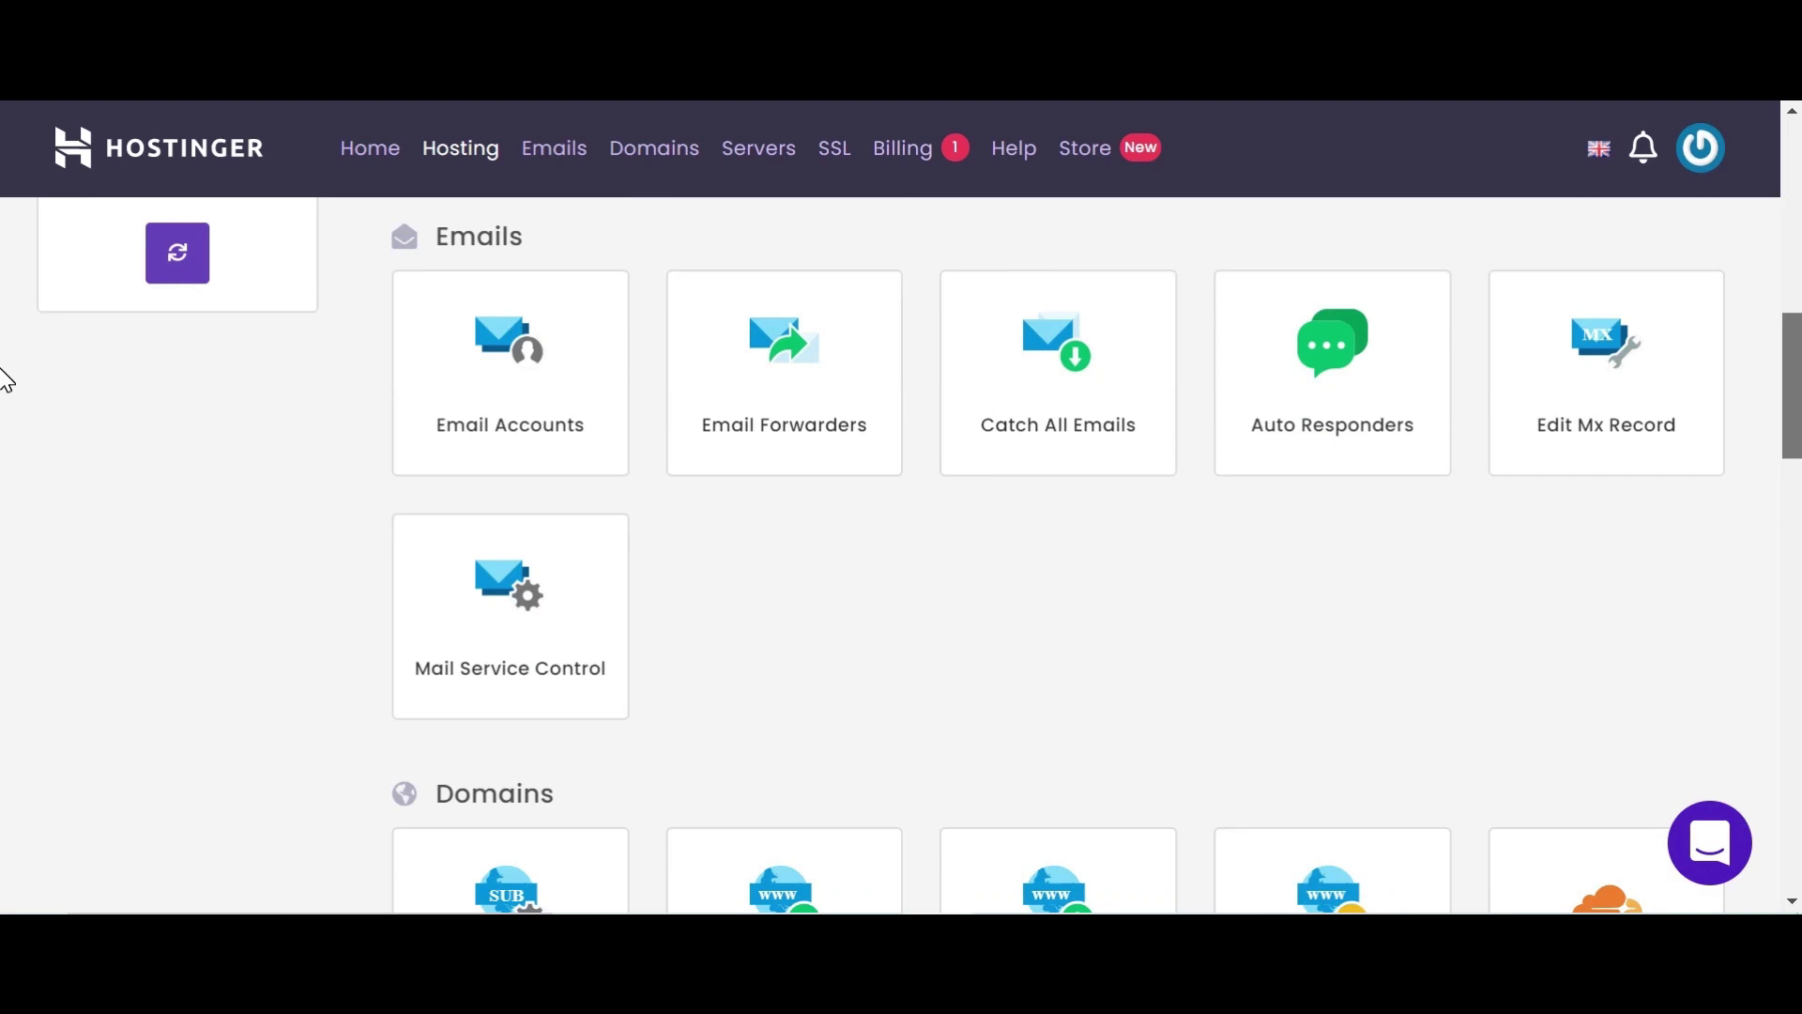
pyautogui.scroll(-15, 5, 380)
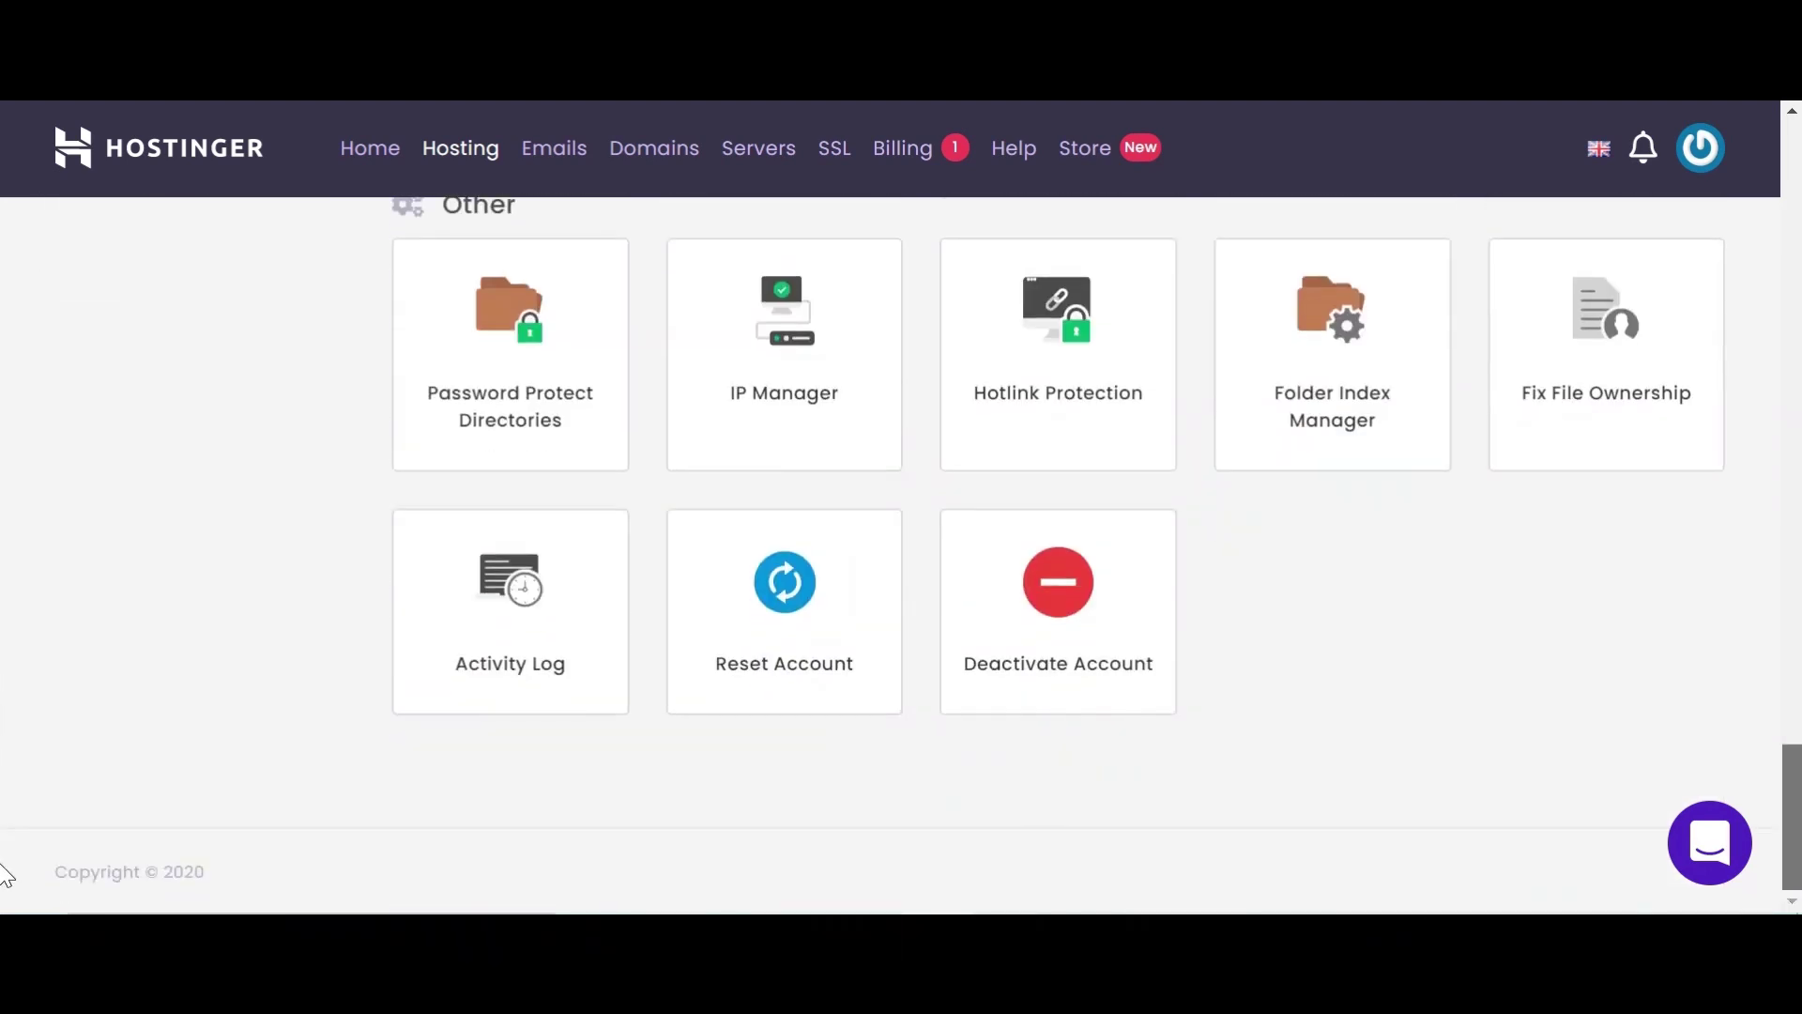
pyautogui.moveTo(1771, 765); pyautogui.dragTo(1770, 139)
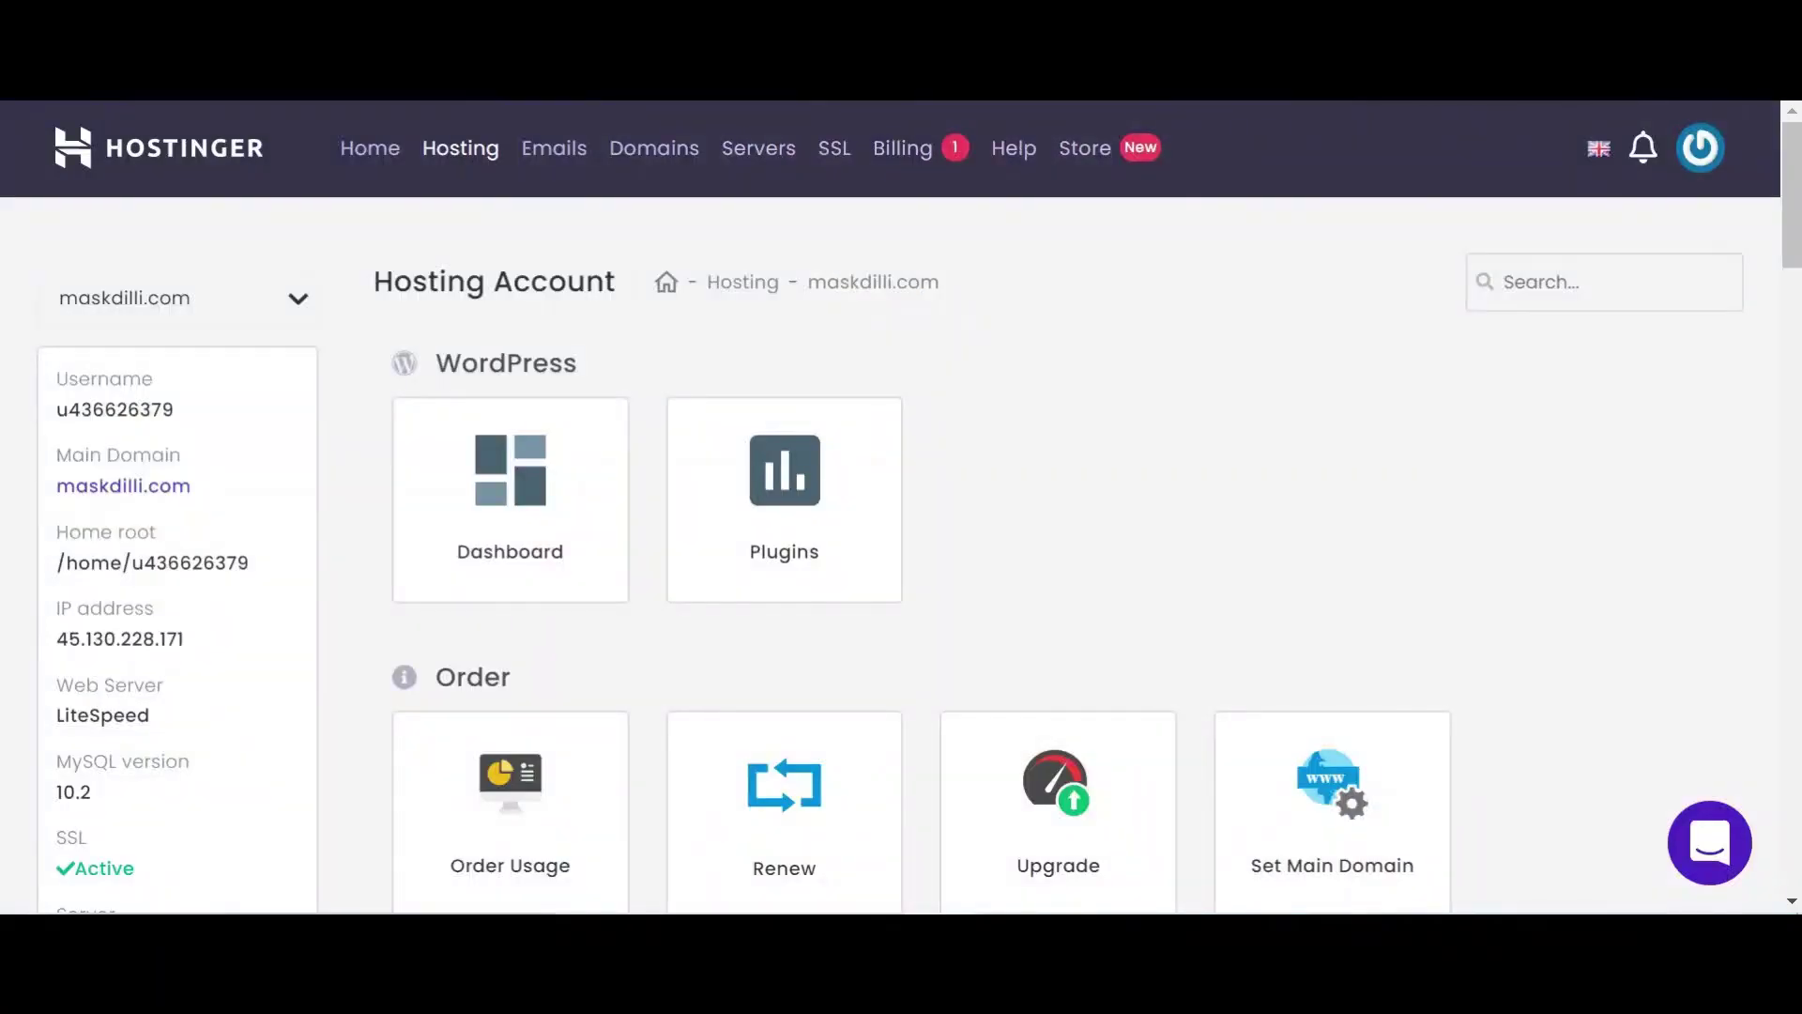
# Open the WordPress dashboard for maskdilli.com, review its core, security, backup and version settings, and launch website editing.
pyautogui.click(516, 499)
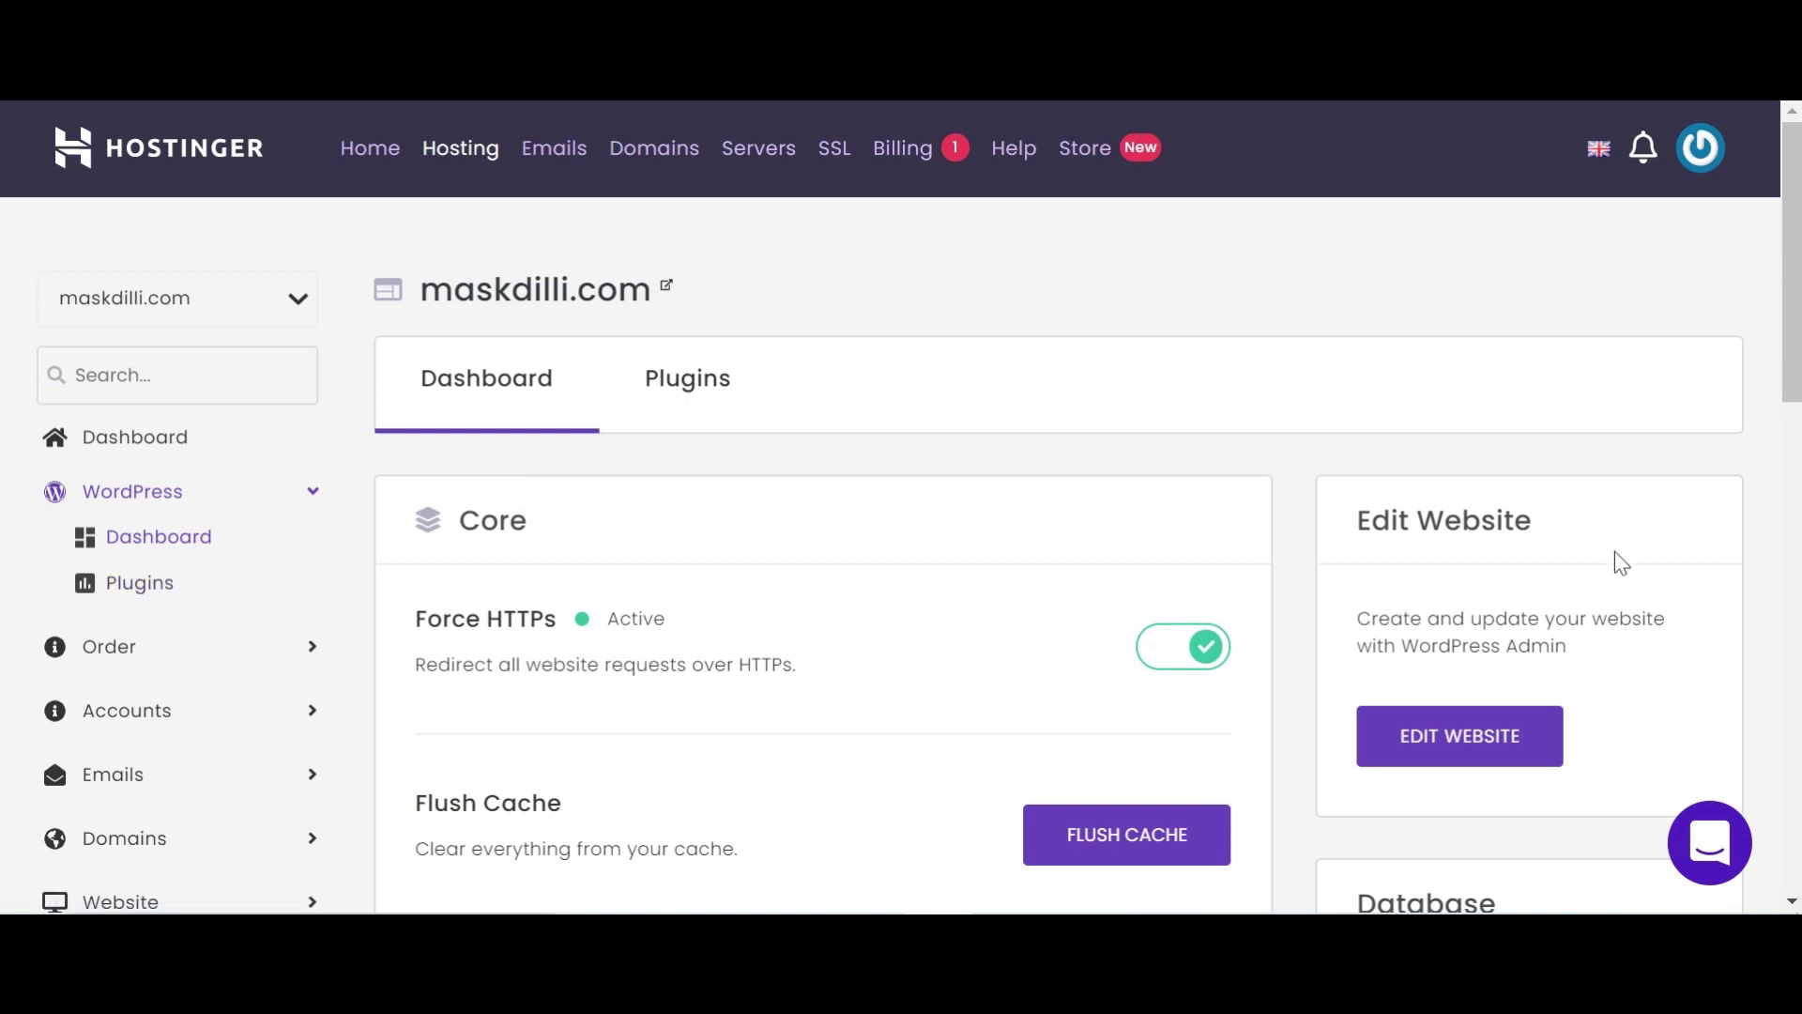
pyautogui.scroll(-5, 5, 482)
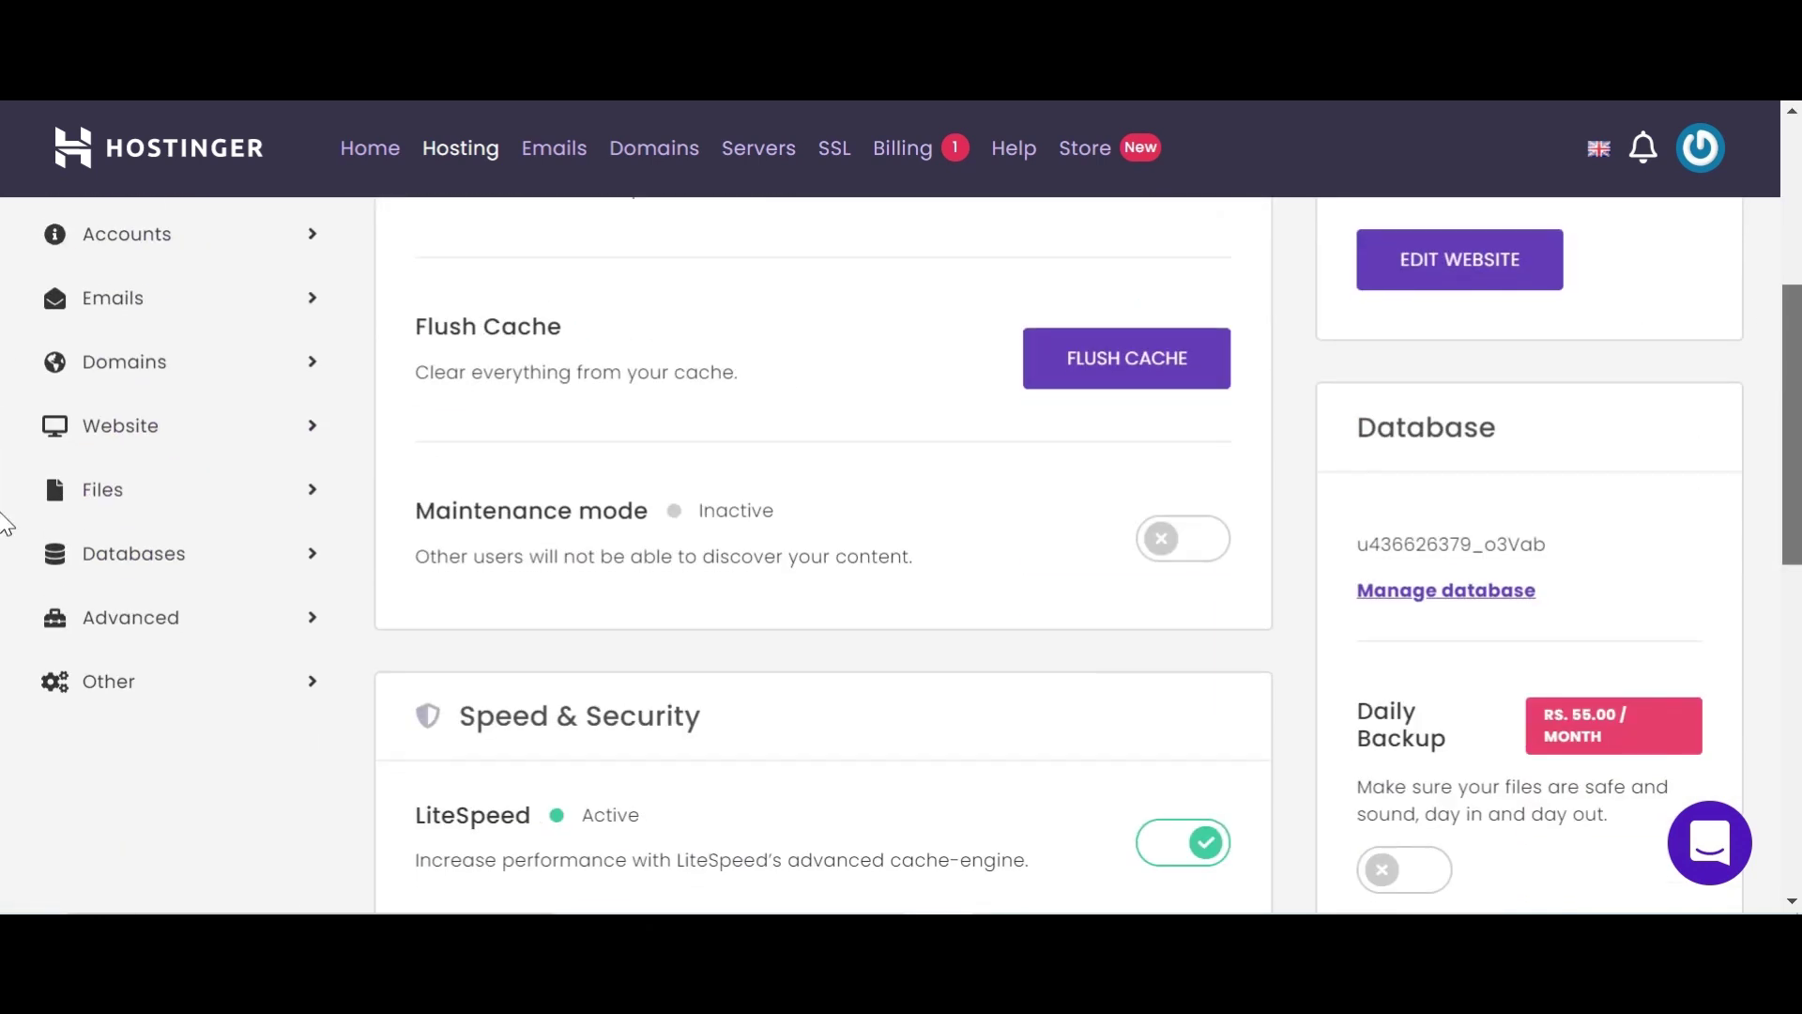
pyautogui.scroll(-4, 5, 525)
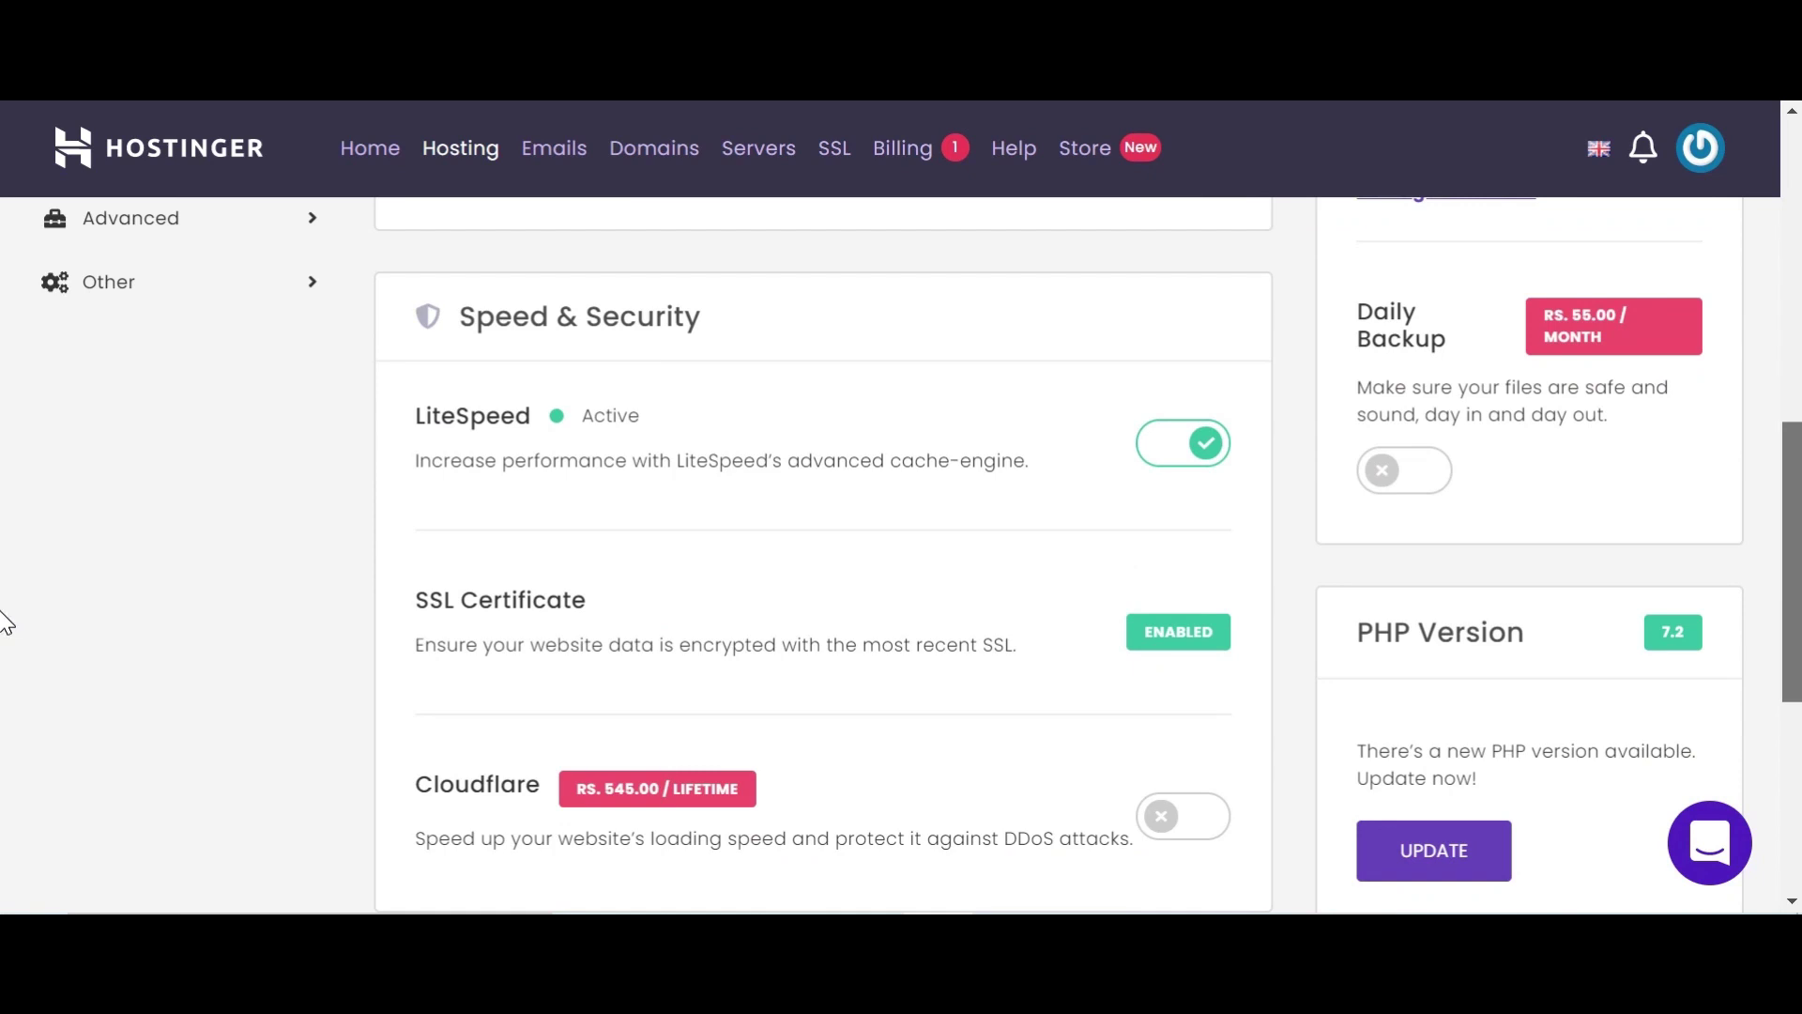
pyautogui.scroll(-2, 5, 621)
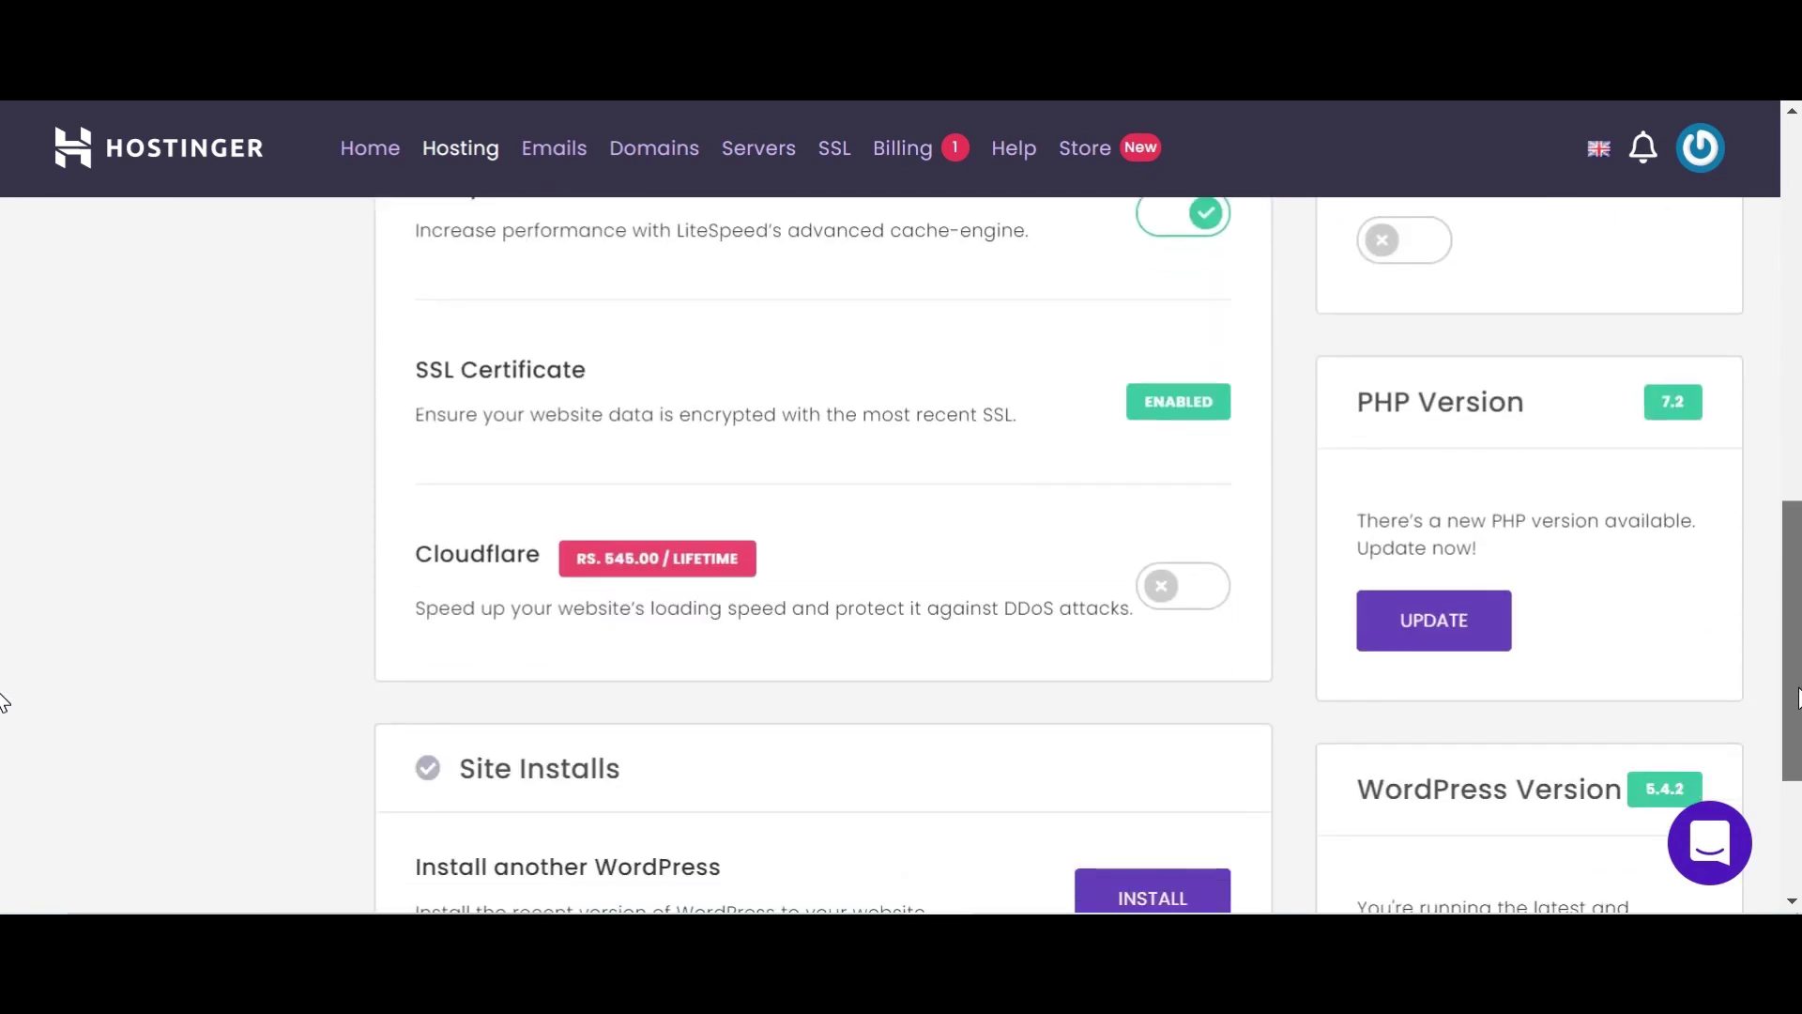
pyautogui.scroll(-2, 4, 702)
pyautogui.scroll(9, 5, 743)
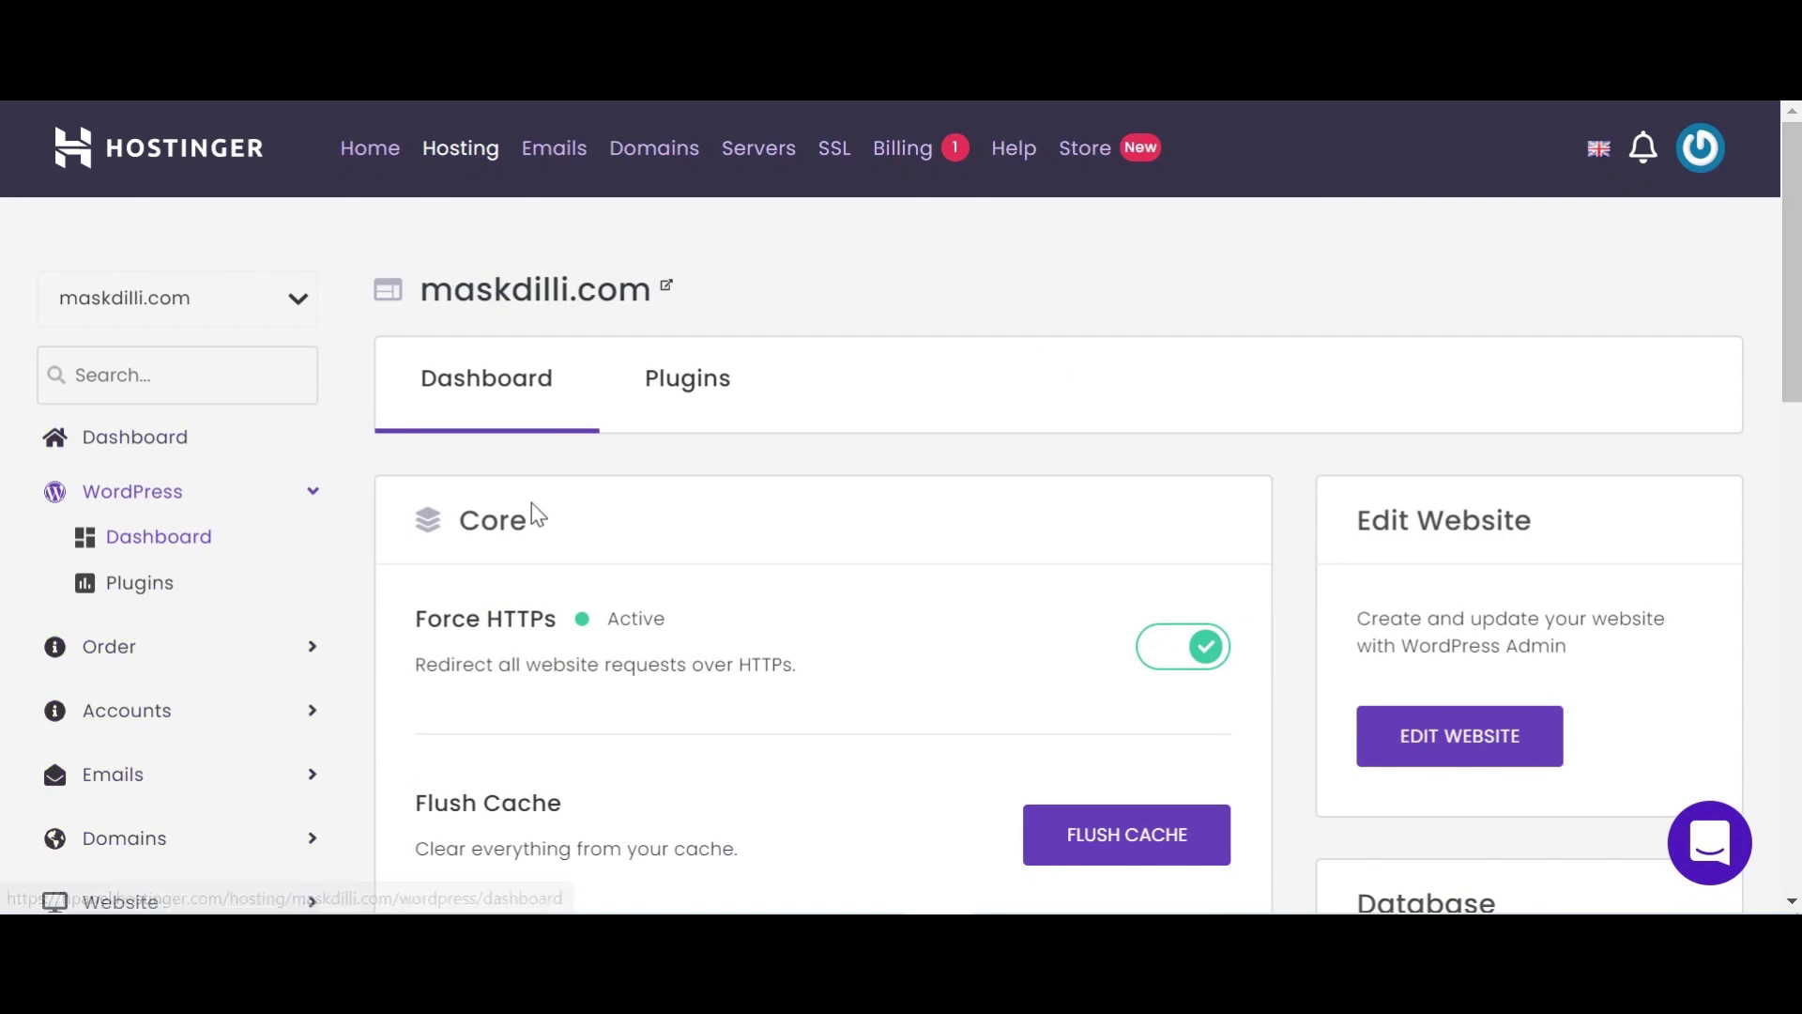
pyautogui.click(1456, 738)
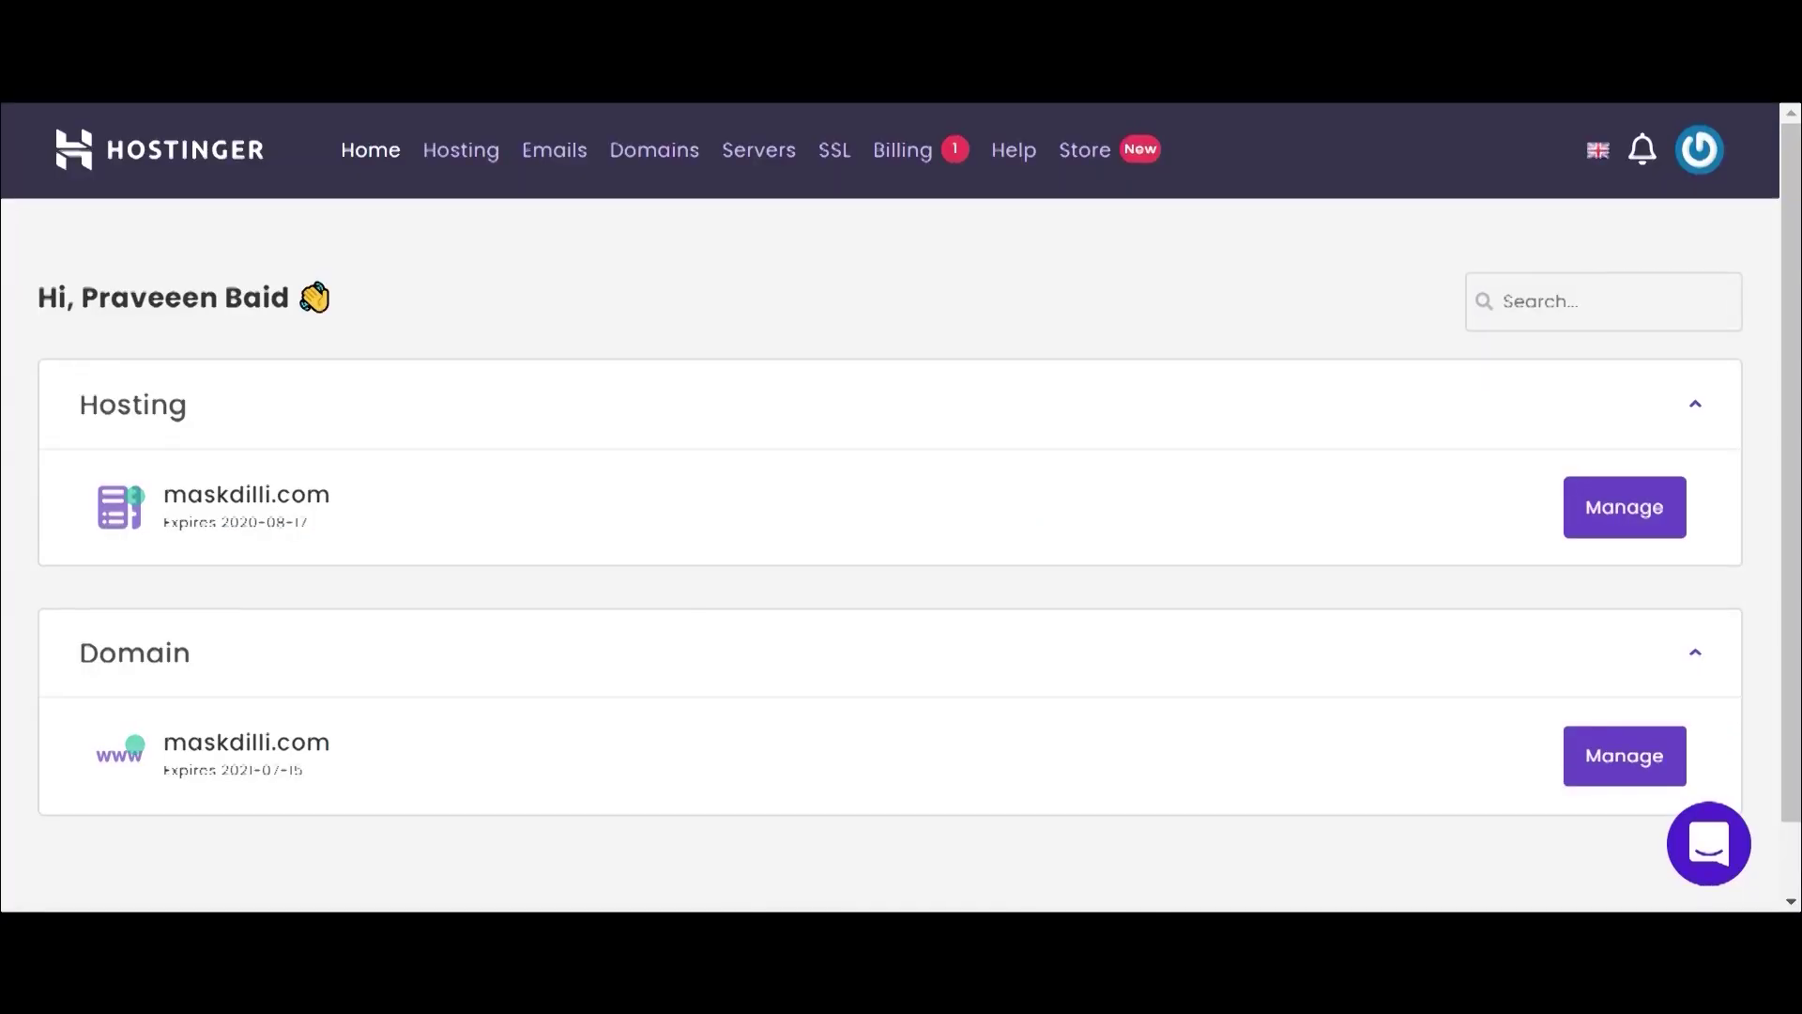
# Return to the account home overview and open the management page of the maskdilli.com hosting plan.
pyautogui.click(393, 158)
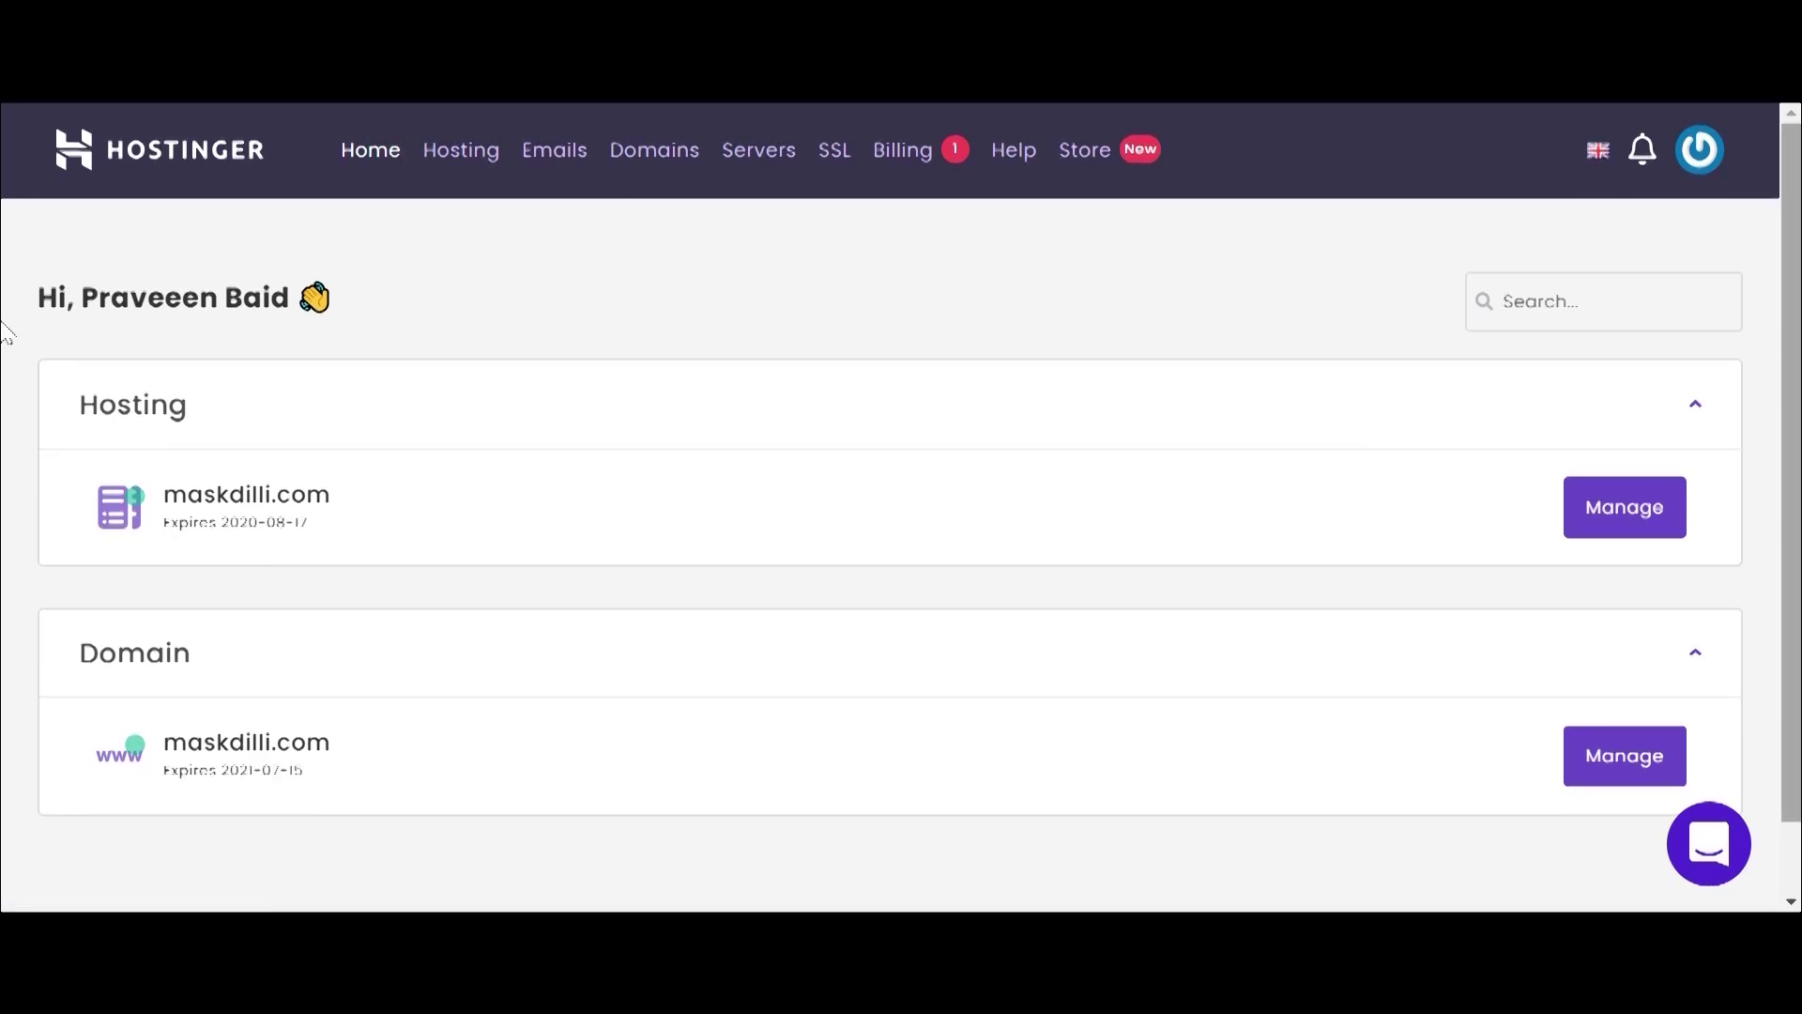
pyautogui.scroll(-1, 8, 359)
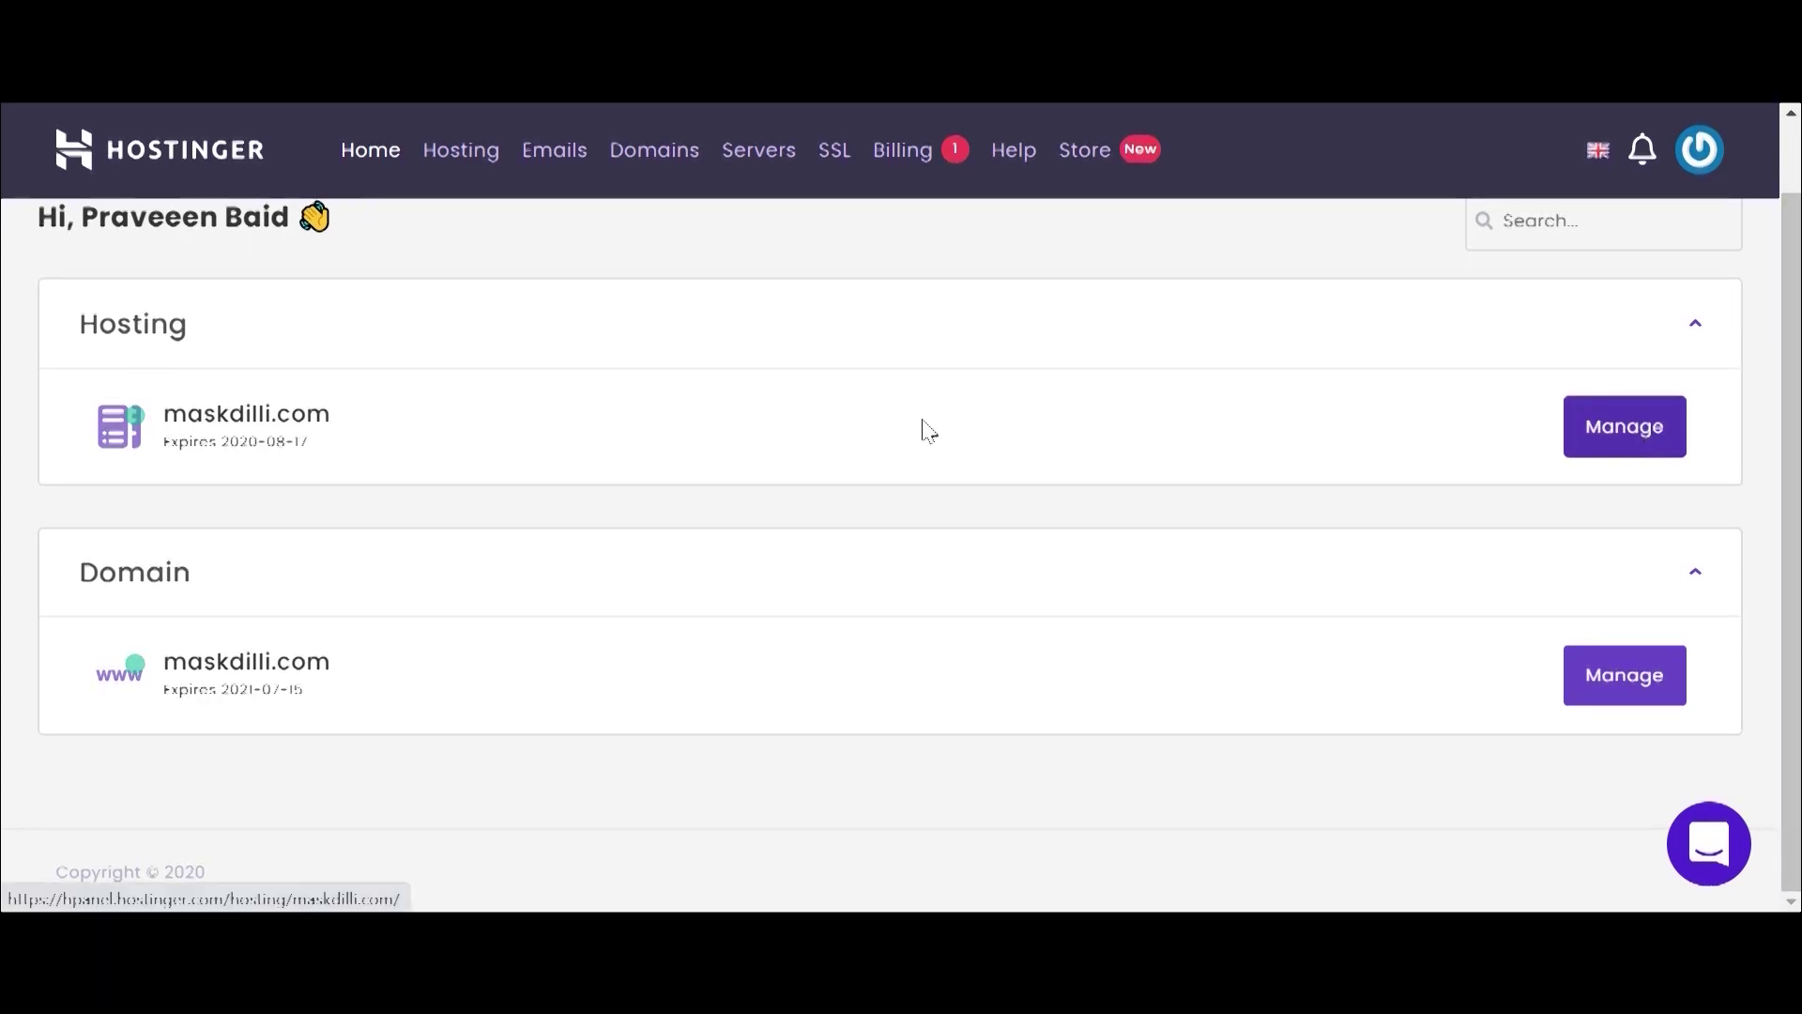
pyautogui.click(1604, 688)
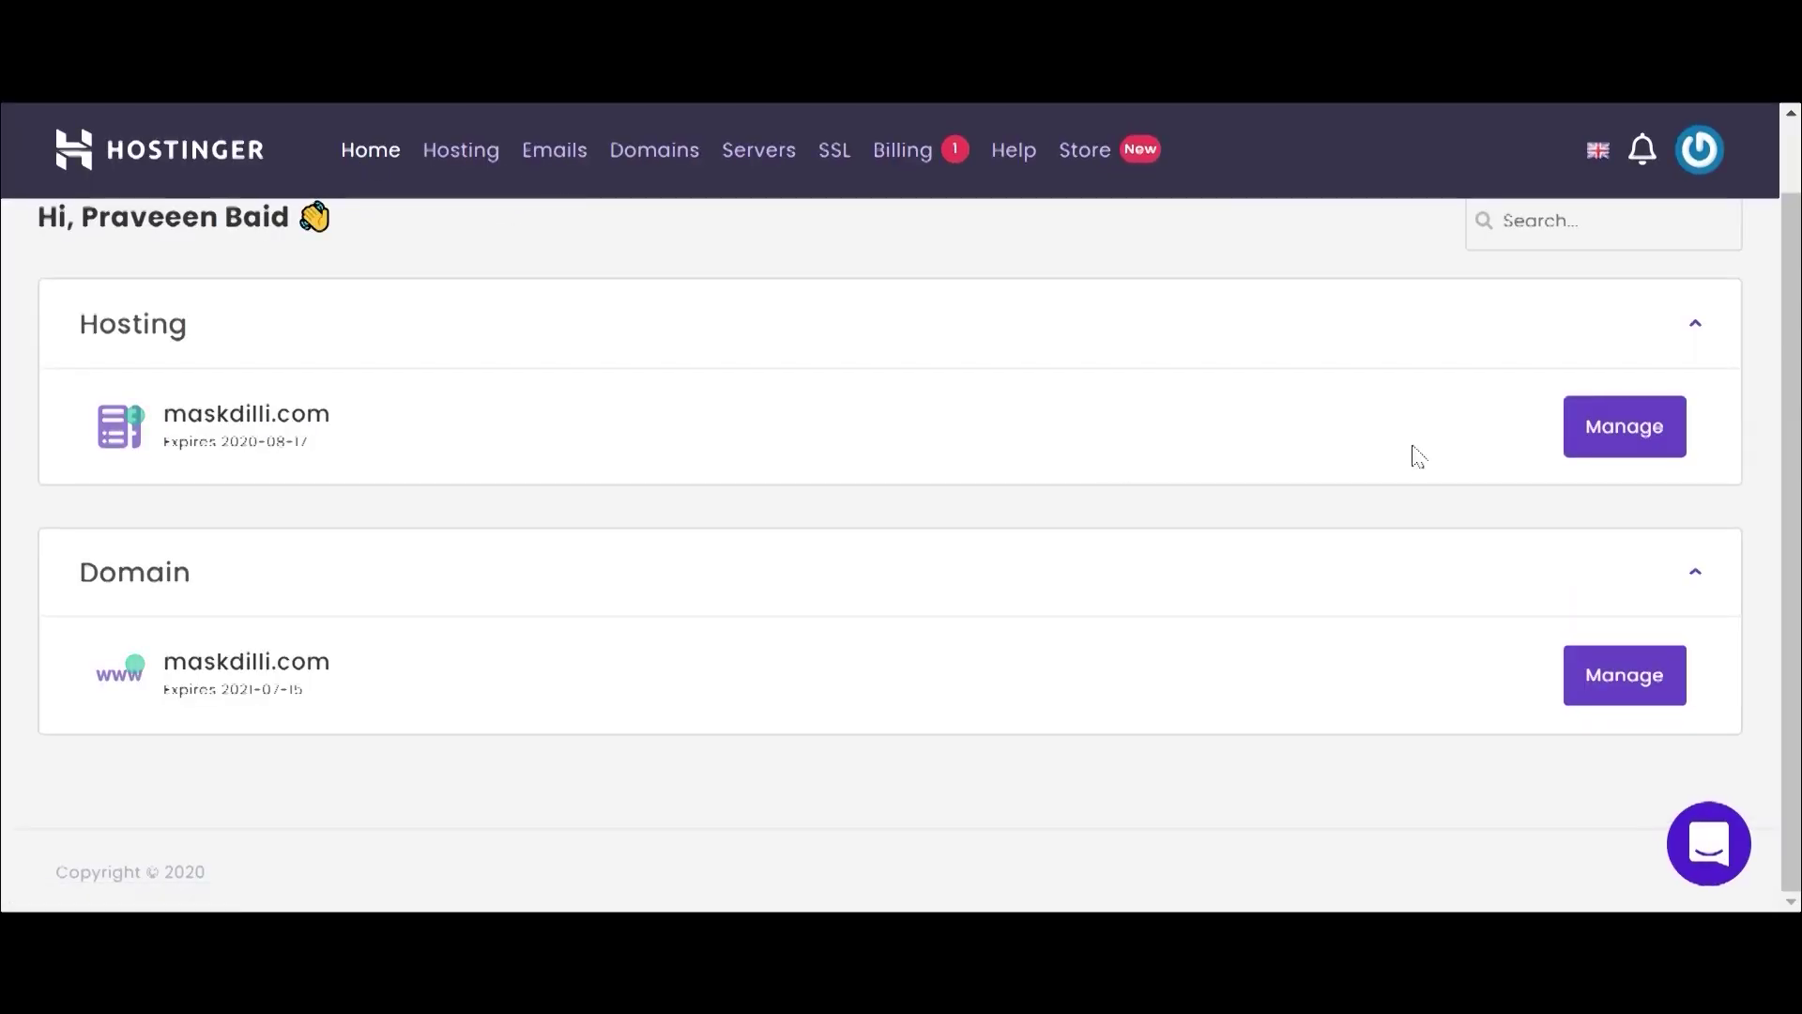
pyautogui.click(1649, 429)
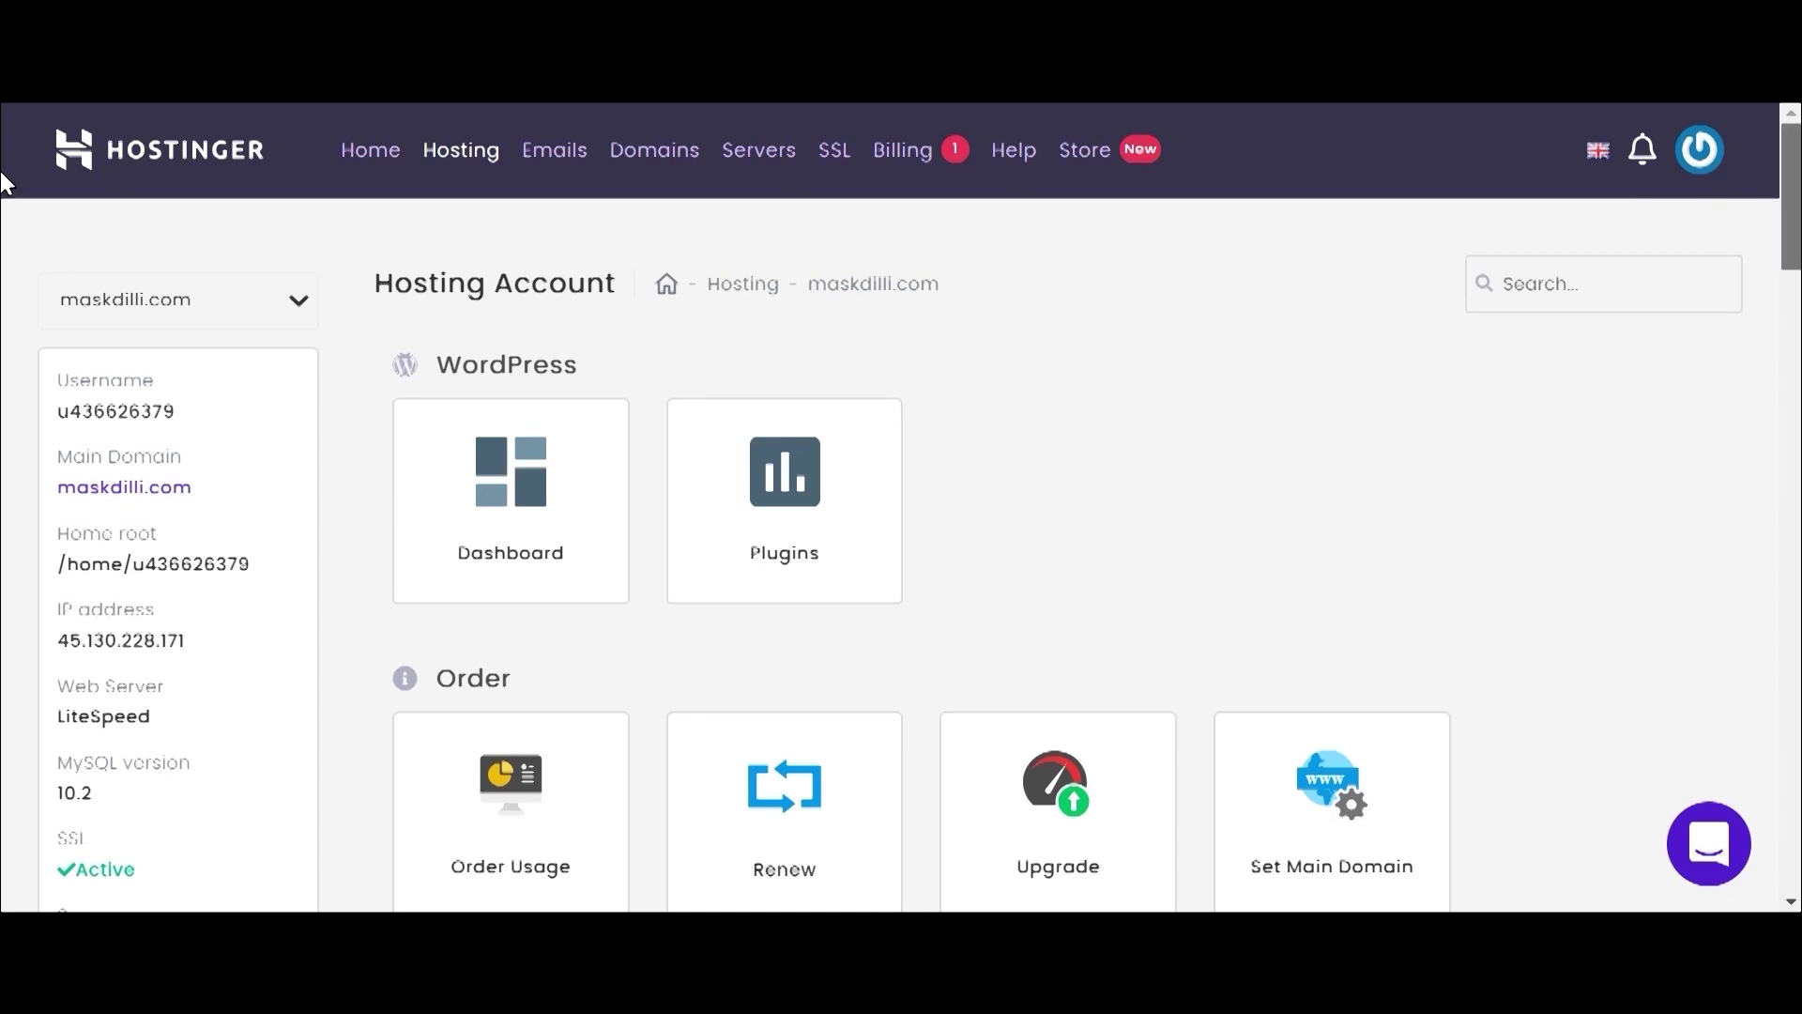
# Review the domain, website, file, database and advanced tools available on the maskdilli.com hosting account page.
pyautogui.scroll(-2, 4, 181)
pyautogui.moveTo(1797, 218); pyautogui.dragTo(1774, 447)
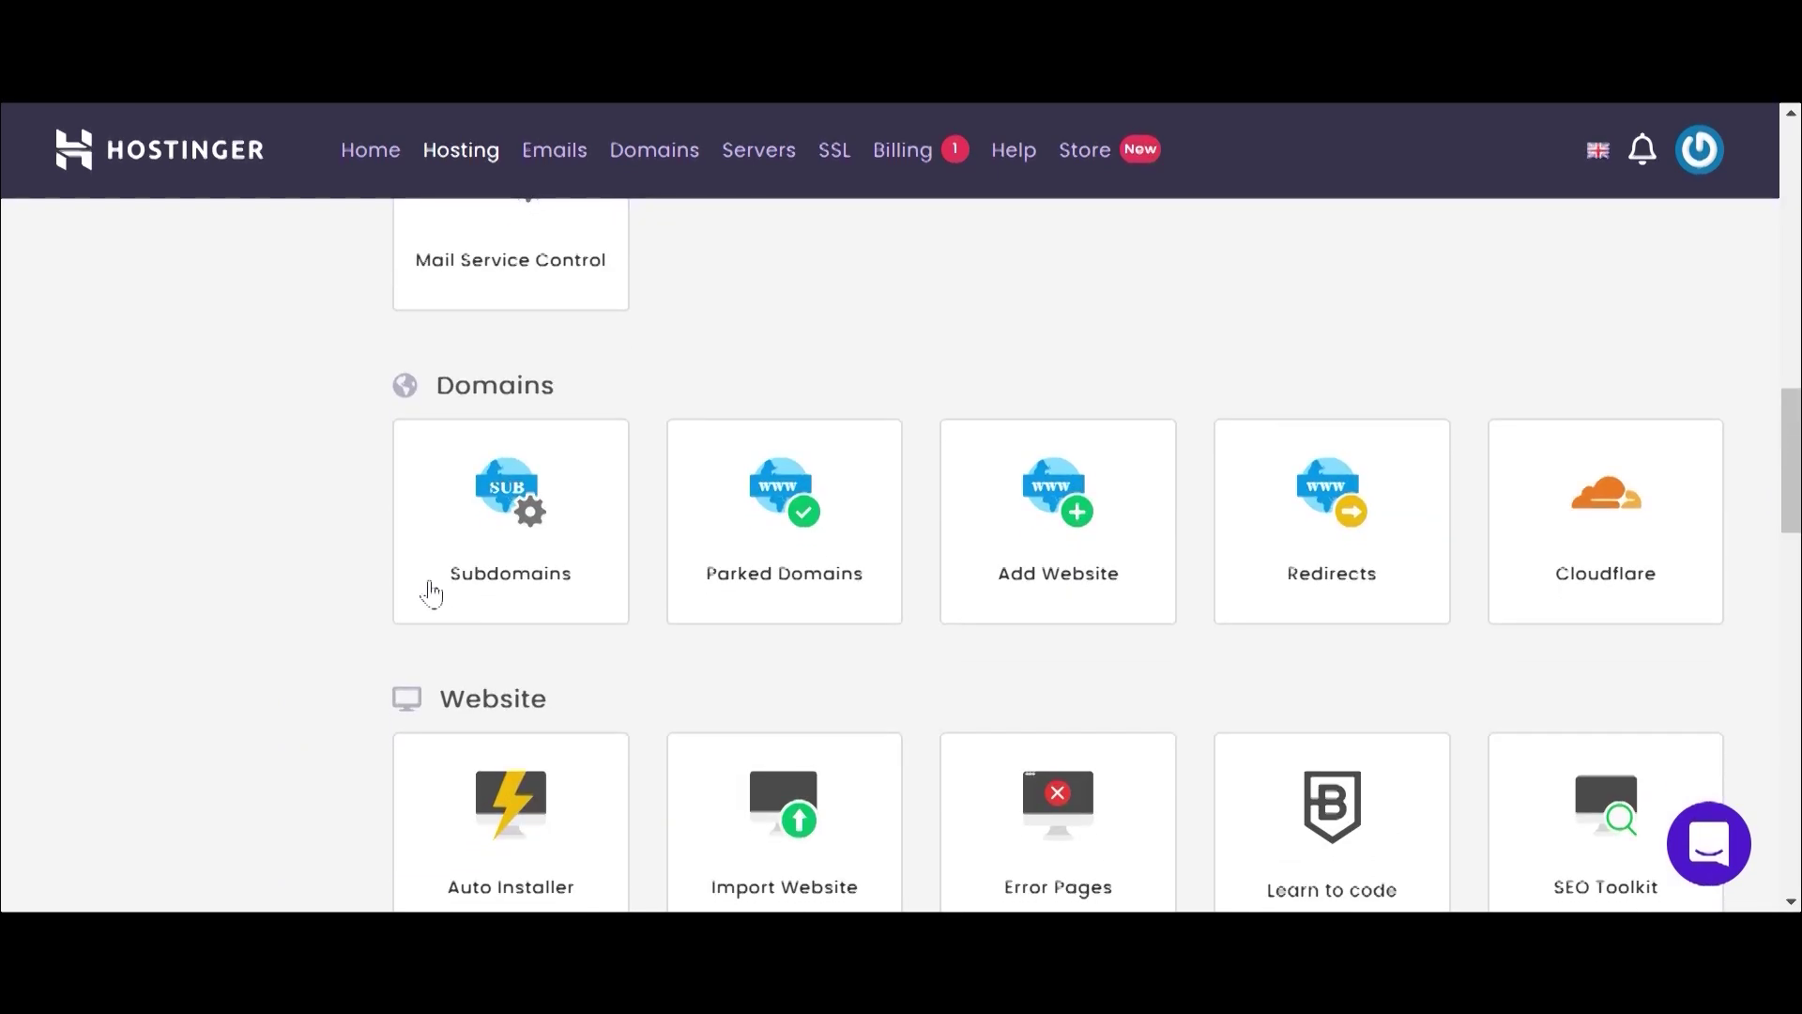
pyautogui.scroll(-3, 1, 488)
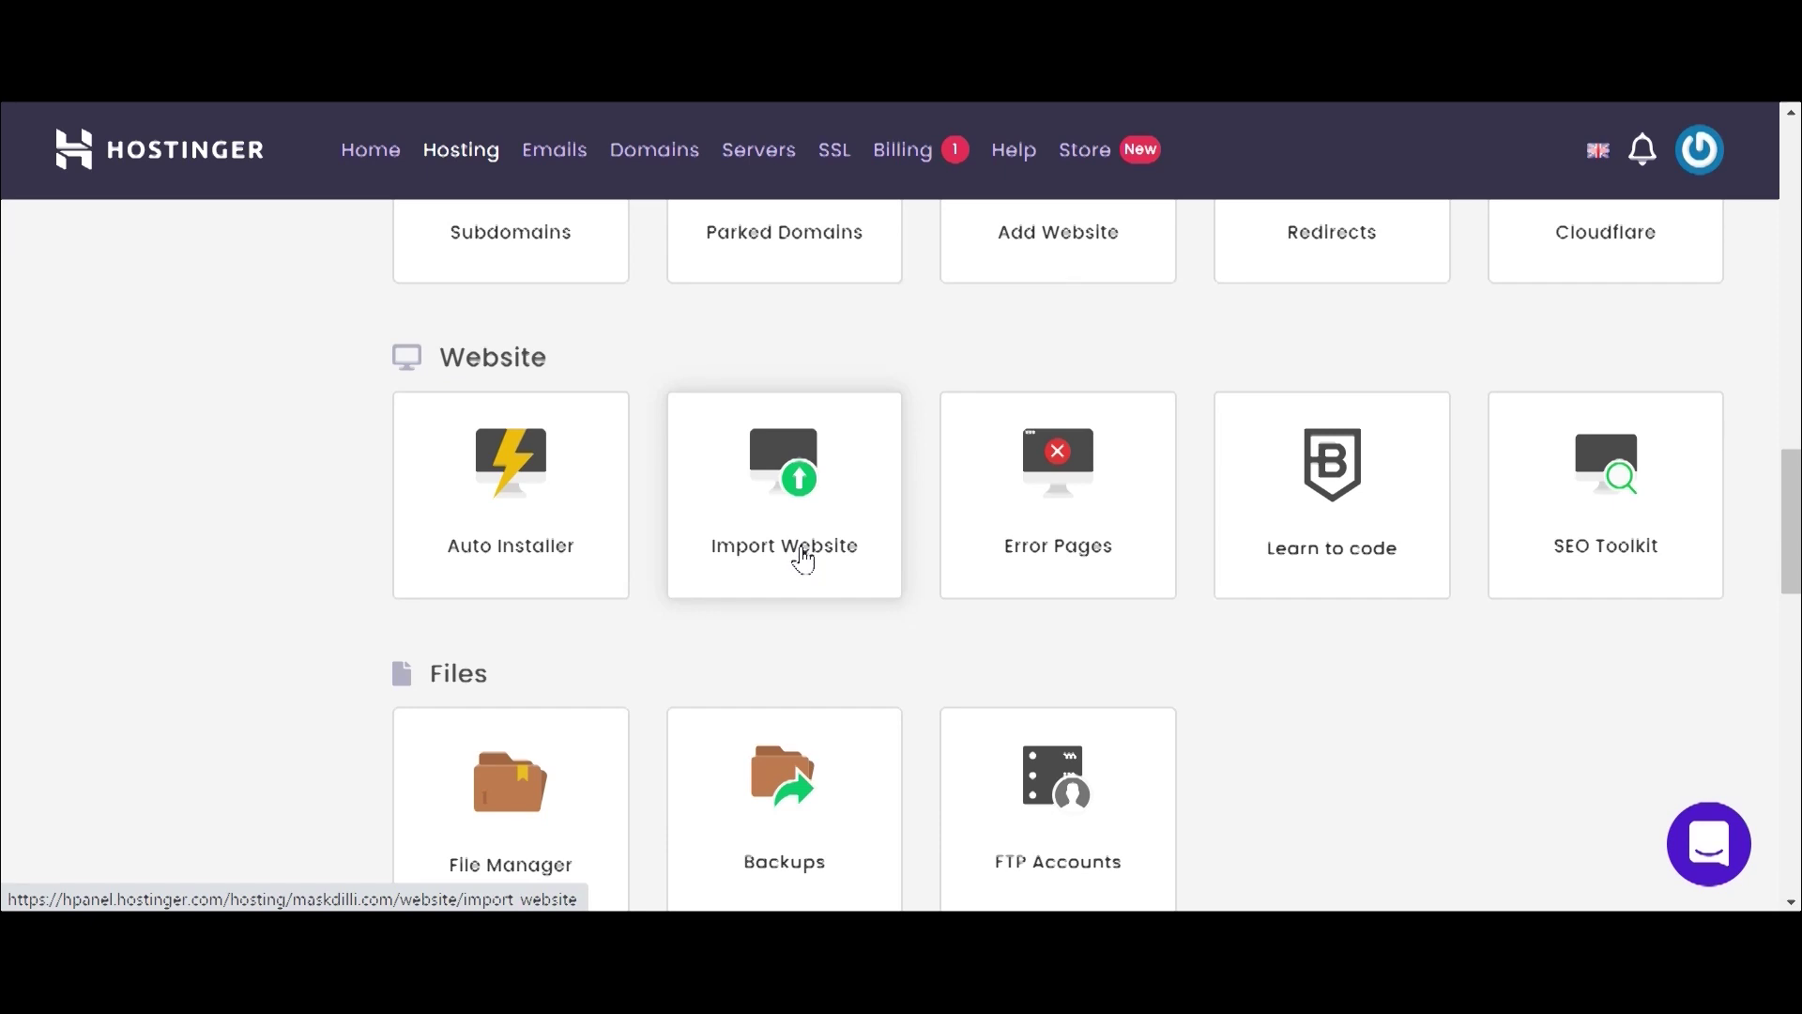
pyautogui.scroll(-6, 2, 498)
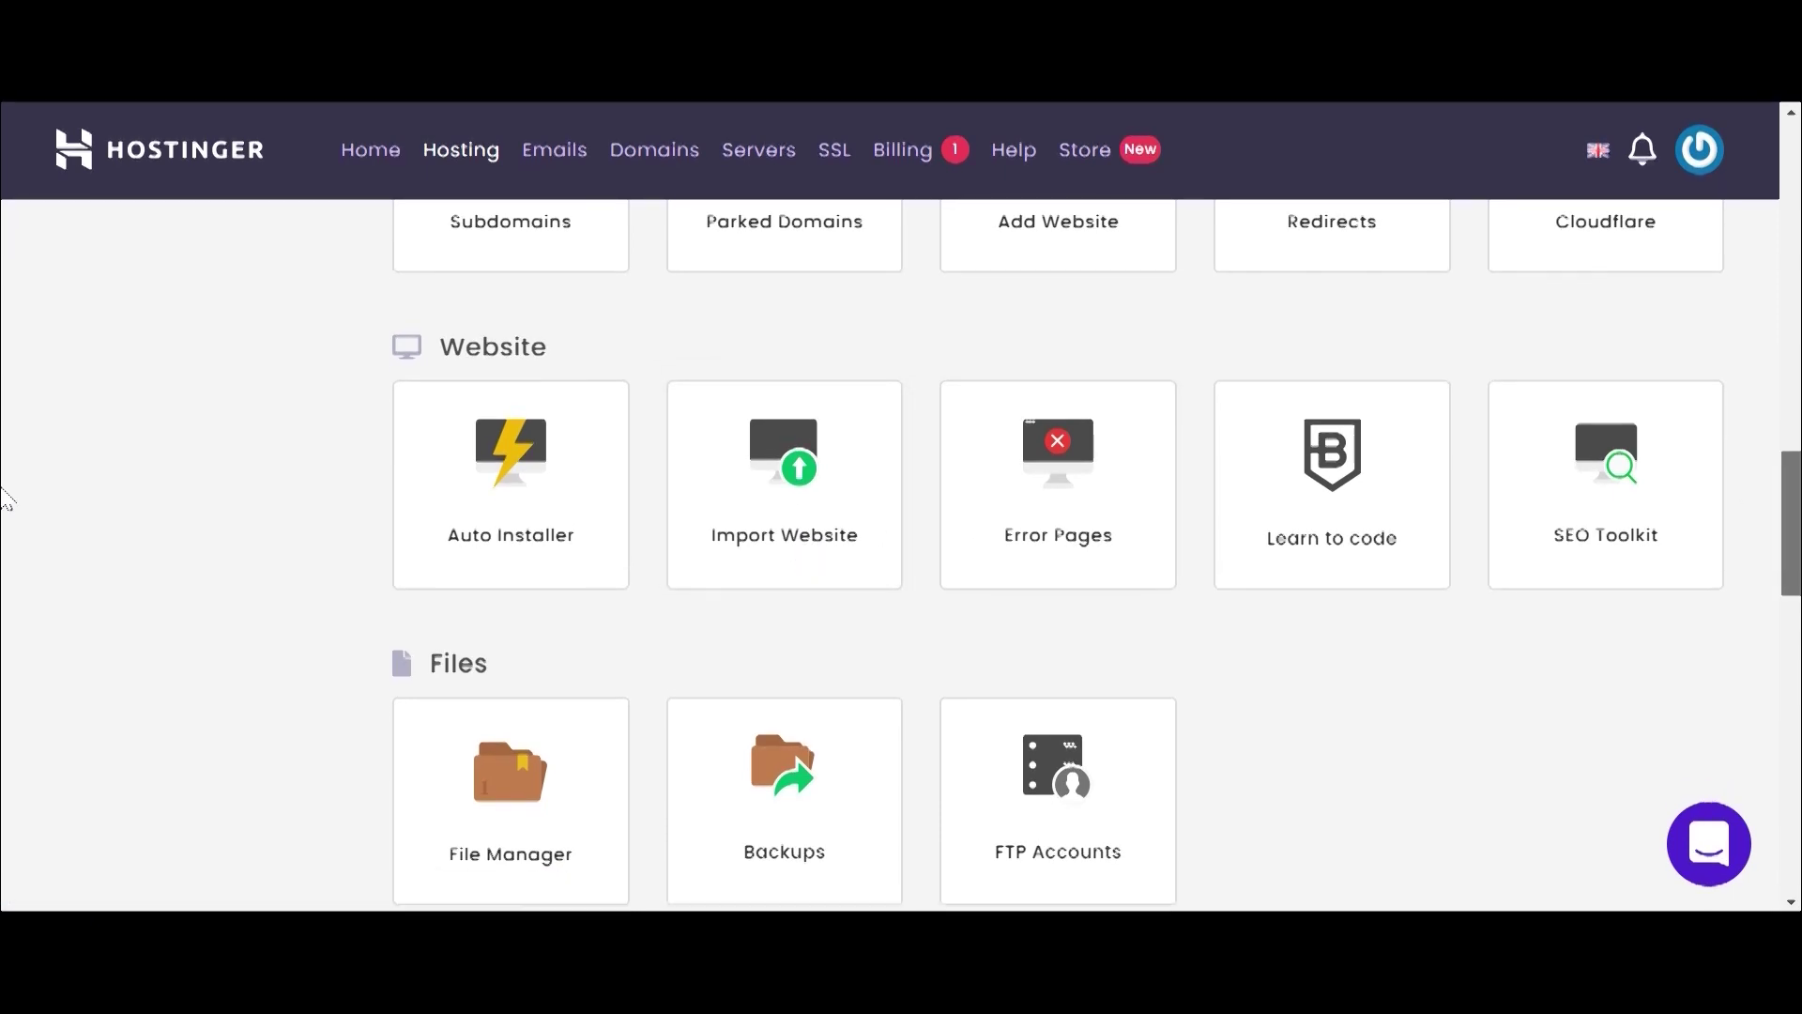
pyautogui.scroll(-1, 5, 582)
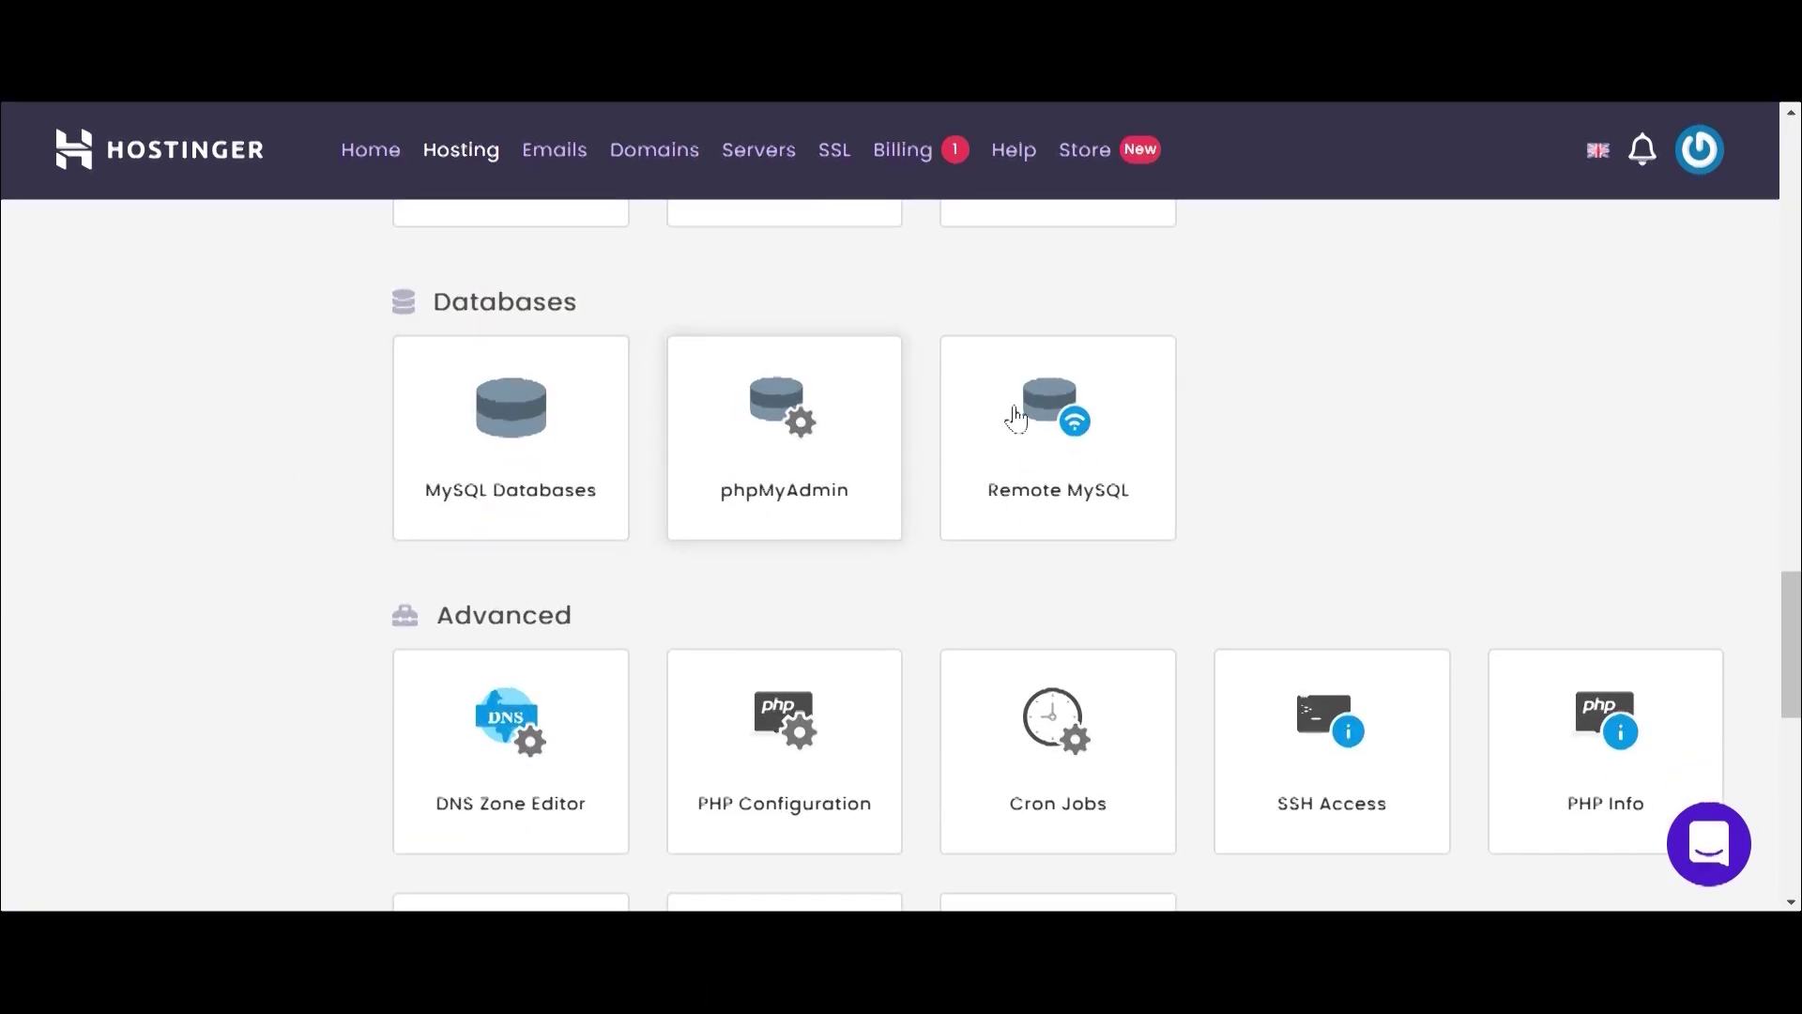
pyautogui.scroll(-10, 4, 669)
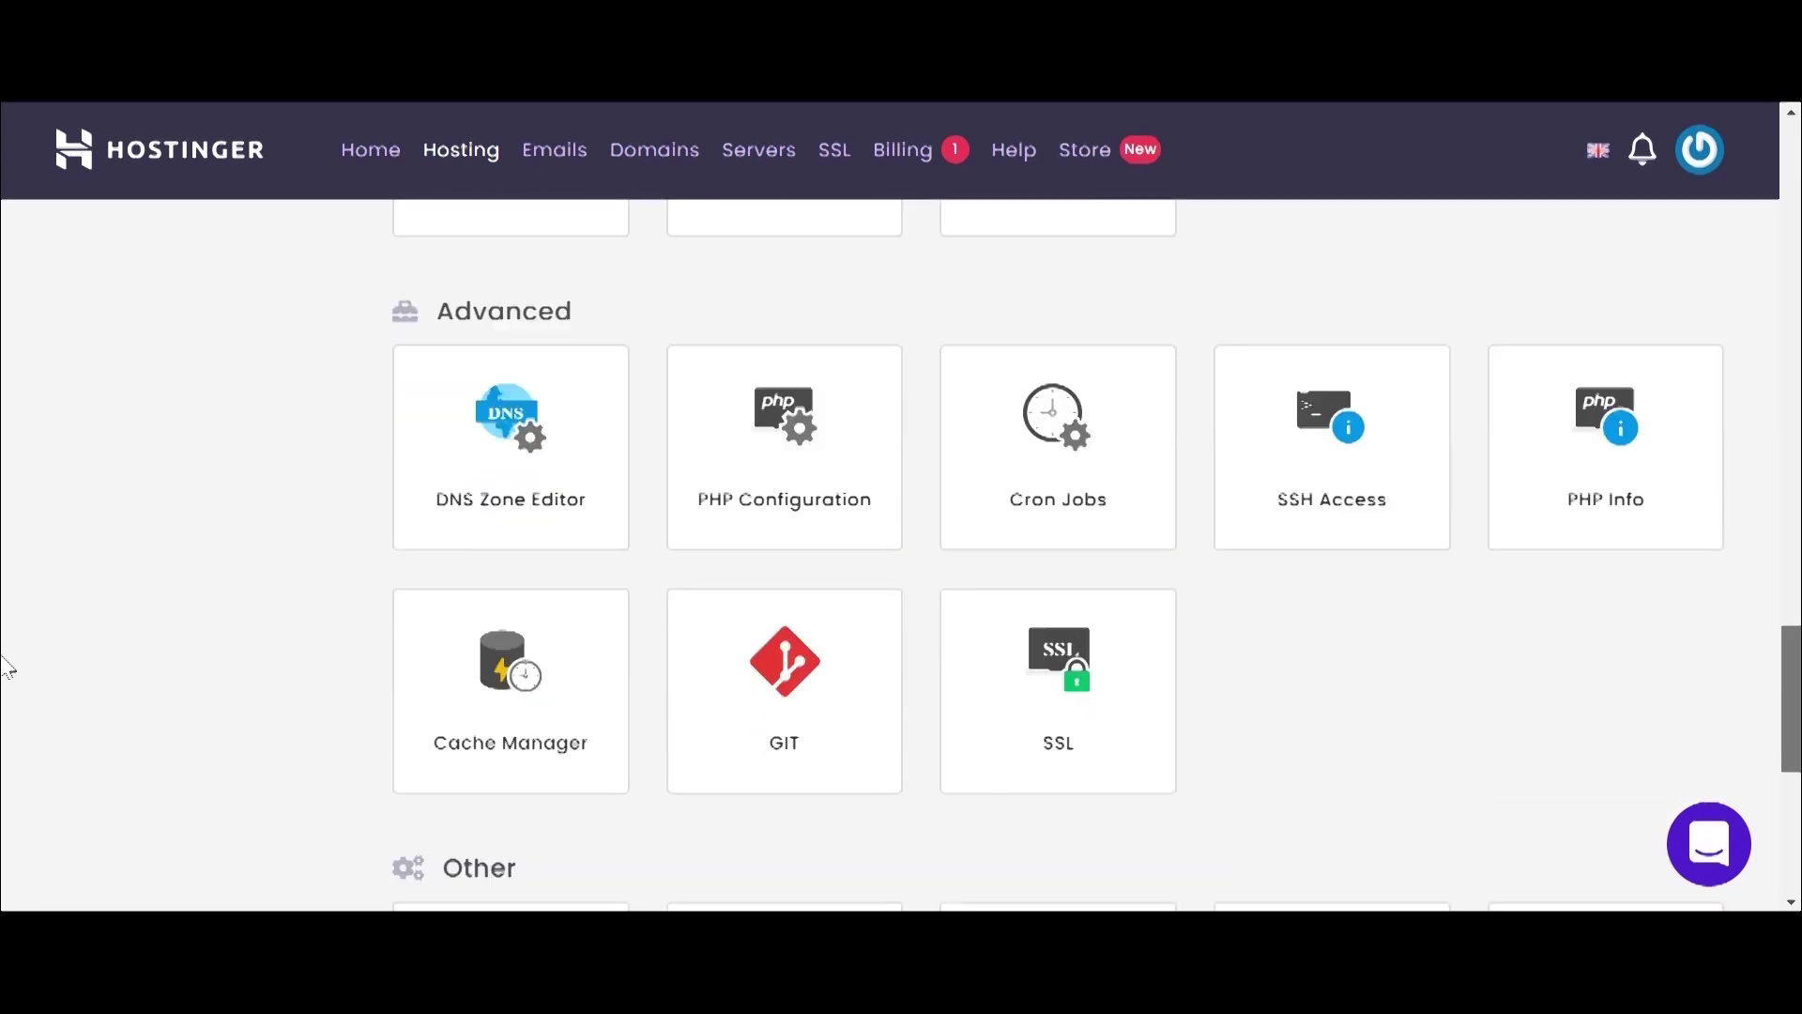
pyautogui.scroll(20, 2, 809)
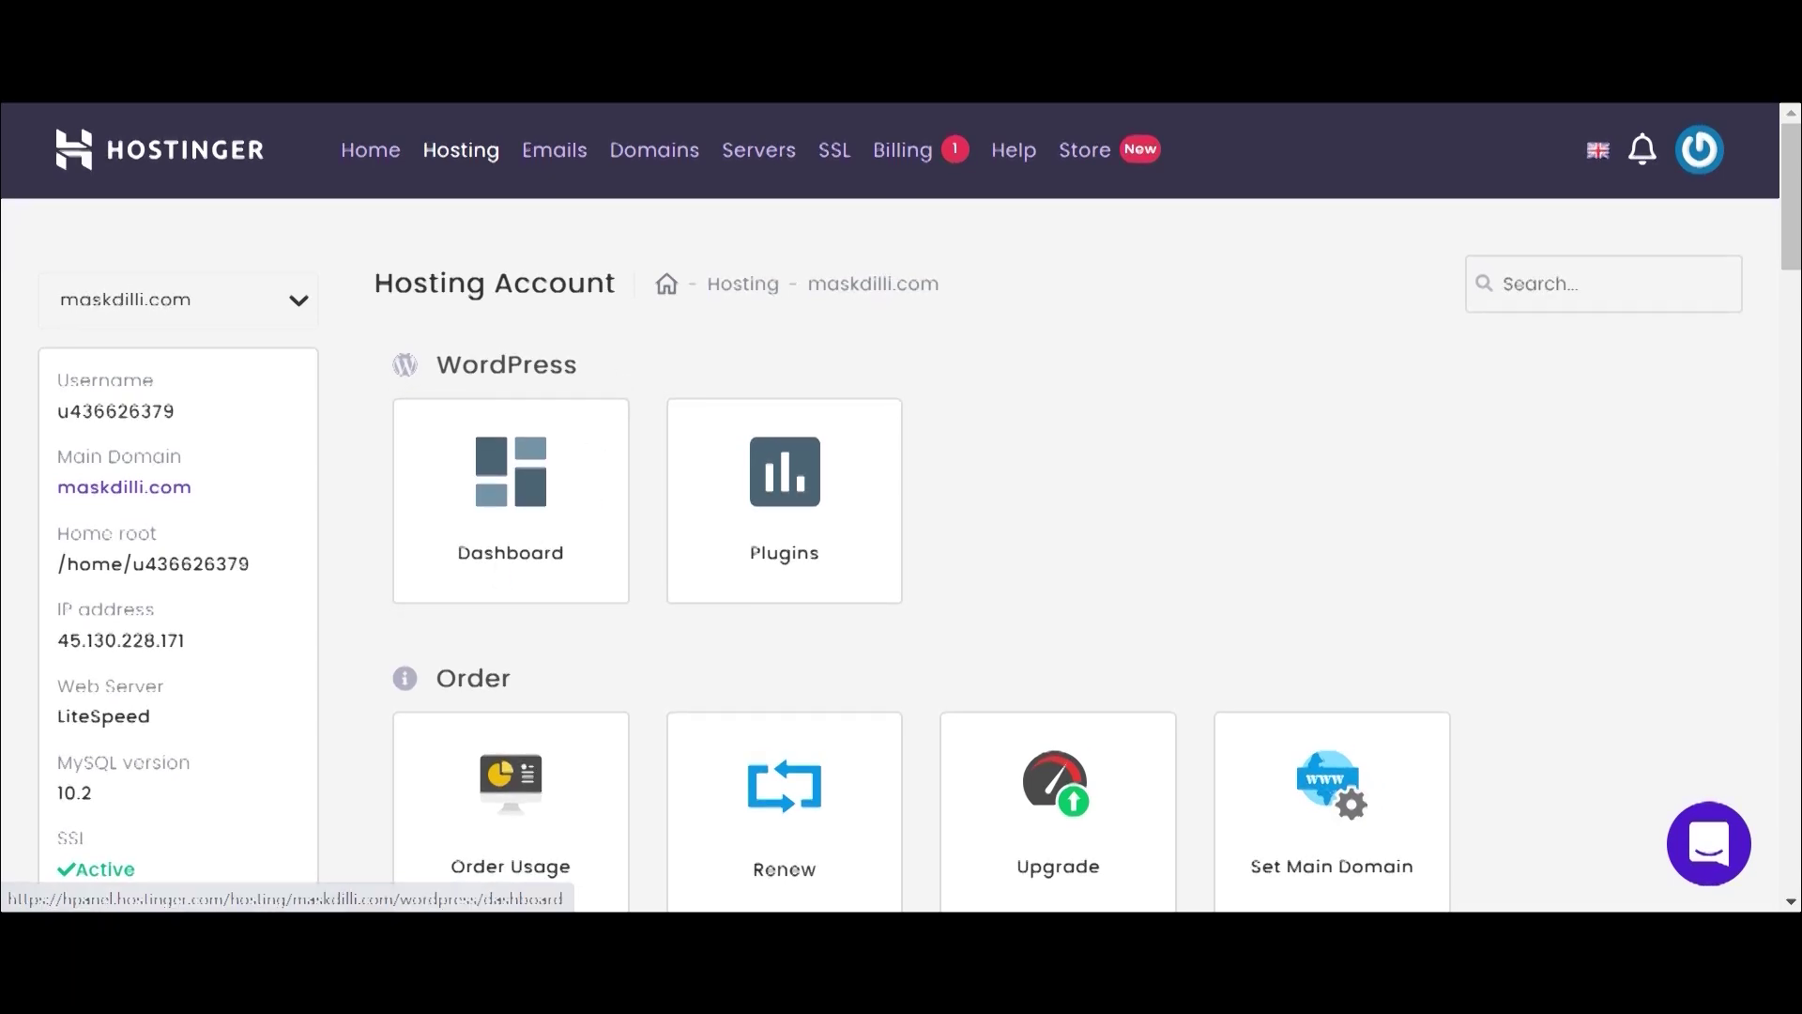
# Open the dashboard in the WordPress section of the maskdilli.com hosting account.
pyautogui.click(383, 375)
pyautogui.moveTo(383, 375); pyautogui.dragTo(595, 364)
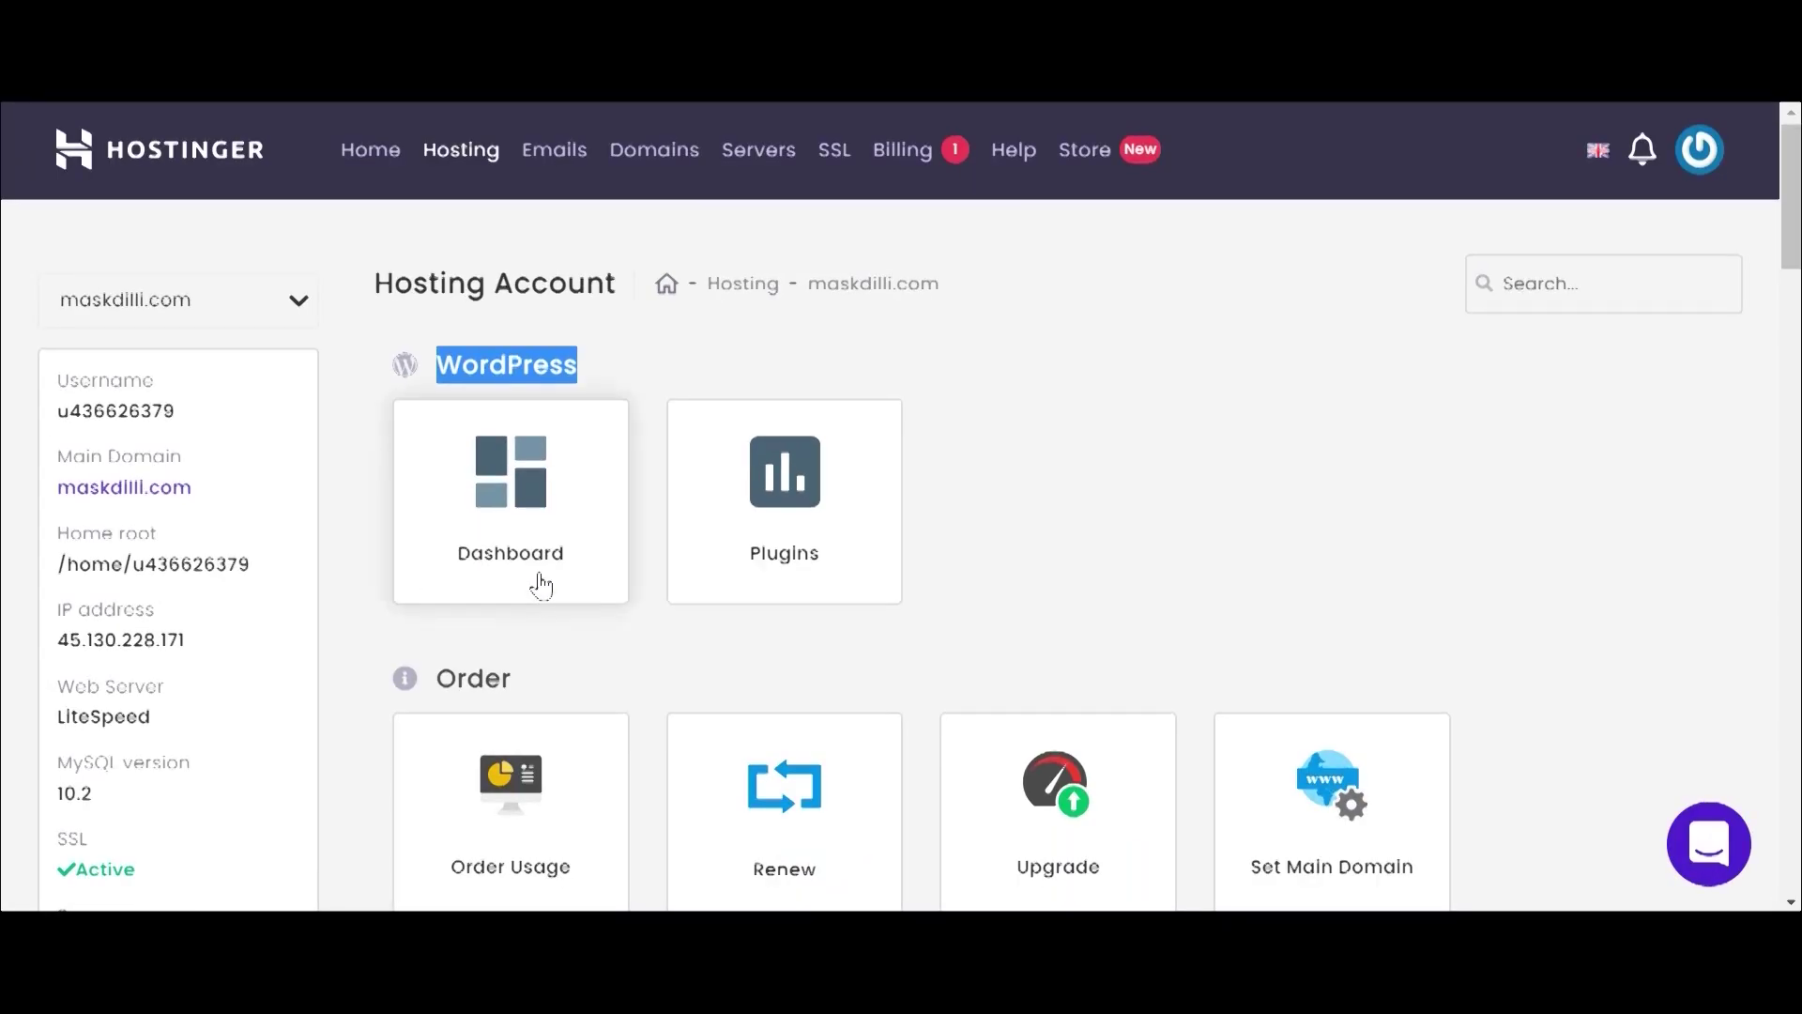
pyautogui.click(485, 592)
pyautogui.click(530, 514)
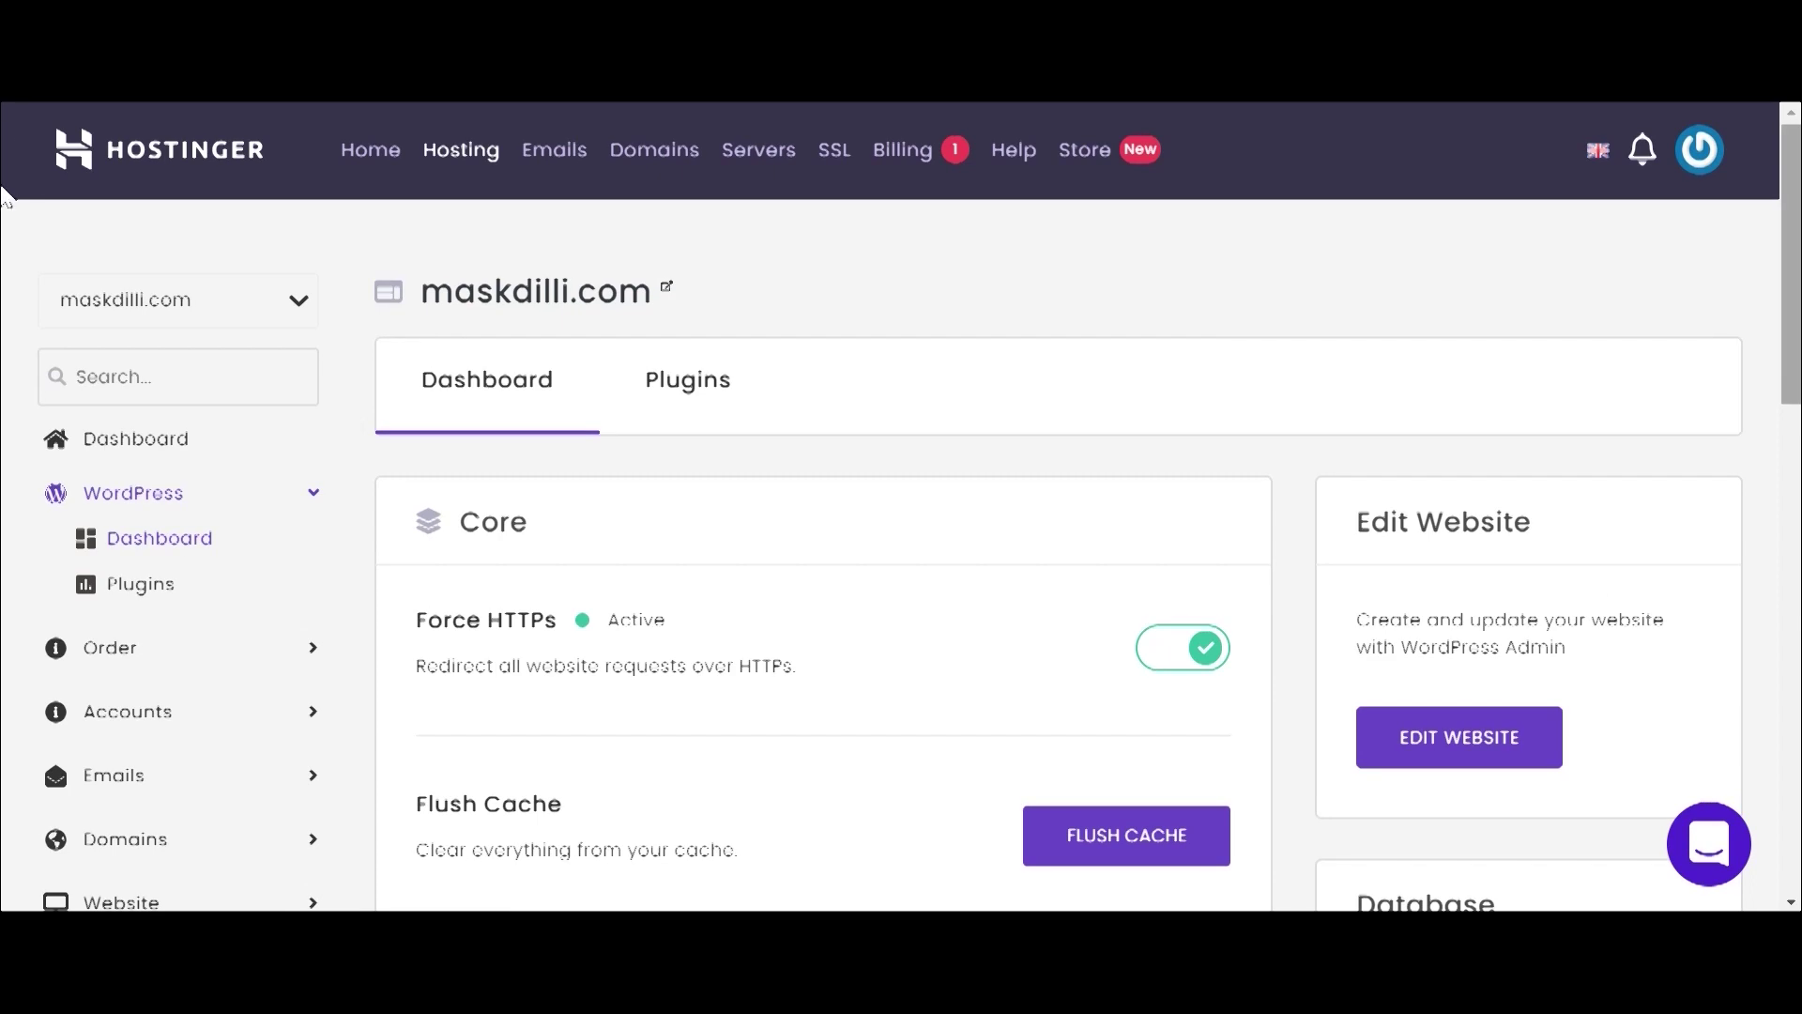
# Review the Speed & Security and PHP version settings, and open WordPress Admin to edit the website.
pyautogui.scroll(-14, 6, 460)
pyautogui.scroll(7, 7, 657)
pyautogui.scroll(-1, 7, 453)
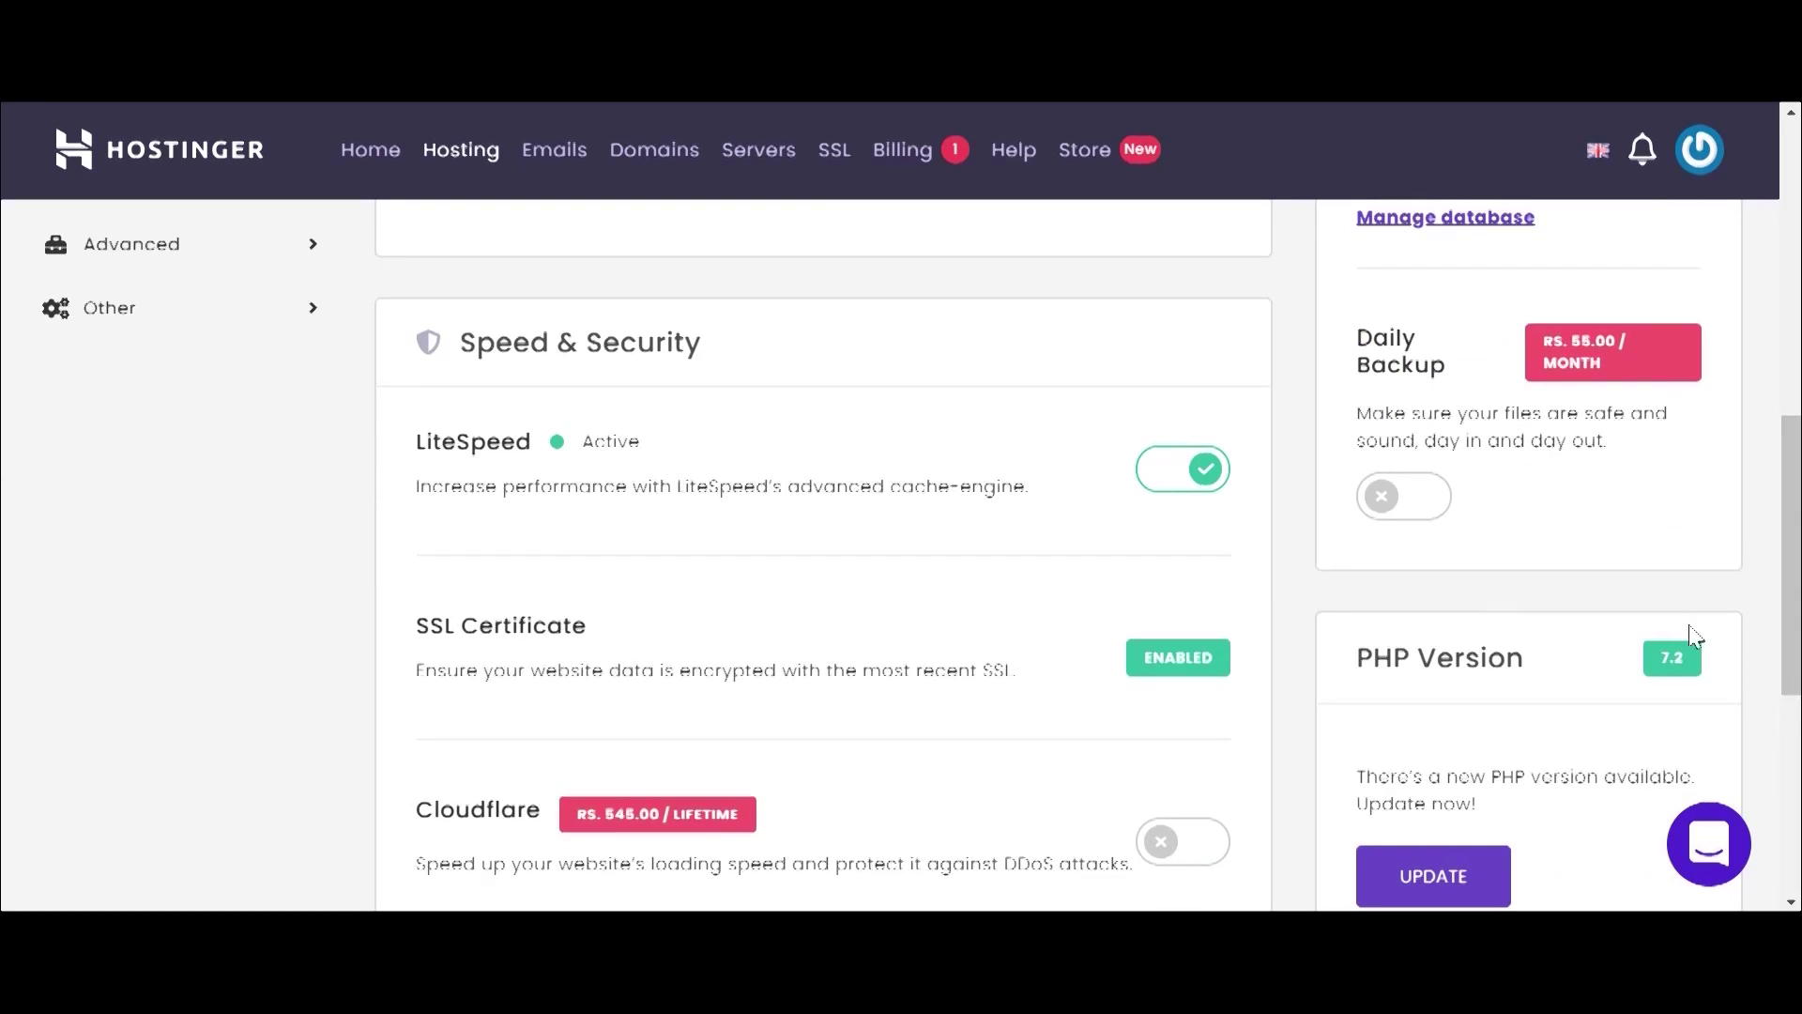
pyautogui.scroll(8, 8, 595)
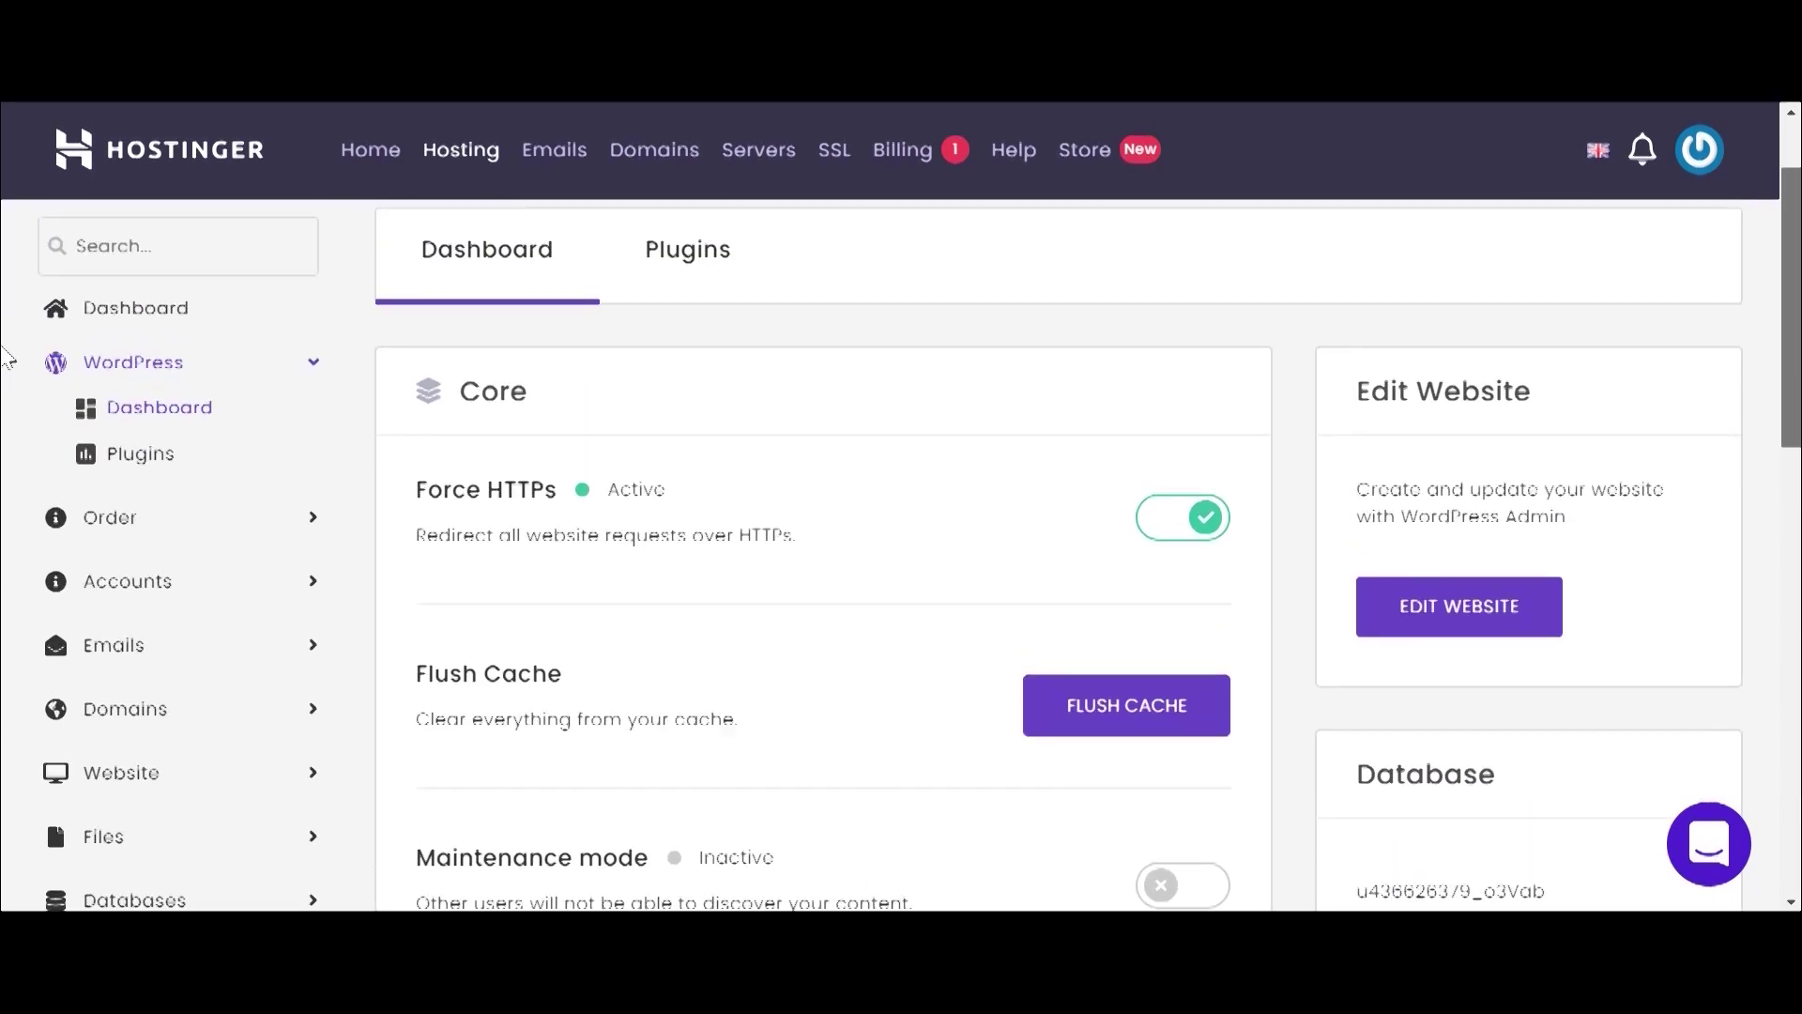
pyautogui.scroll(2, 6, 358)
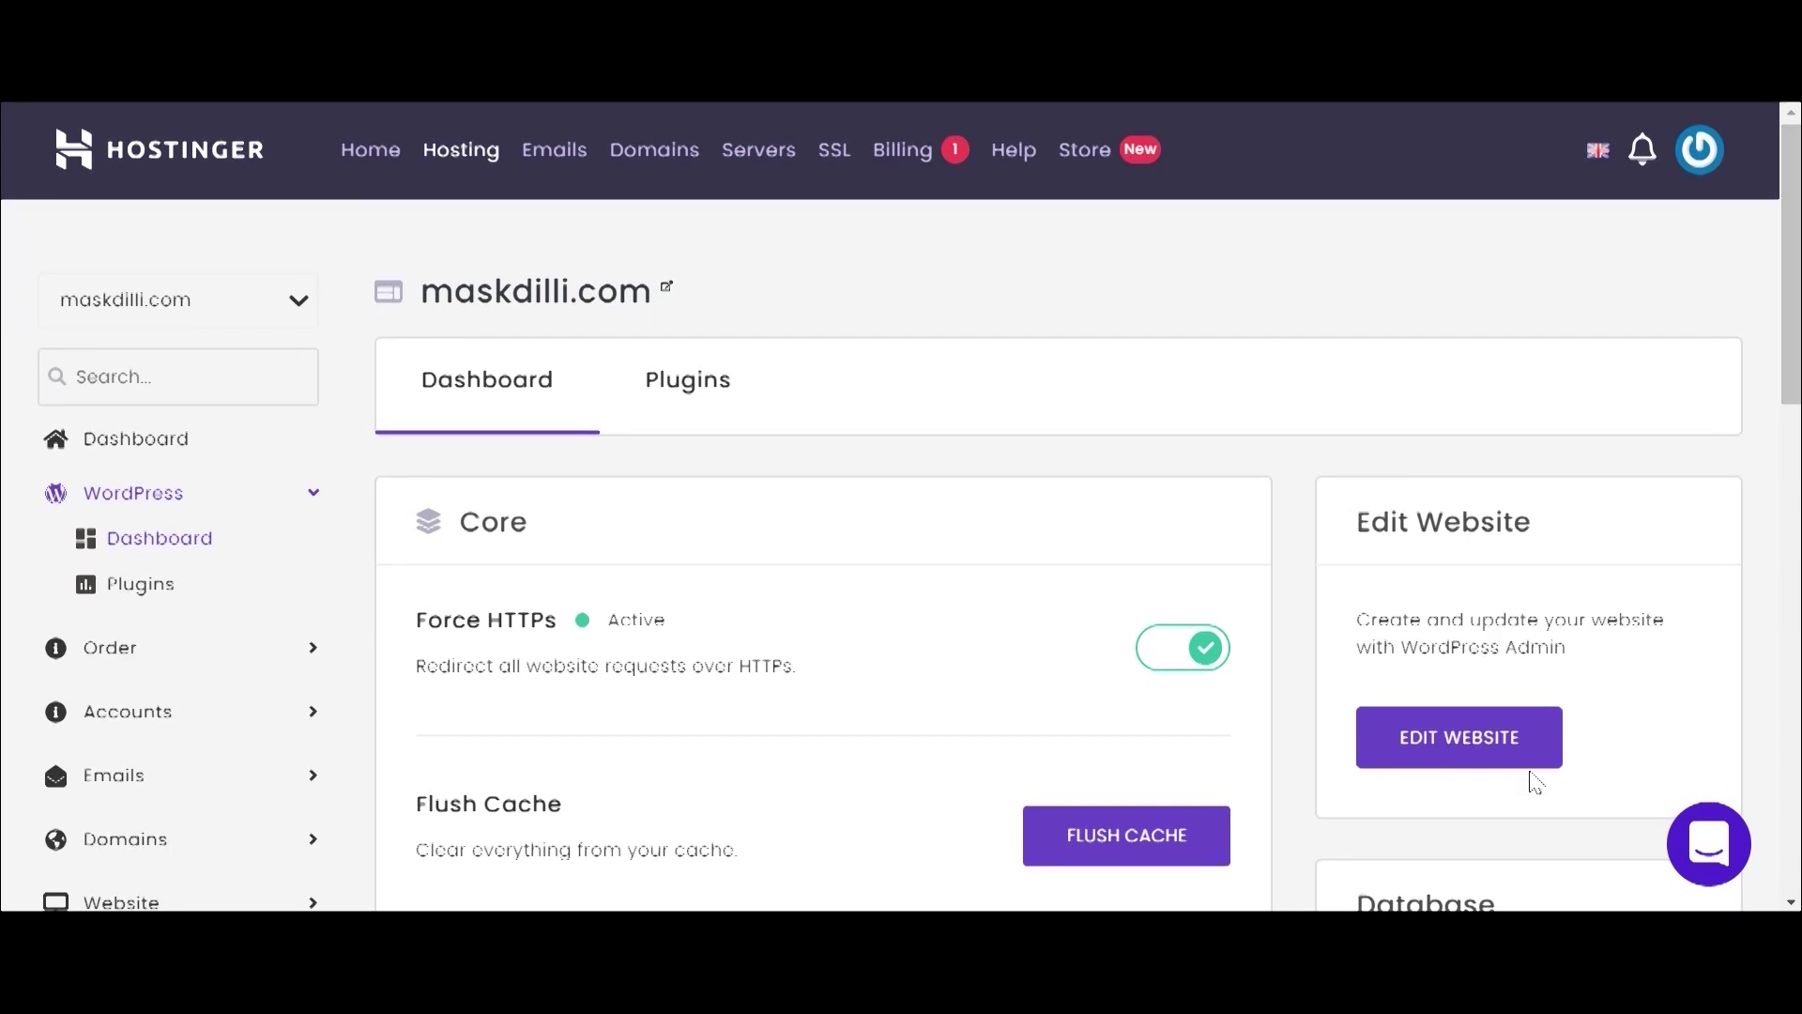
pyautogui.scroll(4, 1492, 684)
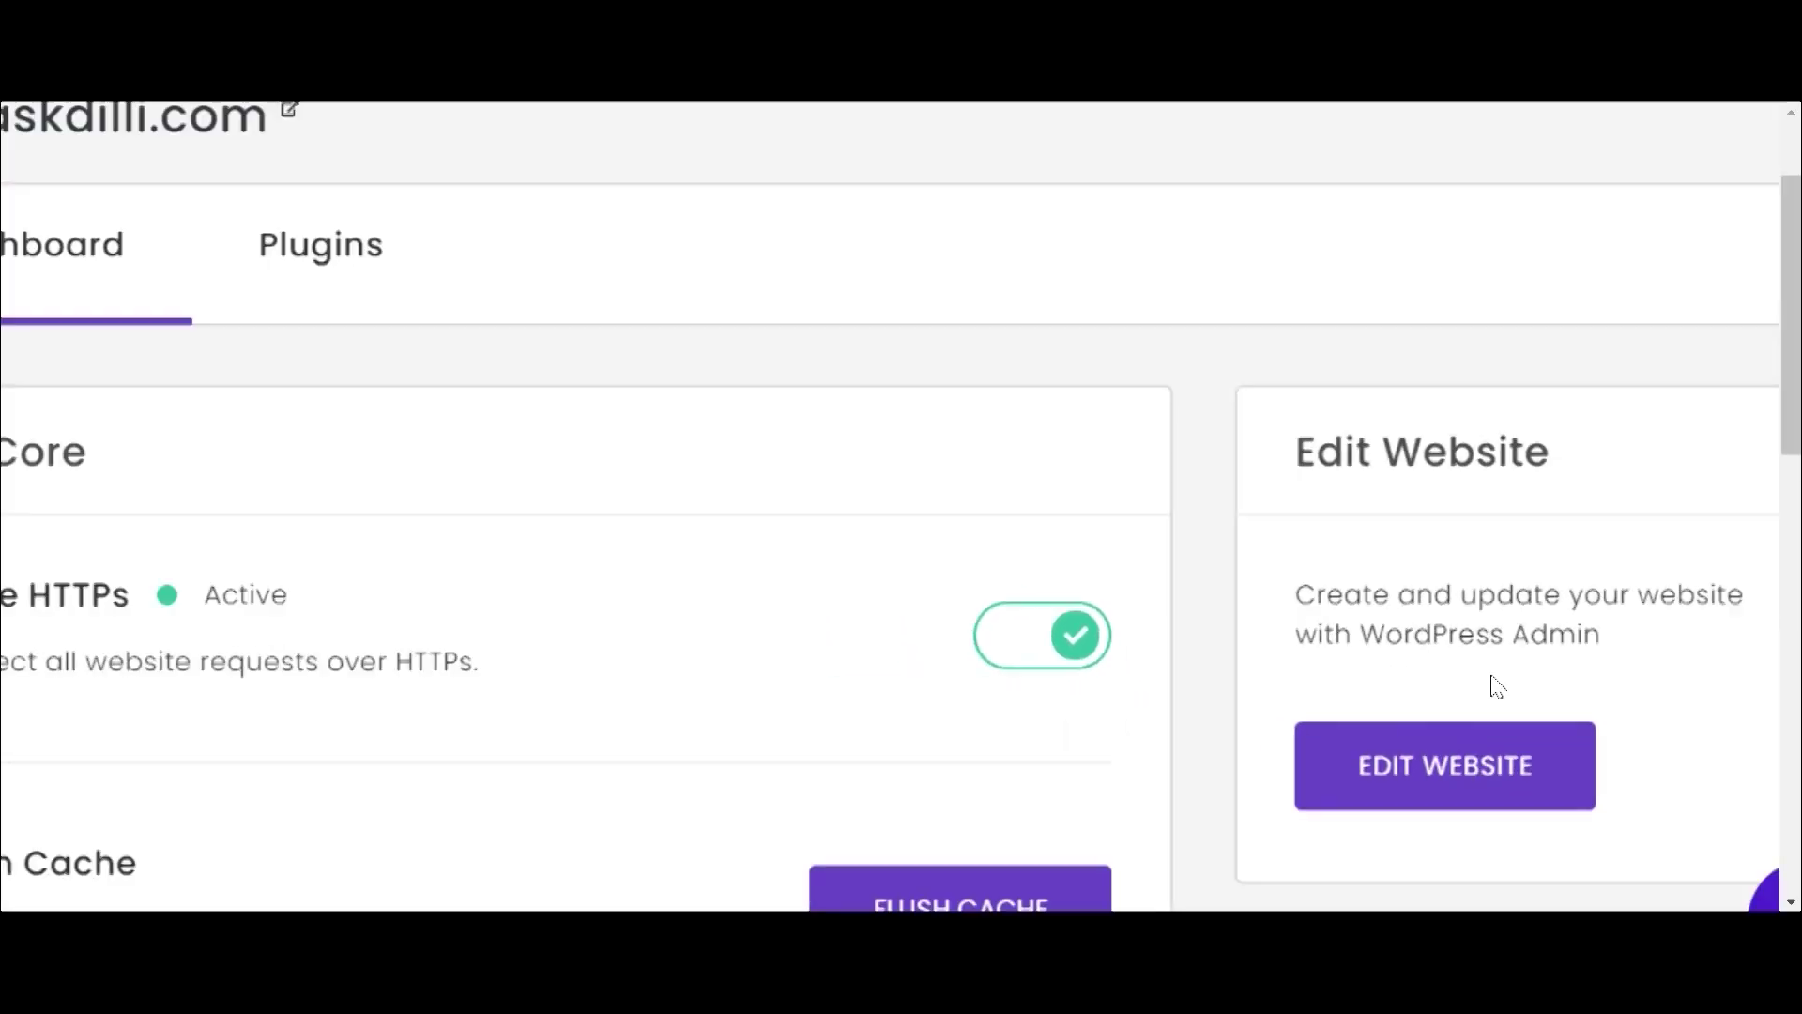
pyautogui.scroll(-4, 1495, 685)
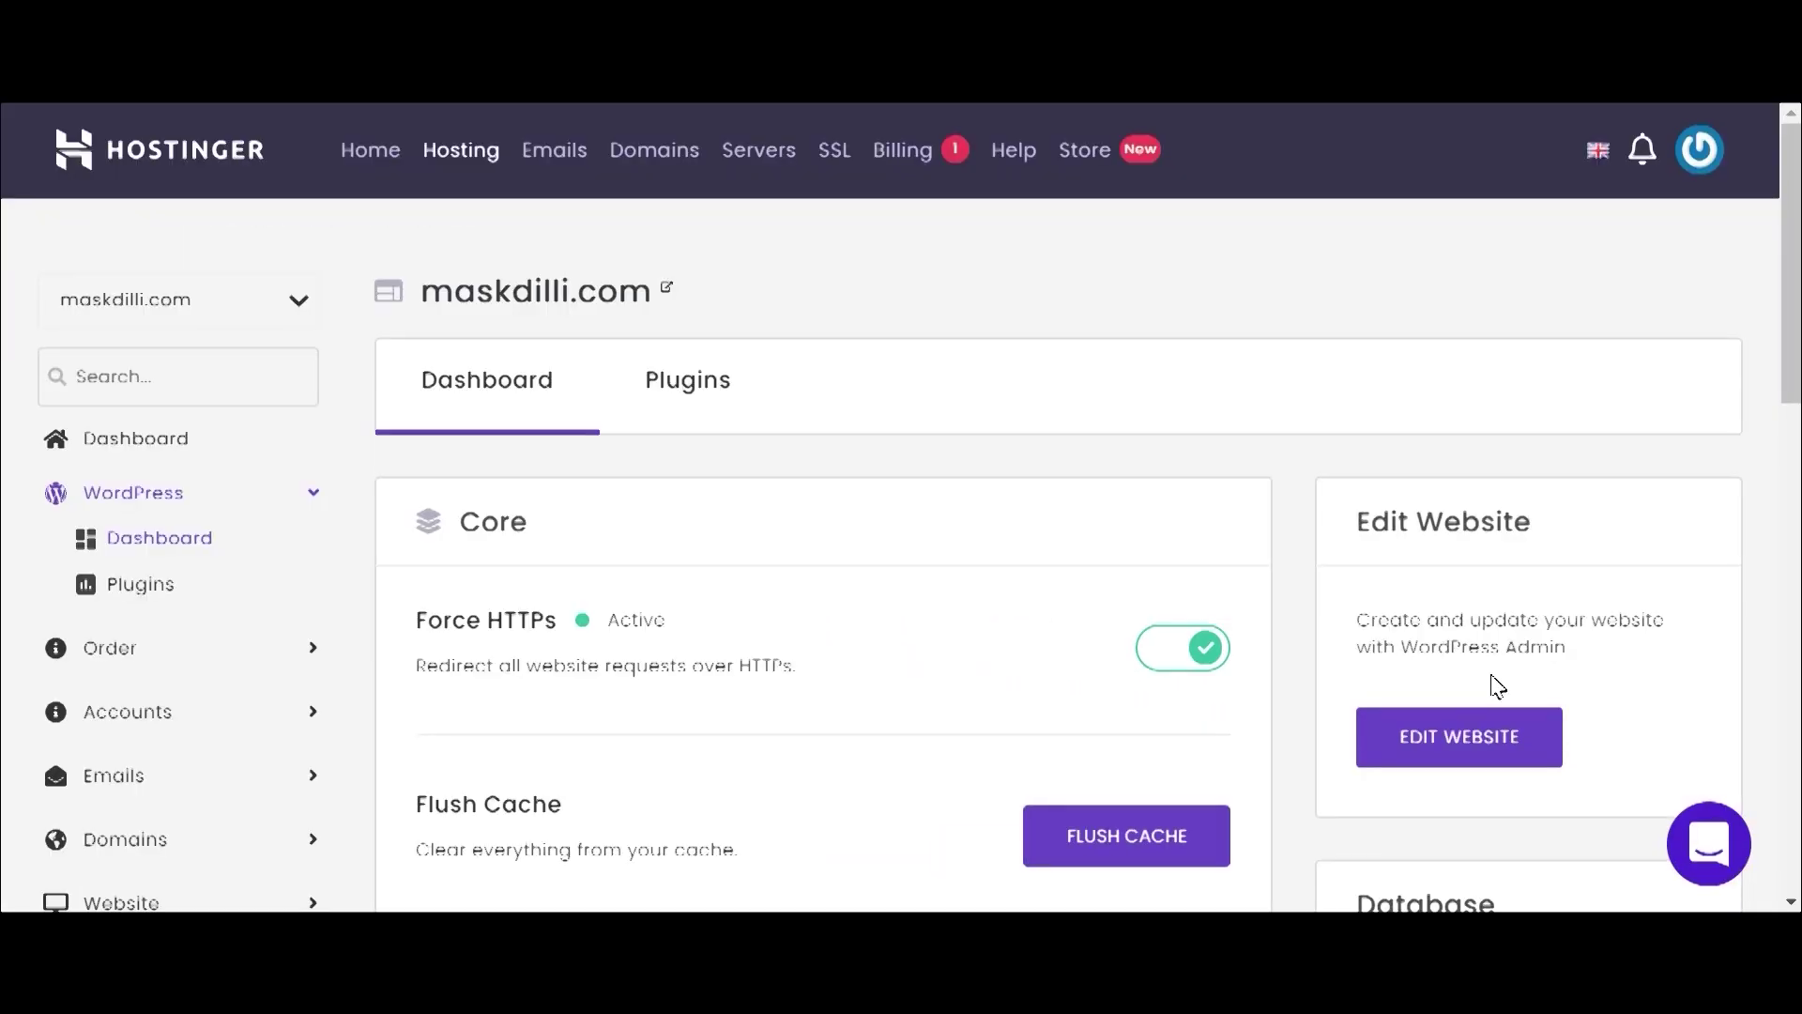
pyautogui.click(1519, 736)
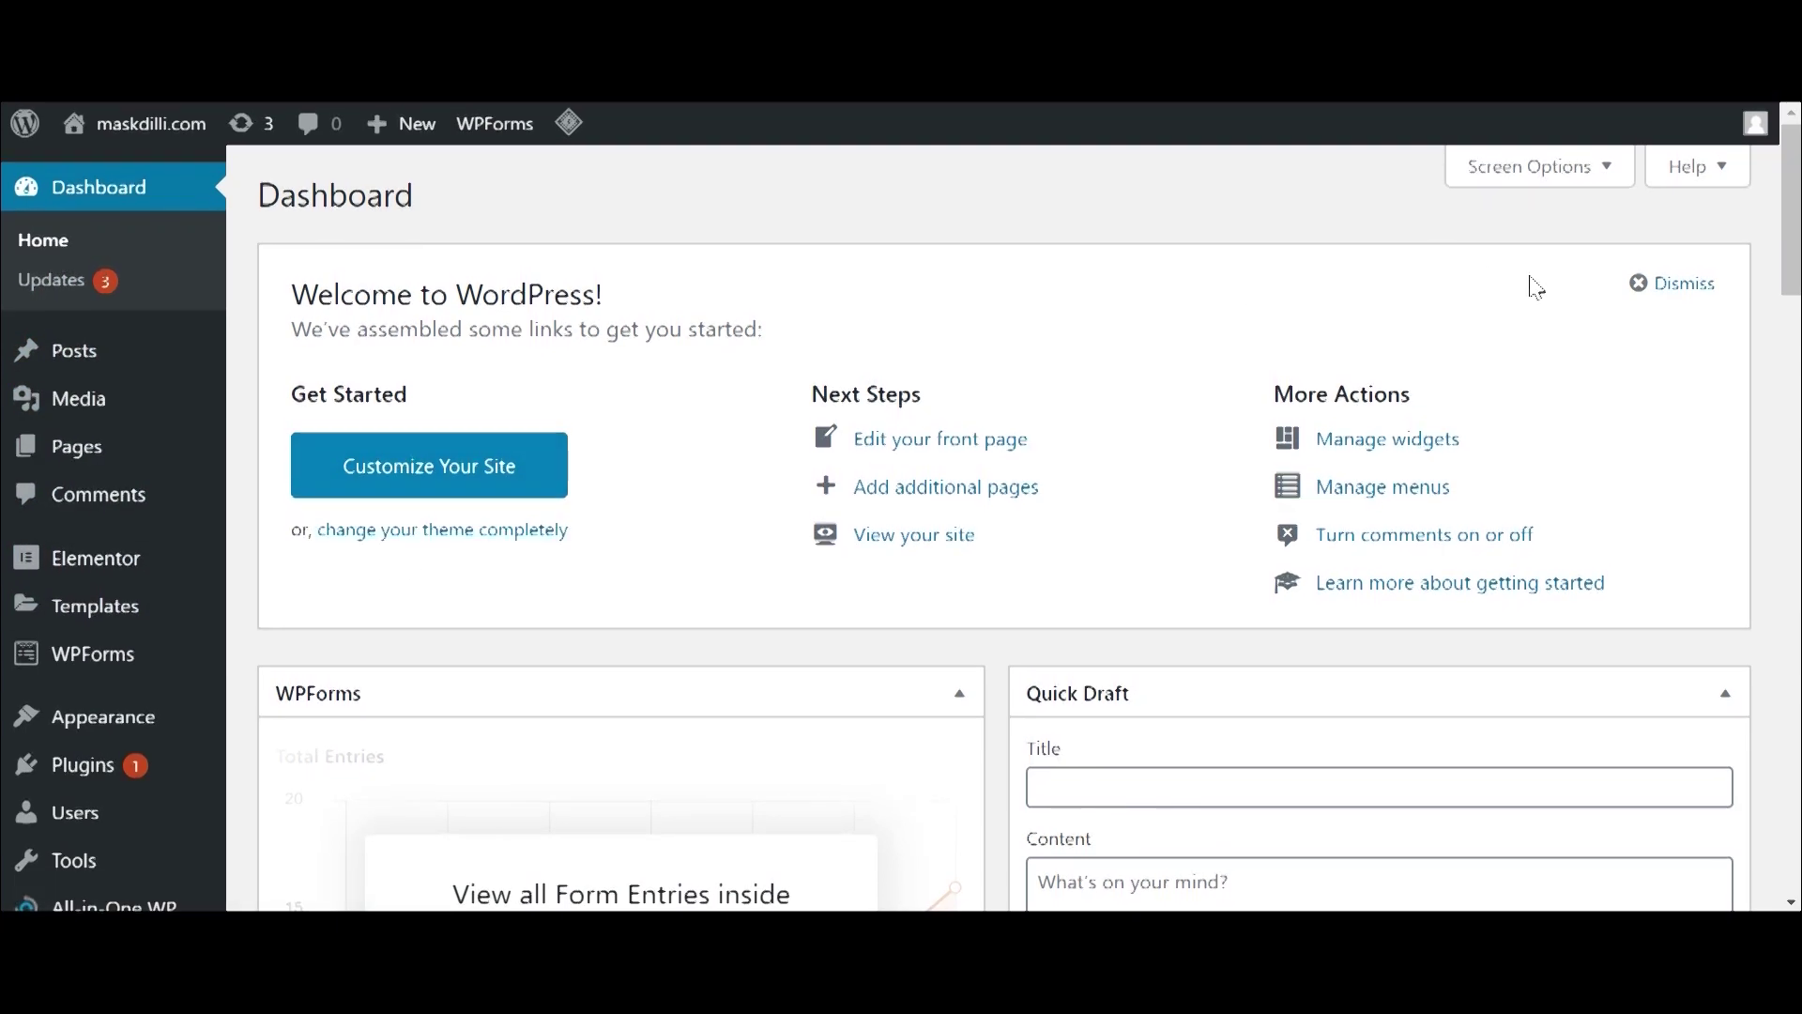
# View the live home page down to the service cards and return to the WordPress dashboard.
pyautogui.moveTo(1792, 252)
pyautogui.mouseDown()
pyautogui.moveTo(1793, 413)
pyautogui.moveTo(1792, 266)
pyautogui.mouseUp()
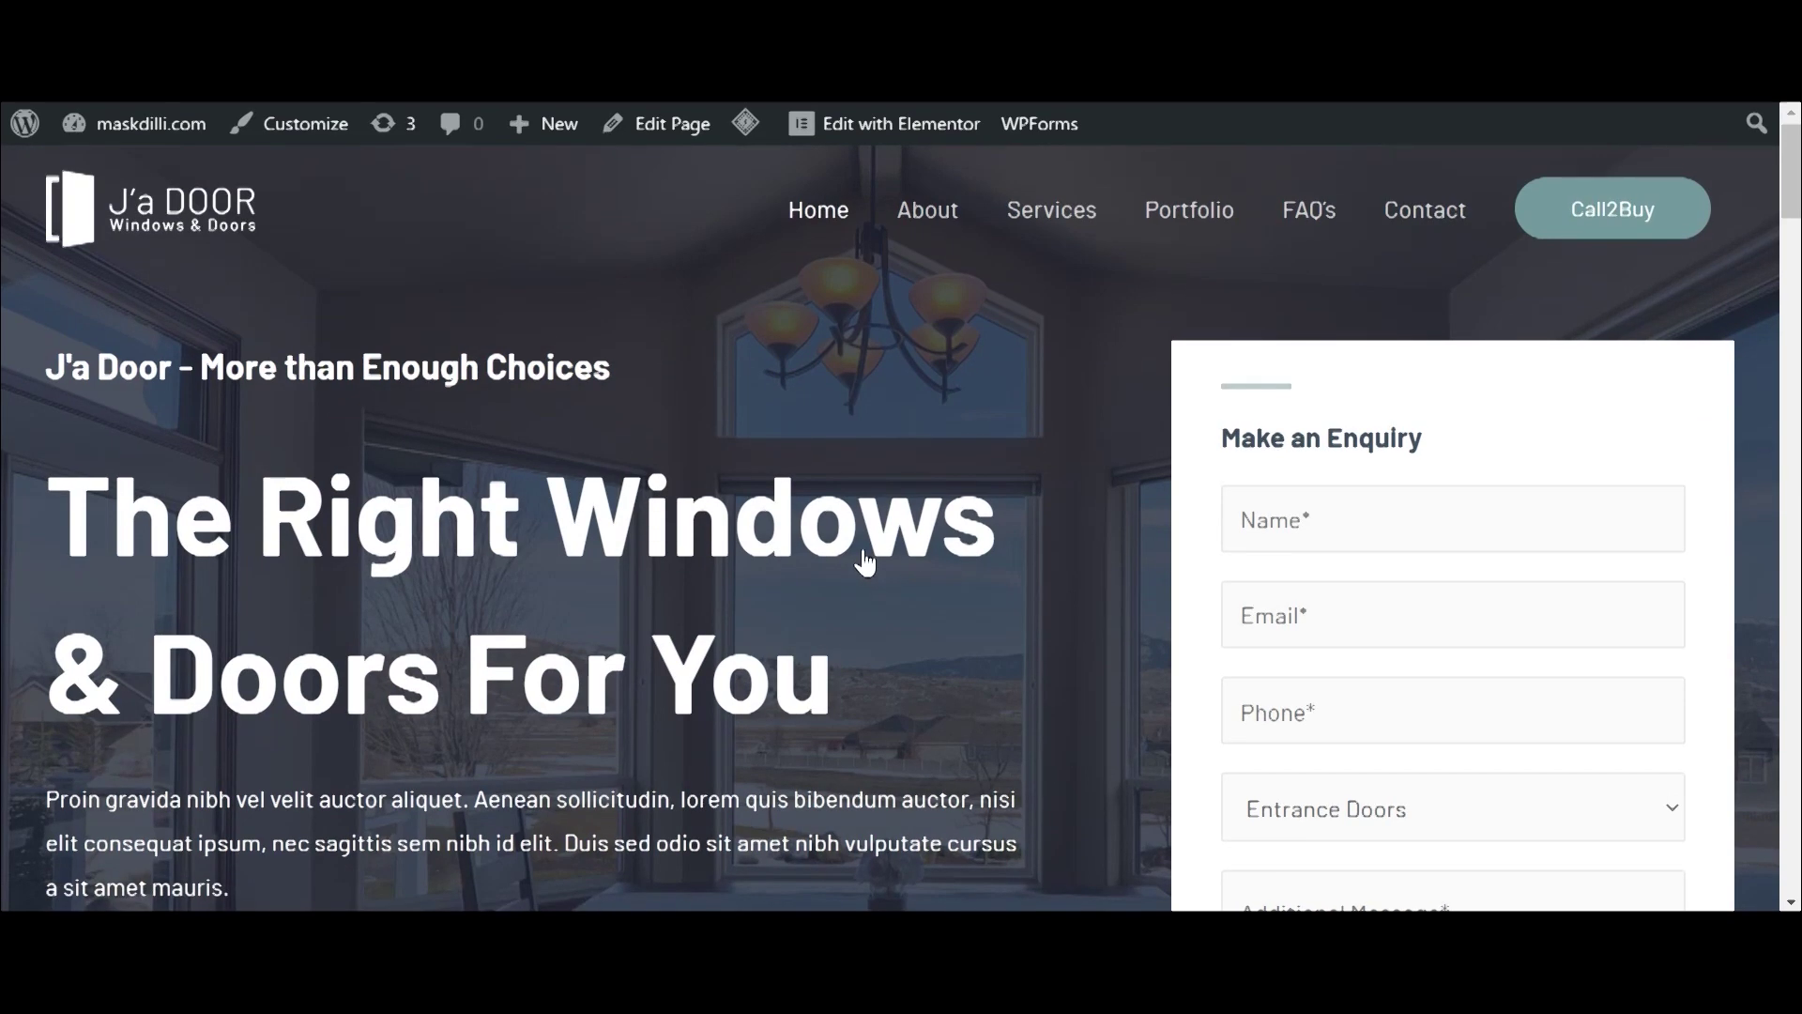
pyautogui.scroll(-12, 901, 526)
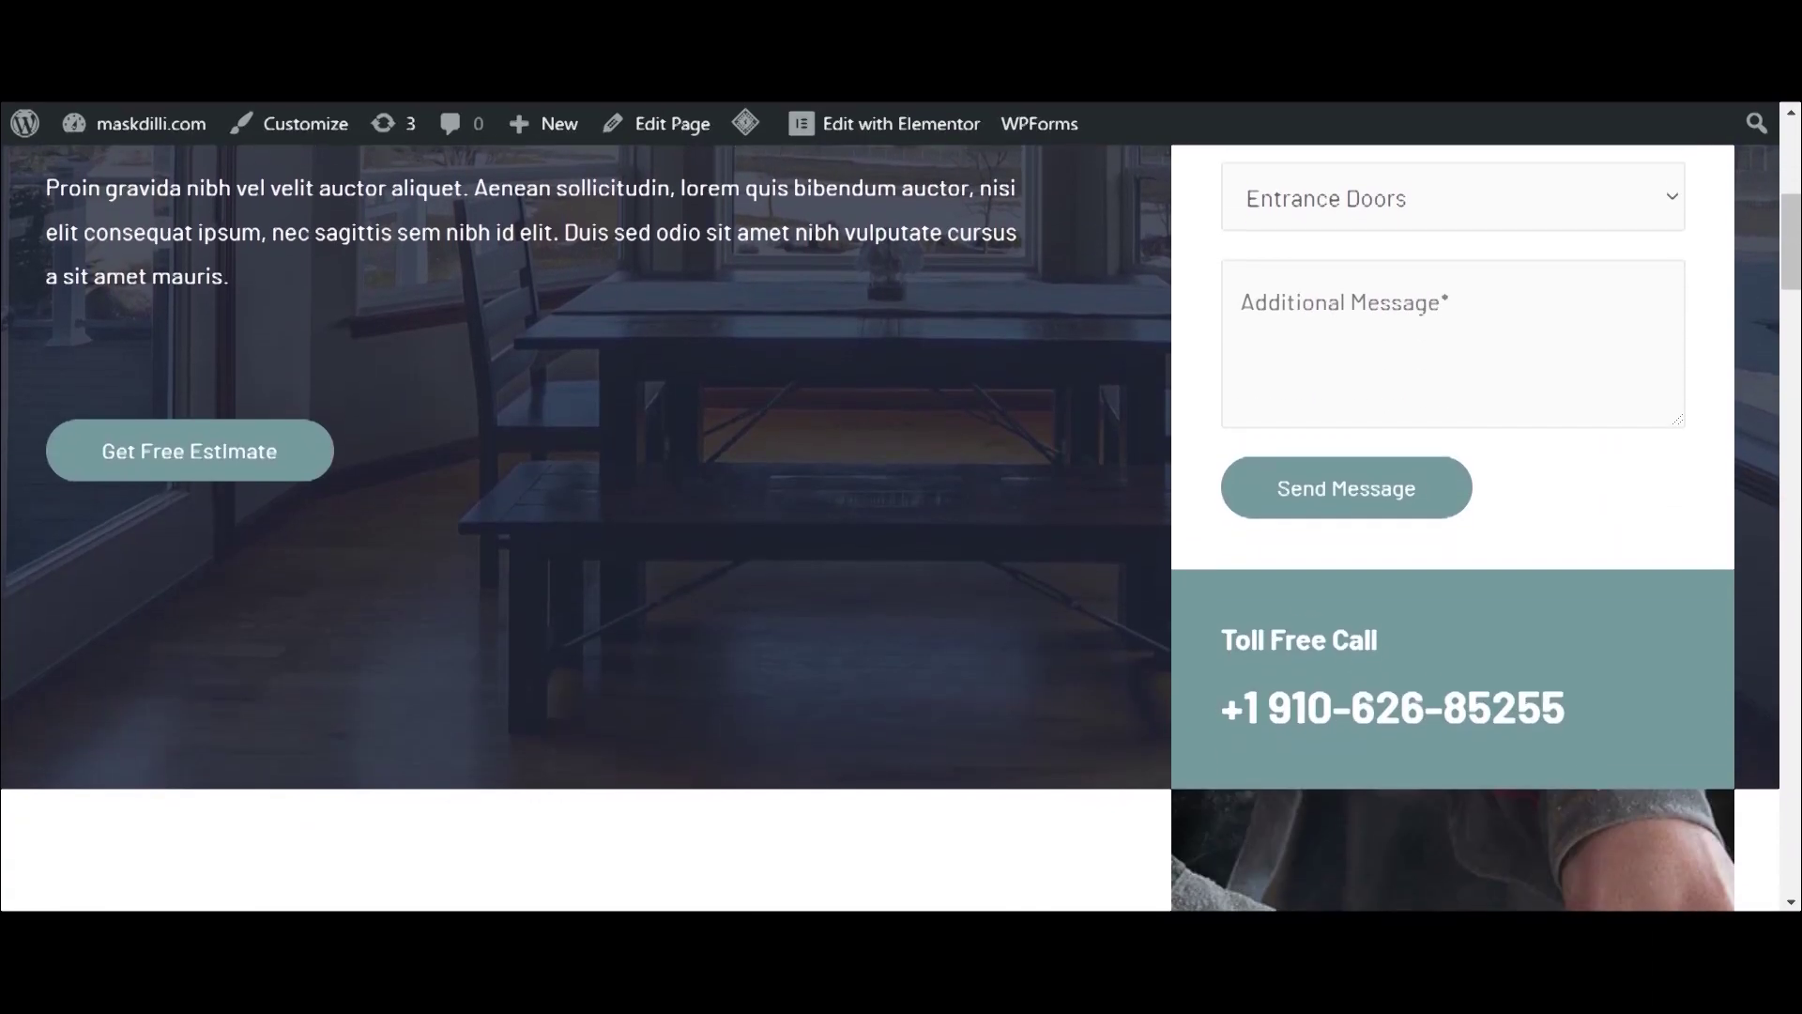
pyautogui.scroll(-10, 901, 525)
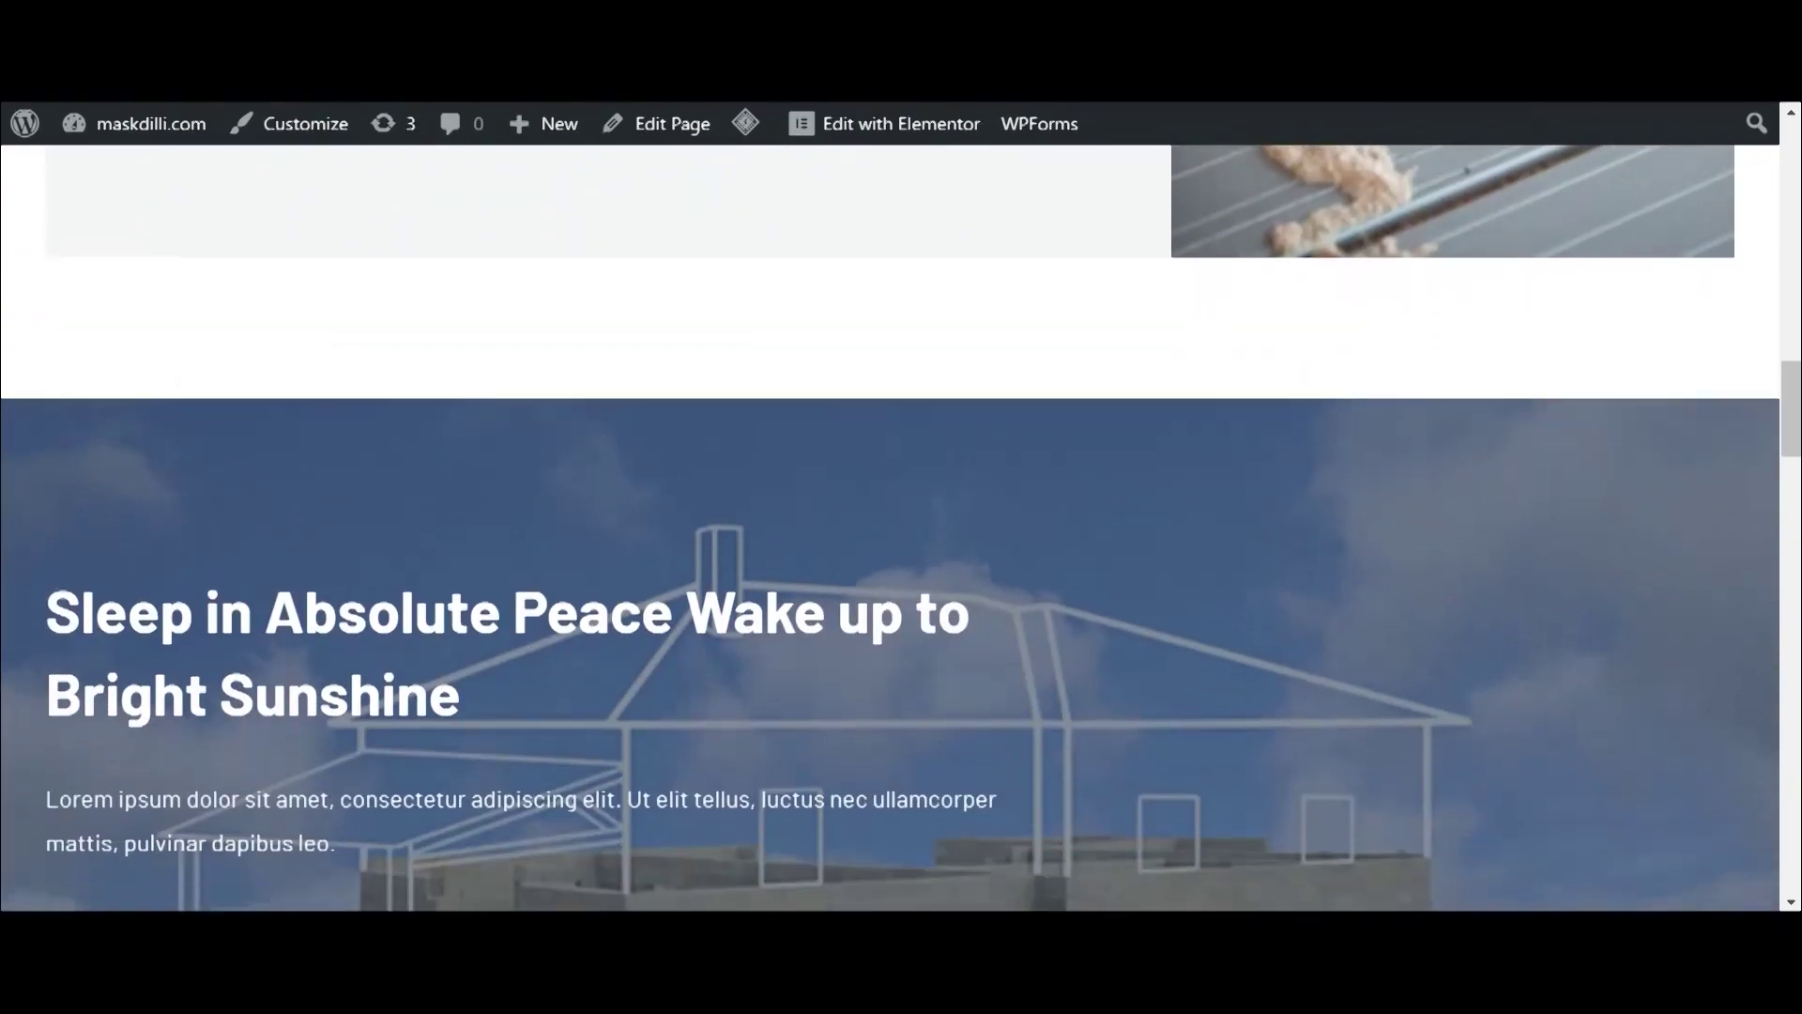
pyautogui.scroll(-10, 902, 526)
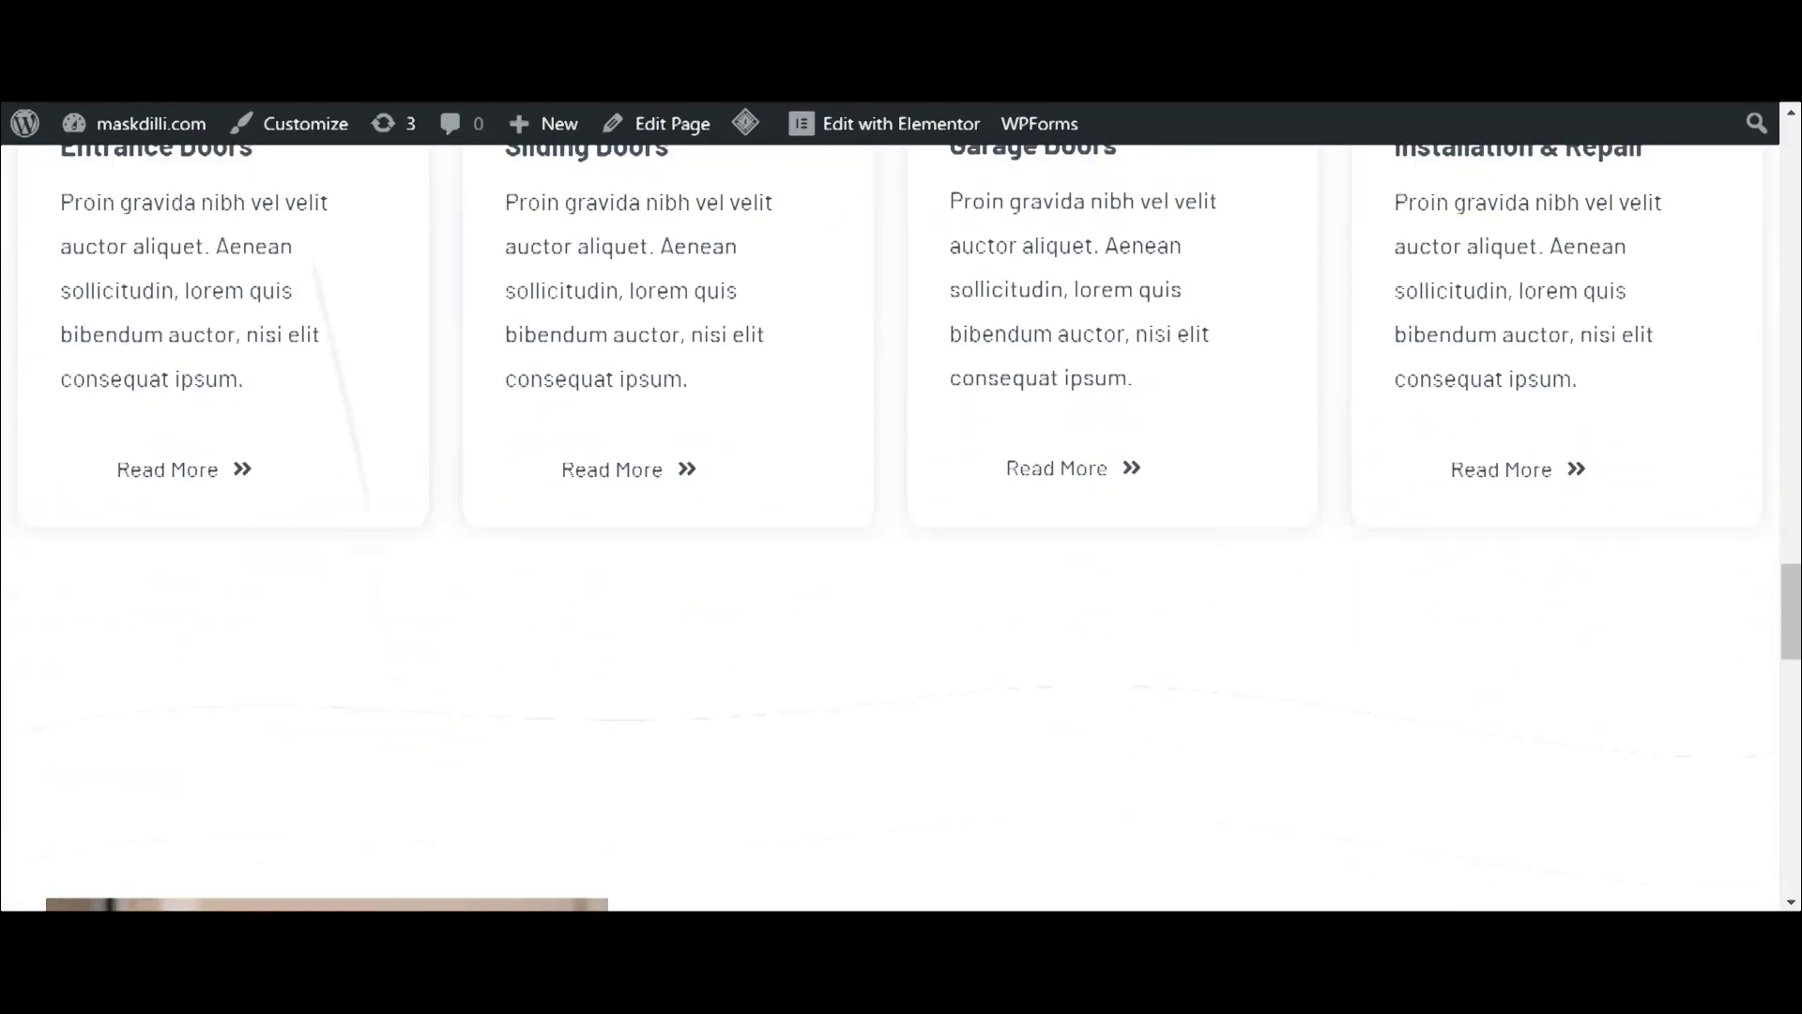
pyautogui.scroll(15, 901, 526)
pyautogui.scroll(8, 901, 525)
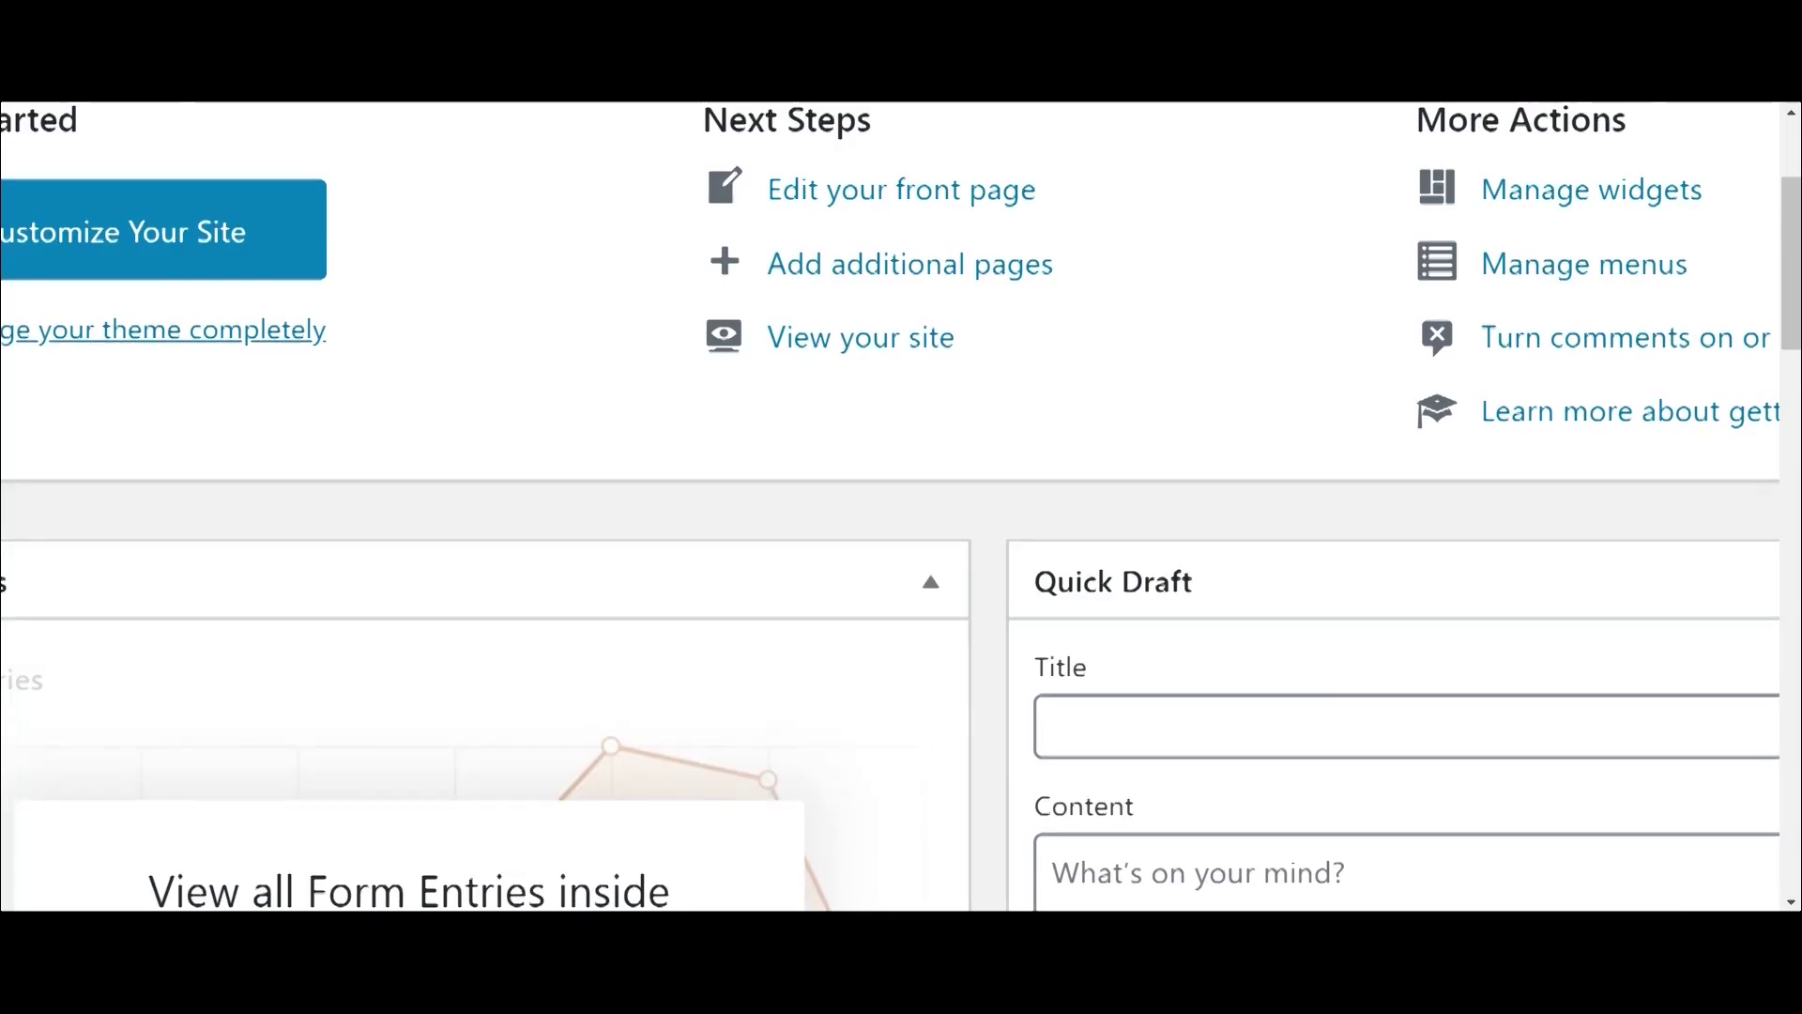
pyautogui.scroll(2, 901, 507)
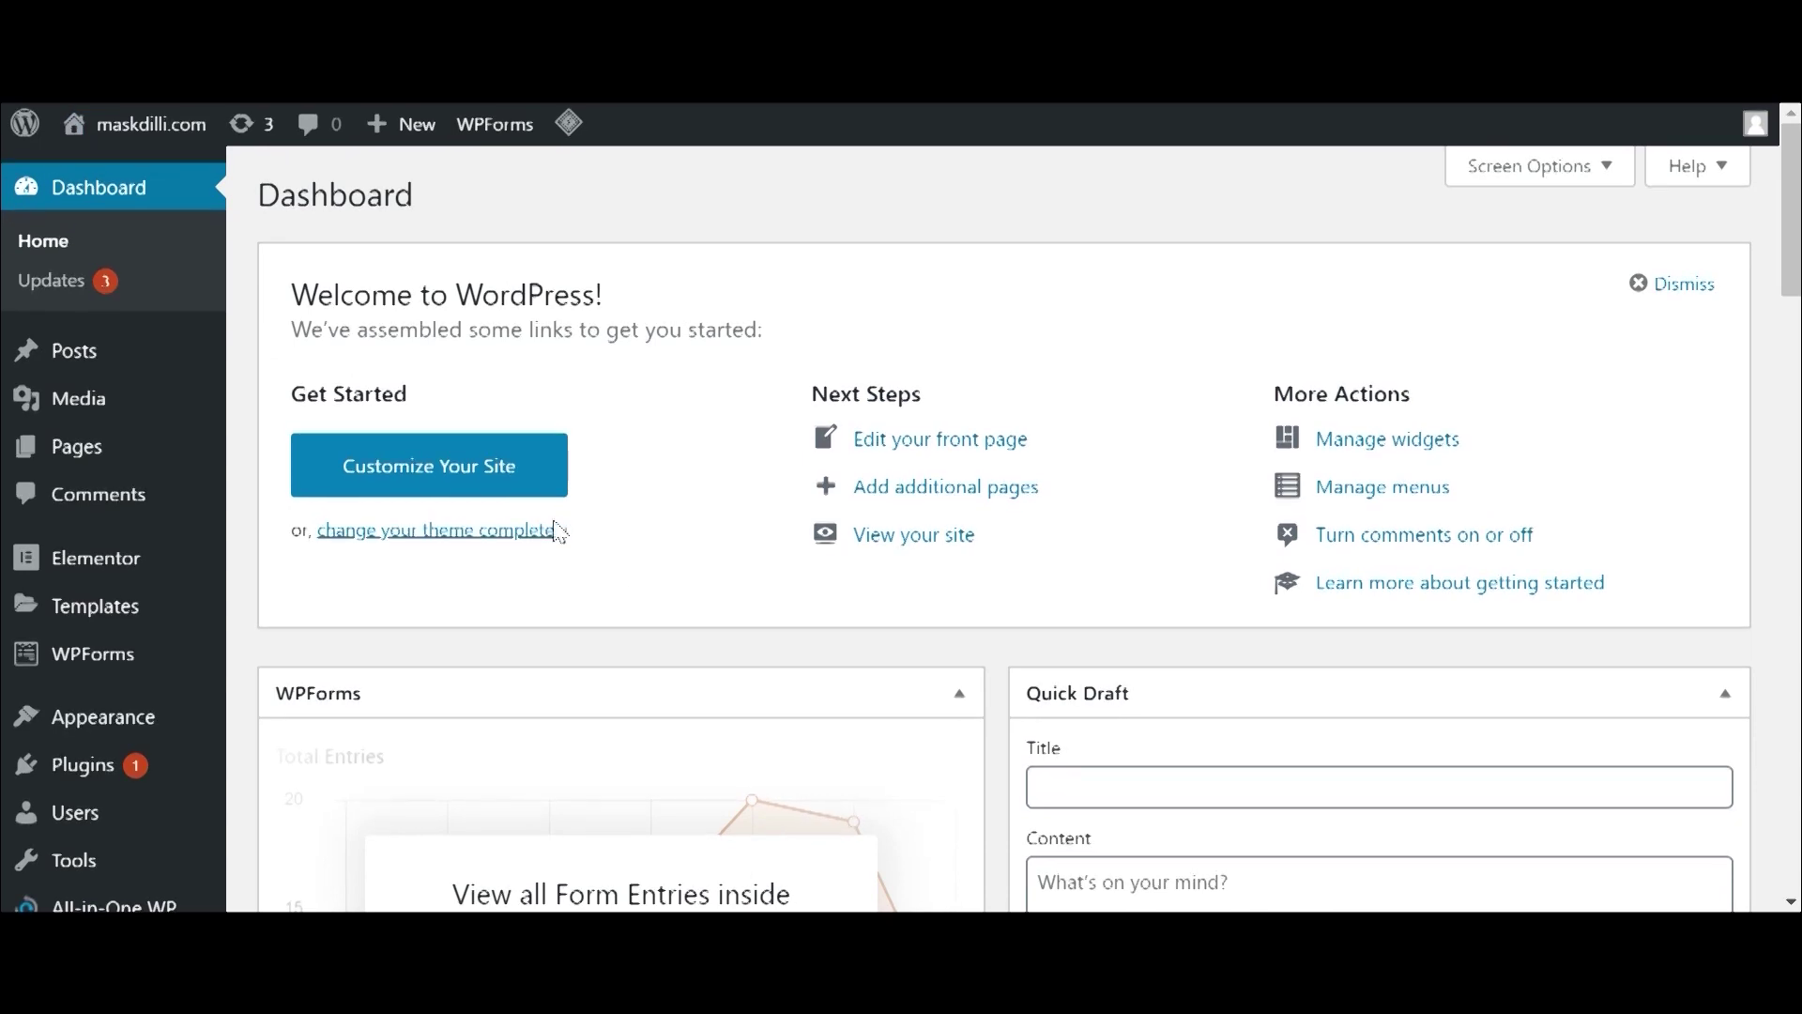
# Open the site customizer, look through the home page preview, and return to the dashboard.
pyautogui.click(437, 470)
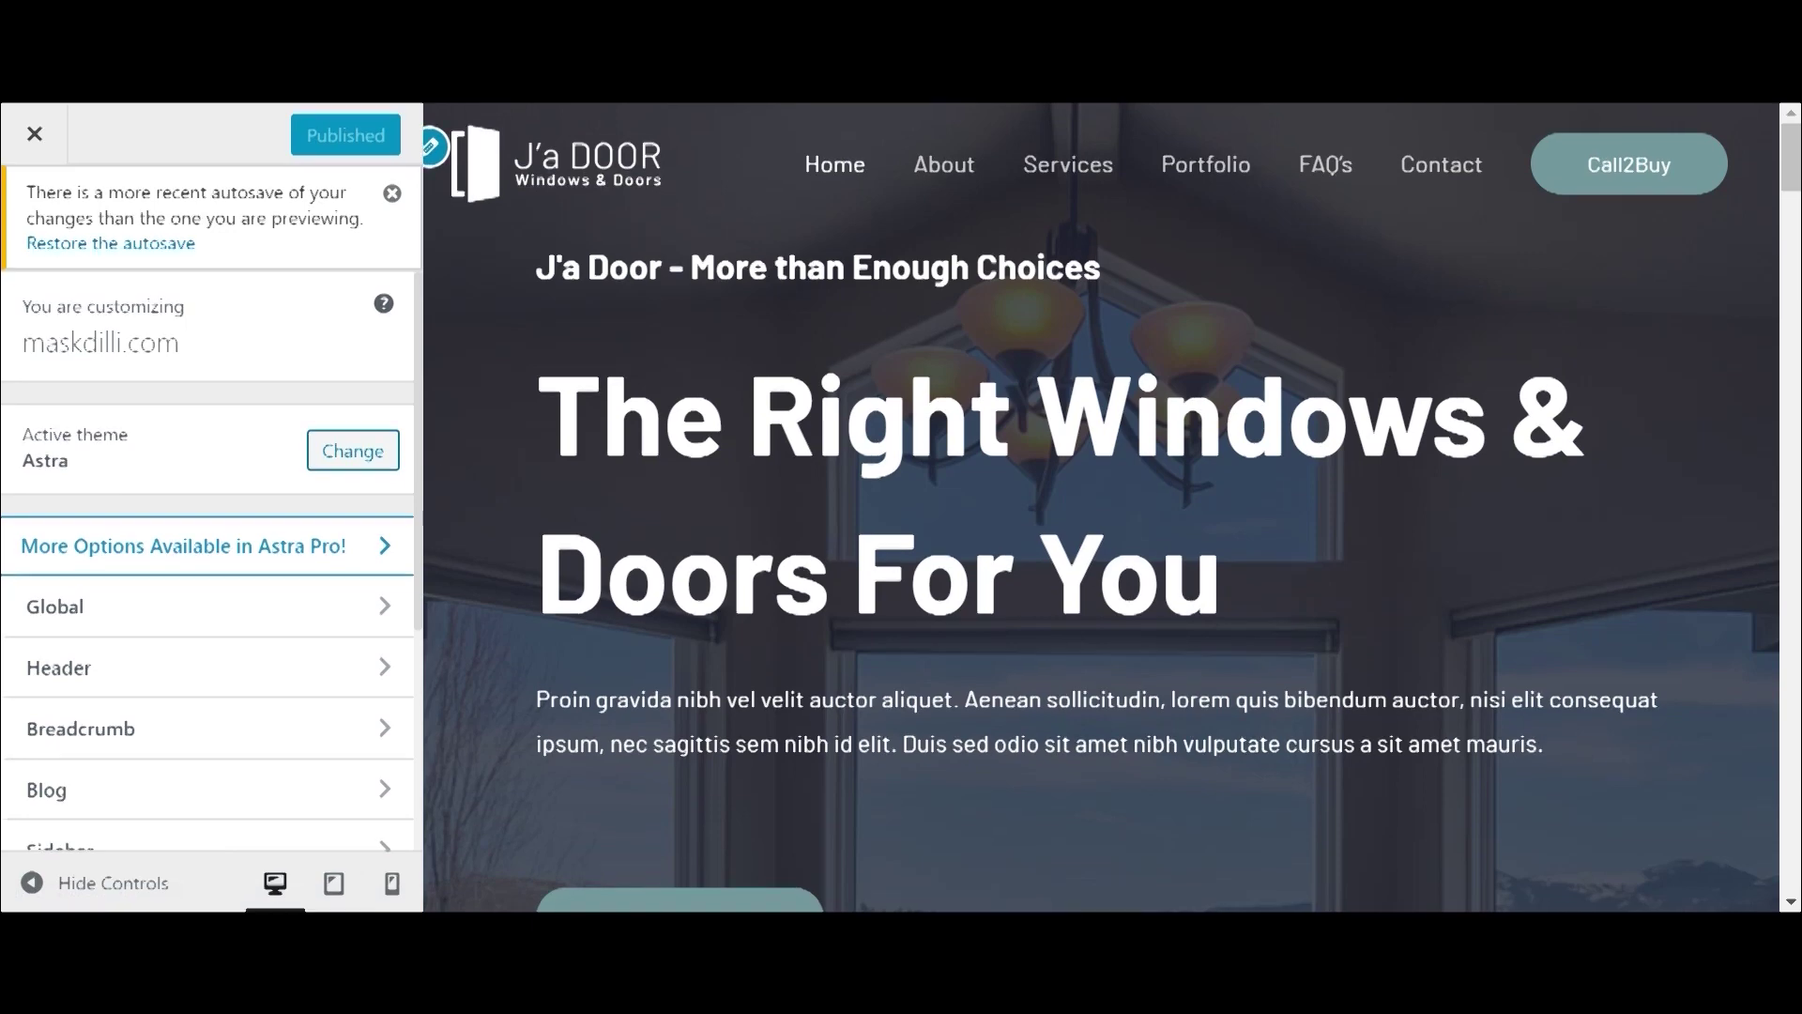
pyautogui.scroll(-8, 1101, 507)
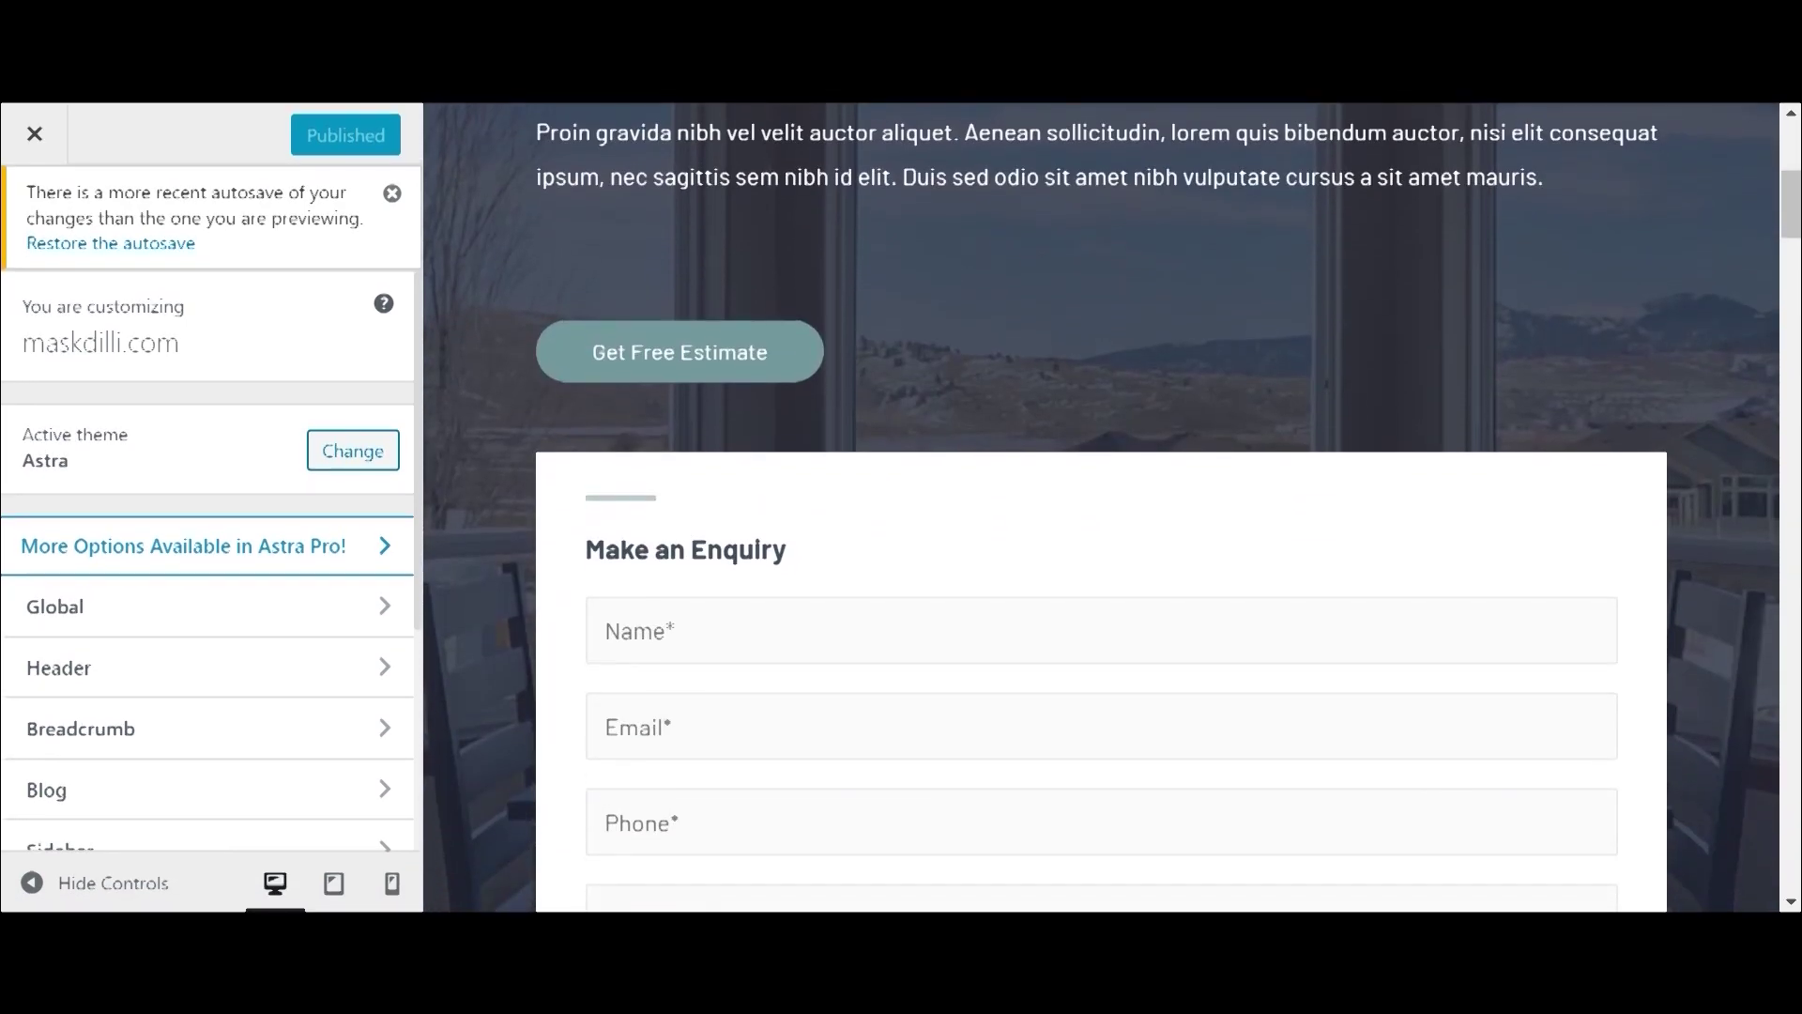
pyautogui.scroll(-10, 1101, 474)
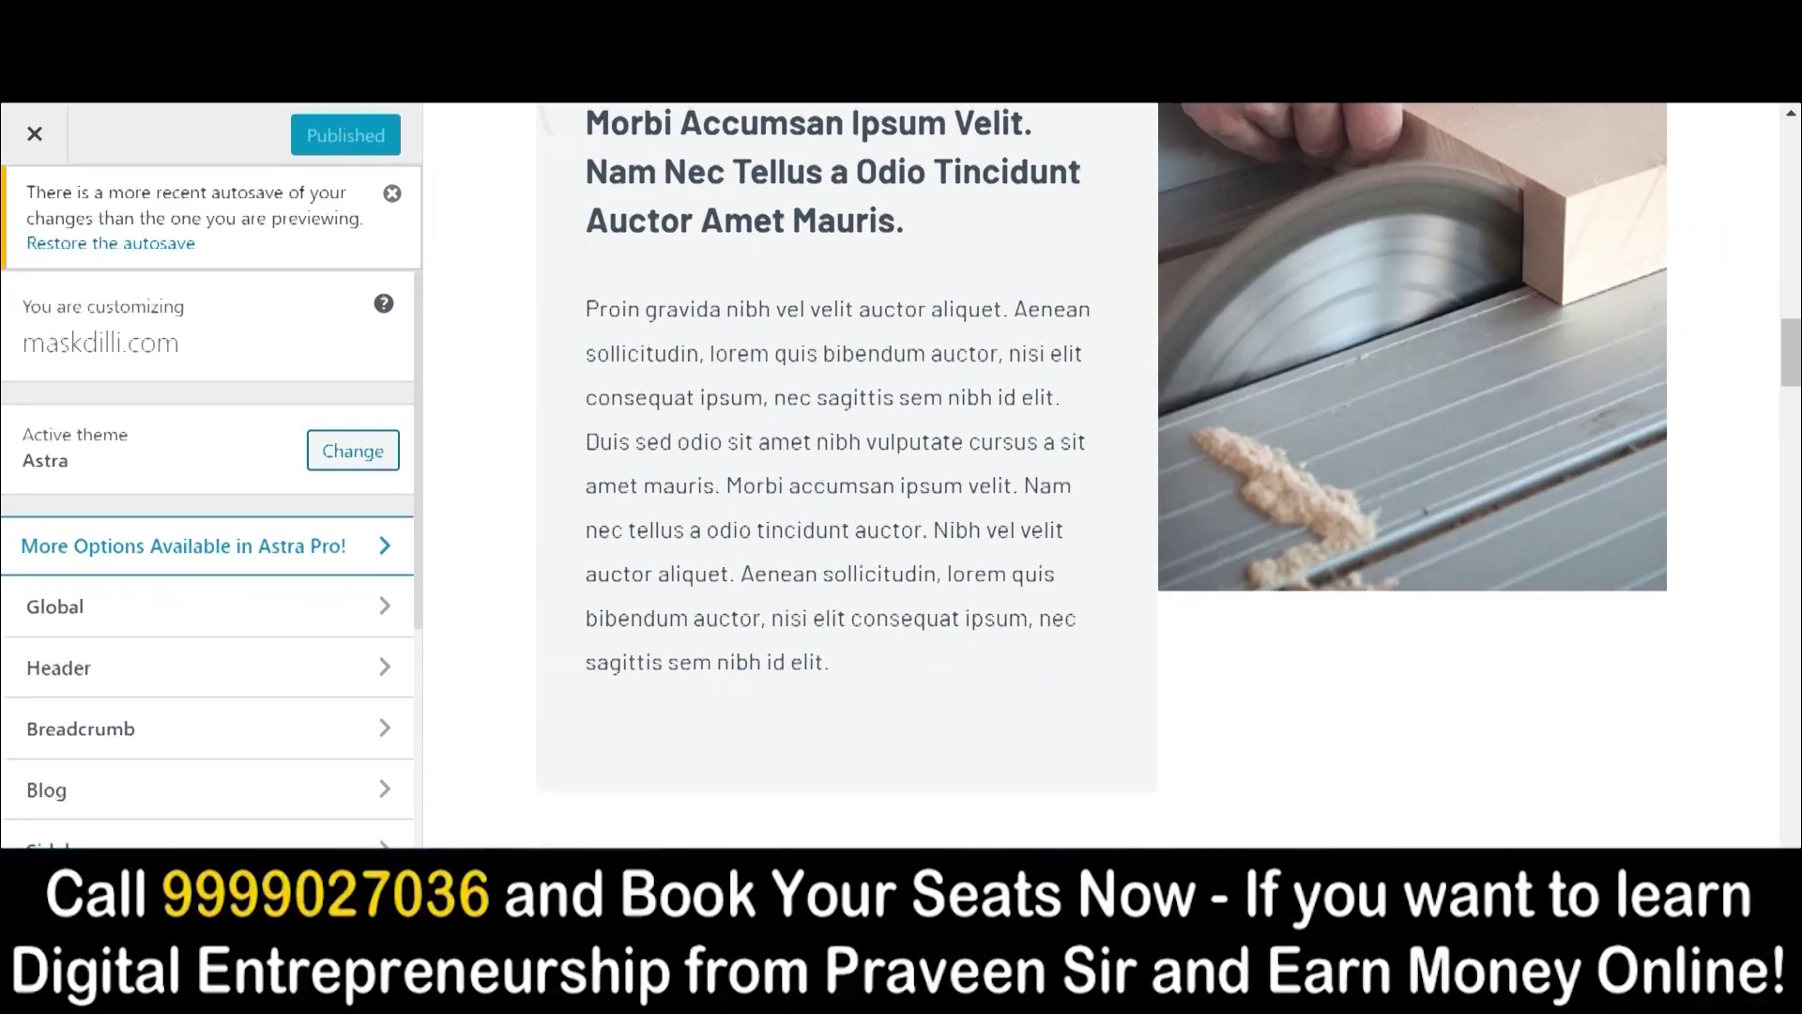
pyautogui.scroll(15, 1101, 474)
pyautogui.scroll(4, 1101, 474)
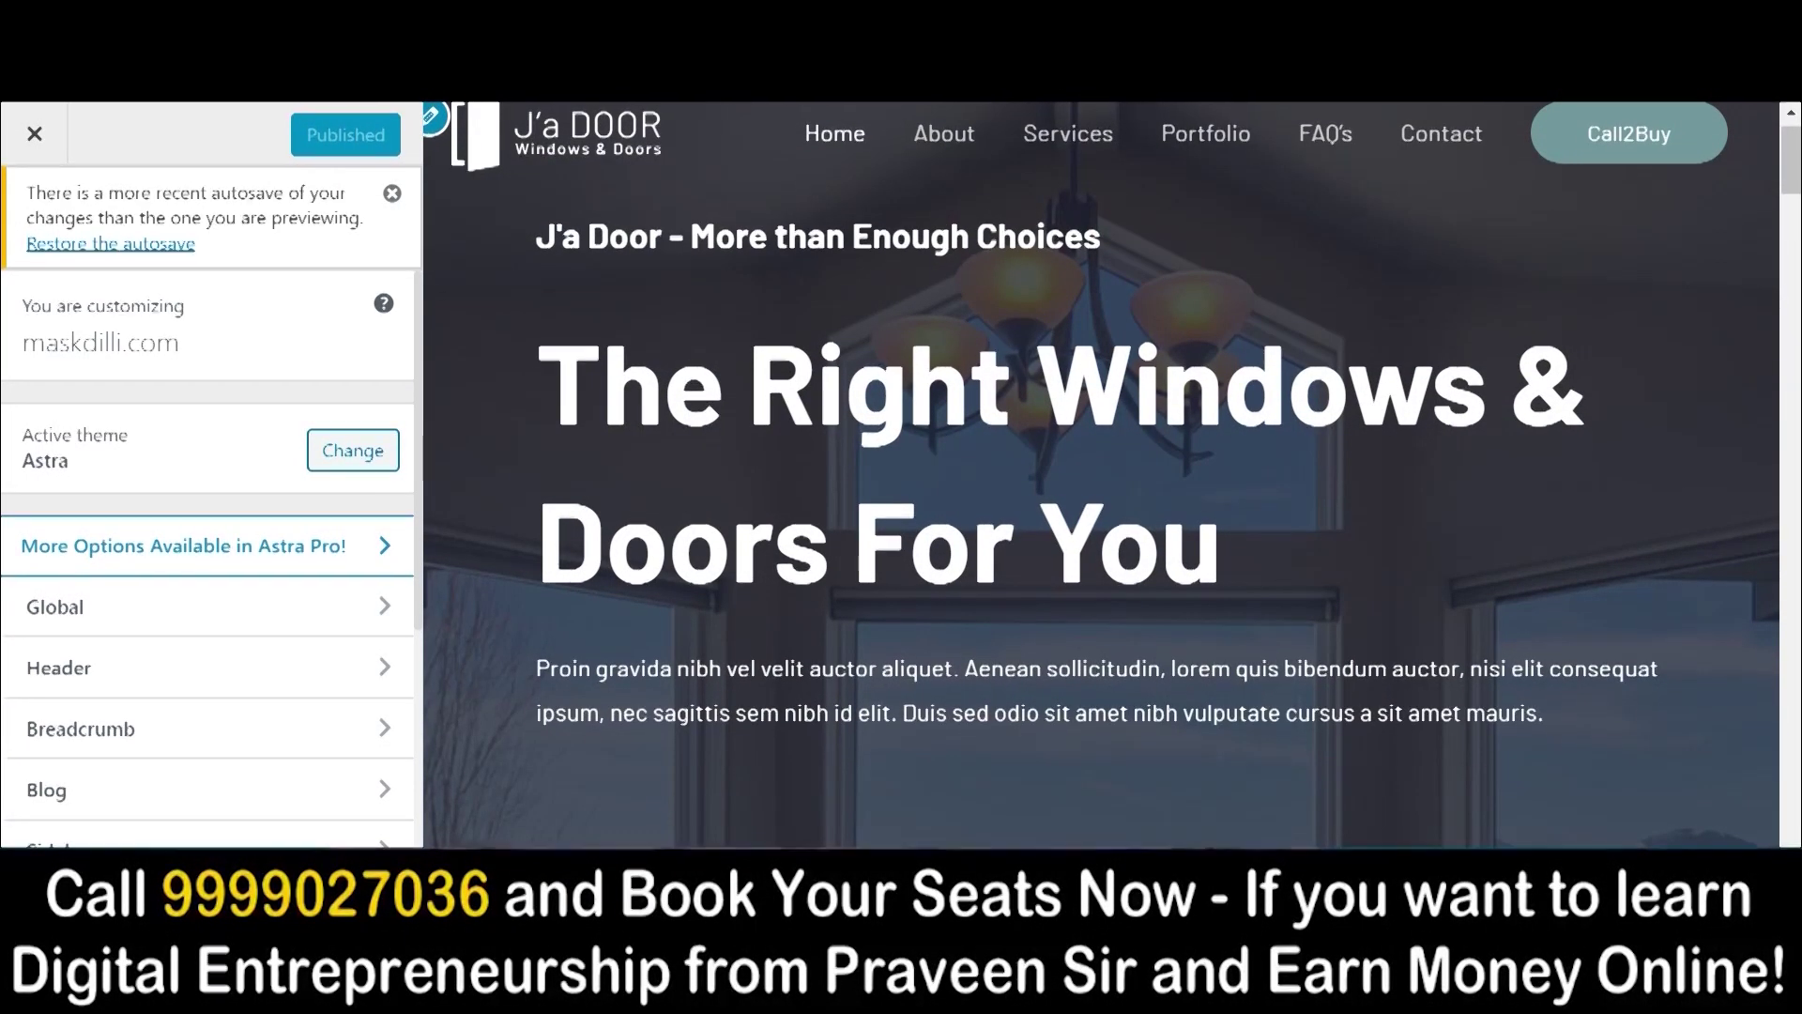
pyautogui.scroll(1, 1101, 474)
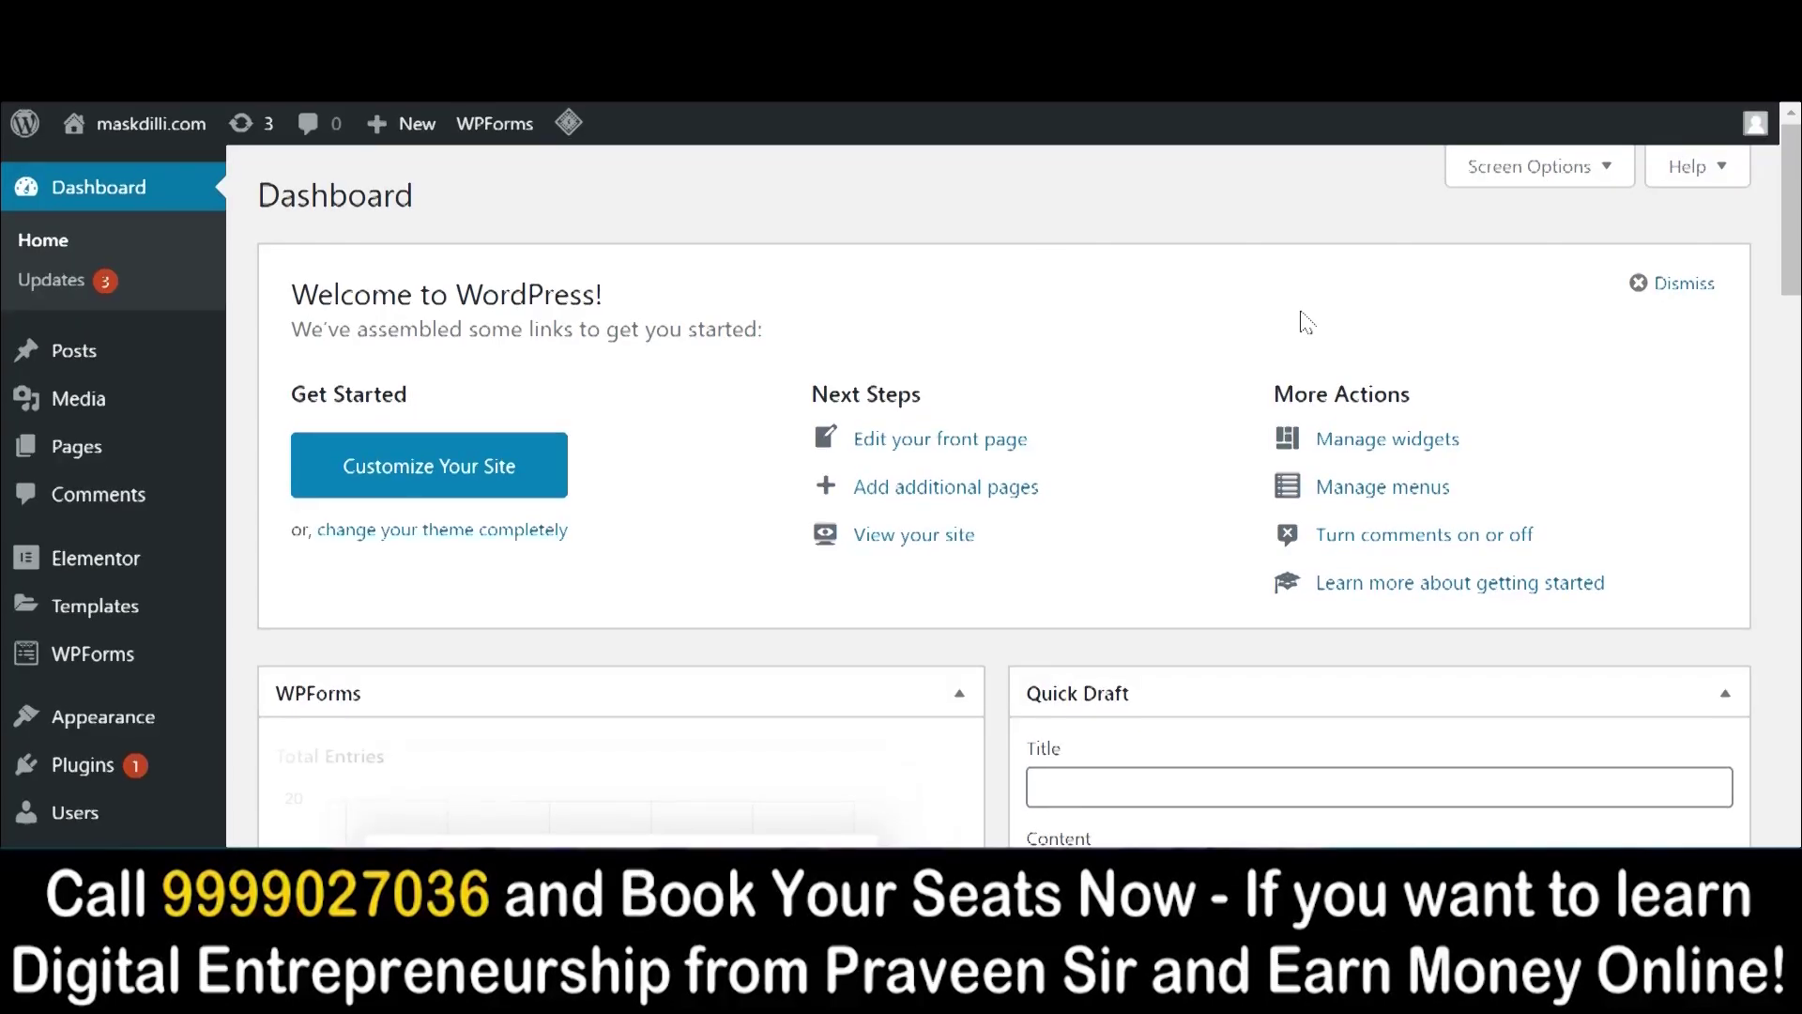
# Open the live site in a separate browser tab from the dashboard's next-steps links and return to the dashboard.
pyautogui.rightClick(936, 541)
pyautogui.click(977, 562)
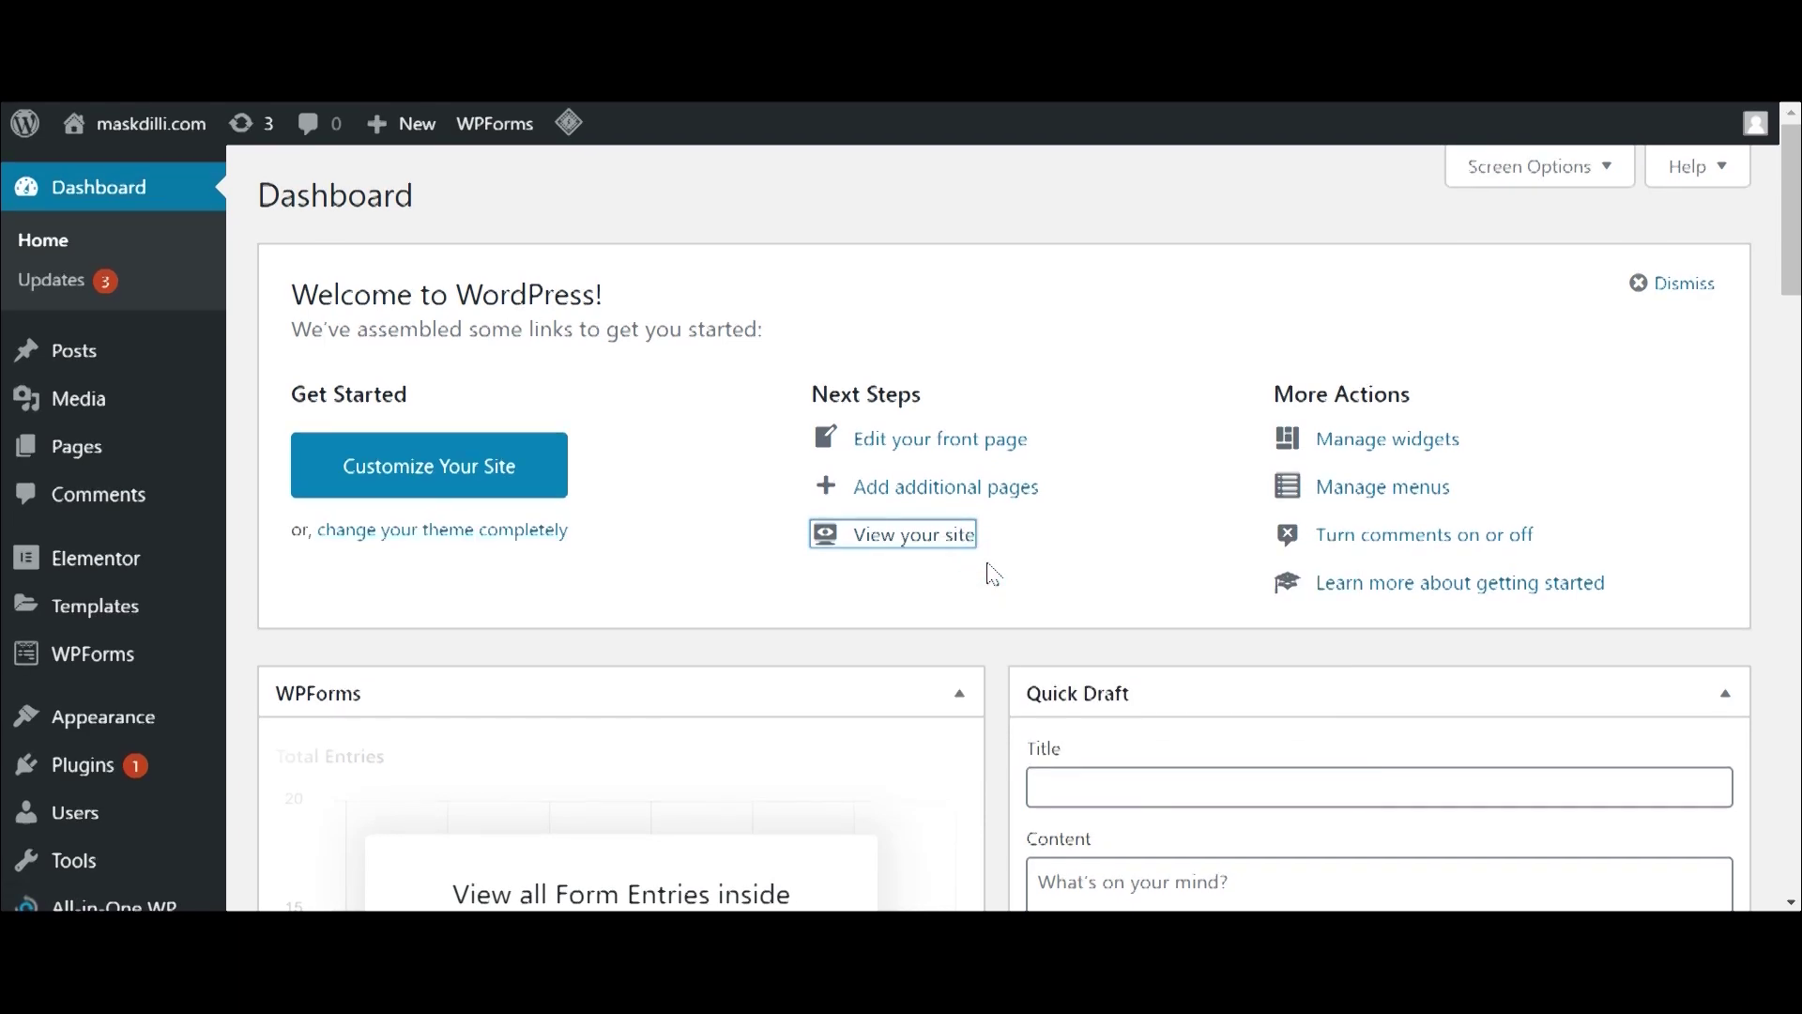
pyautogui.hotkey('ctrl', 'Tab')
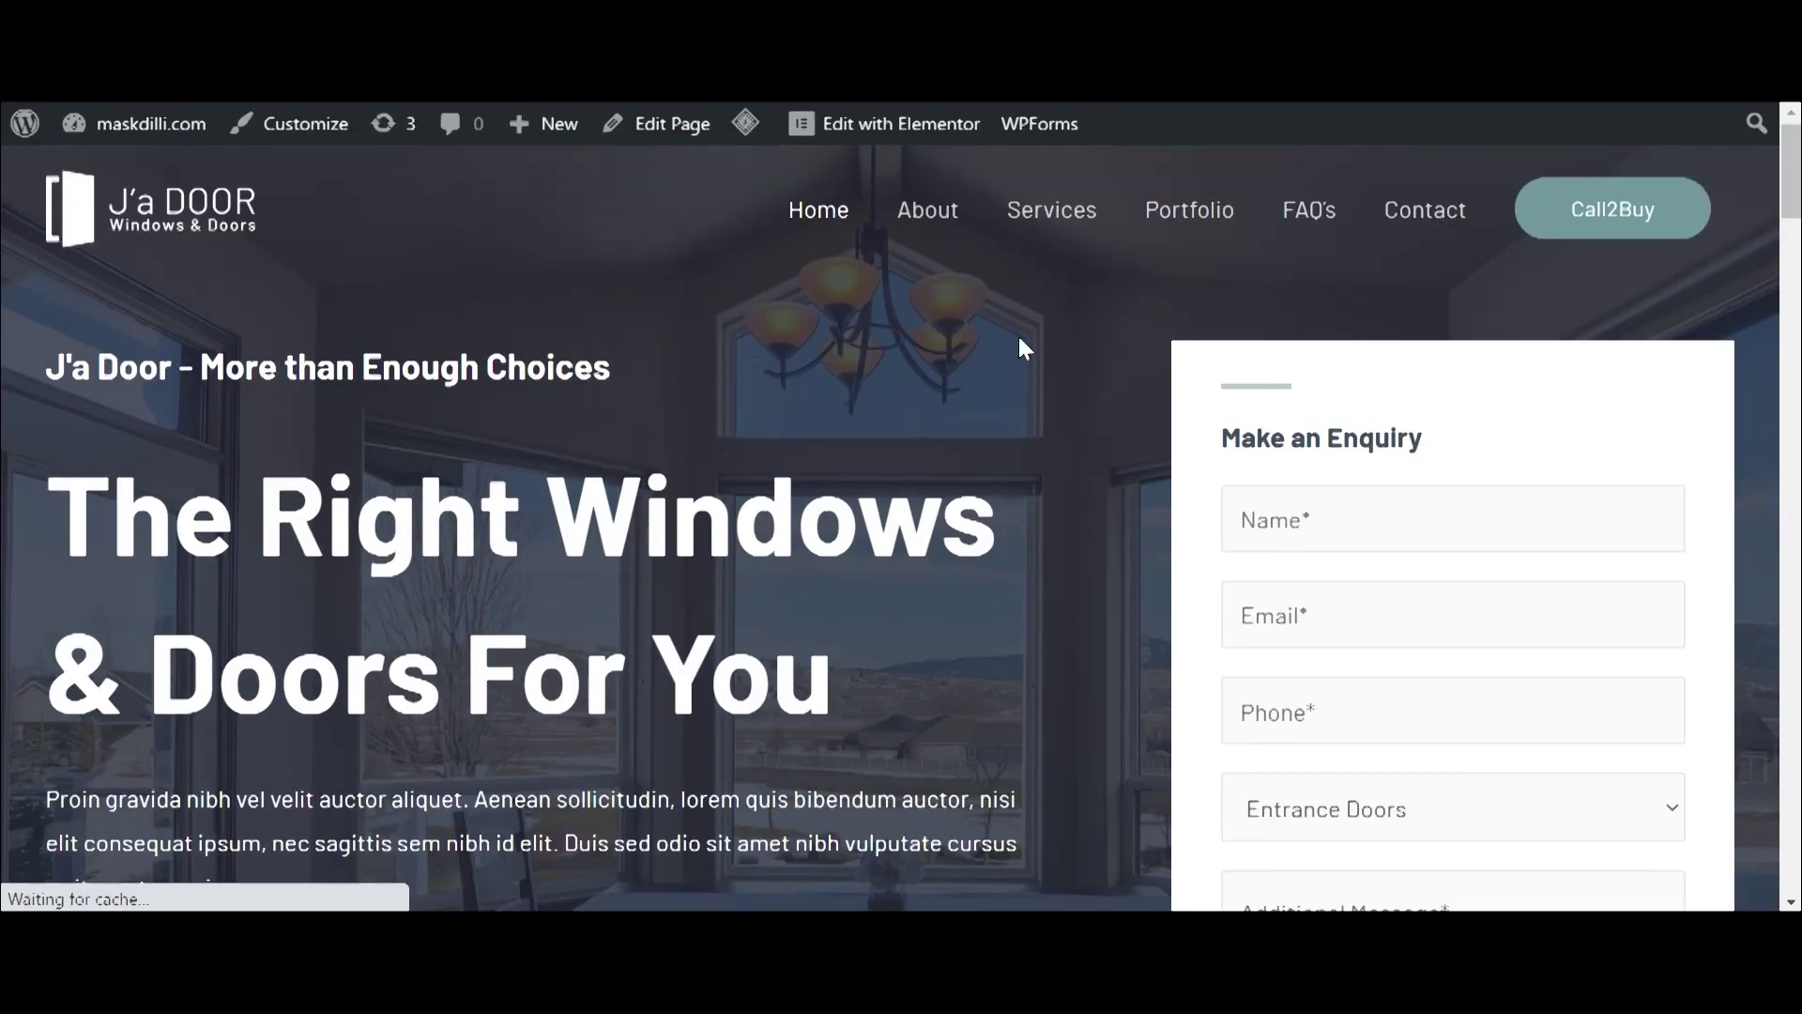
pyautogui.hotkey('ctrl', 'shift', 'Tab')
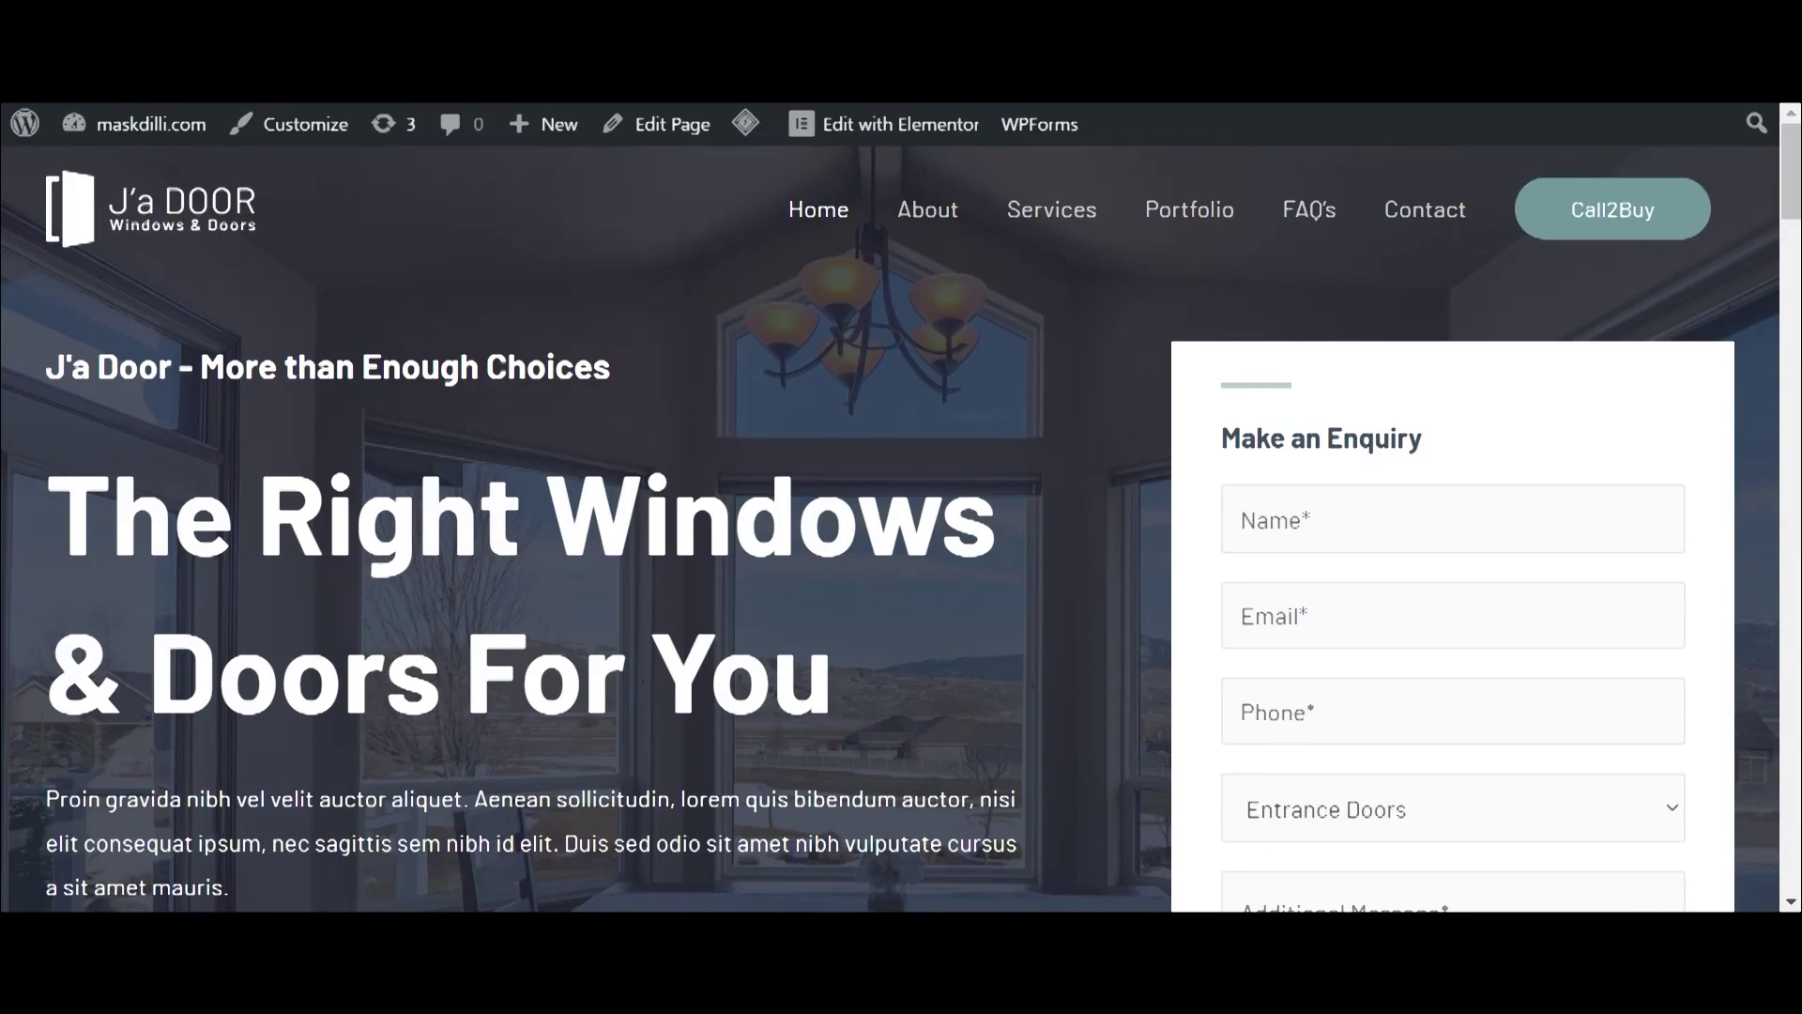
pyautogui.hotkey('alt', 'Left')
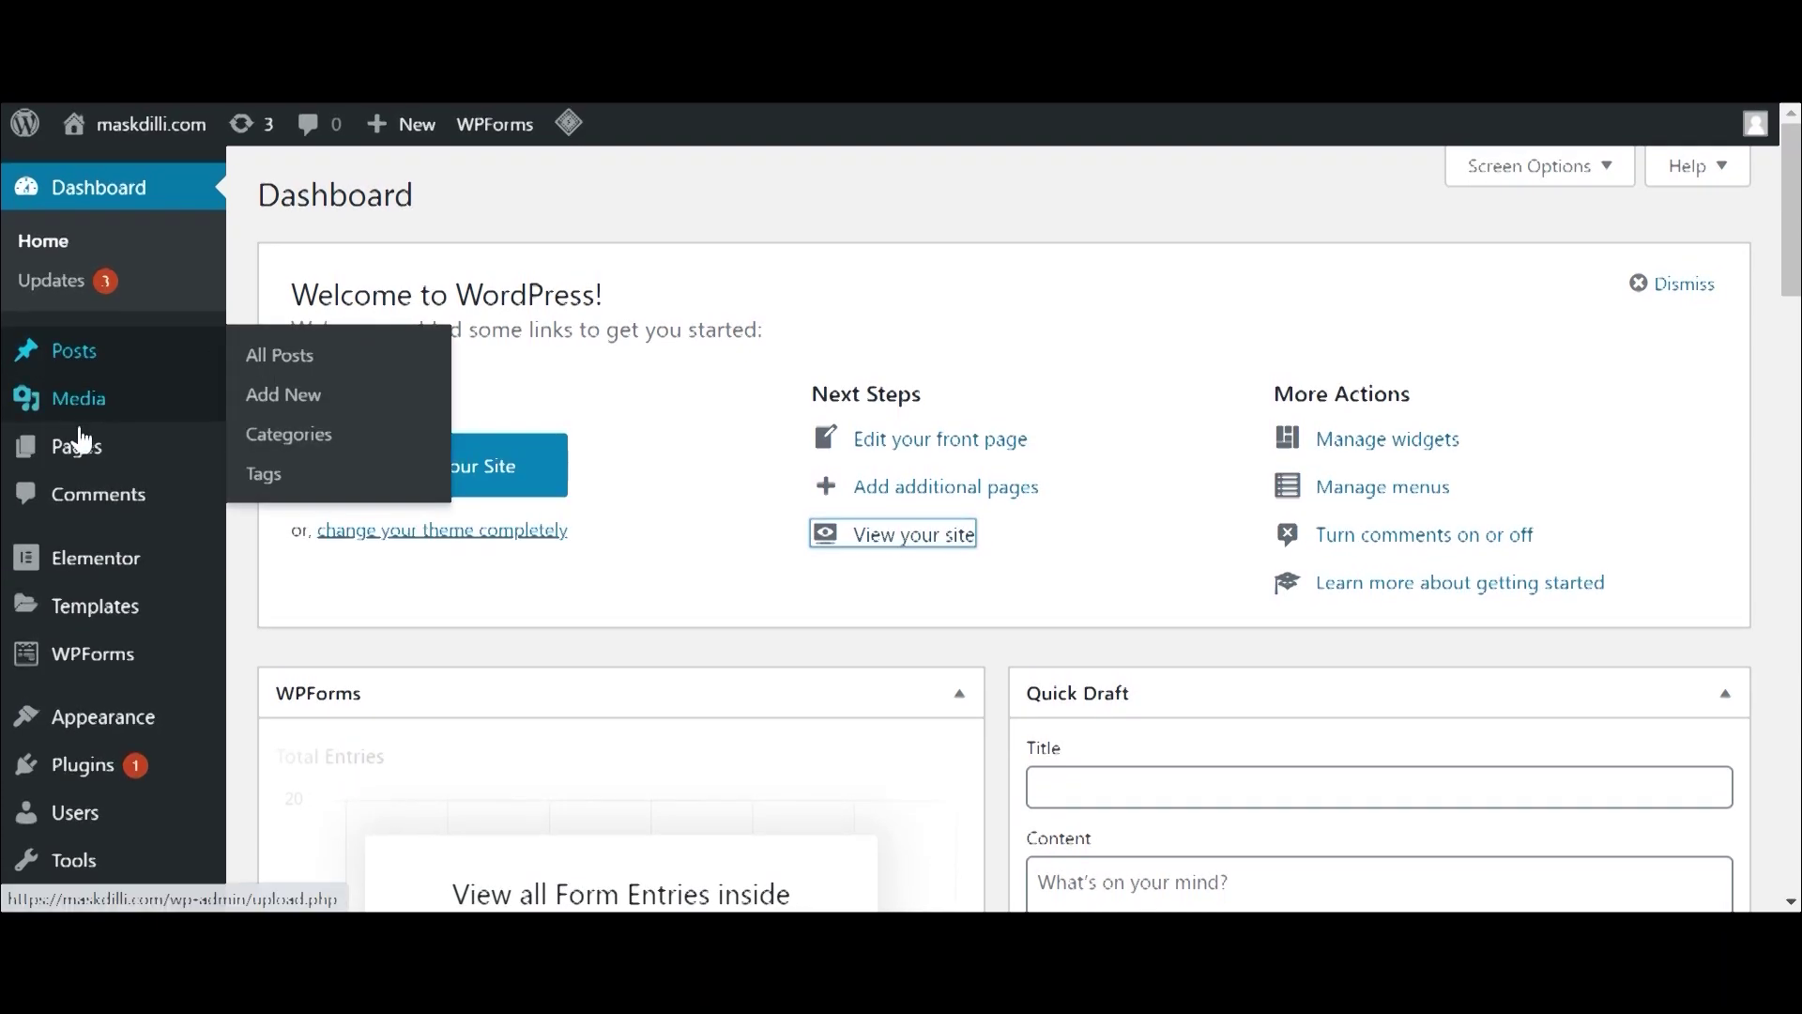
# Look through the list of all pages, open the Home page for editing, and launch it in Elementor.
pyautogui.click(69, 470)
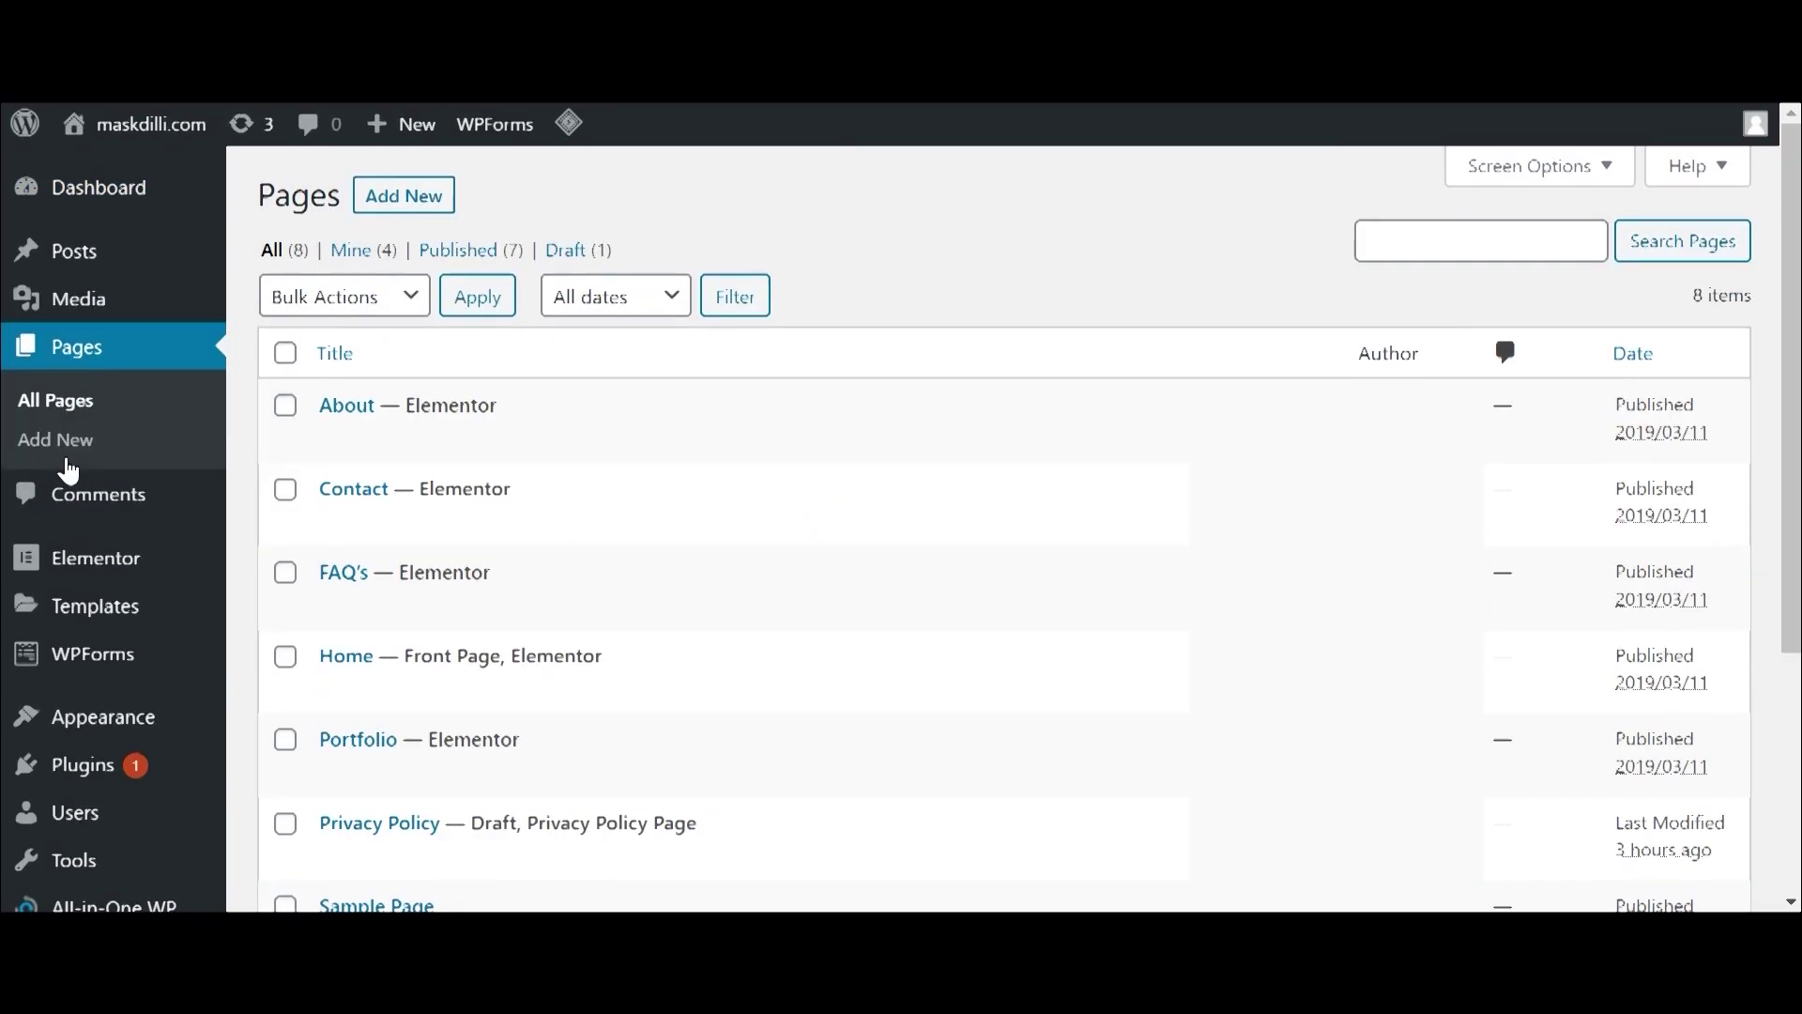
pyautogui.scroll(-4, 6, 258)
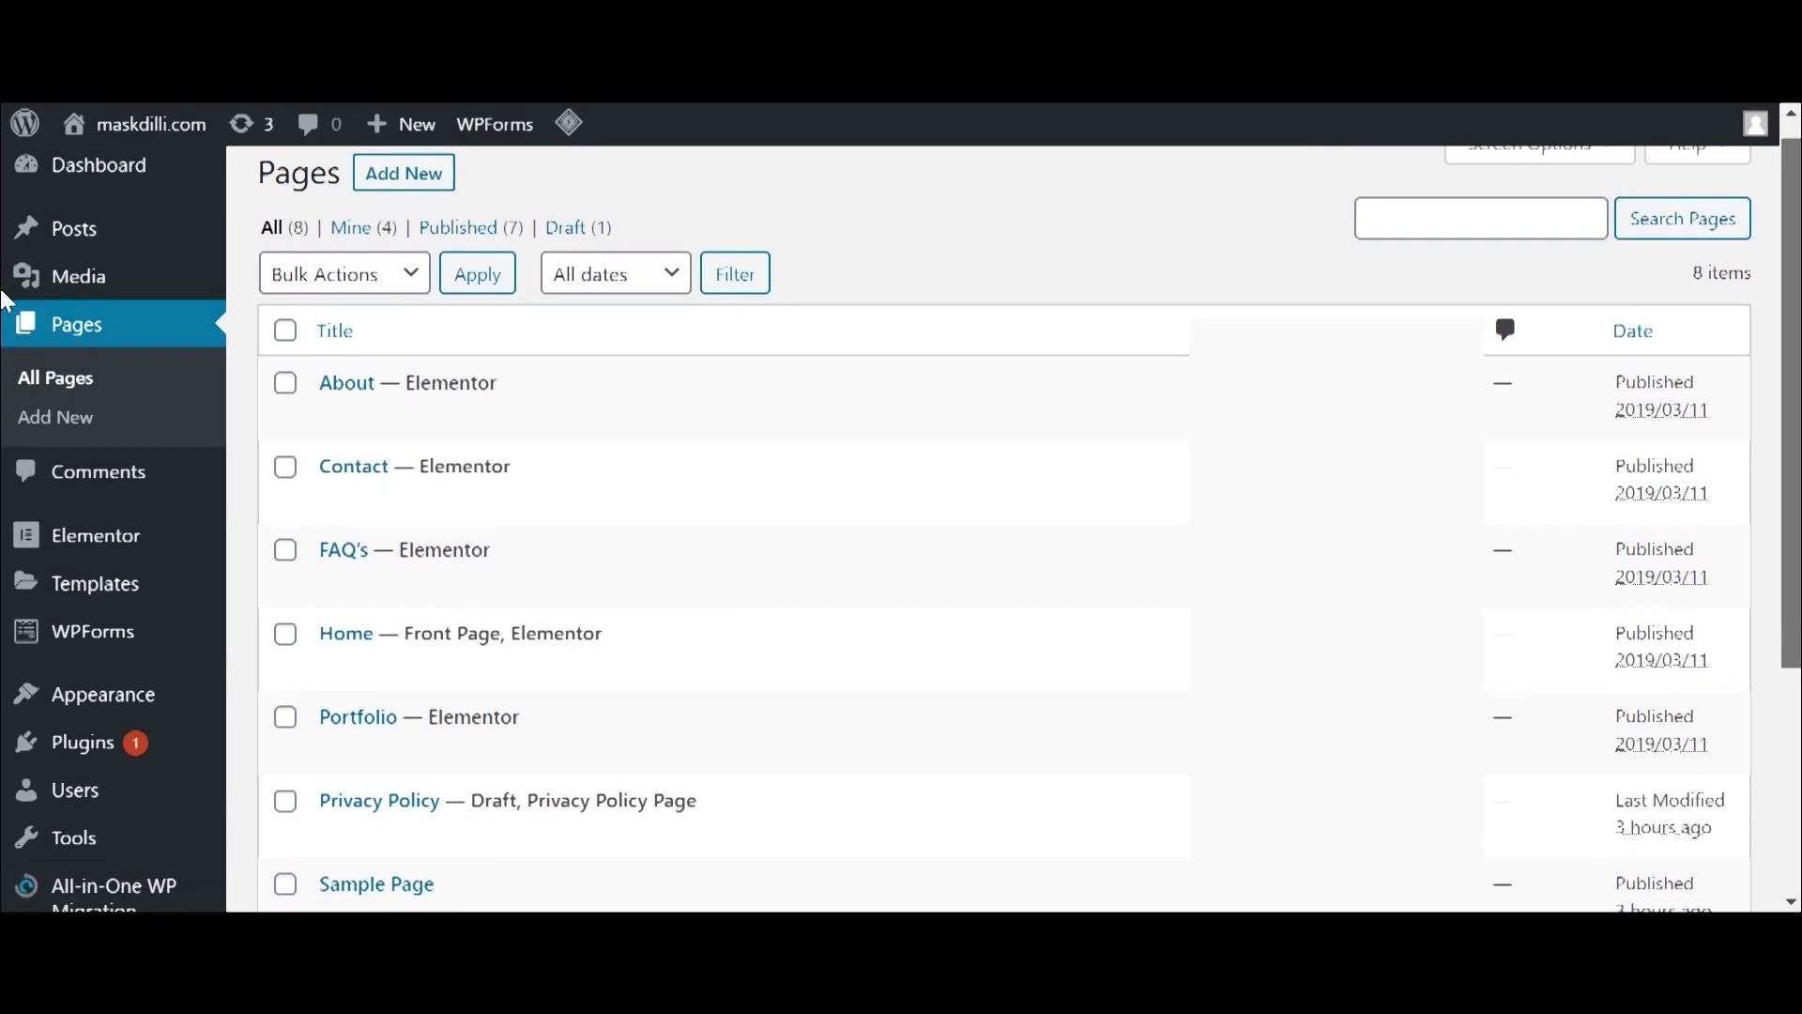
pyautogui.scroll(4, 6, 259)
pyautogui.scroll(1, 6, 258)
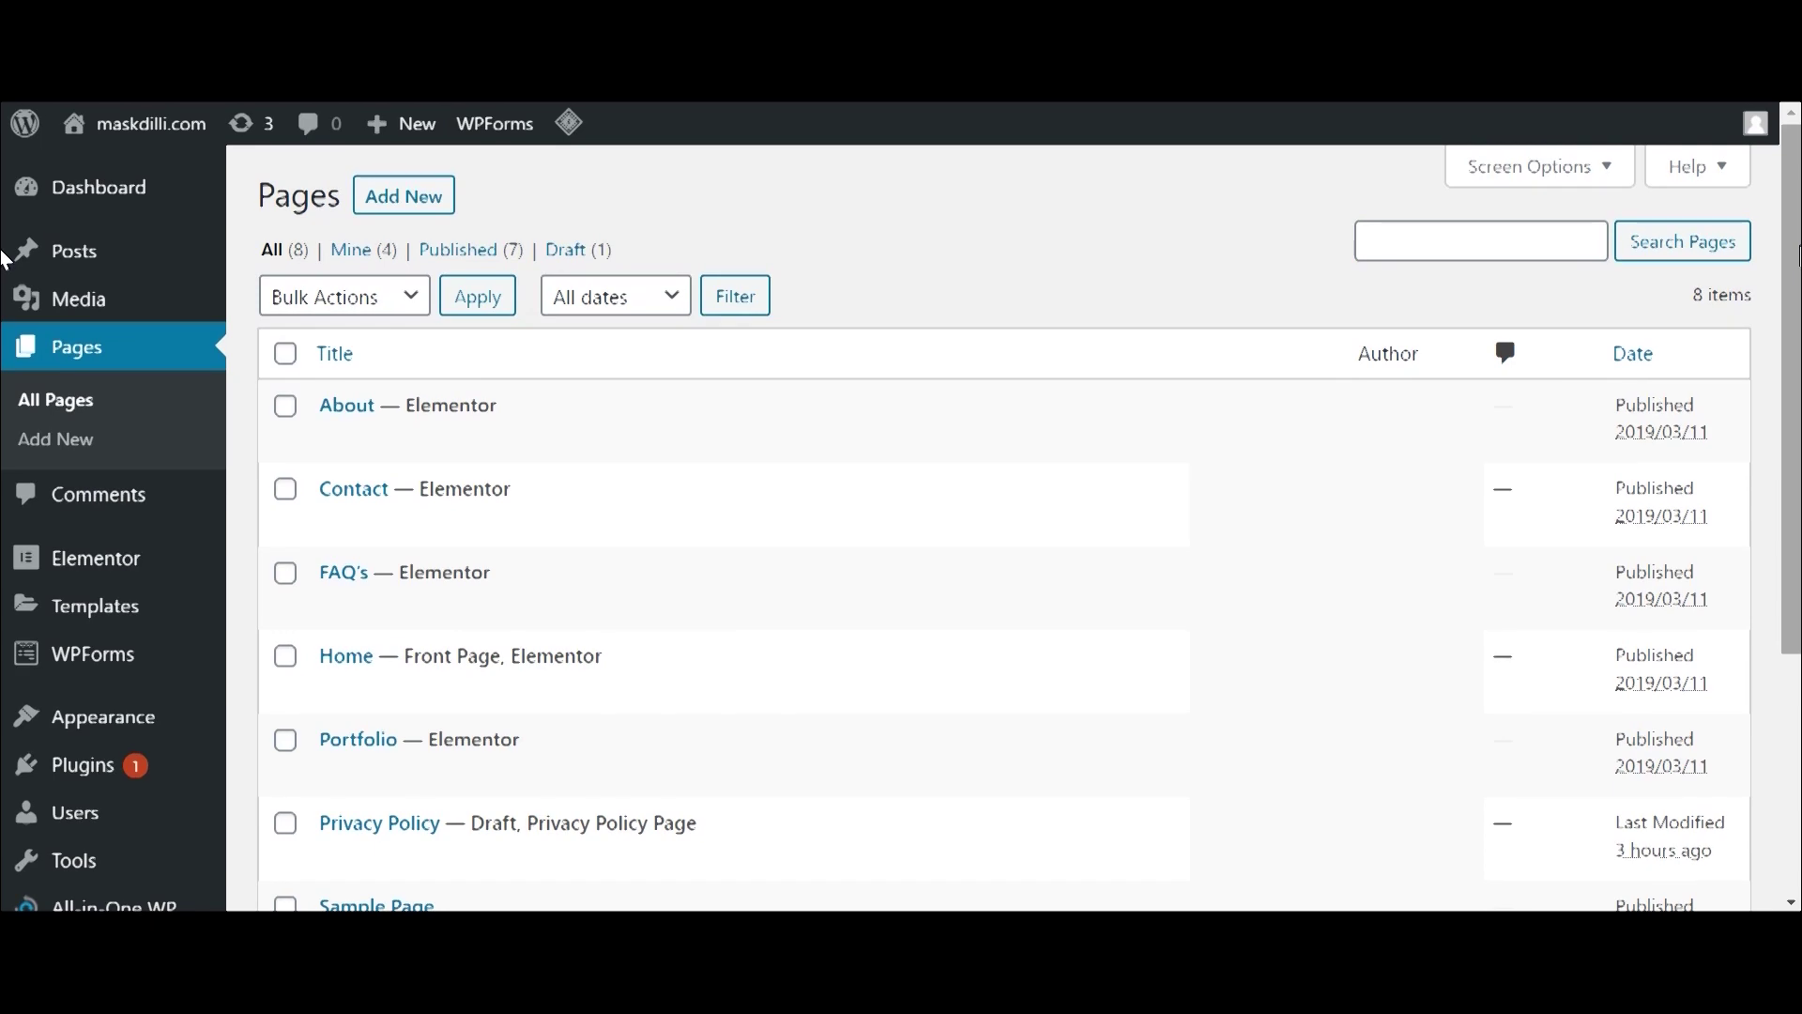
pyautogui.scroll(-3, 4, 408)
pyautogui.scroll(-1, 5, 408)
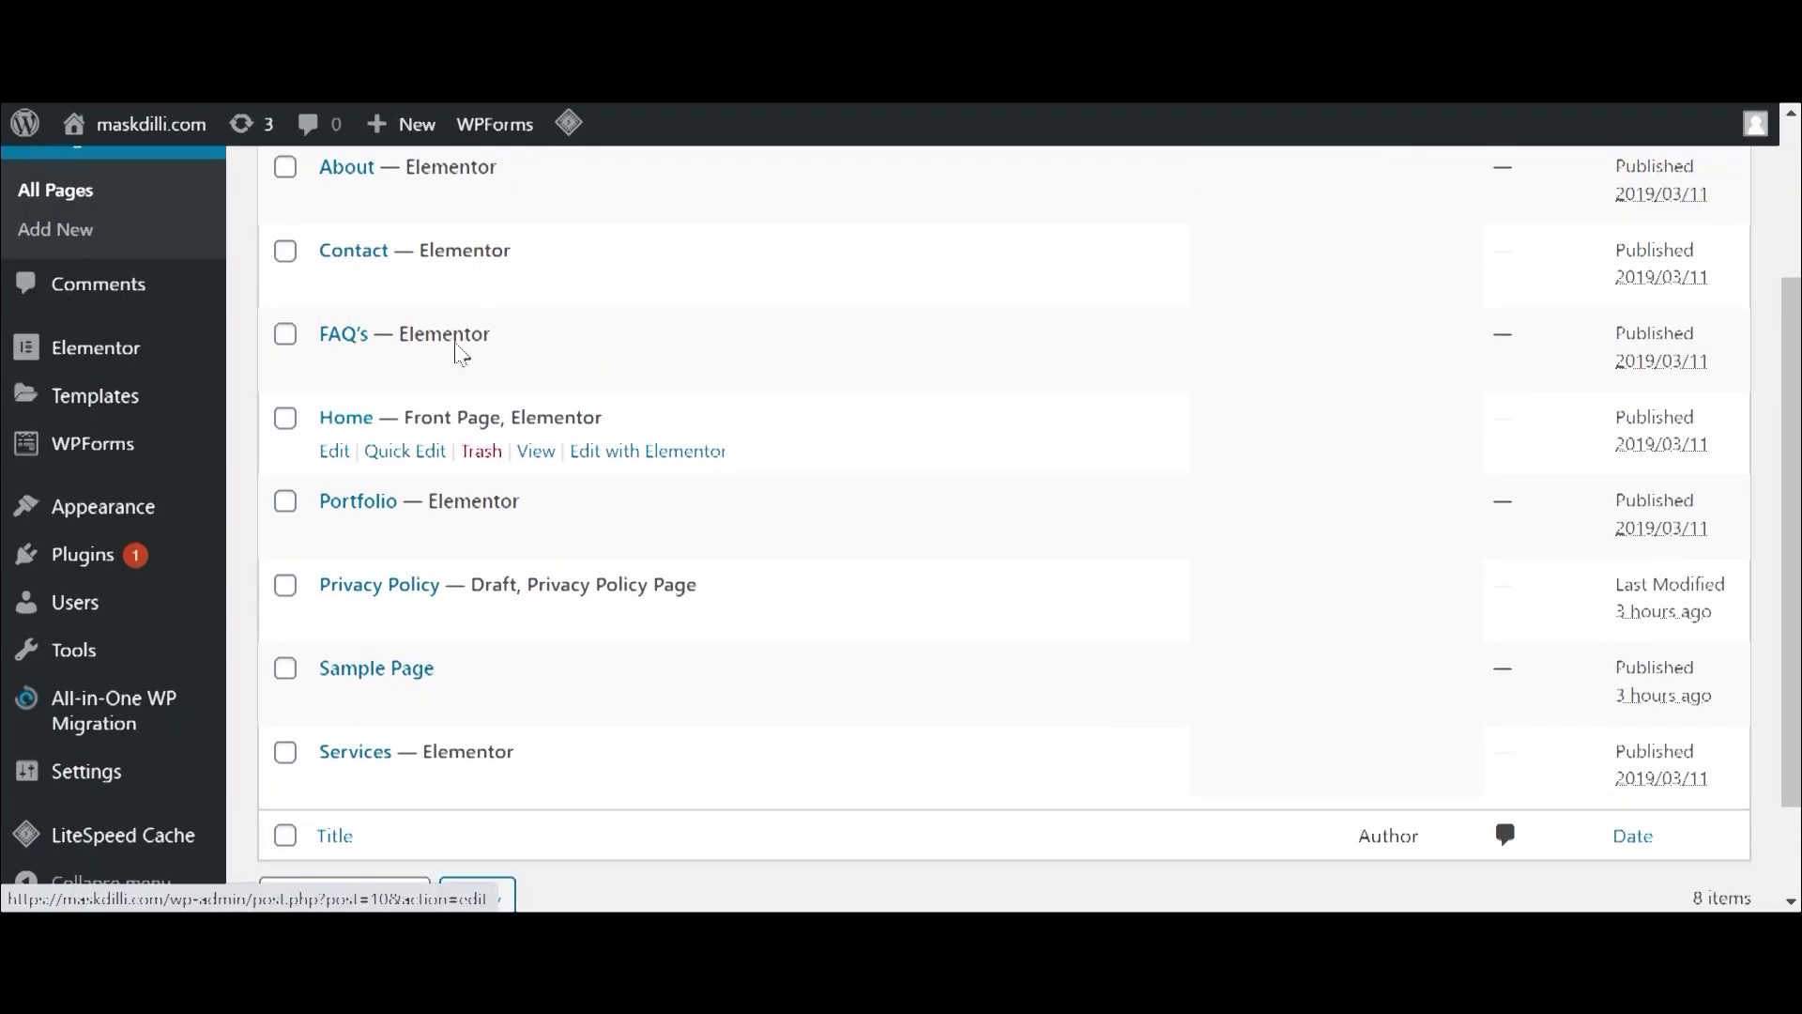
pyautogui.scroll(4, 427, 385)
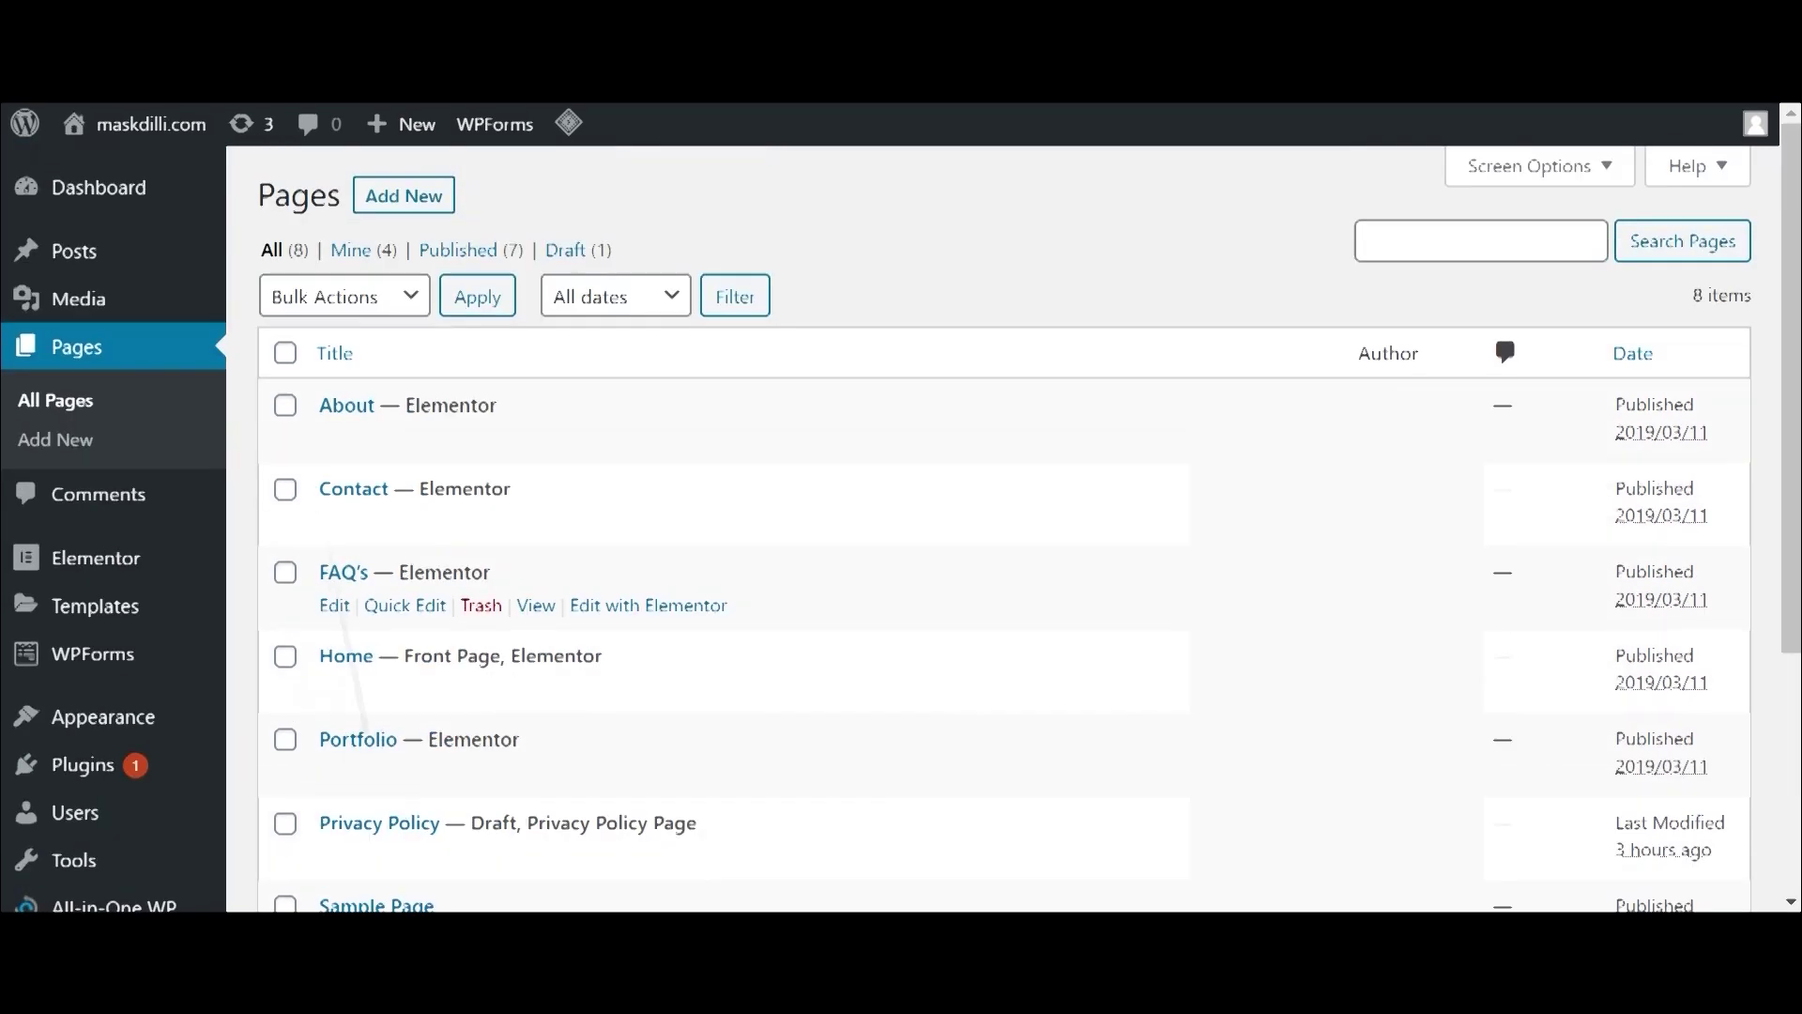
pyautogui.scroll(-4, 427, 385)
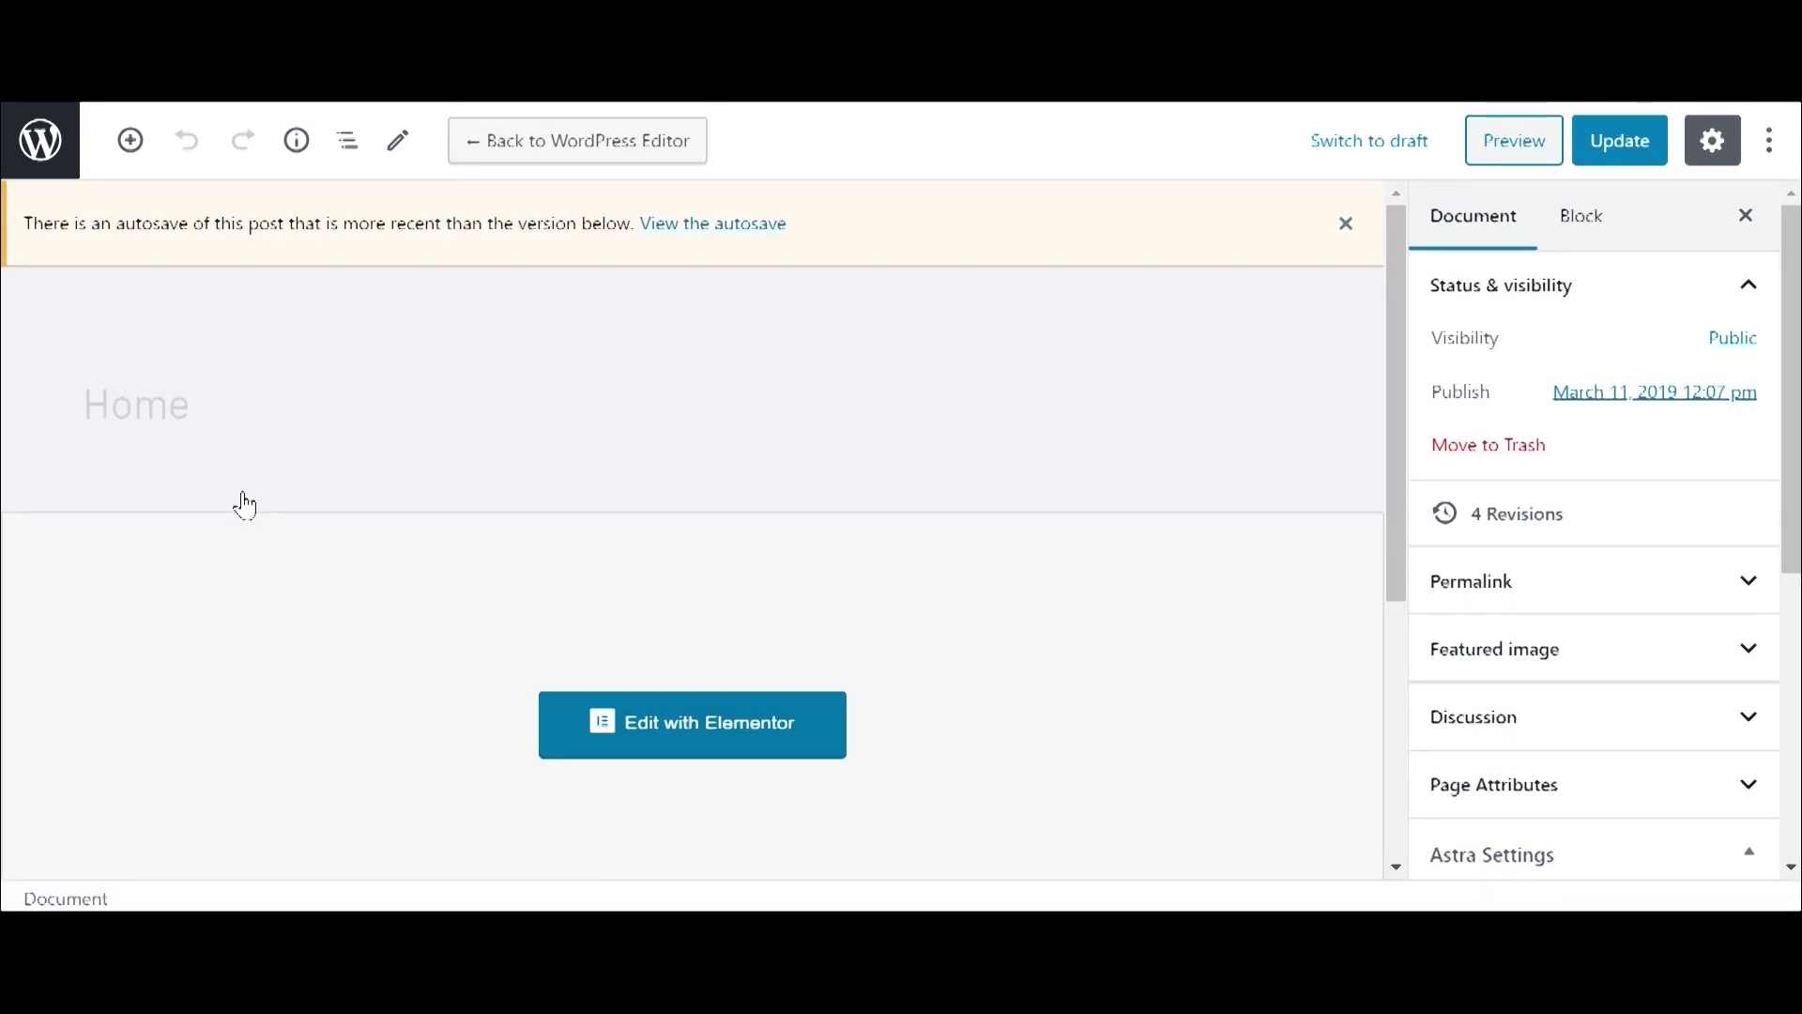
pyautogui.click(737, 724)
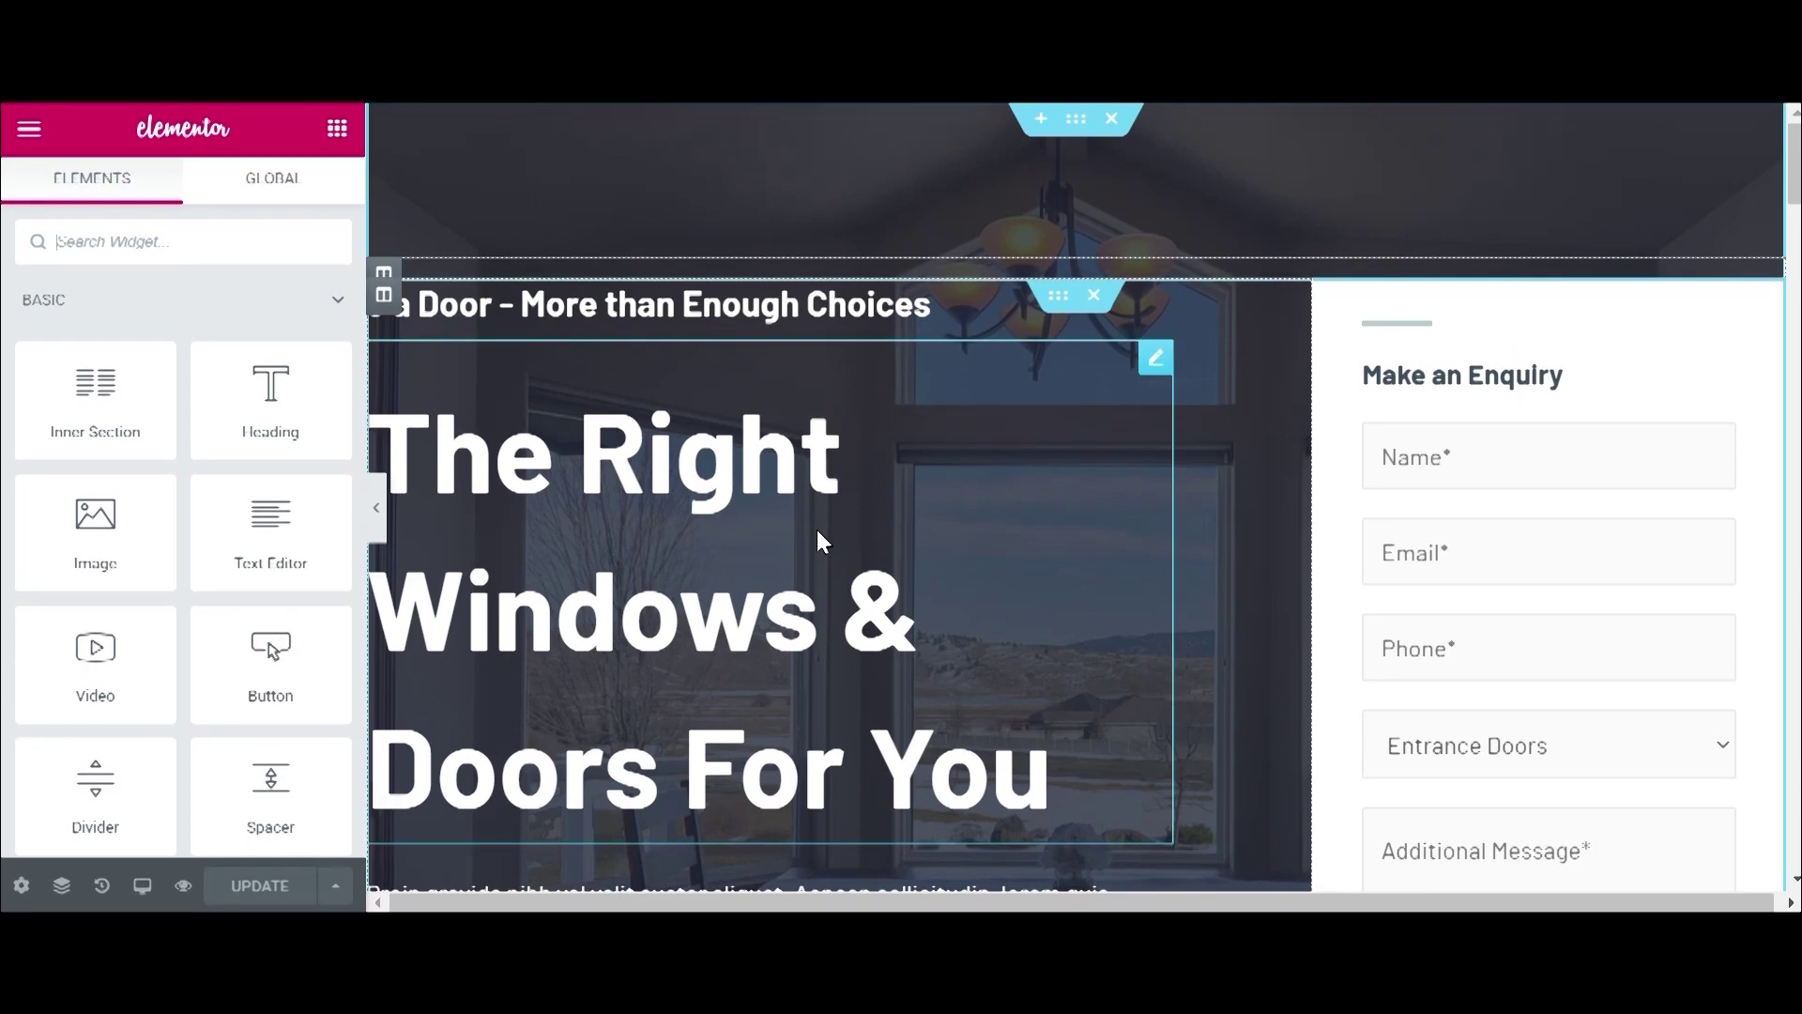
# Change the Home page's main heading to "Best Mask Provider of India" and update the page.
pyautogui.scroll(-3, 817, 529)
pyautogui.scroll(2, 817, 529)
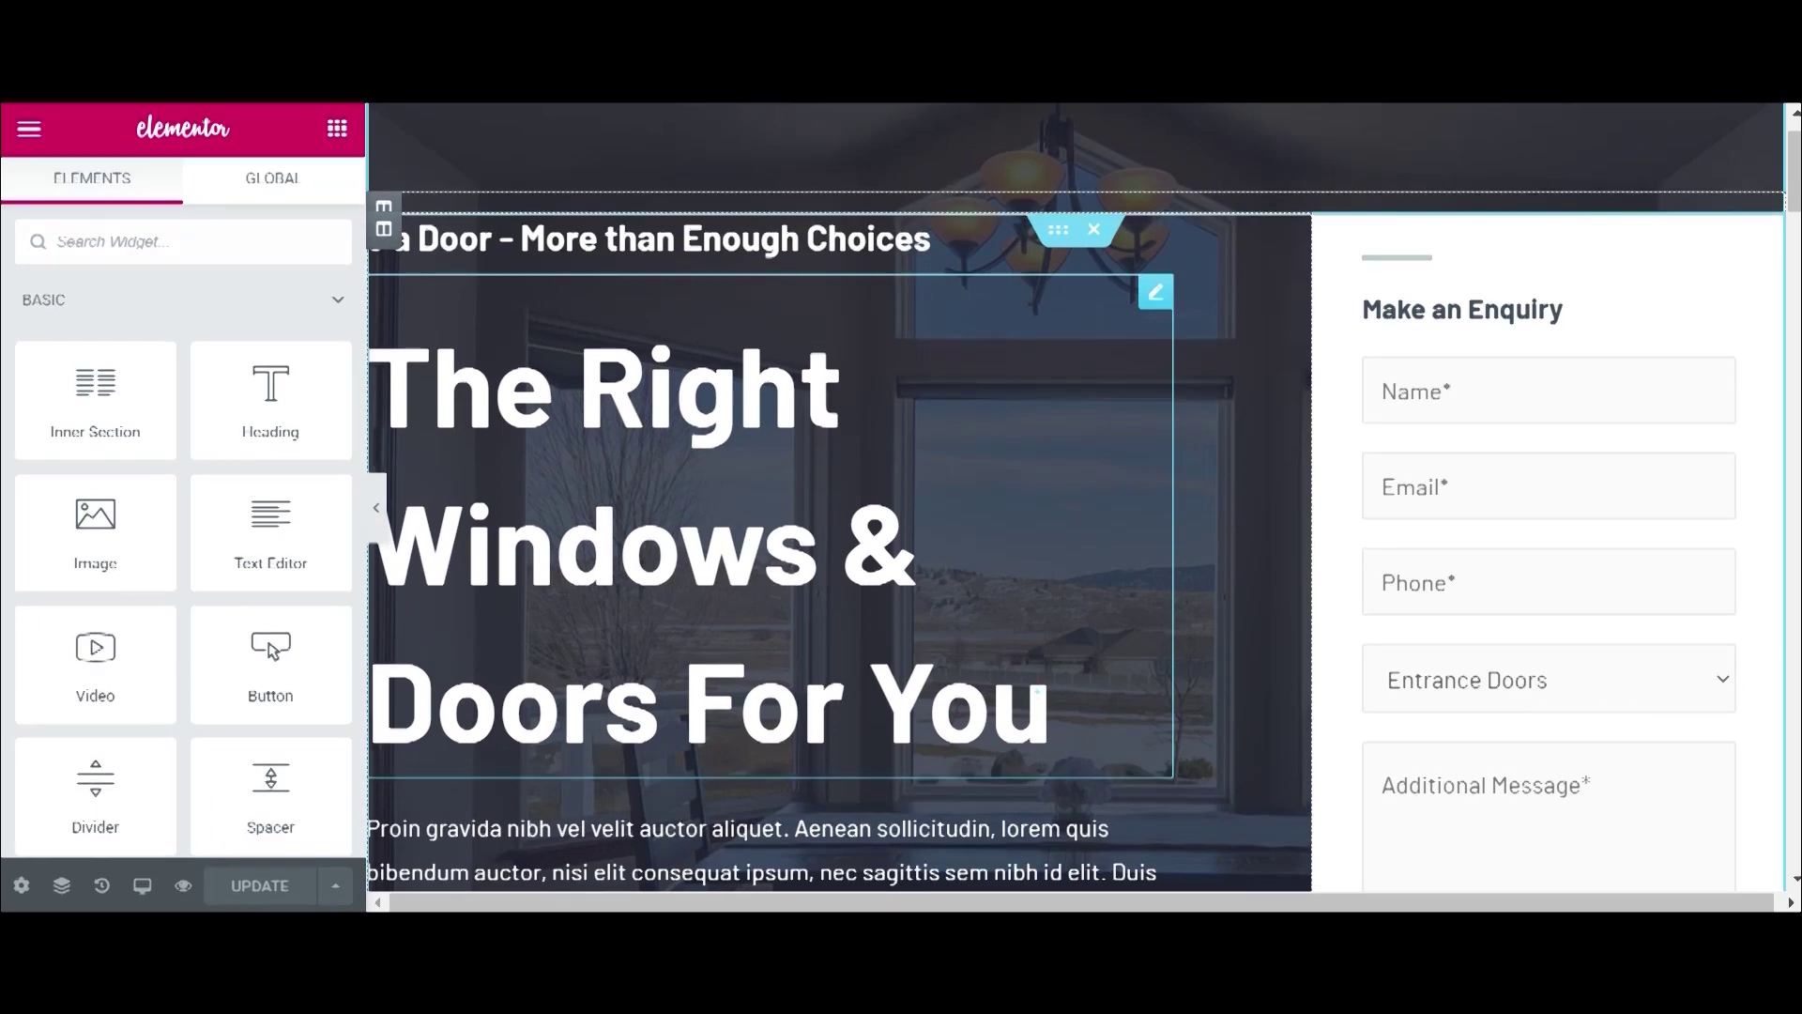
pyautogui.click(1032, 690)
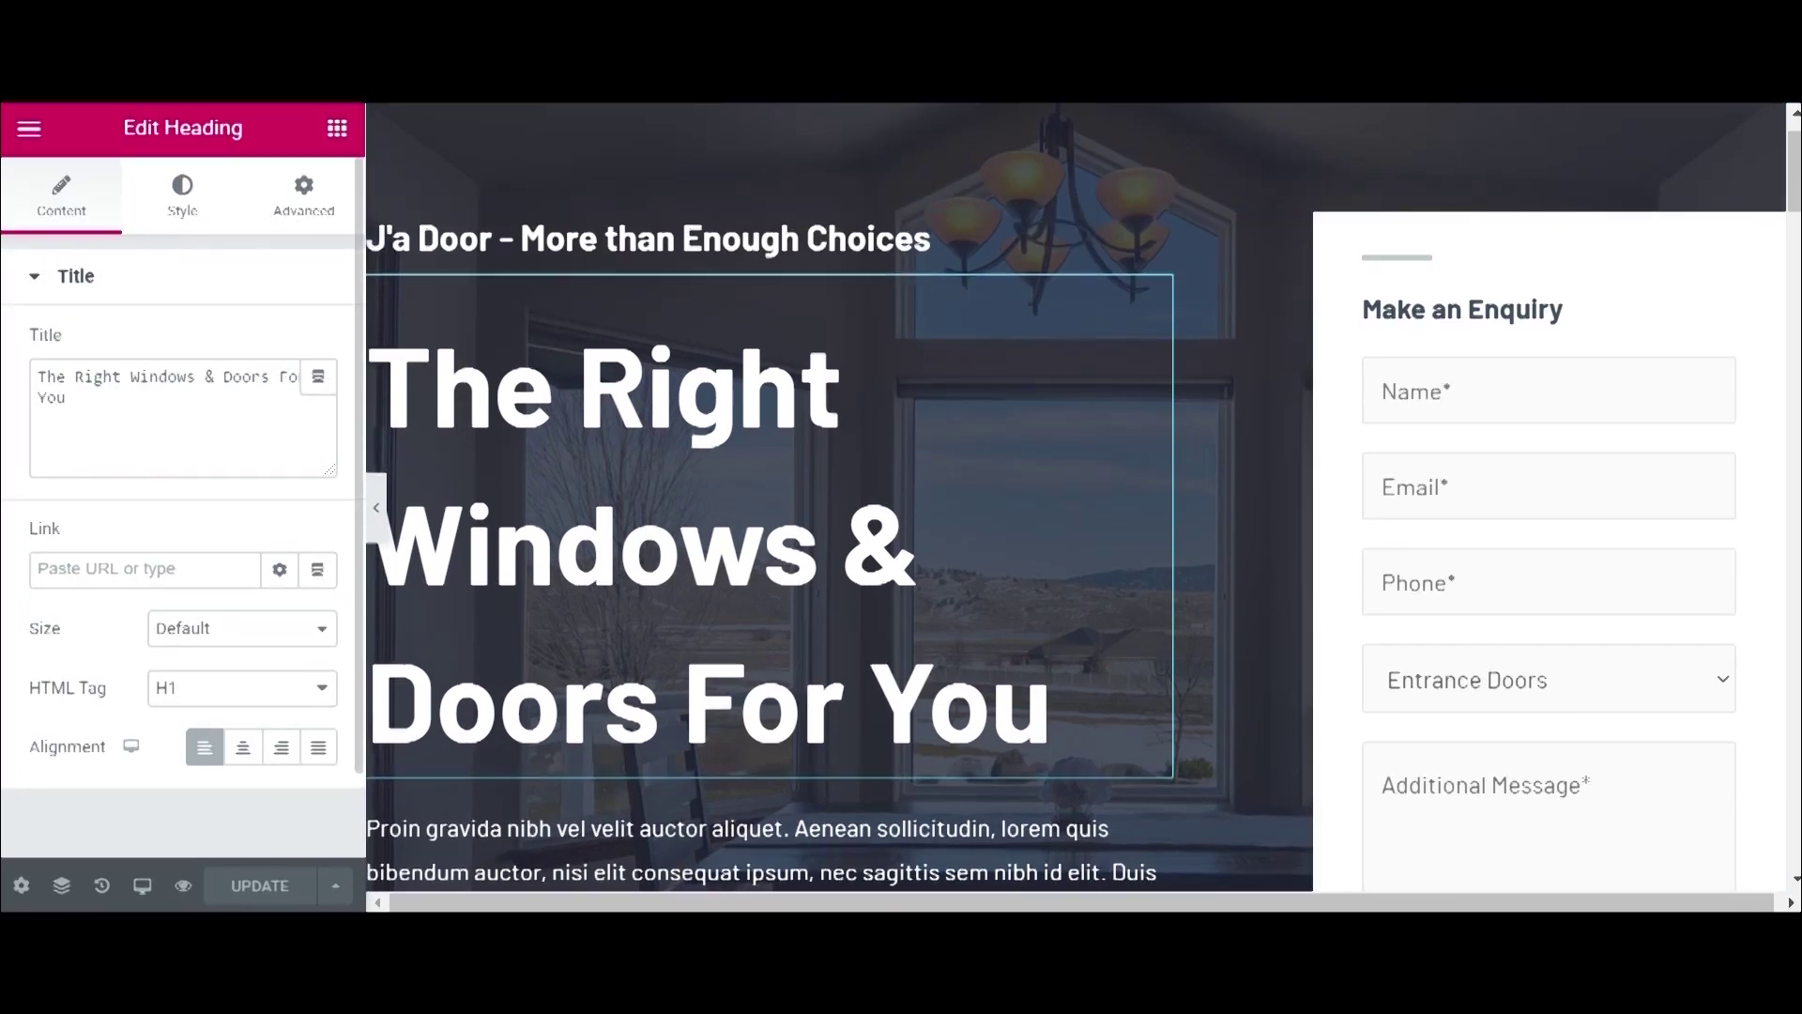
pyautogui.moveTo(92, 406); pyautogui.dragTo(14, 386)
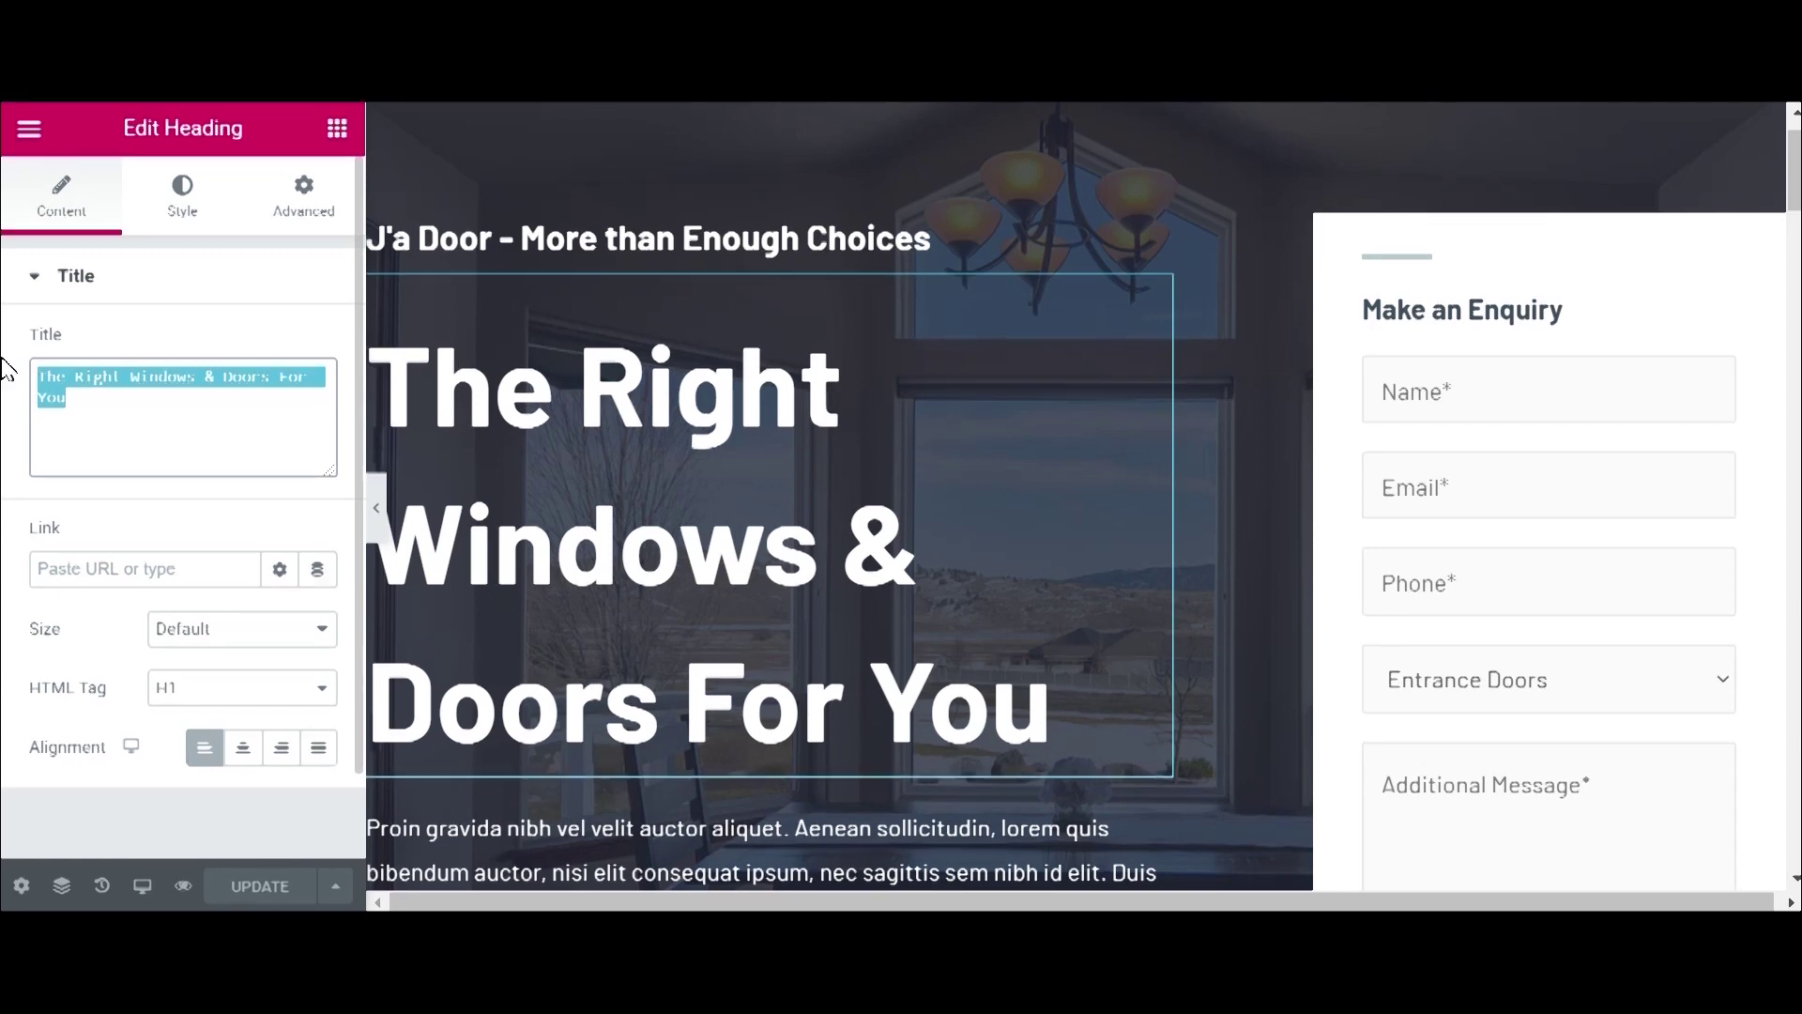
pyautogui.write('Best Mask Provider of Ind')
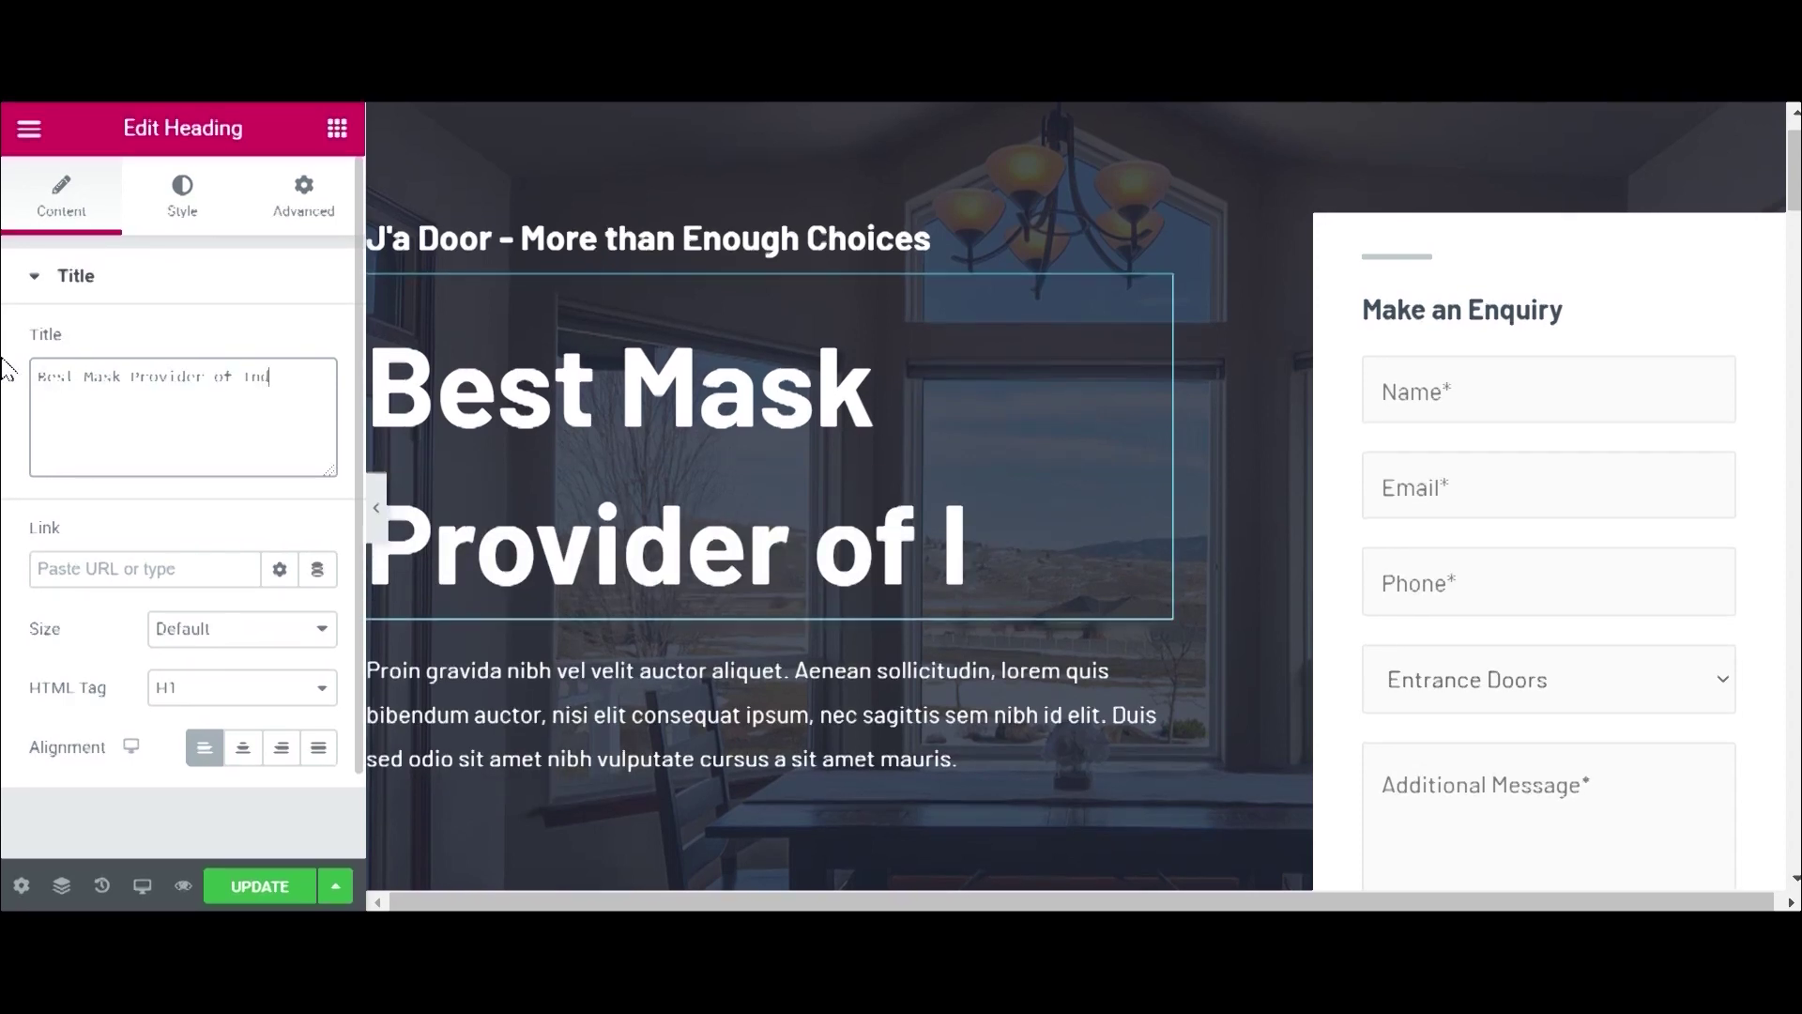
pyautogui.write('ia')
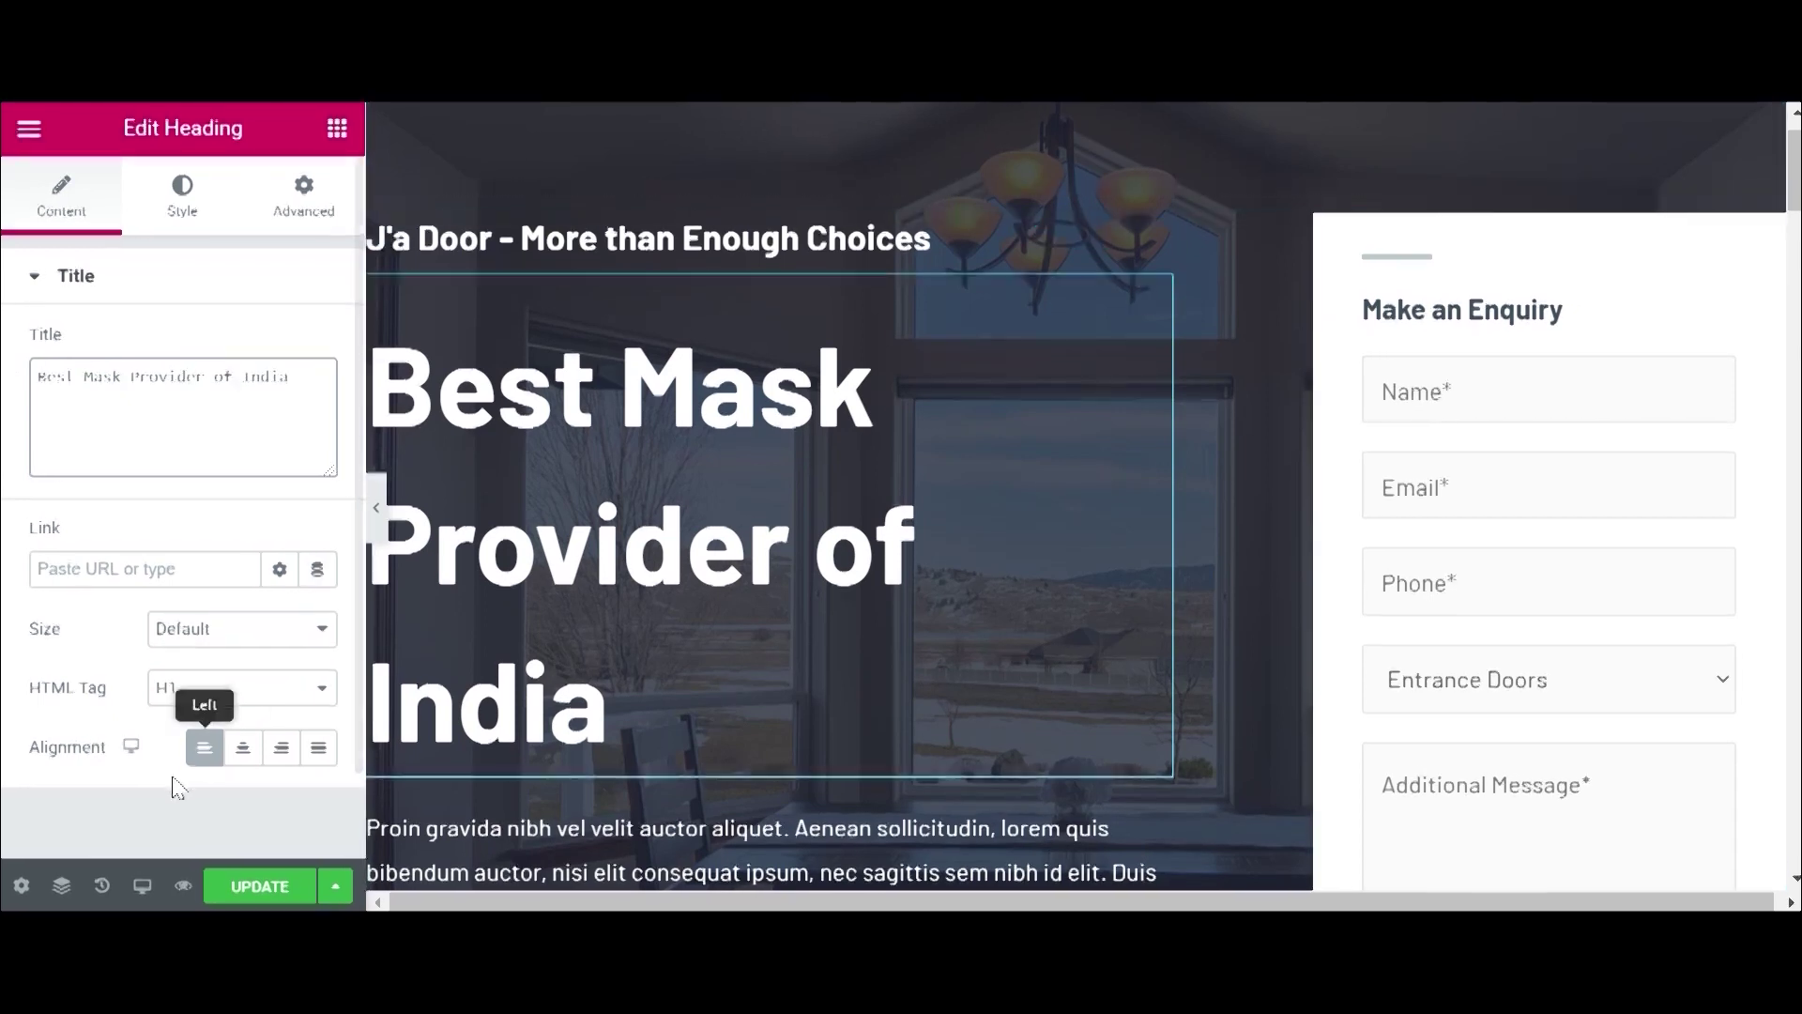
pyautogui.click(251, 888)
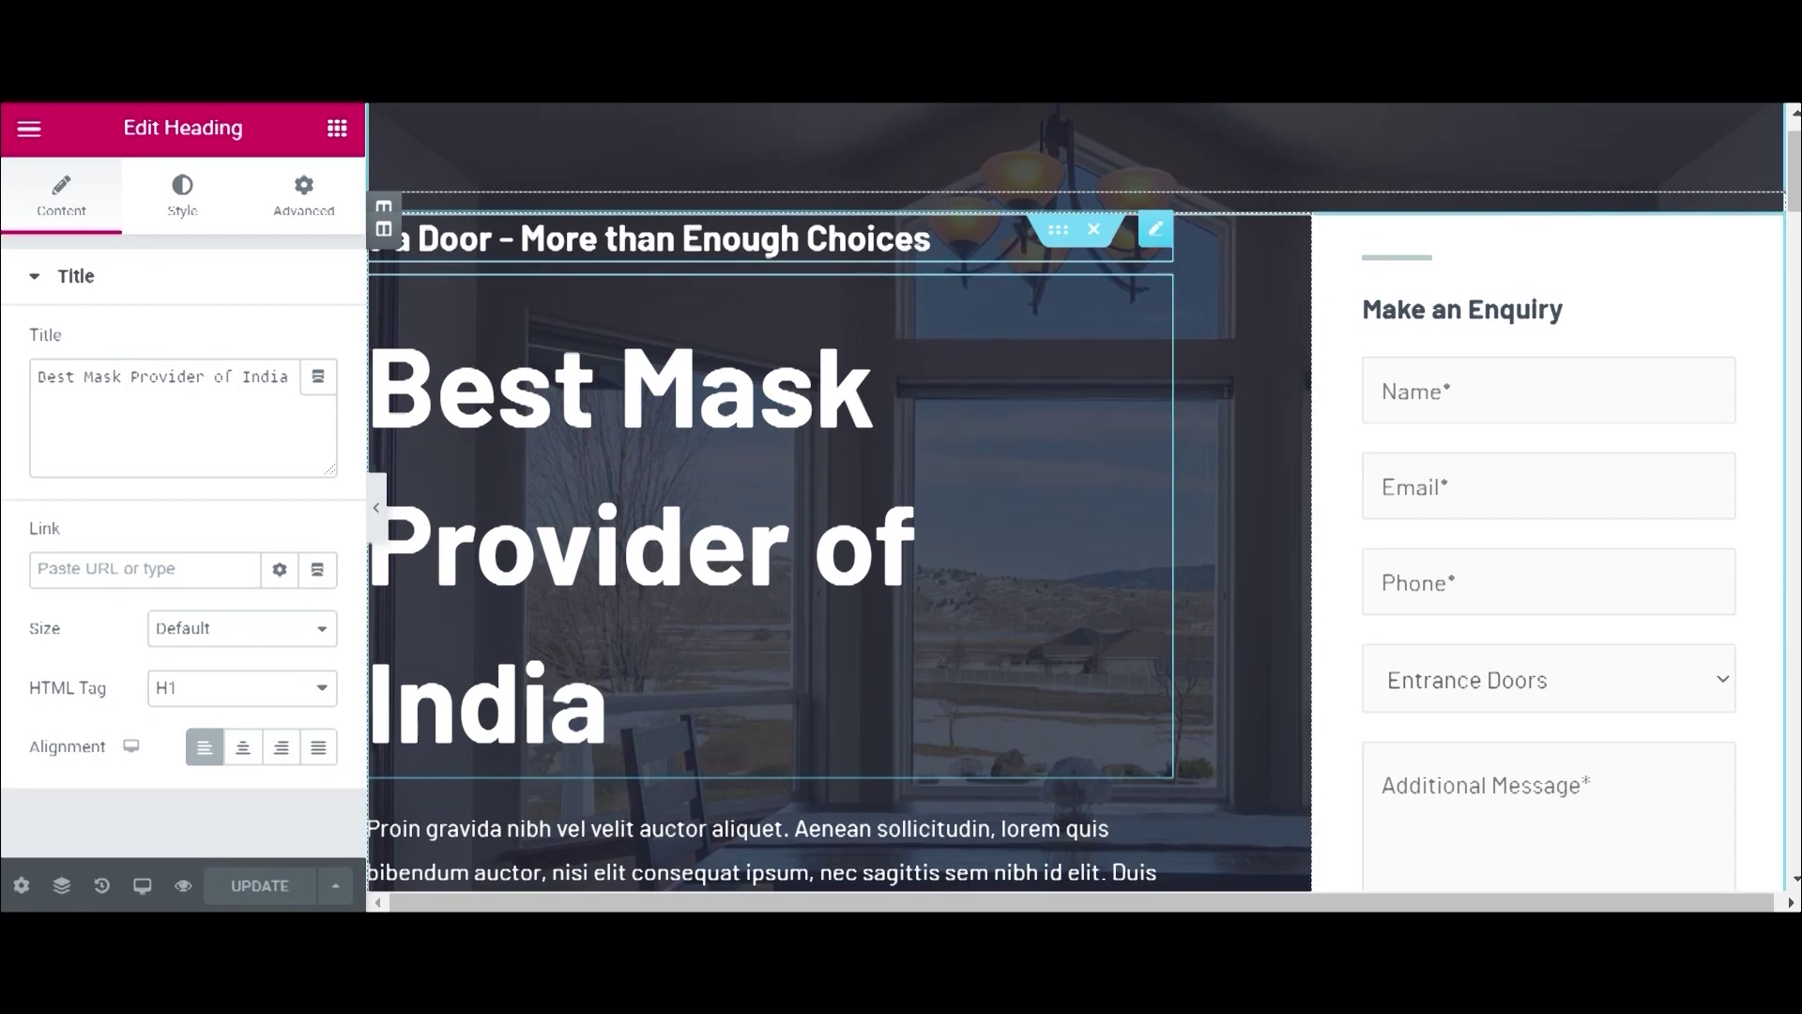
pyautogui.click(819, 240)
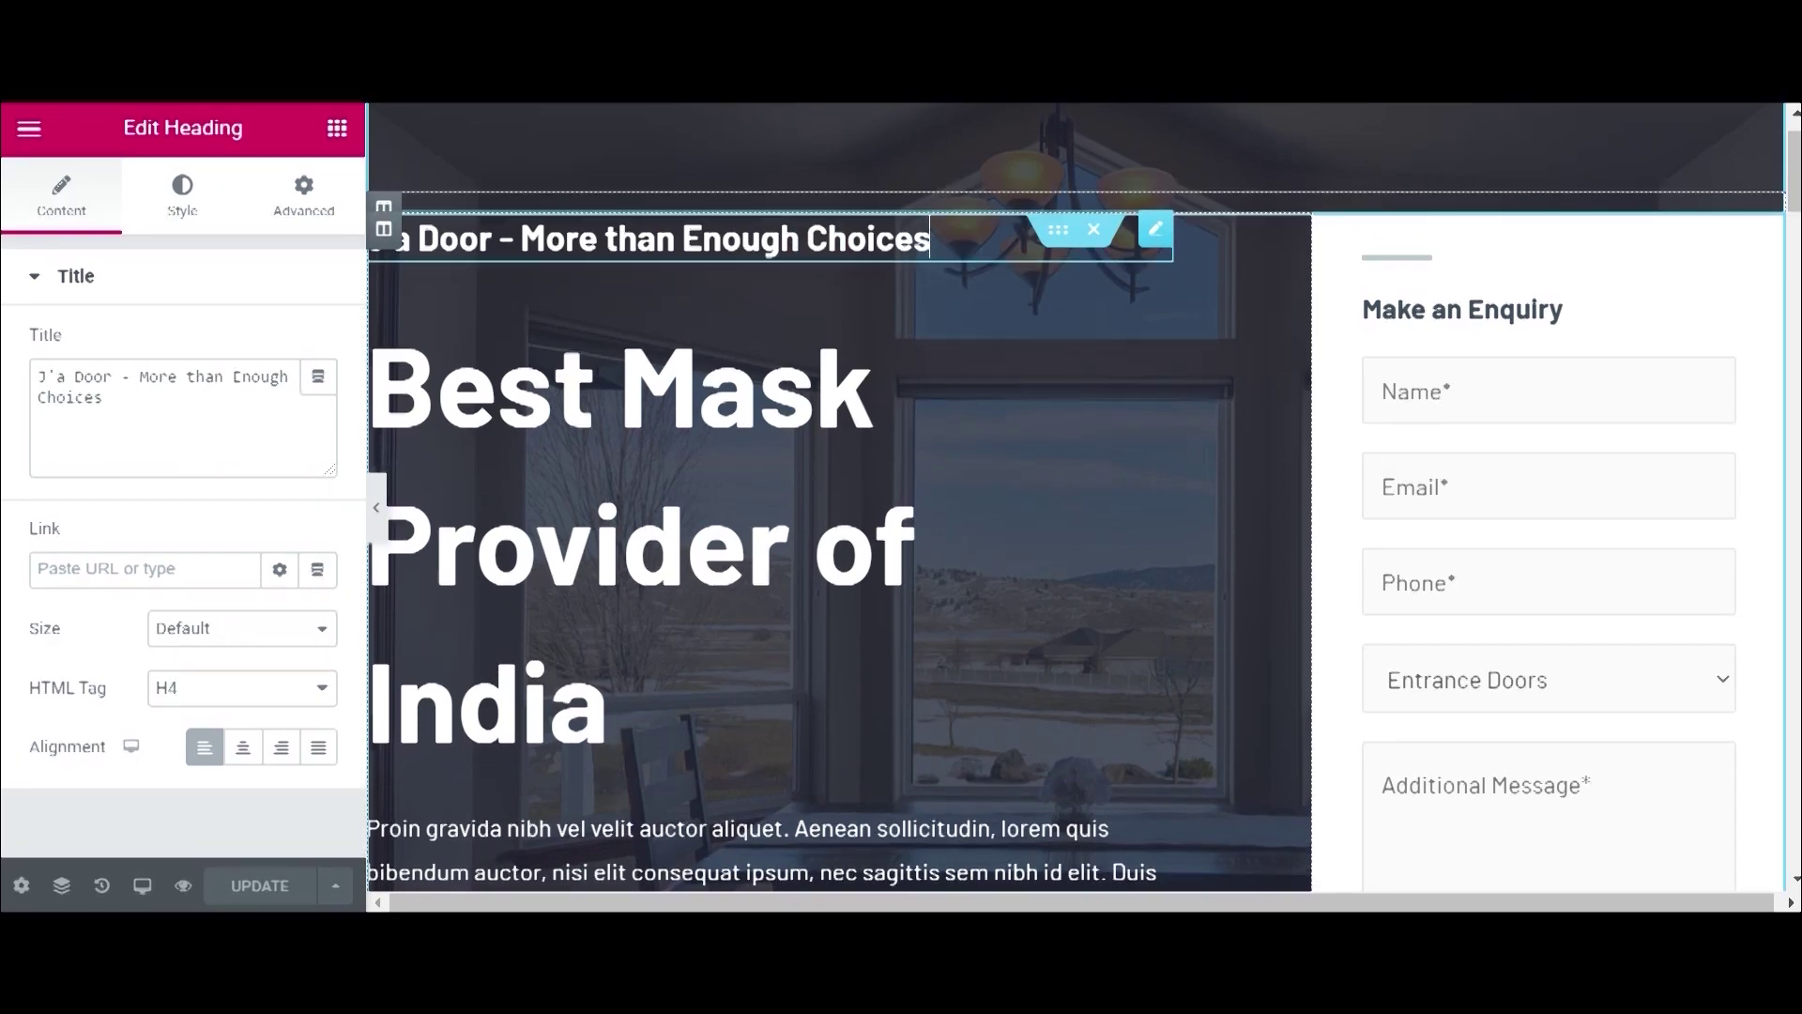
pyautogui.moveTo(930, 238); pyautogui.dragTo(315, 252)
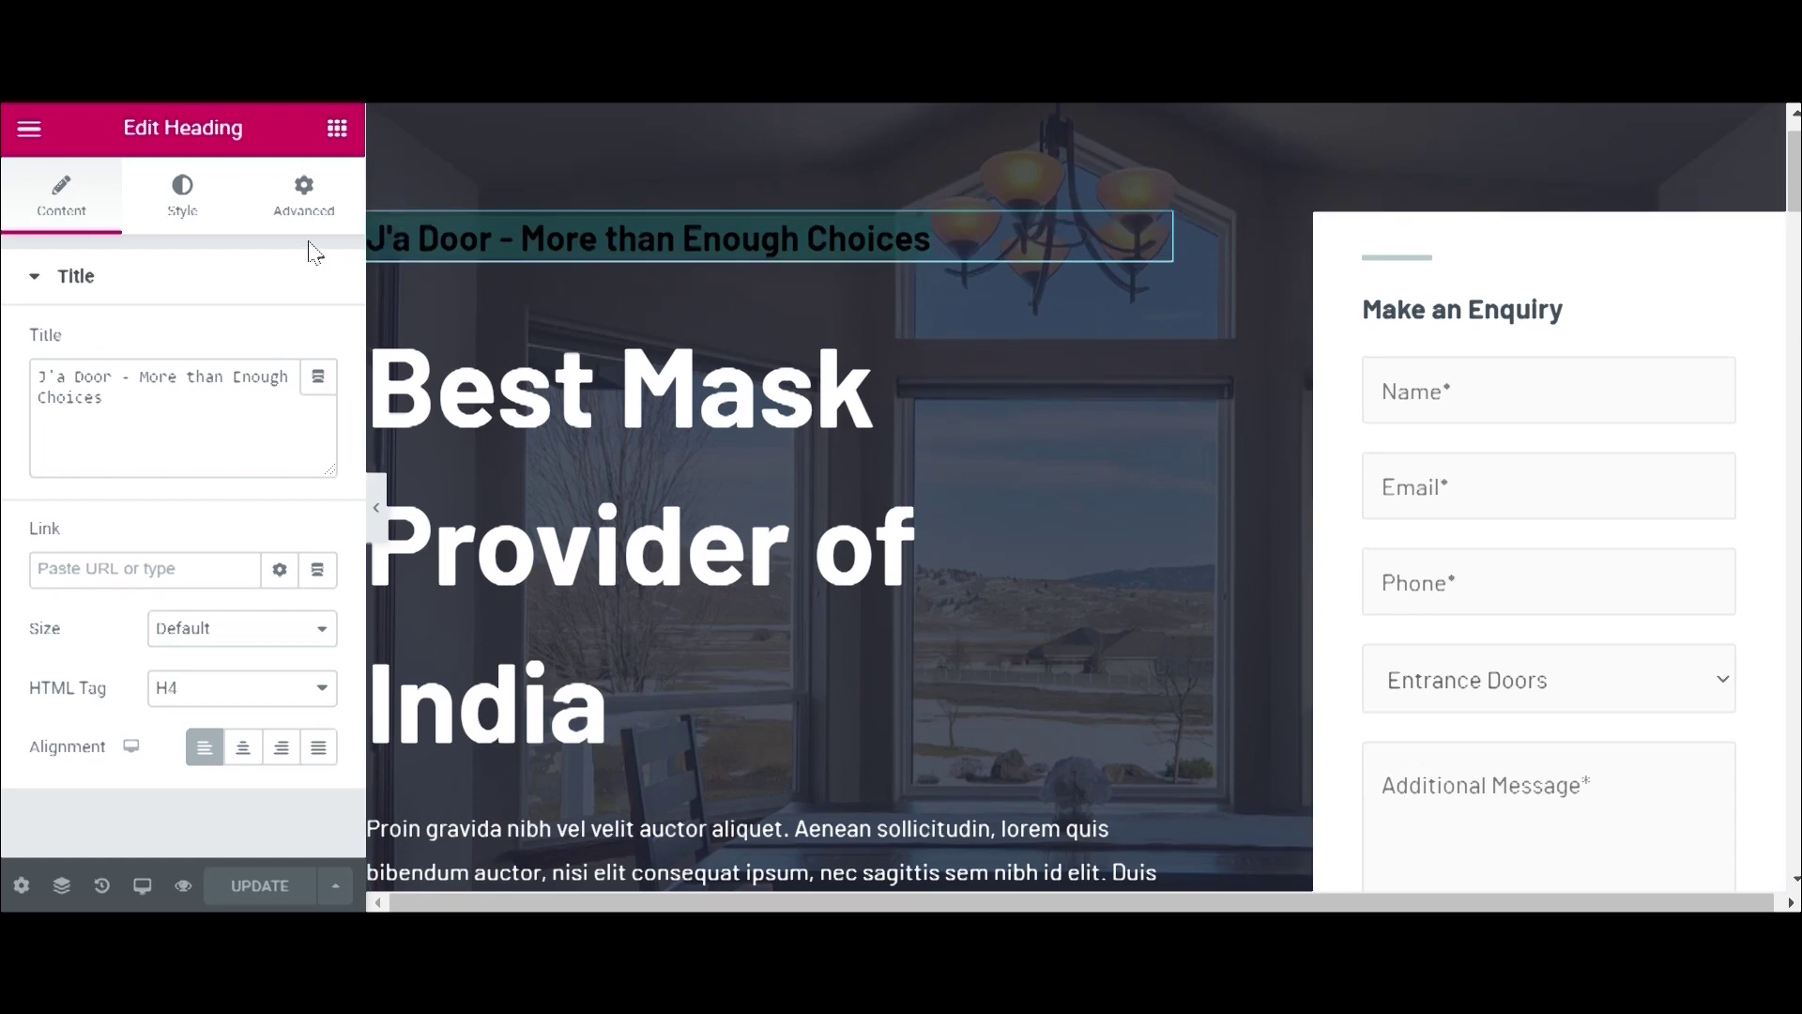
pyautogui.click(337, 128)
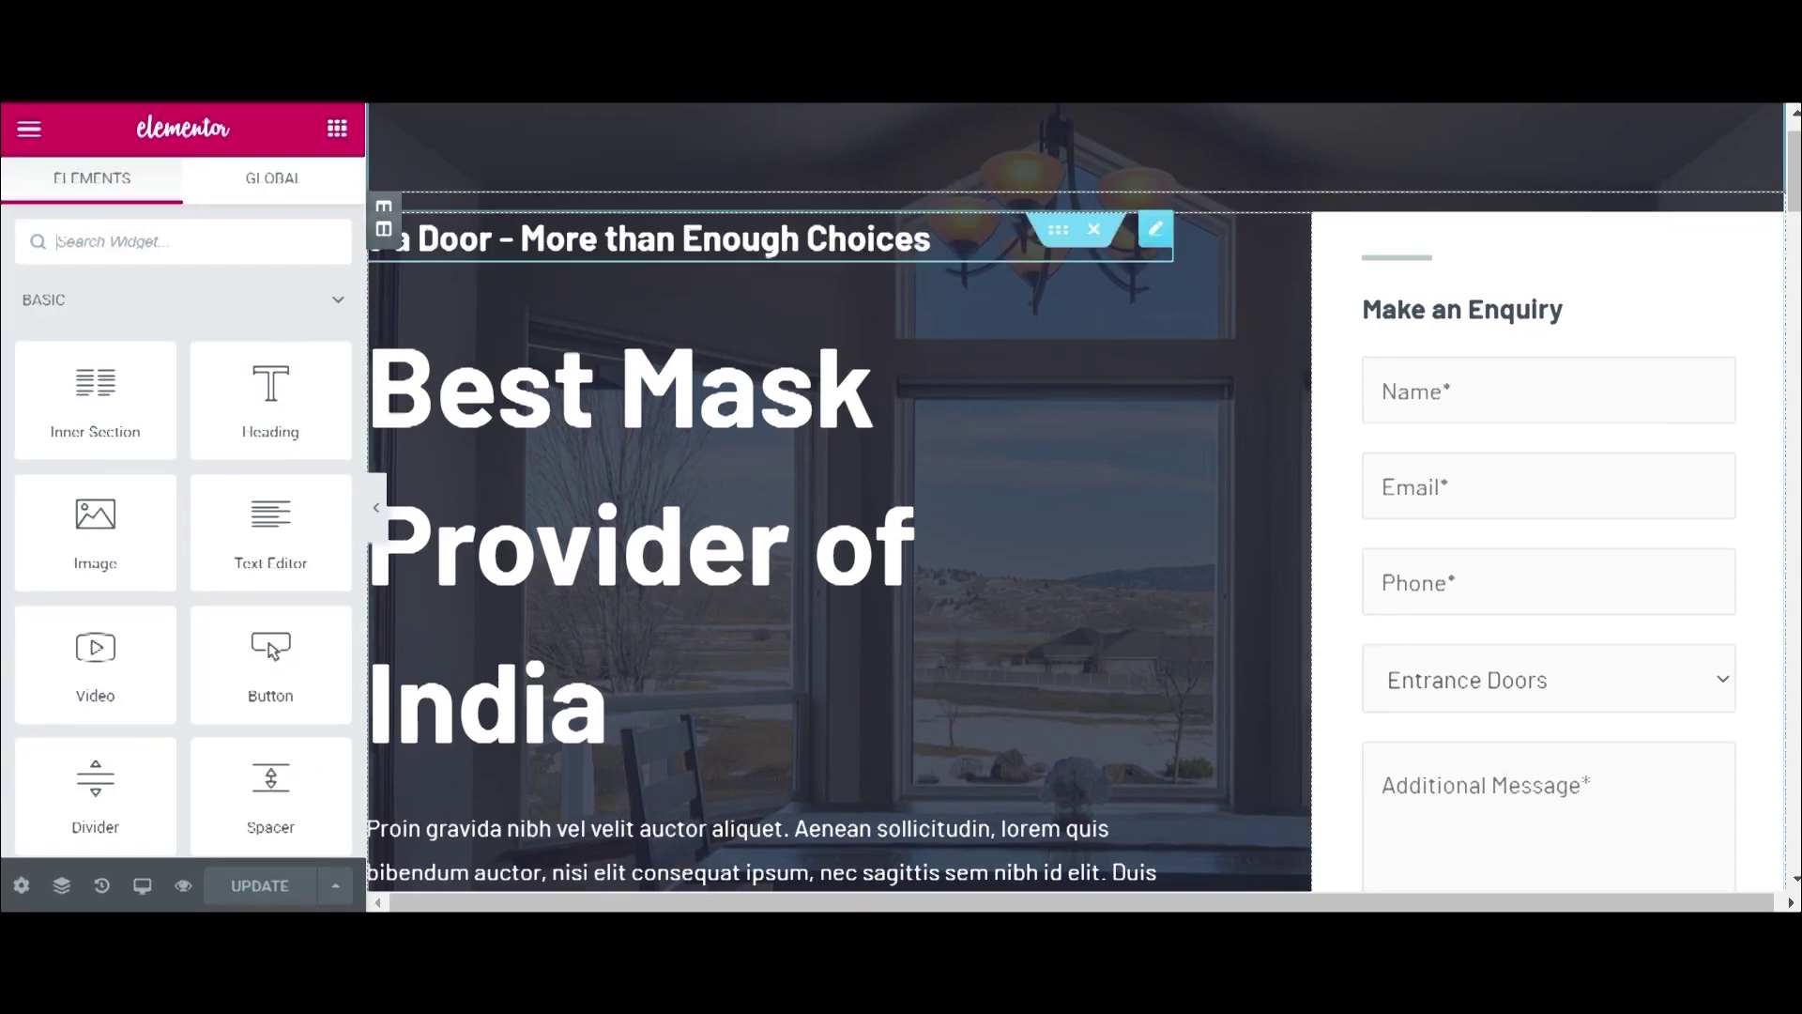
# Change the small heading above the main heading to "We Provide Mask and Other Covid Prevention Products".
pyautogui.click(950, 238)
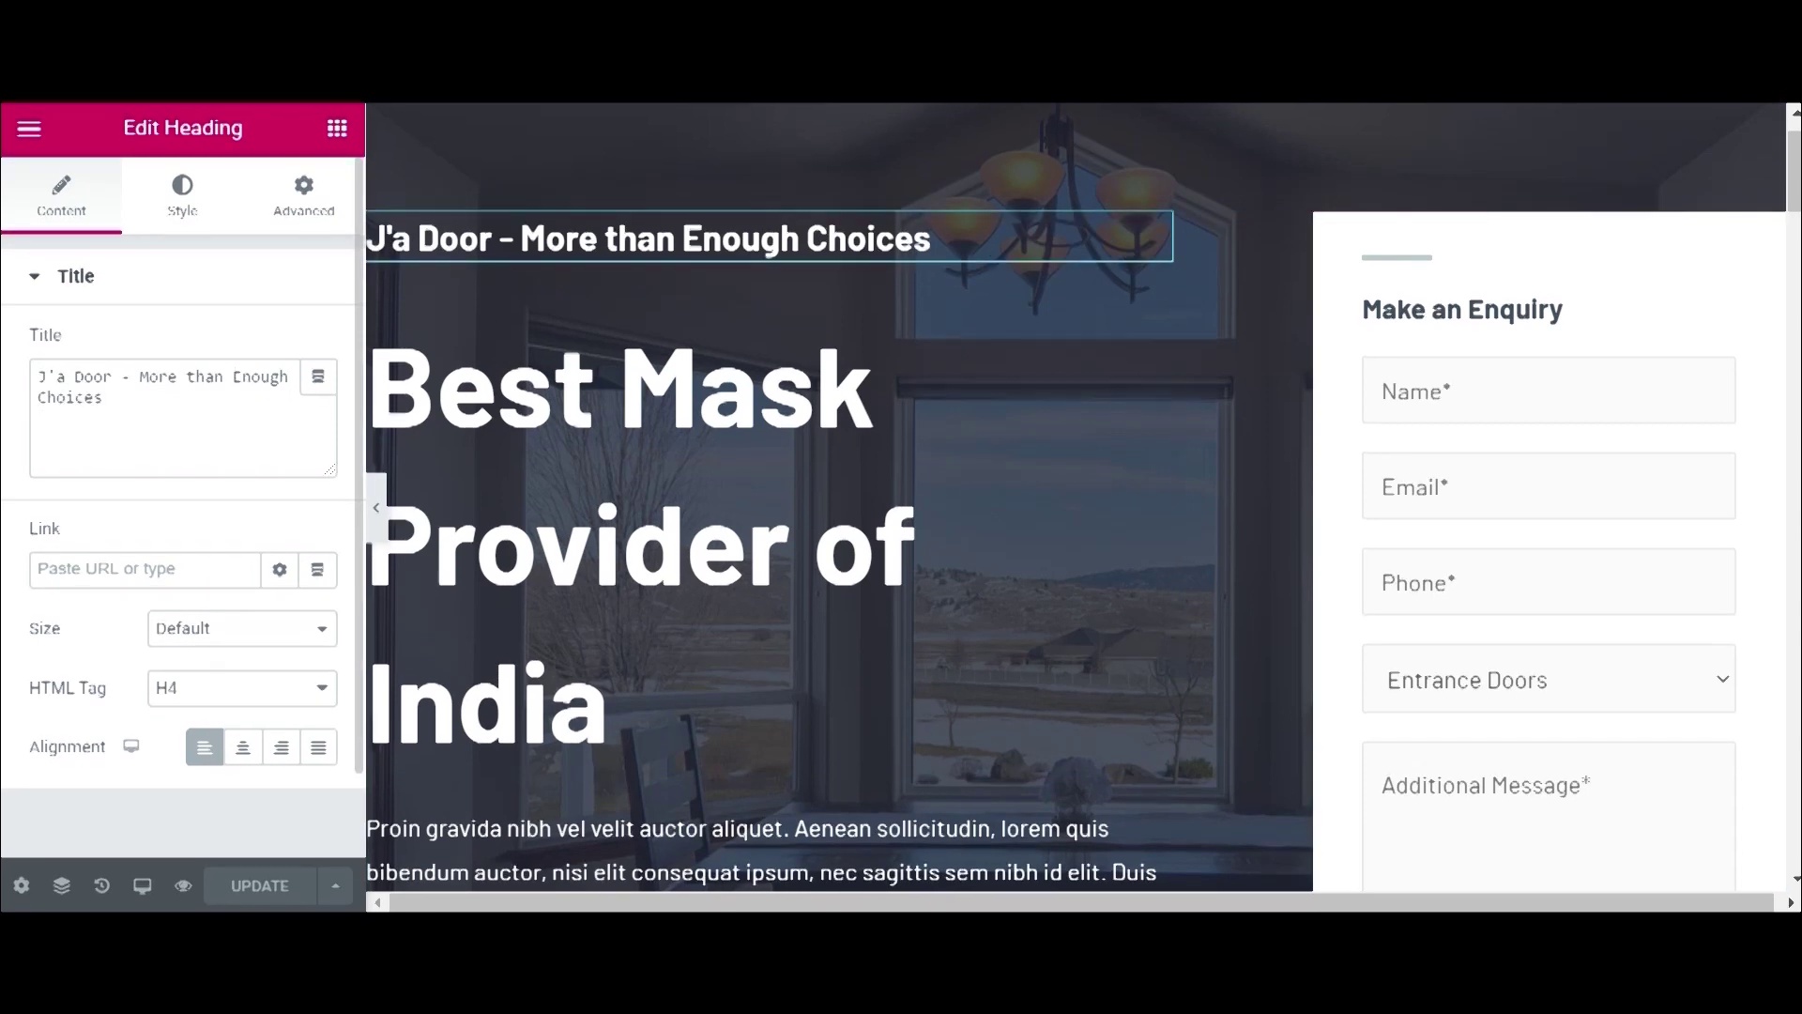
pyautogui.moveTo(104, 398); pyautogui.dragTo(8, 381)
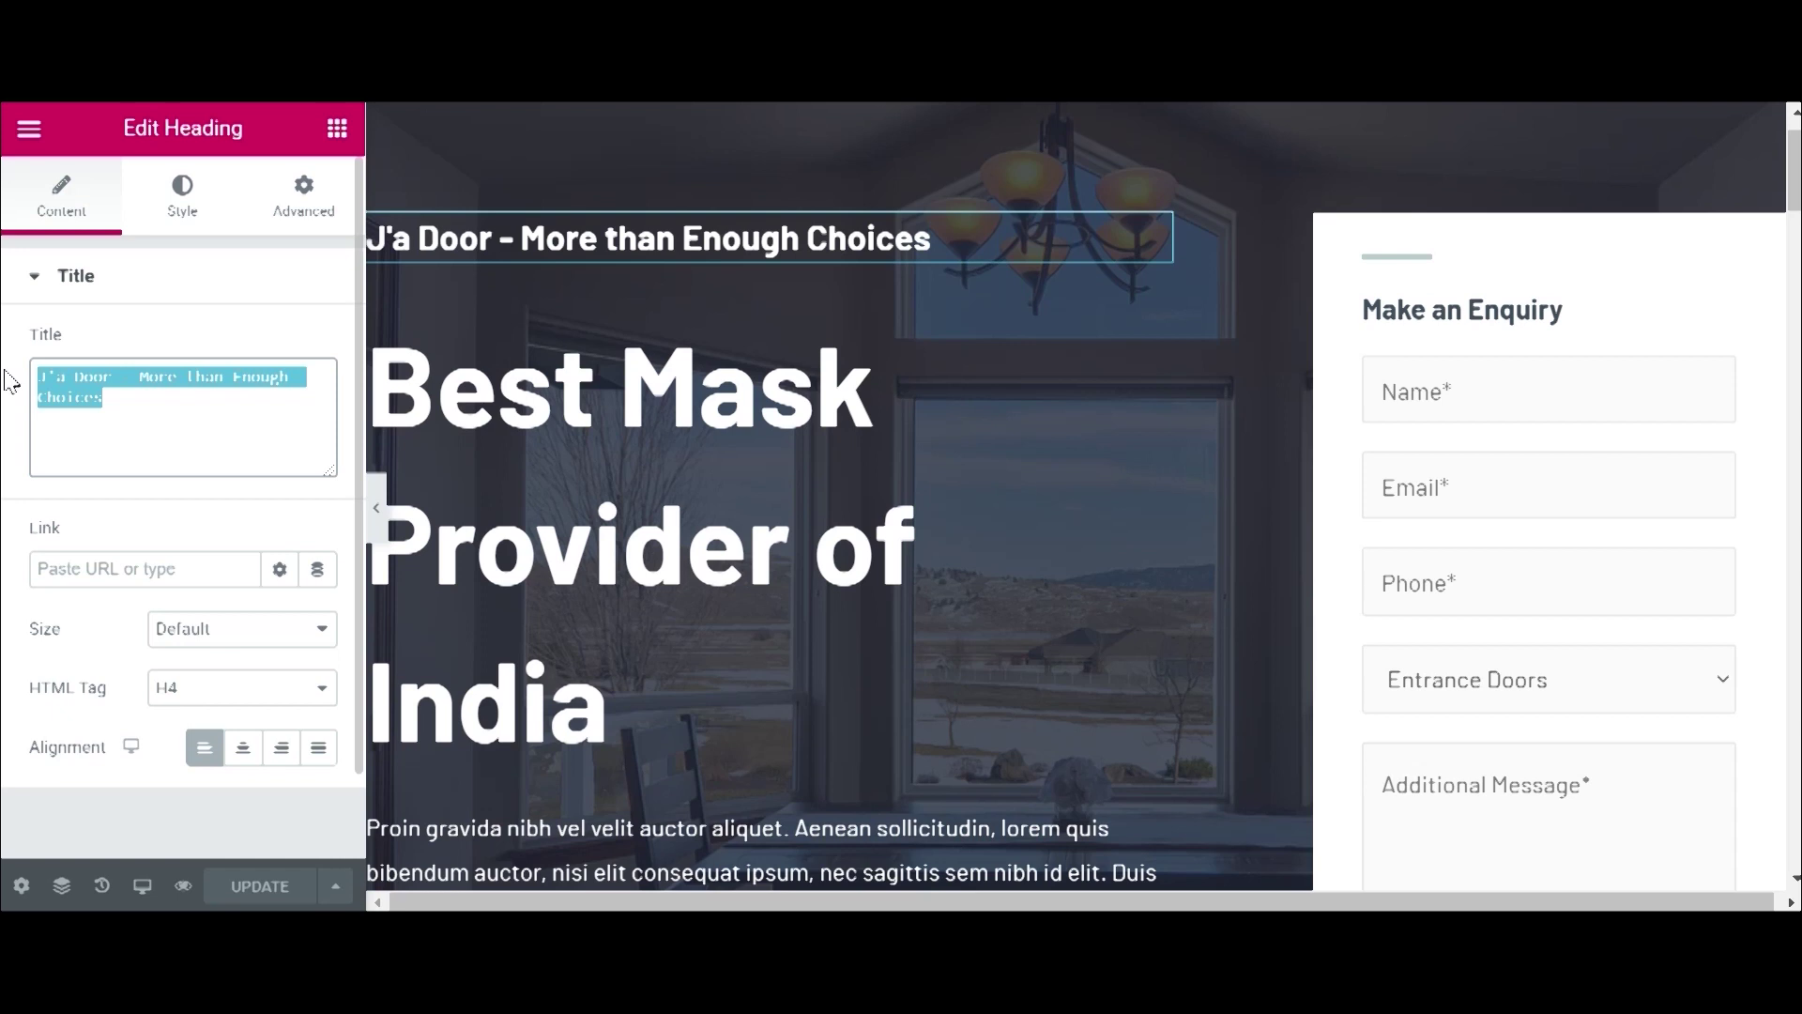
pyautogui.write('We')
pyautogui.press('BackSpace')
pyautogui.write('Provide Mask and')
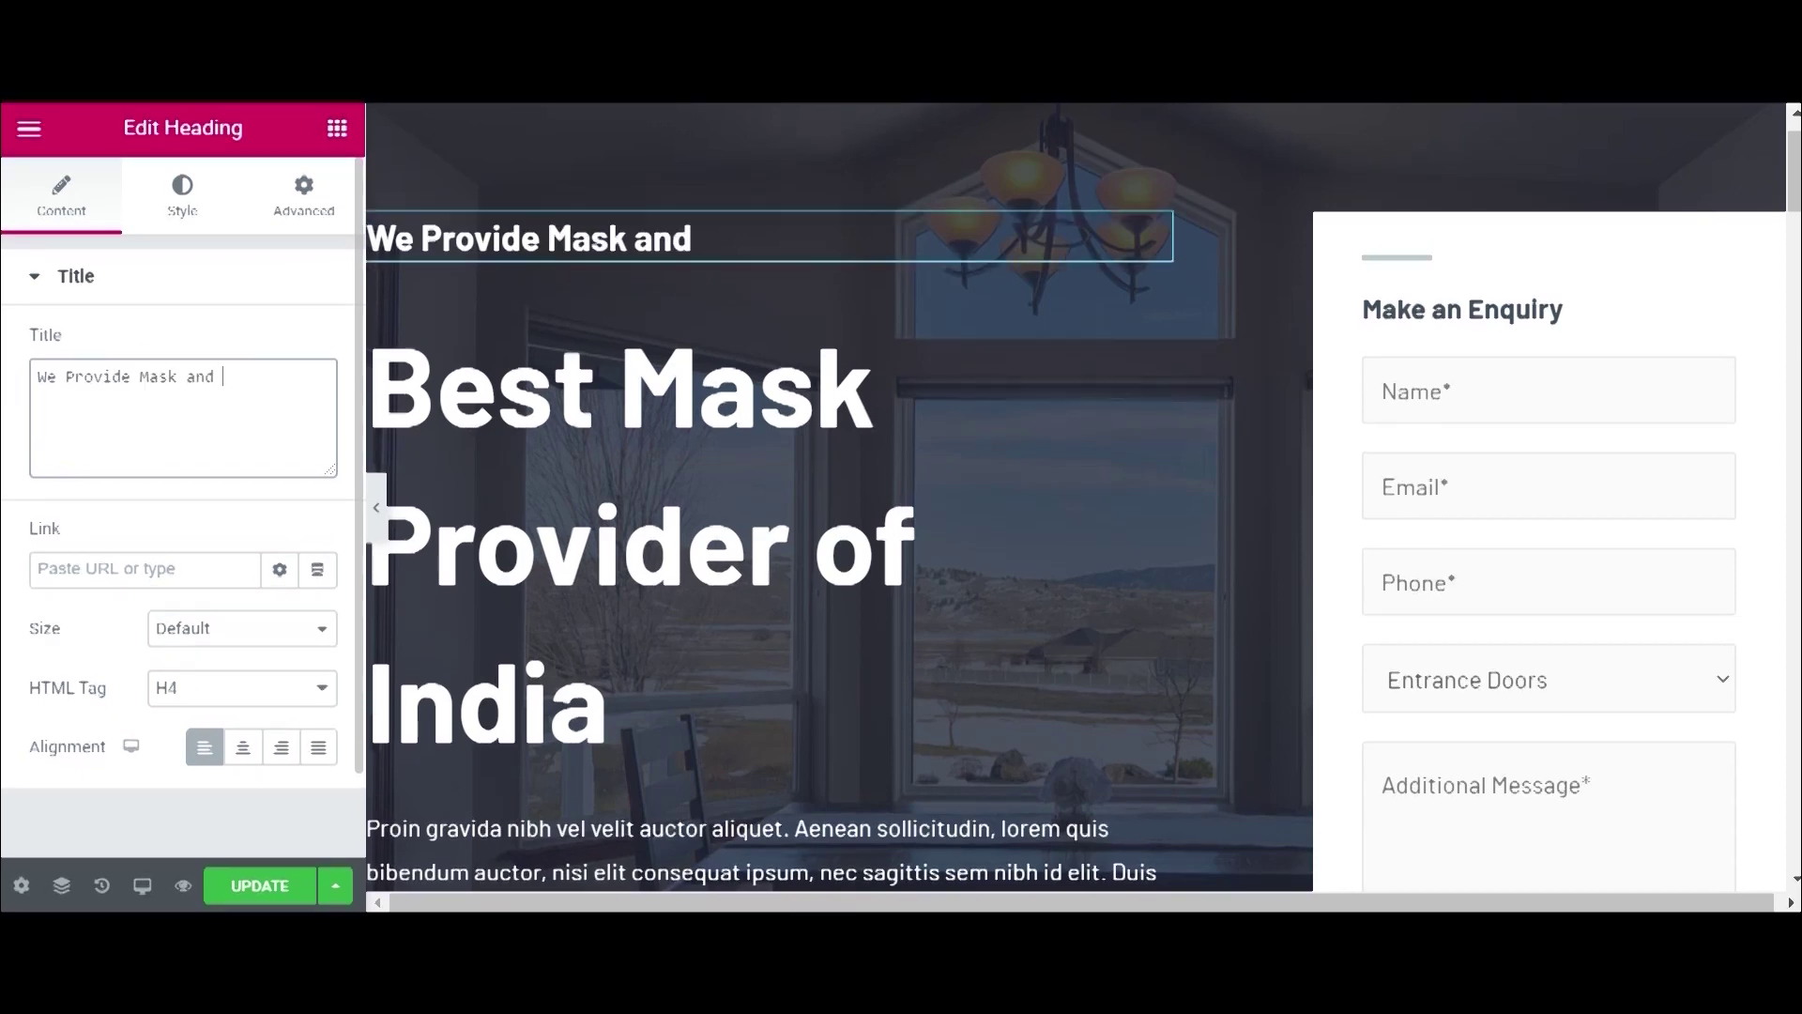
pyautogui.write('her Covid Prevention Products')
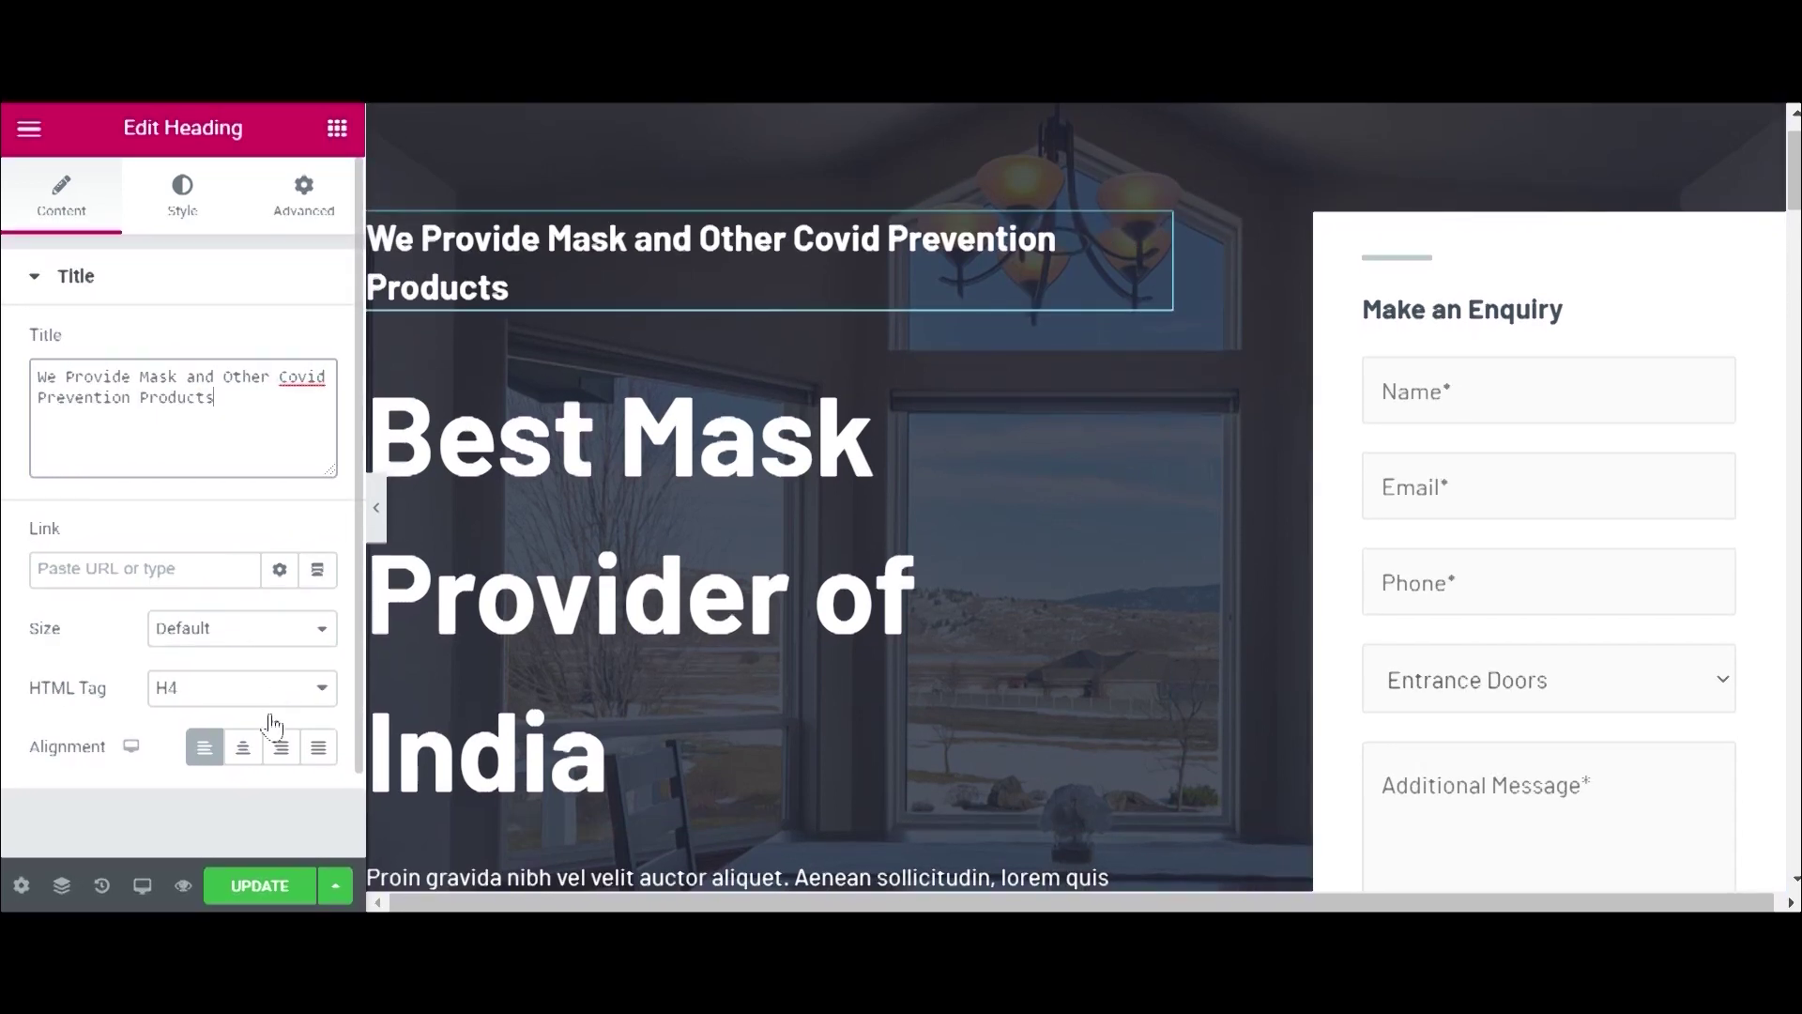
# Center-align the small heading above the main heading and update the page.
pyautogui.click(243, 747)
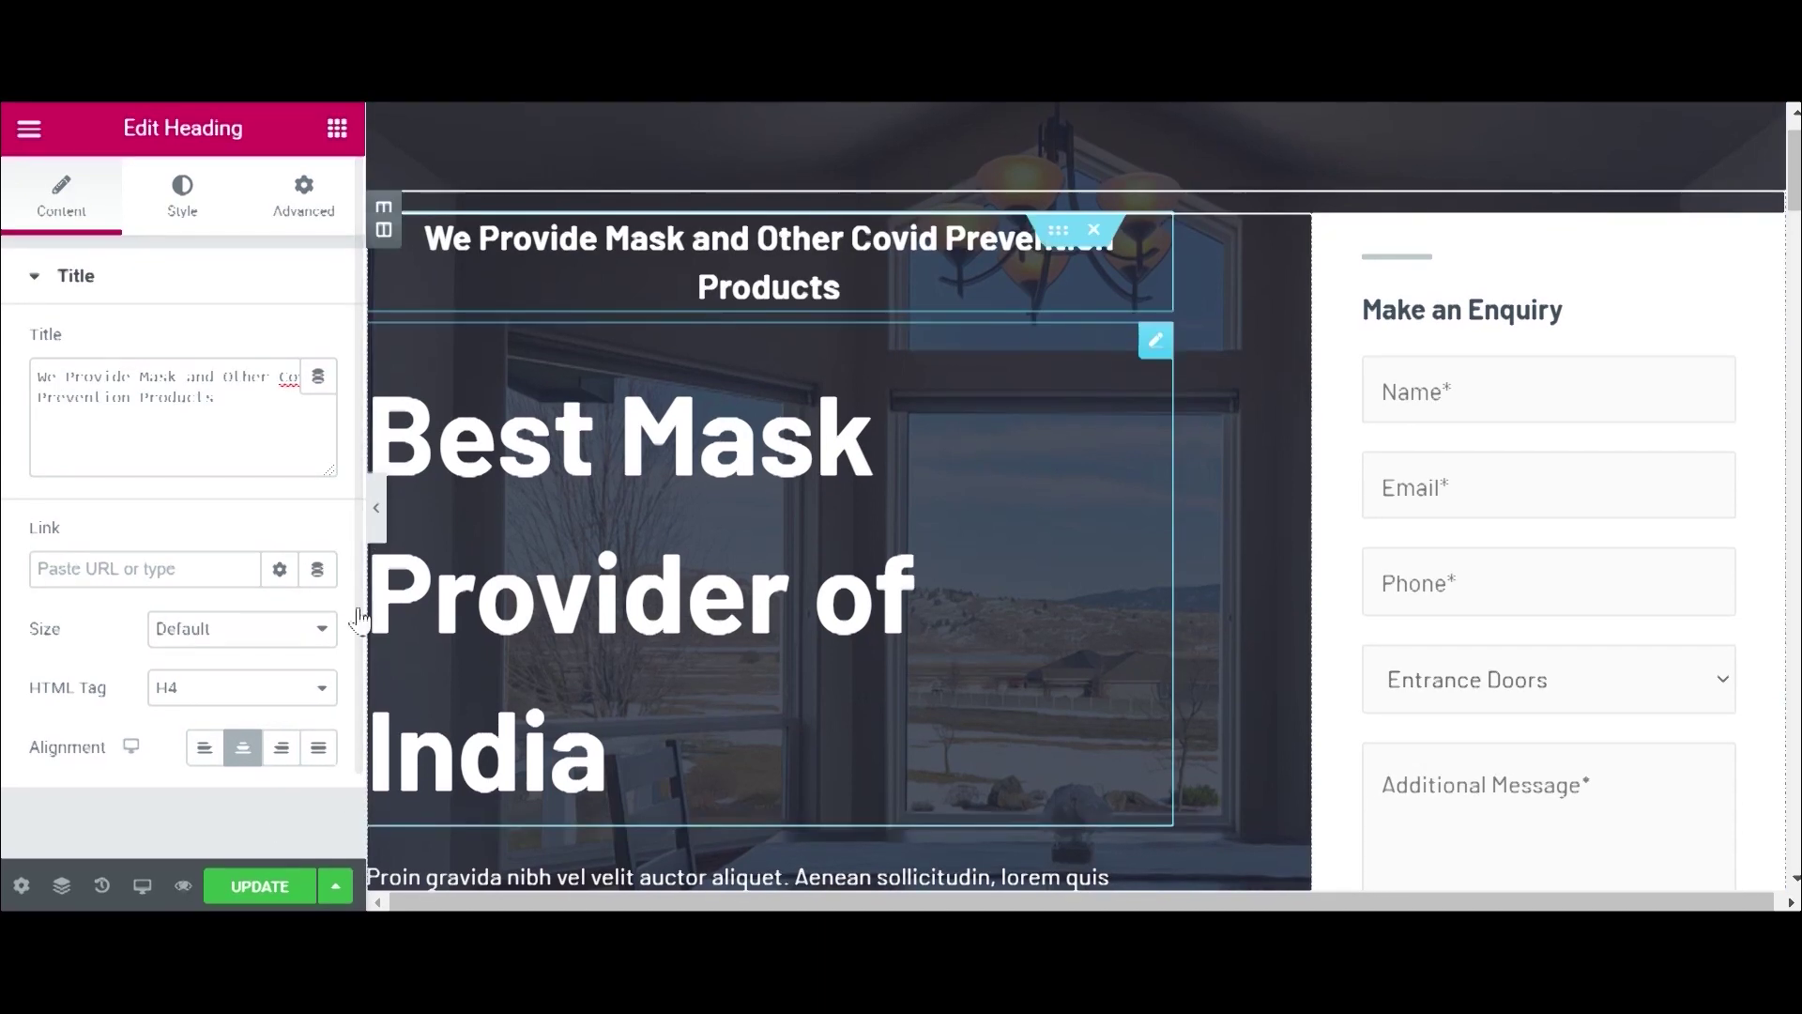
pyautogui.click(270, 886)
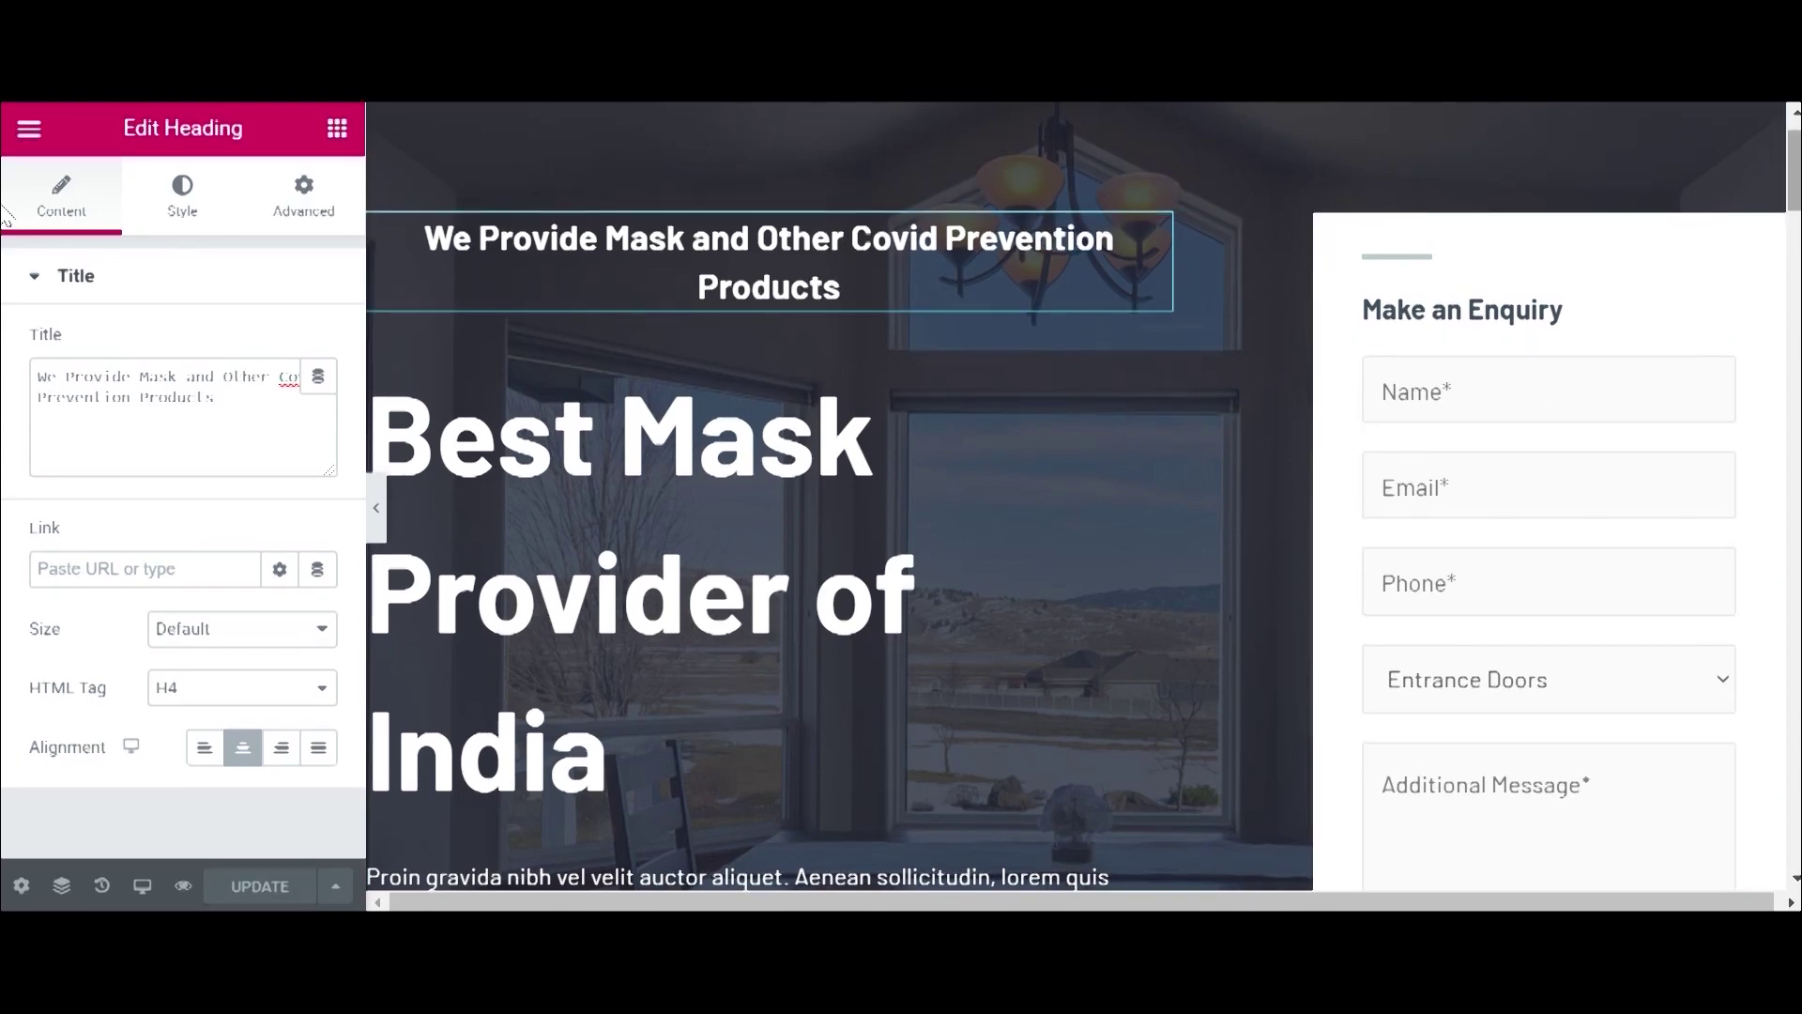
pyautogui.scroll(-5, 1793, 199)
pyautogui.scroll(5, 1793, 199)
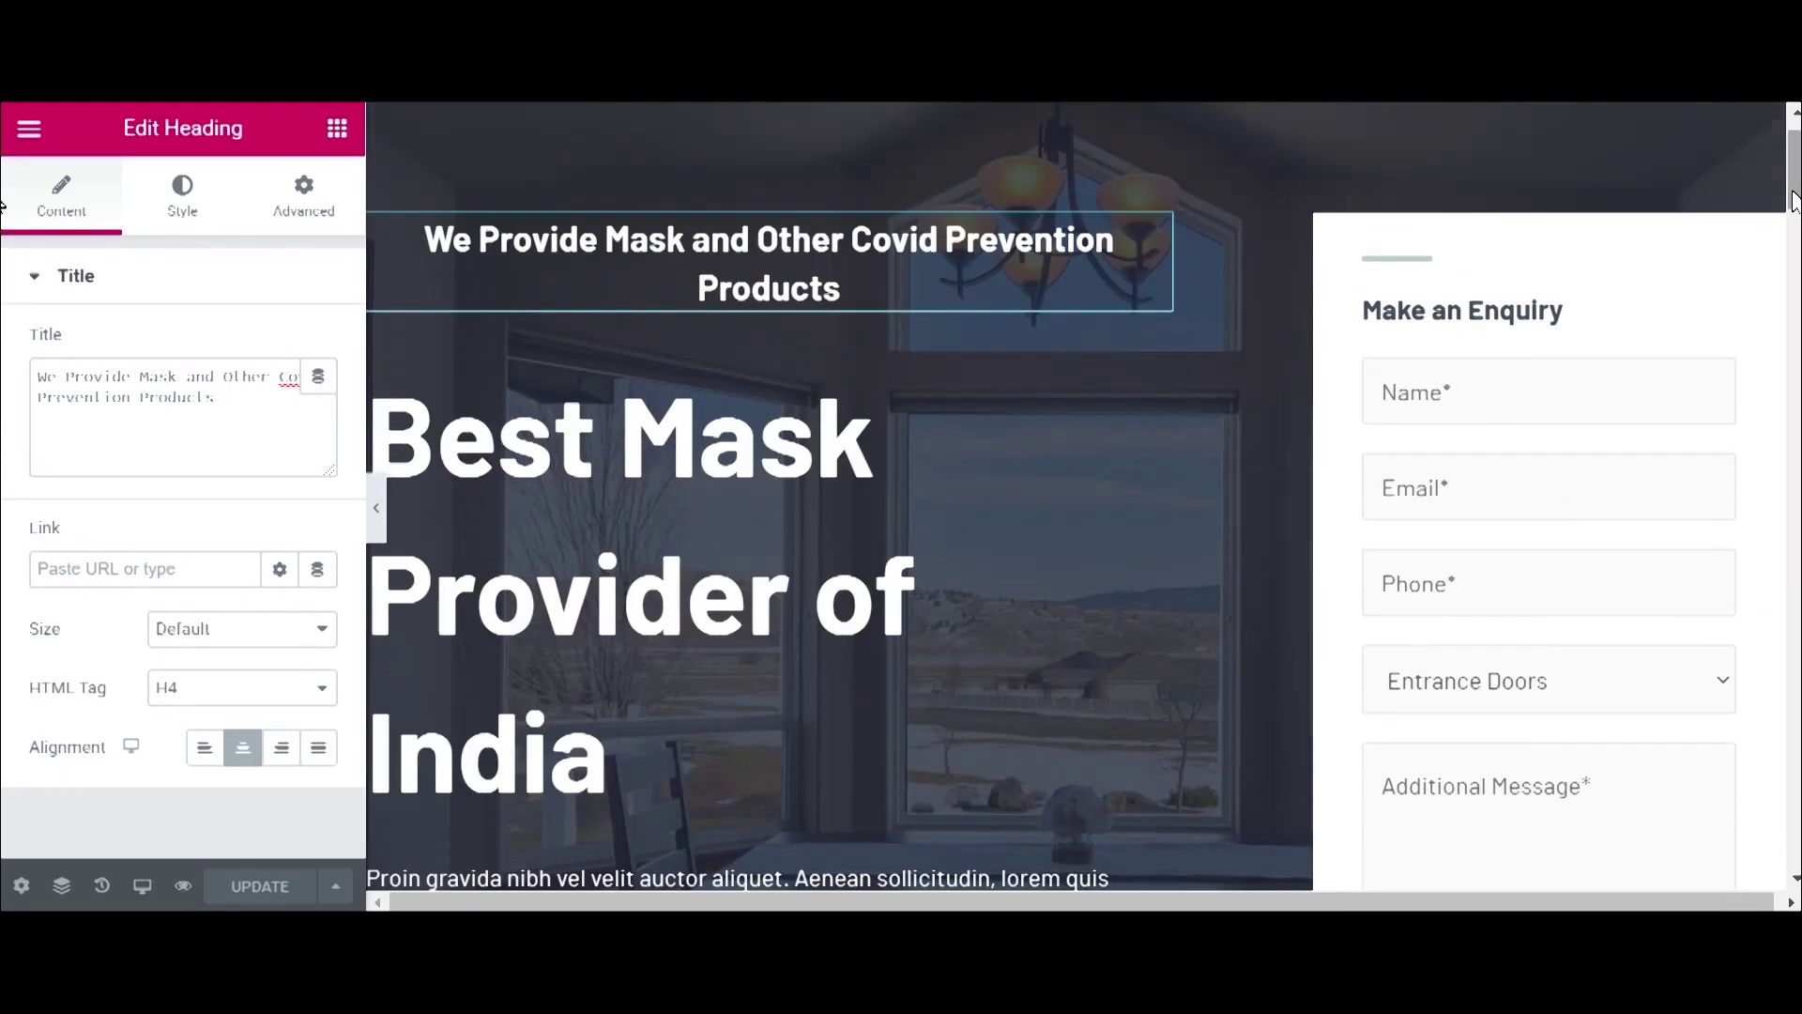
# Open the background image selection for the hero section and browse the free Pixabay images.
pyautogui.click(1230, 142)
pyautogui.click(106, 208)
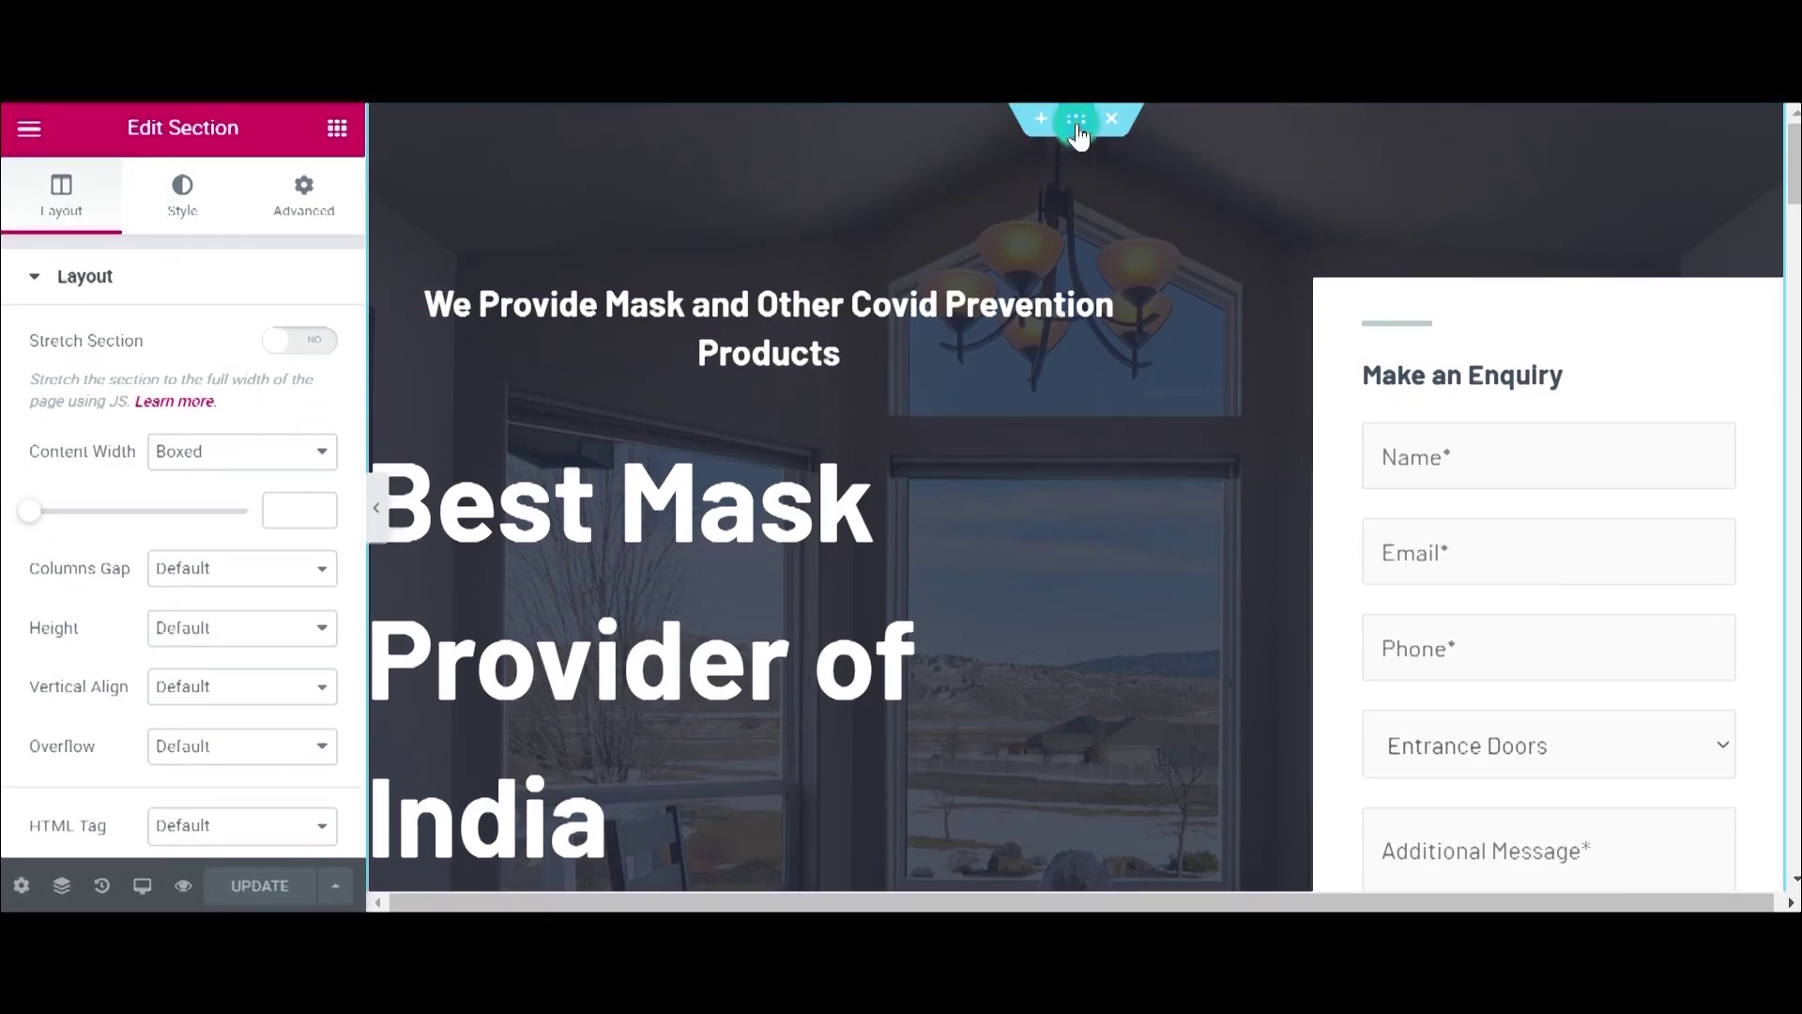
pyautogui.click(186, 197)
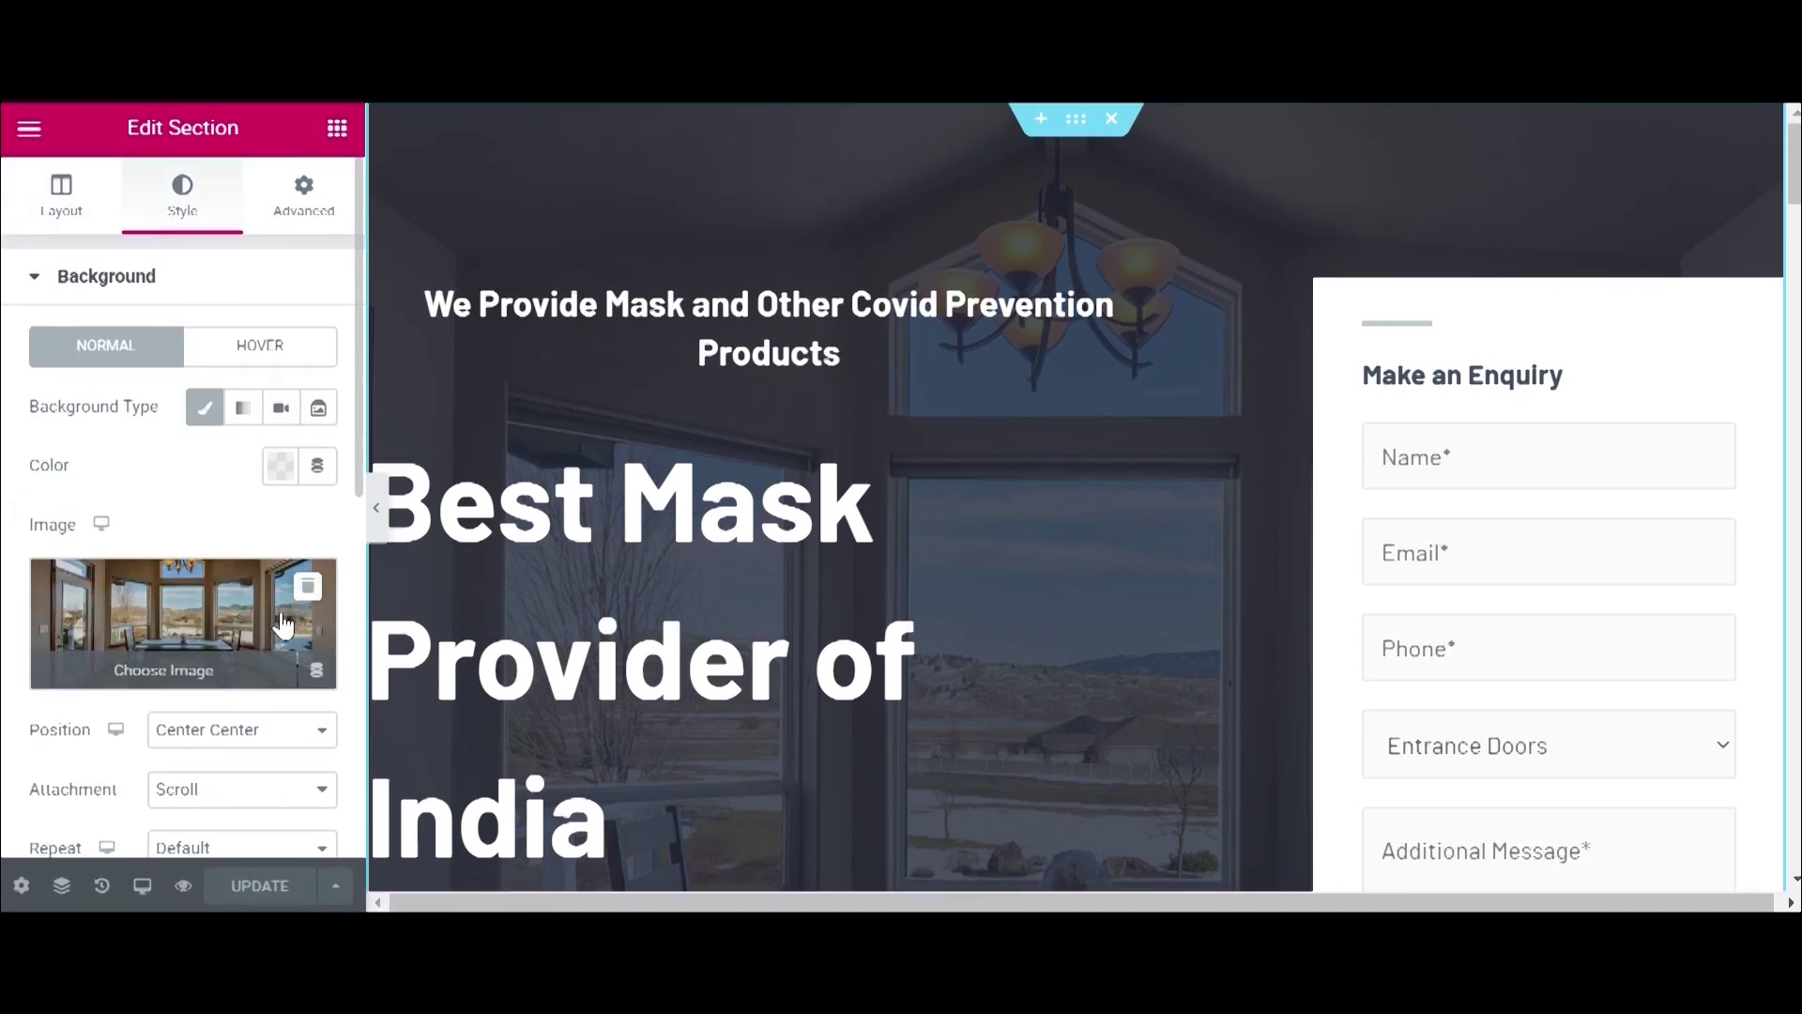
pyautogui.click(161, 671)
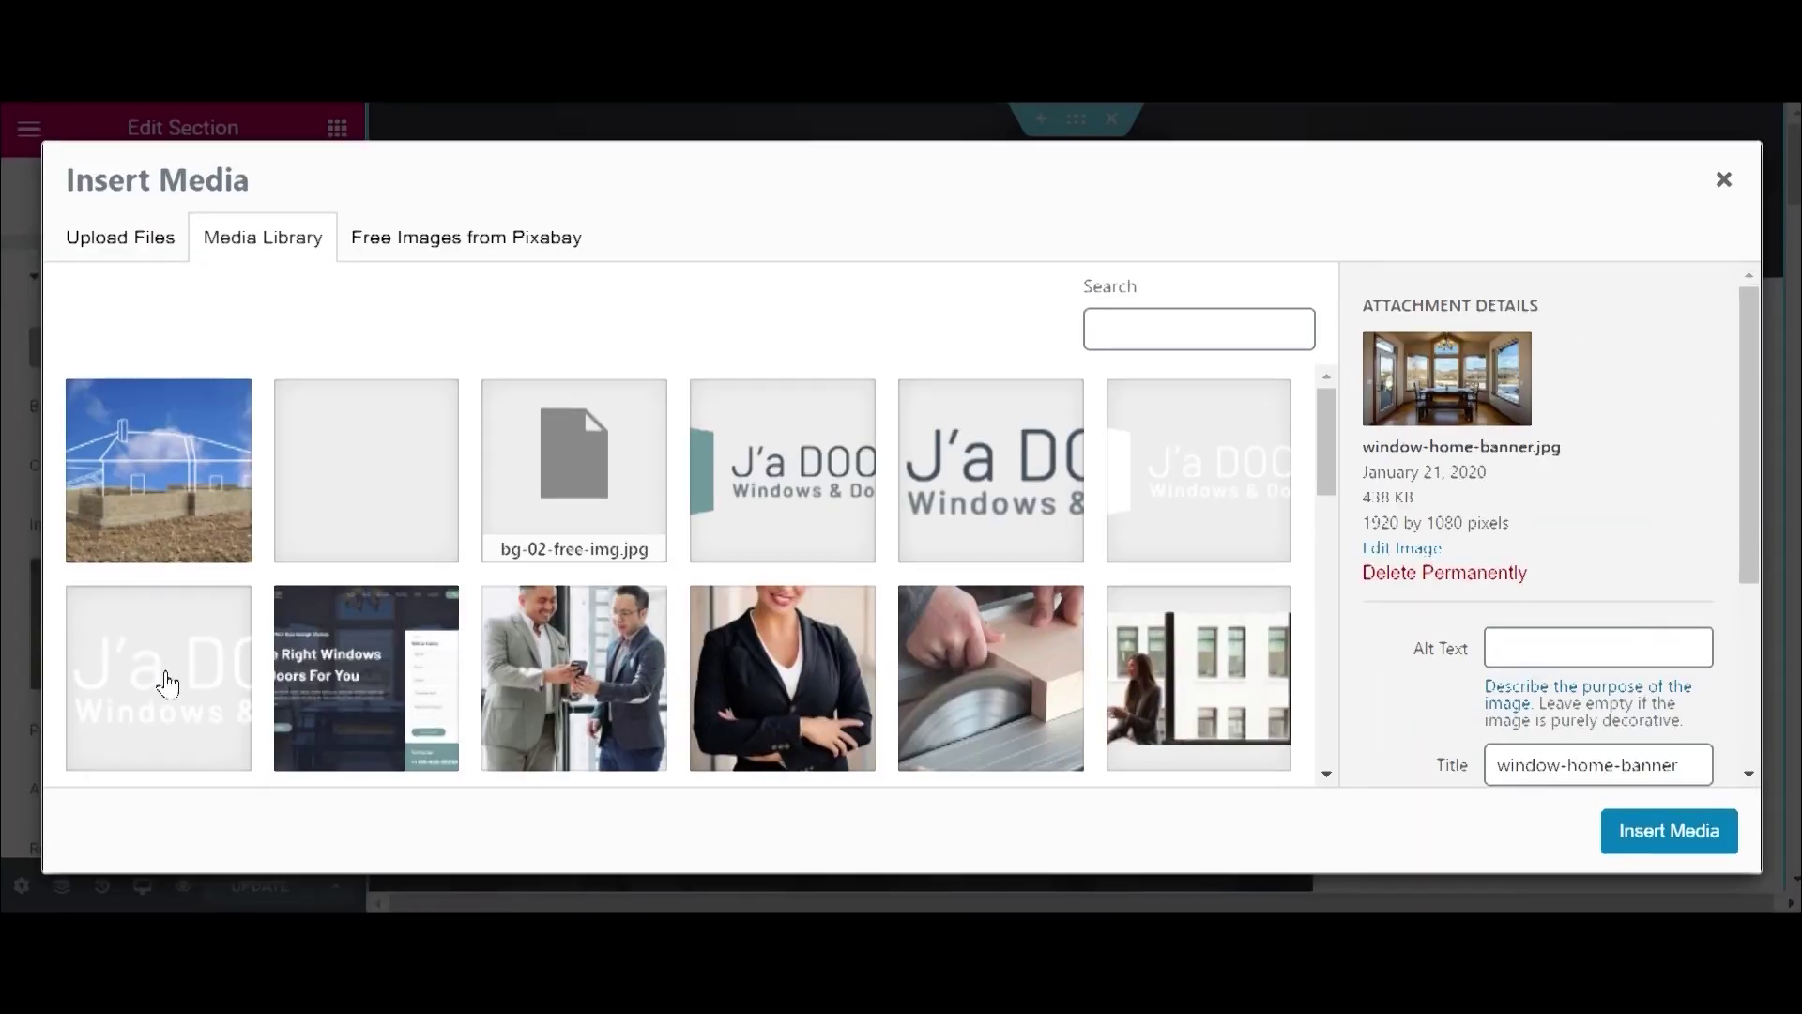
pyautogui.click(433, 254)
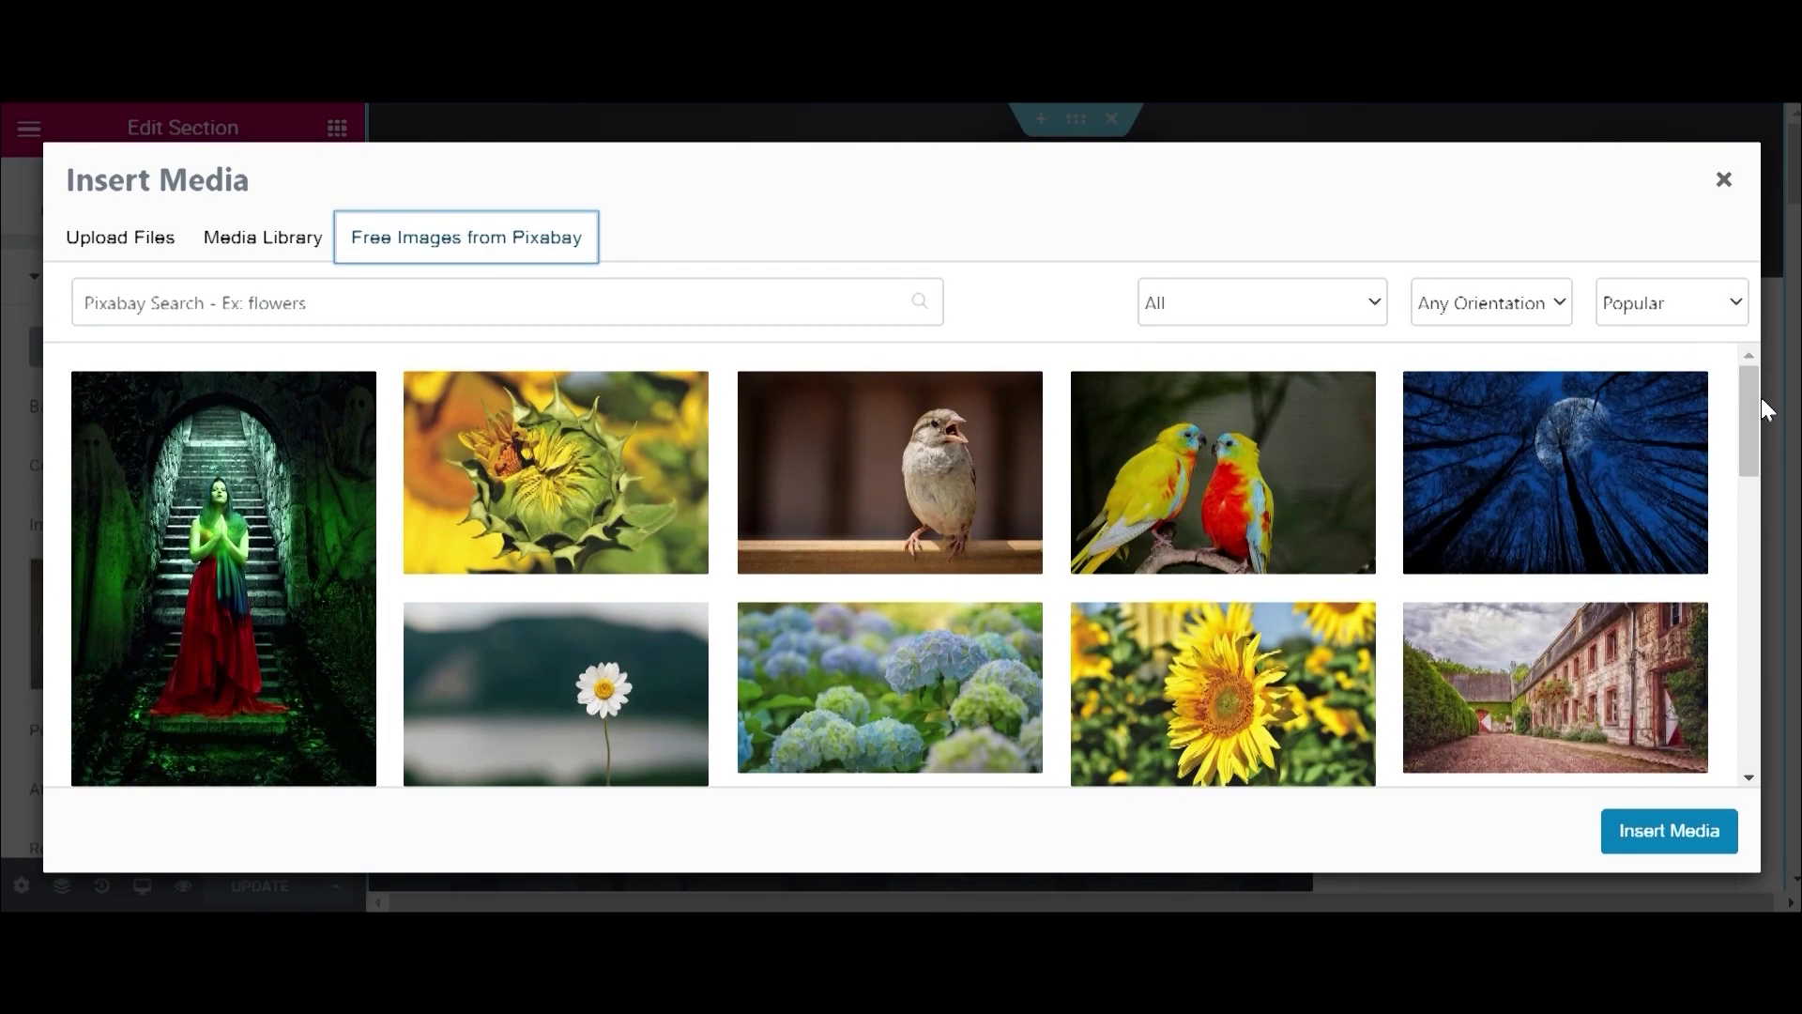
pyautogui.moveTo(1739, 398); pyautogui.dragTo(1722, 499)
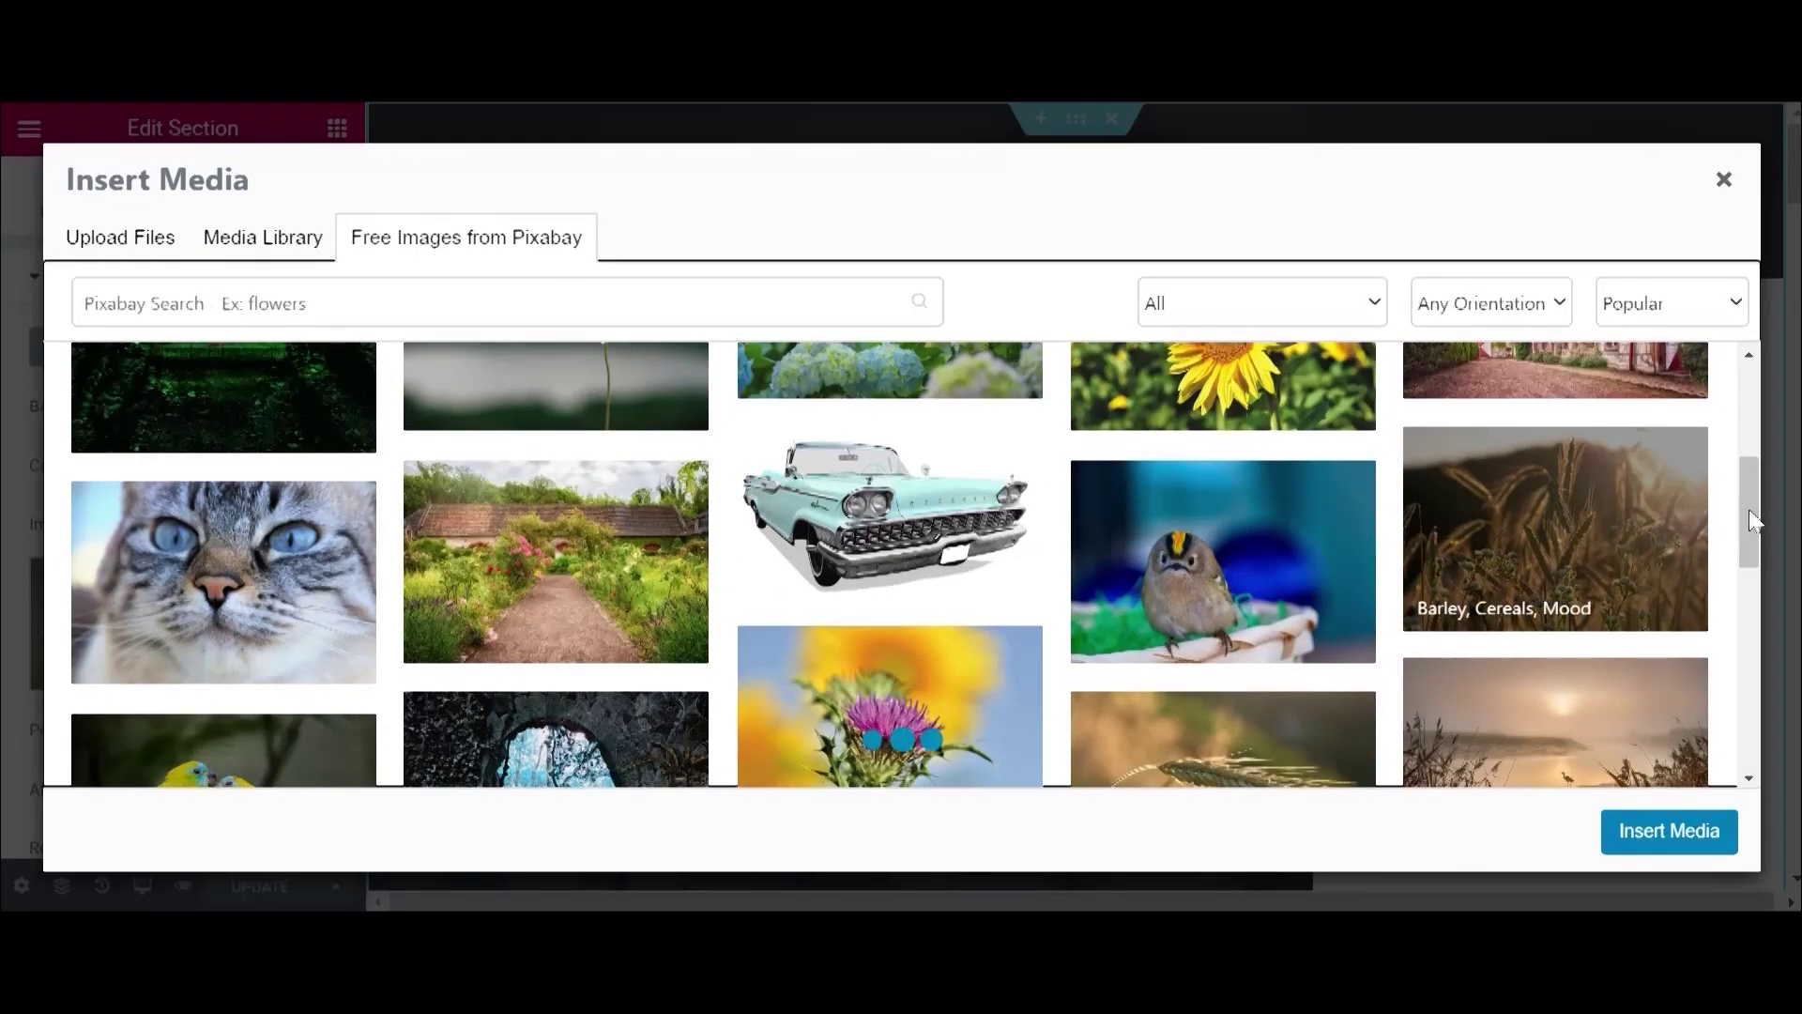
# Search the free Pixabay images for "mask" and look through the results for a face mask photo.
pyautogui.click(282, 302)
pyautogui.write('mas')
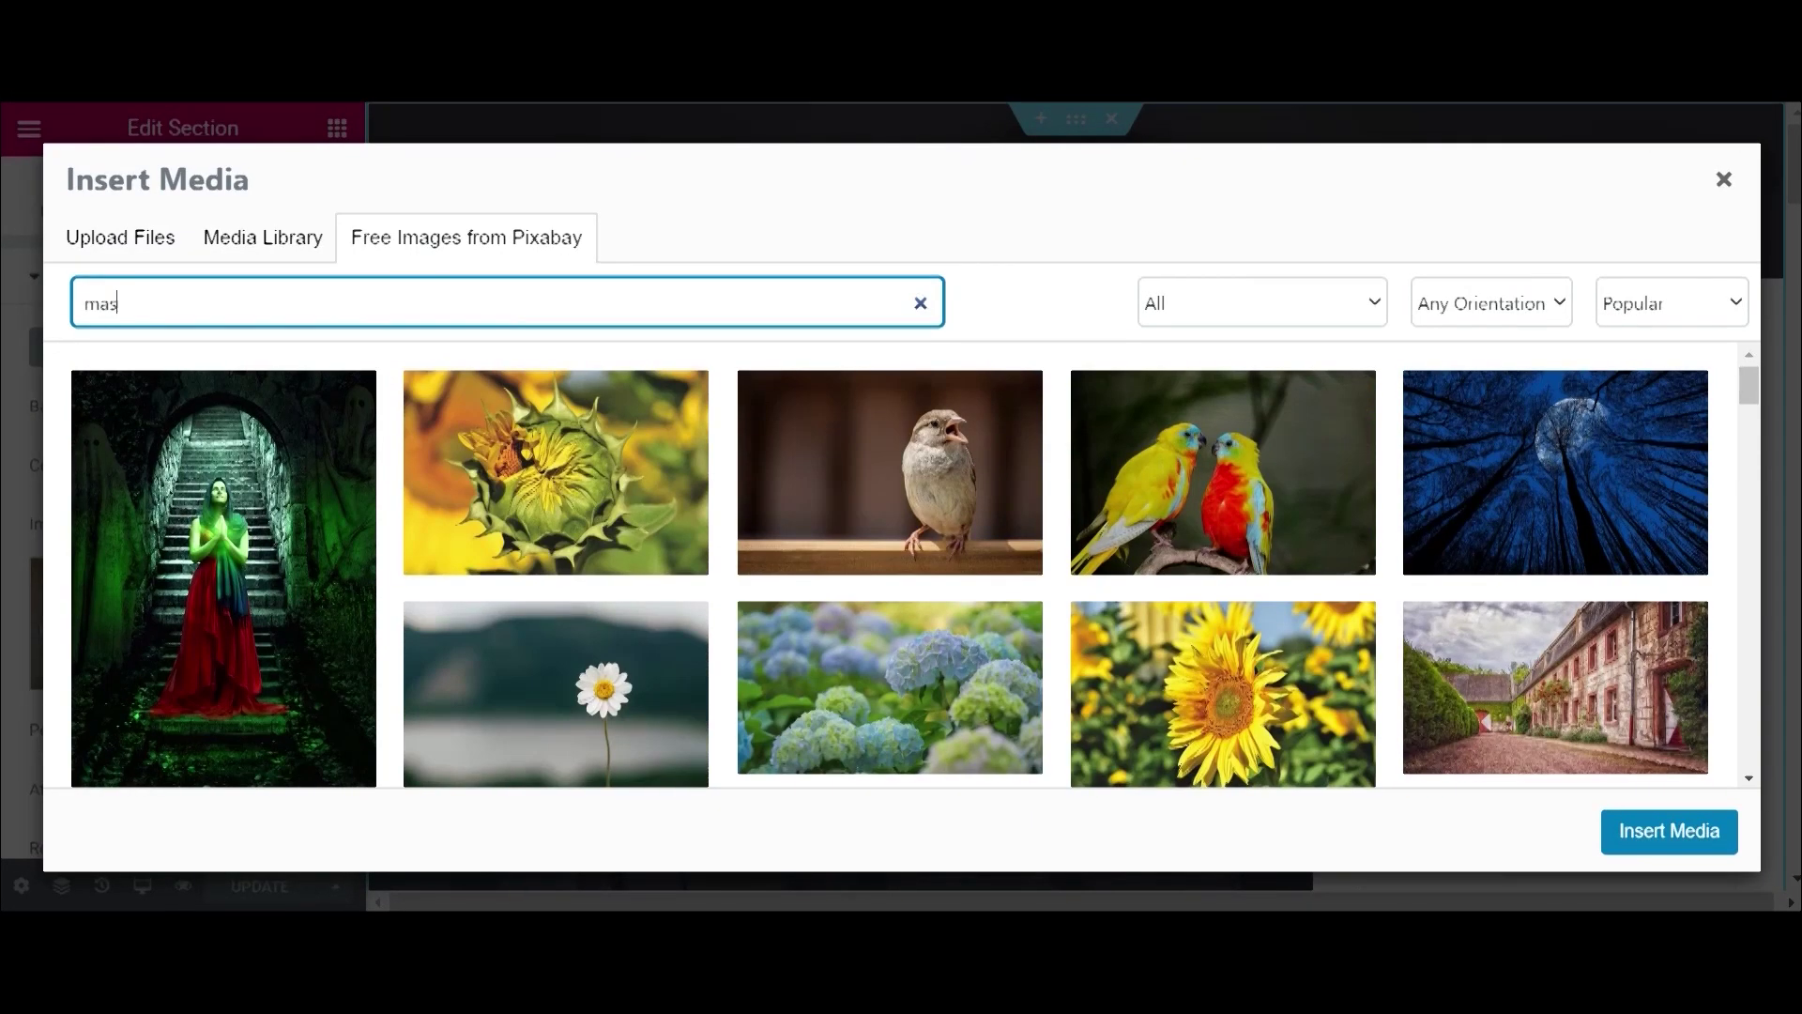
pyautogui.write('k')
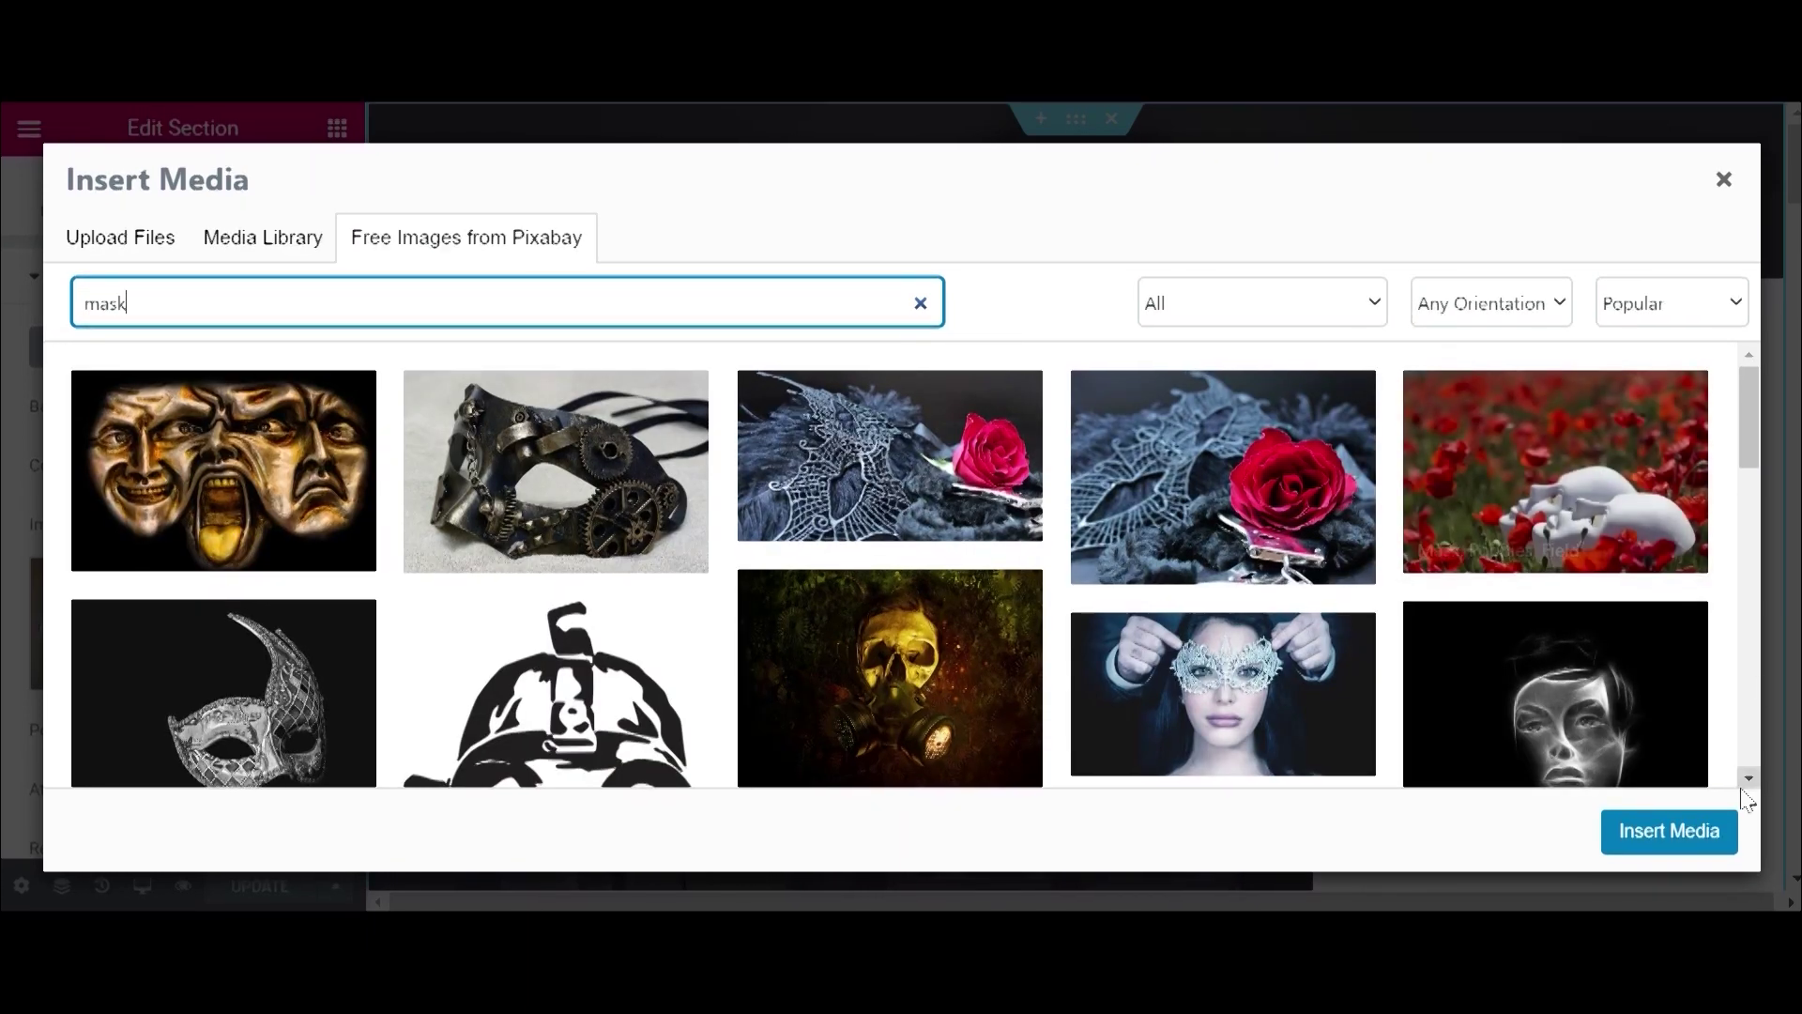
pyautogui.moveTo(1744, 396); pyautogui.dragTo(1725, 765)
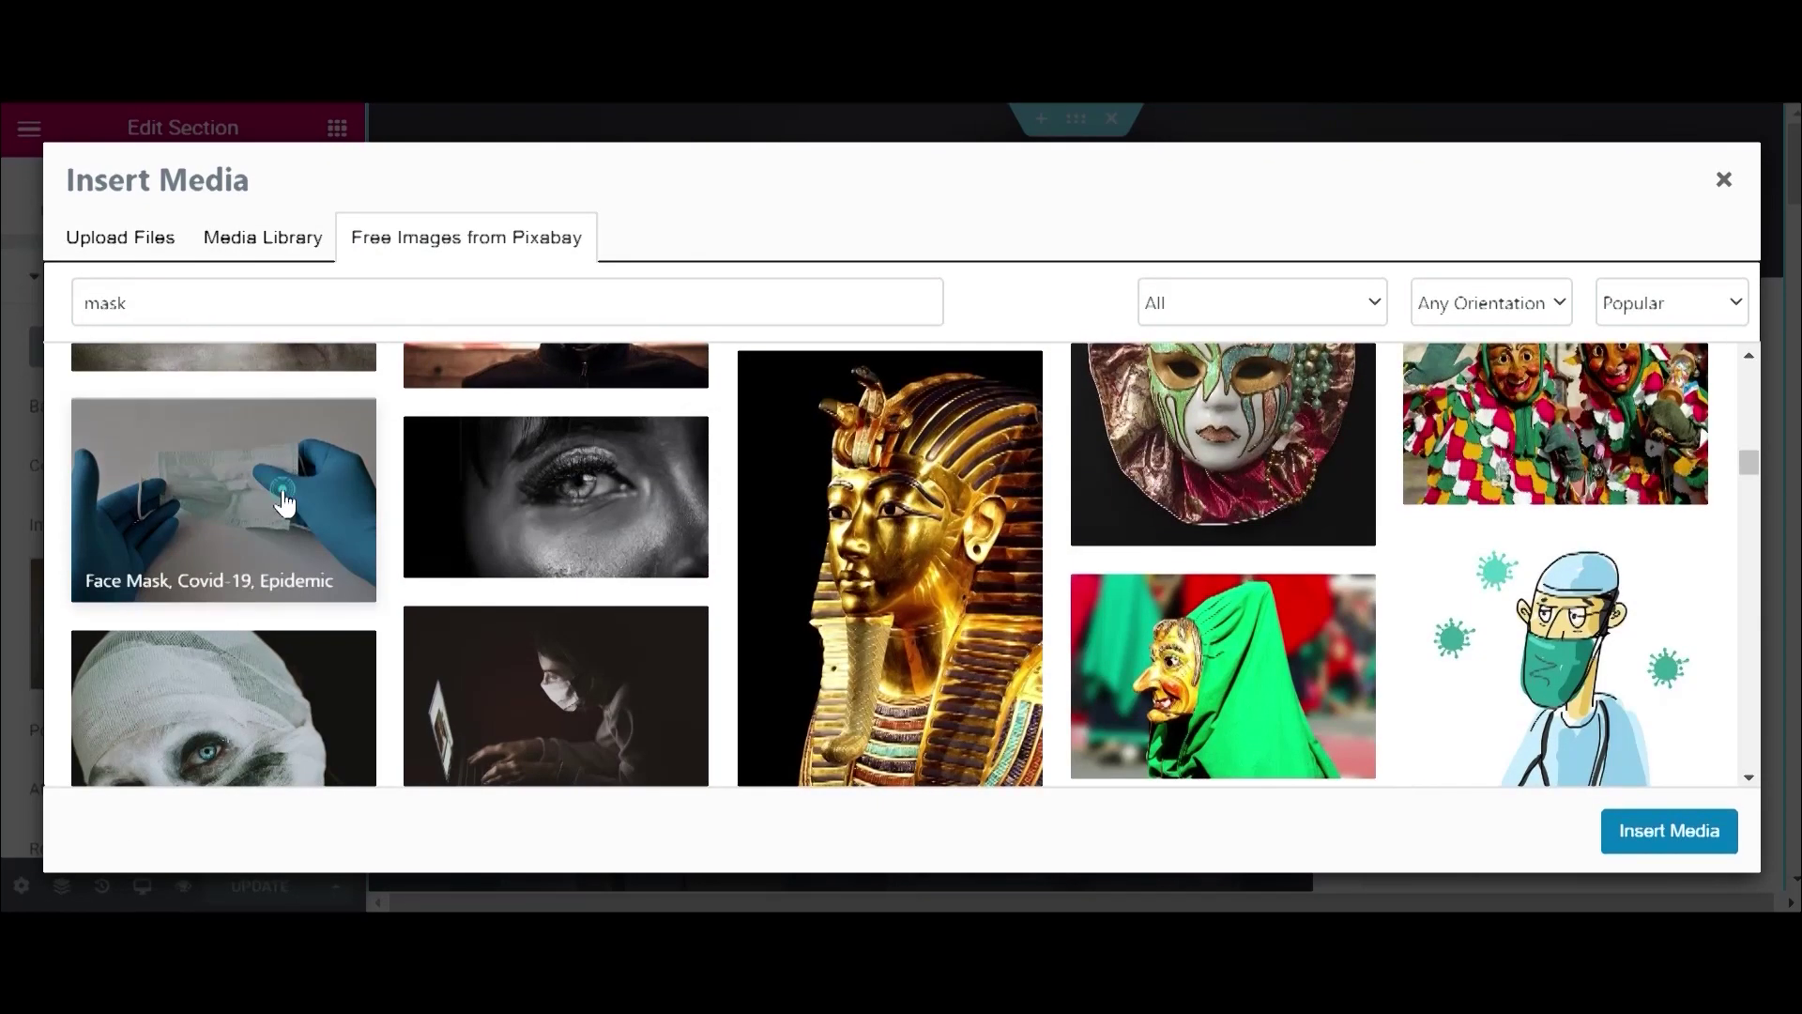
# Insert the "Face Mask, Covid-19, Epidemic" photo with blue-gloved hands as the hero section's background and update the page.
pyautogui.click(284, 499)
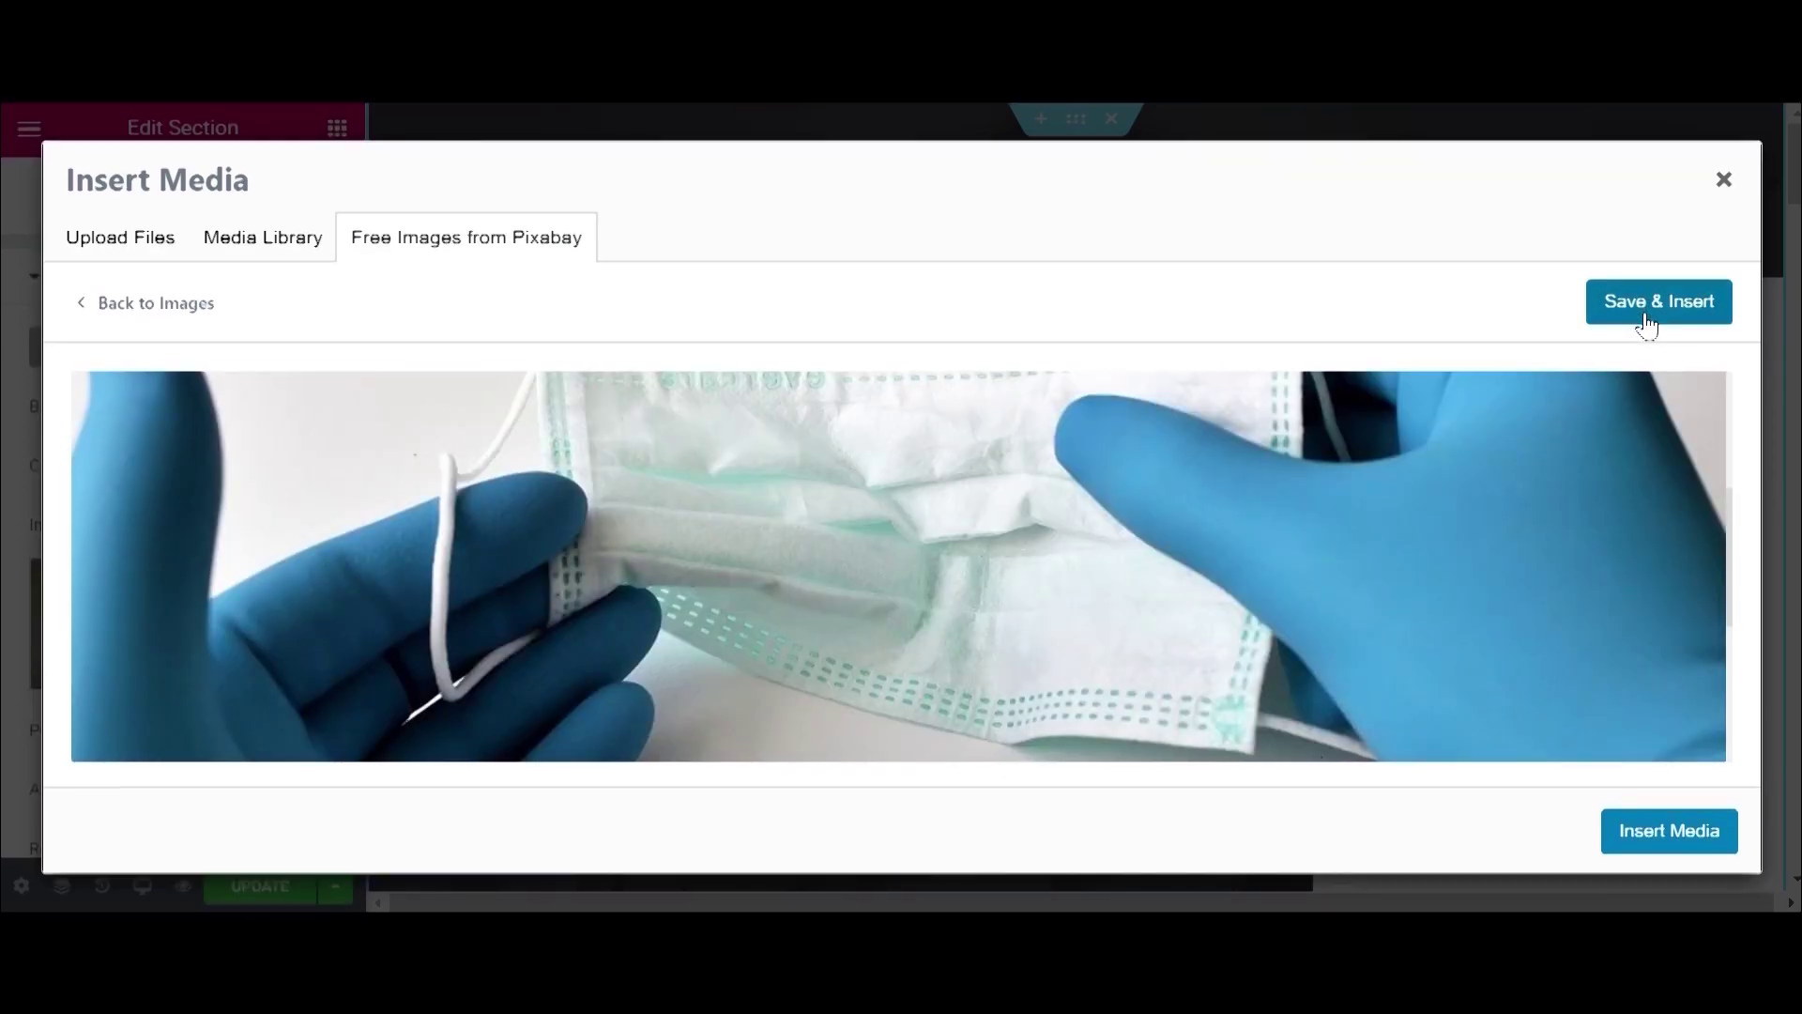
pyautogui.click(1648, 324)
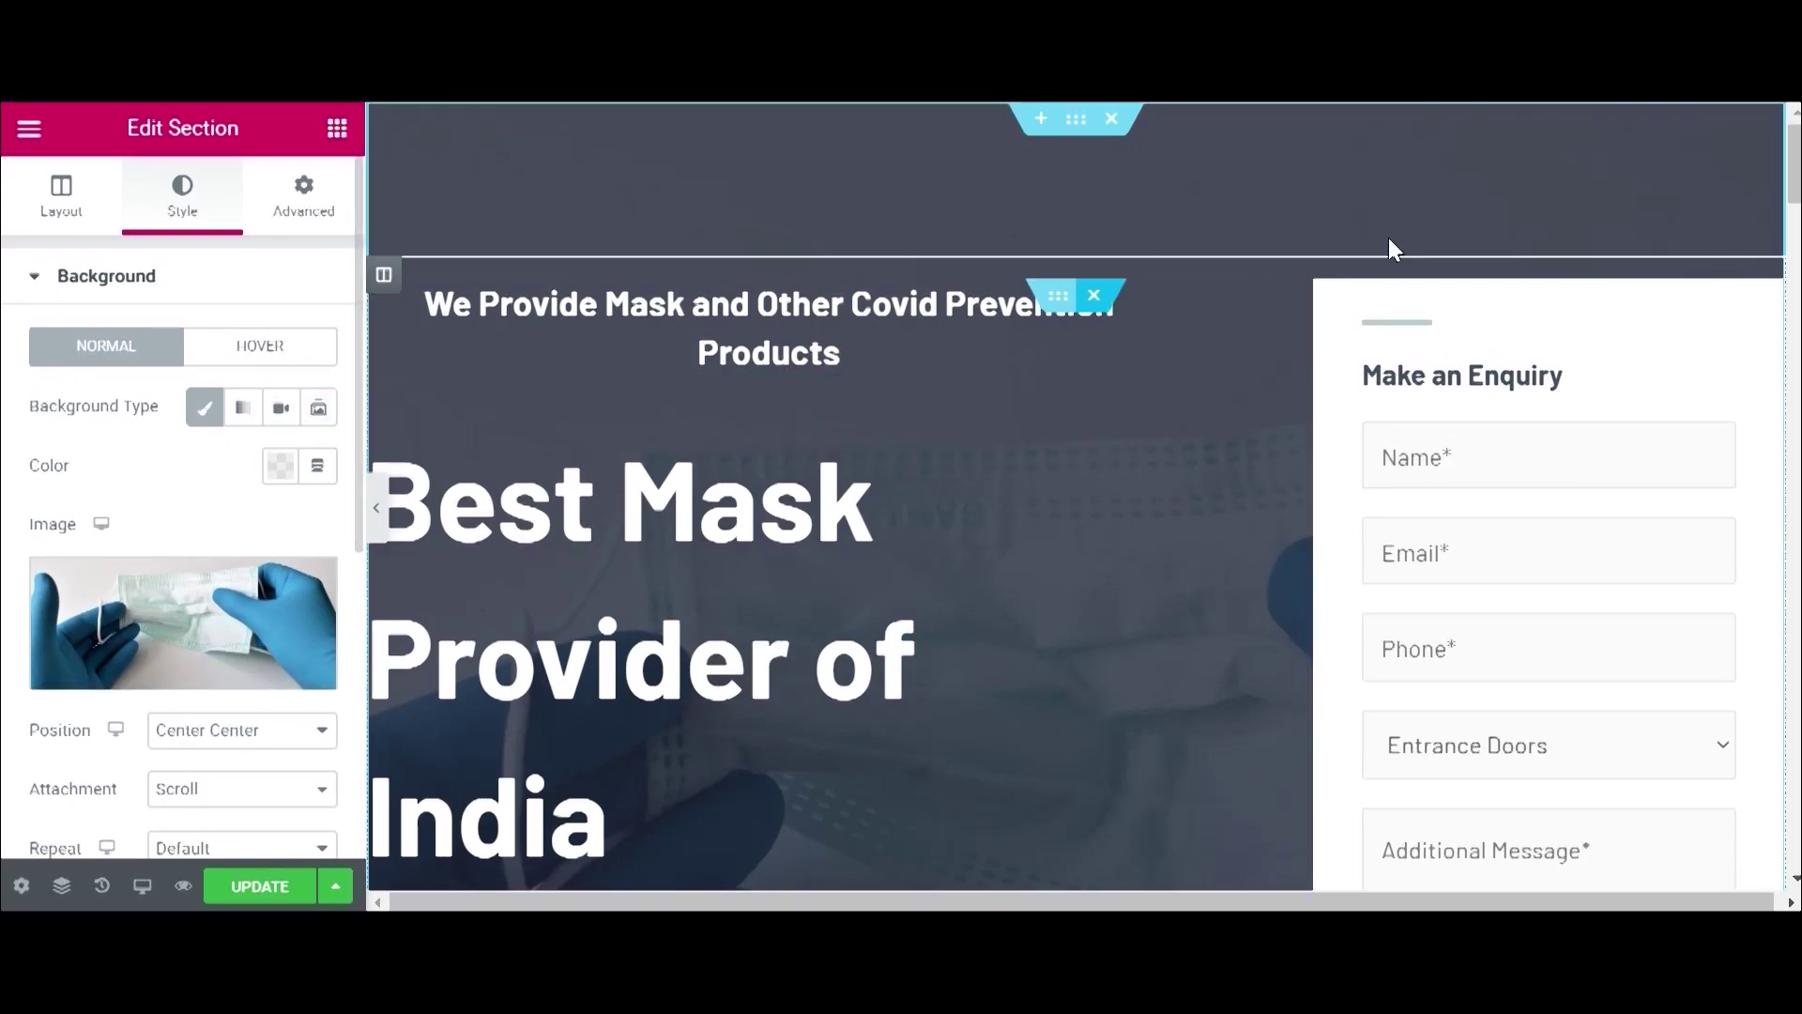
pyautogui.click(282, 891)
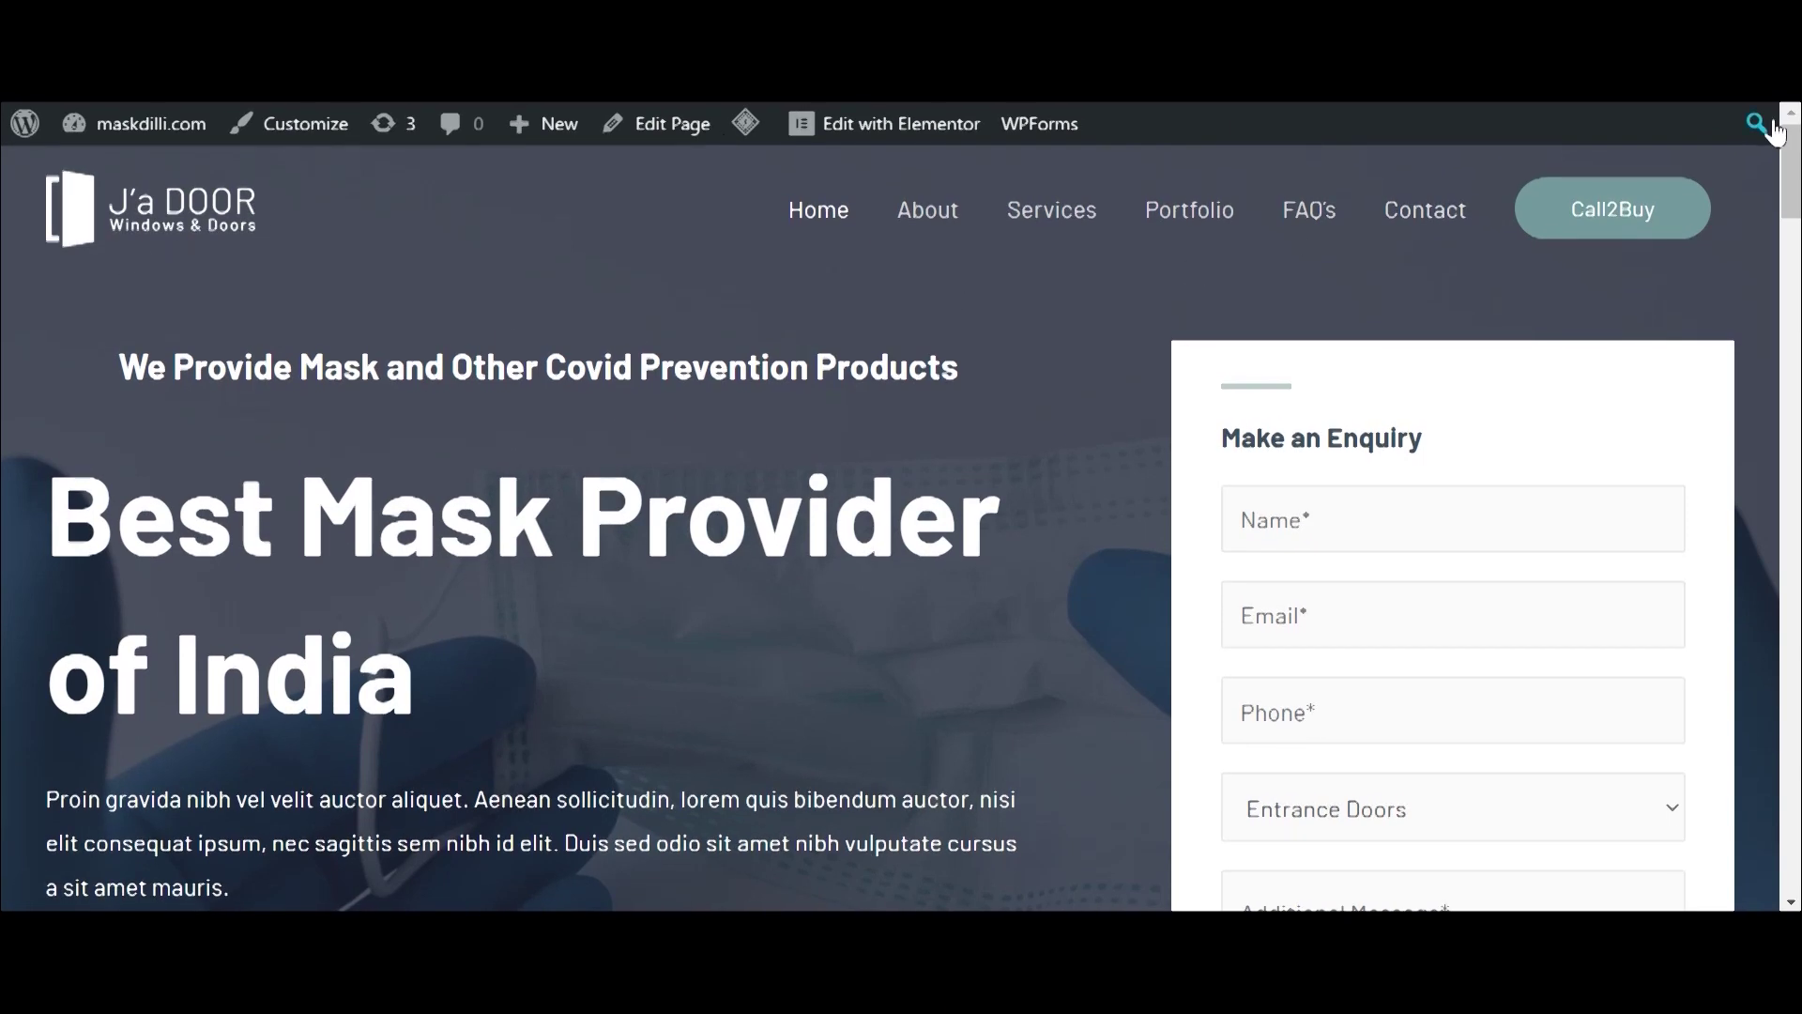
# Review the hero section on the live Home page and look through the remaining sections, including About Us and the testimonials.
pyautogui.moveTo(1791, 185); pyautogui.dragTo(1791, 349)
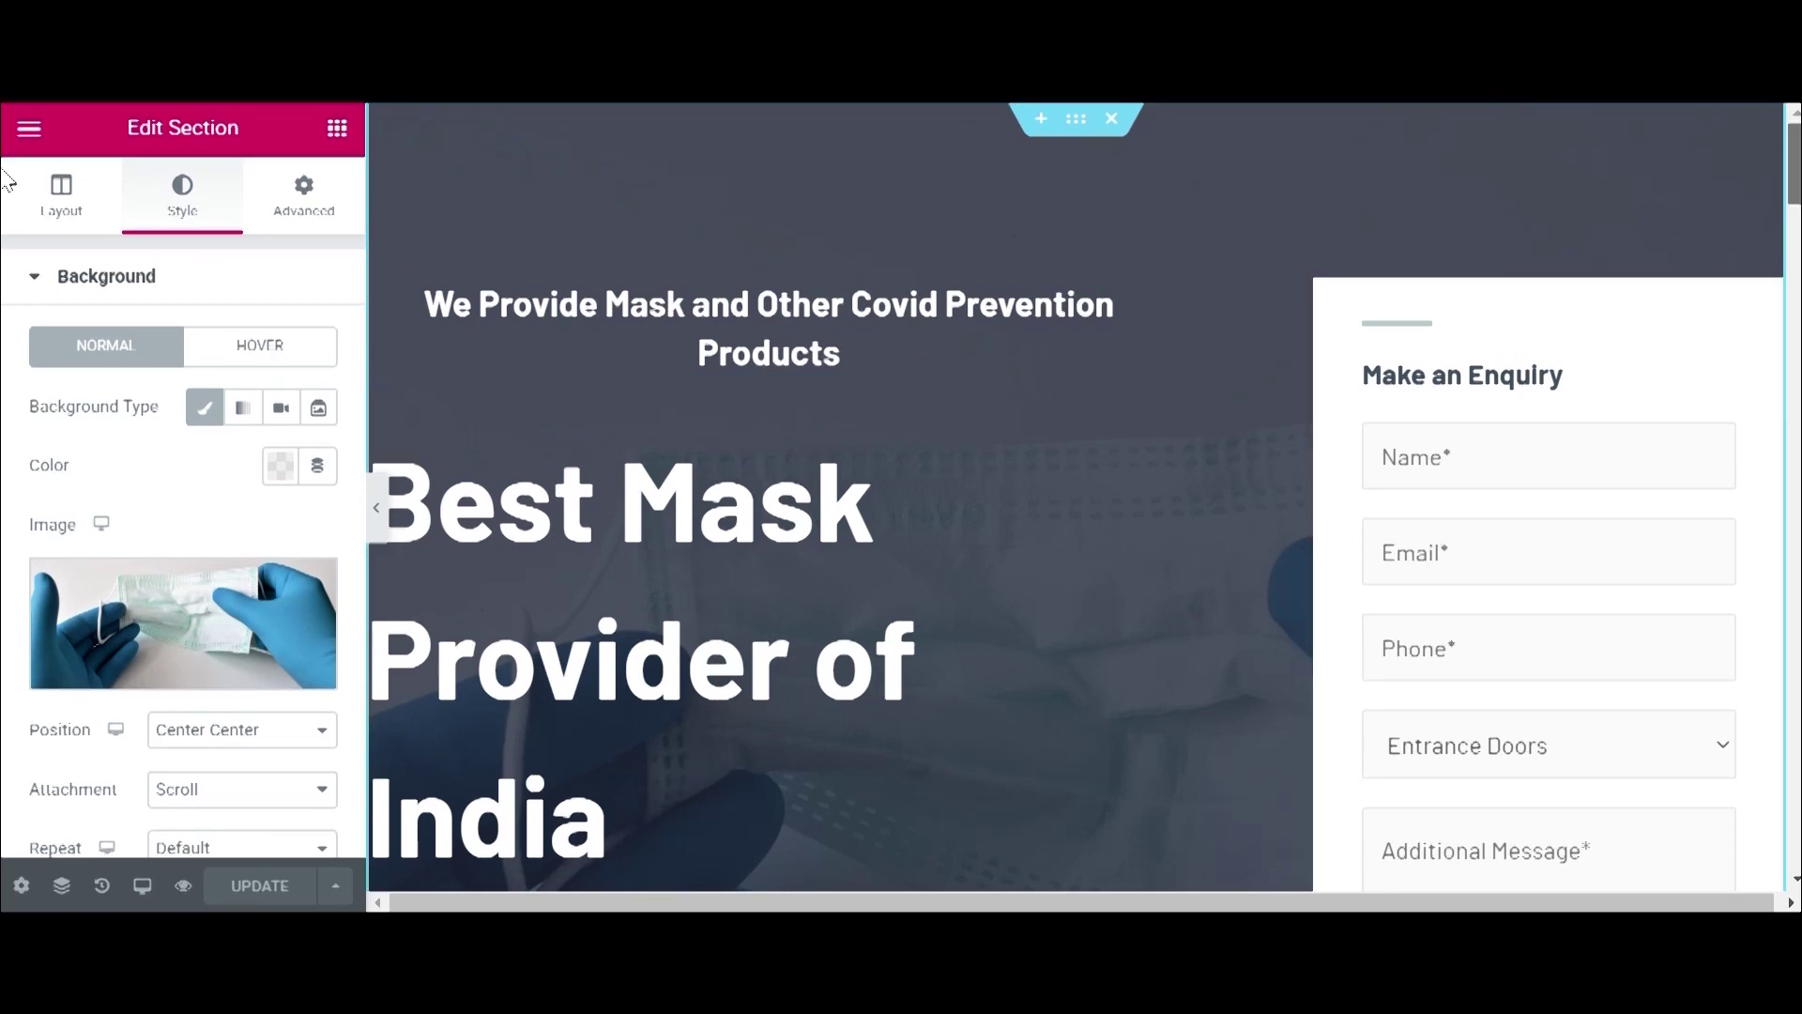
pyautogui.scroll(-15, 5, 178)
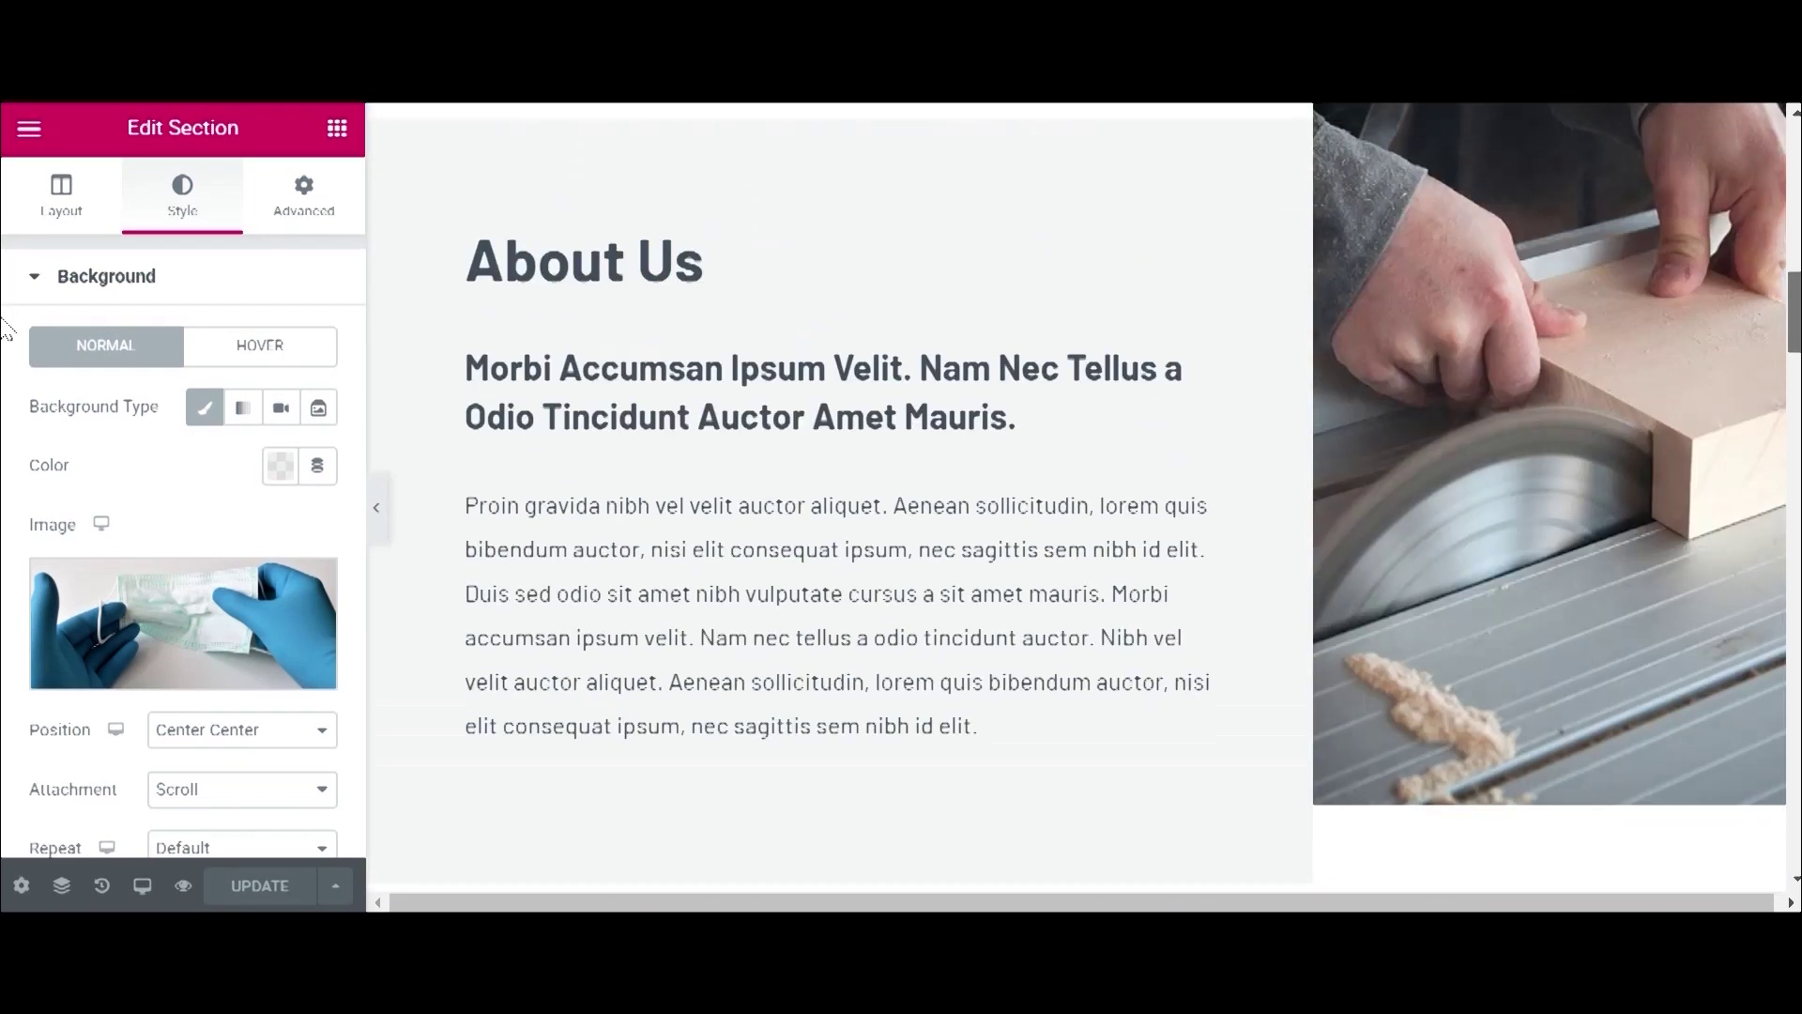
pyautogui.moveTo(1794, 338); pyautogui.dragTo(1793, 751)
pyautogui.moveTo(1793, 741); pyautogui.dragTo(1795, 700)
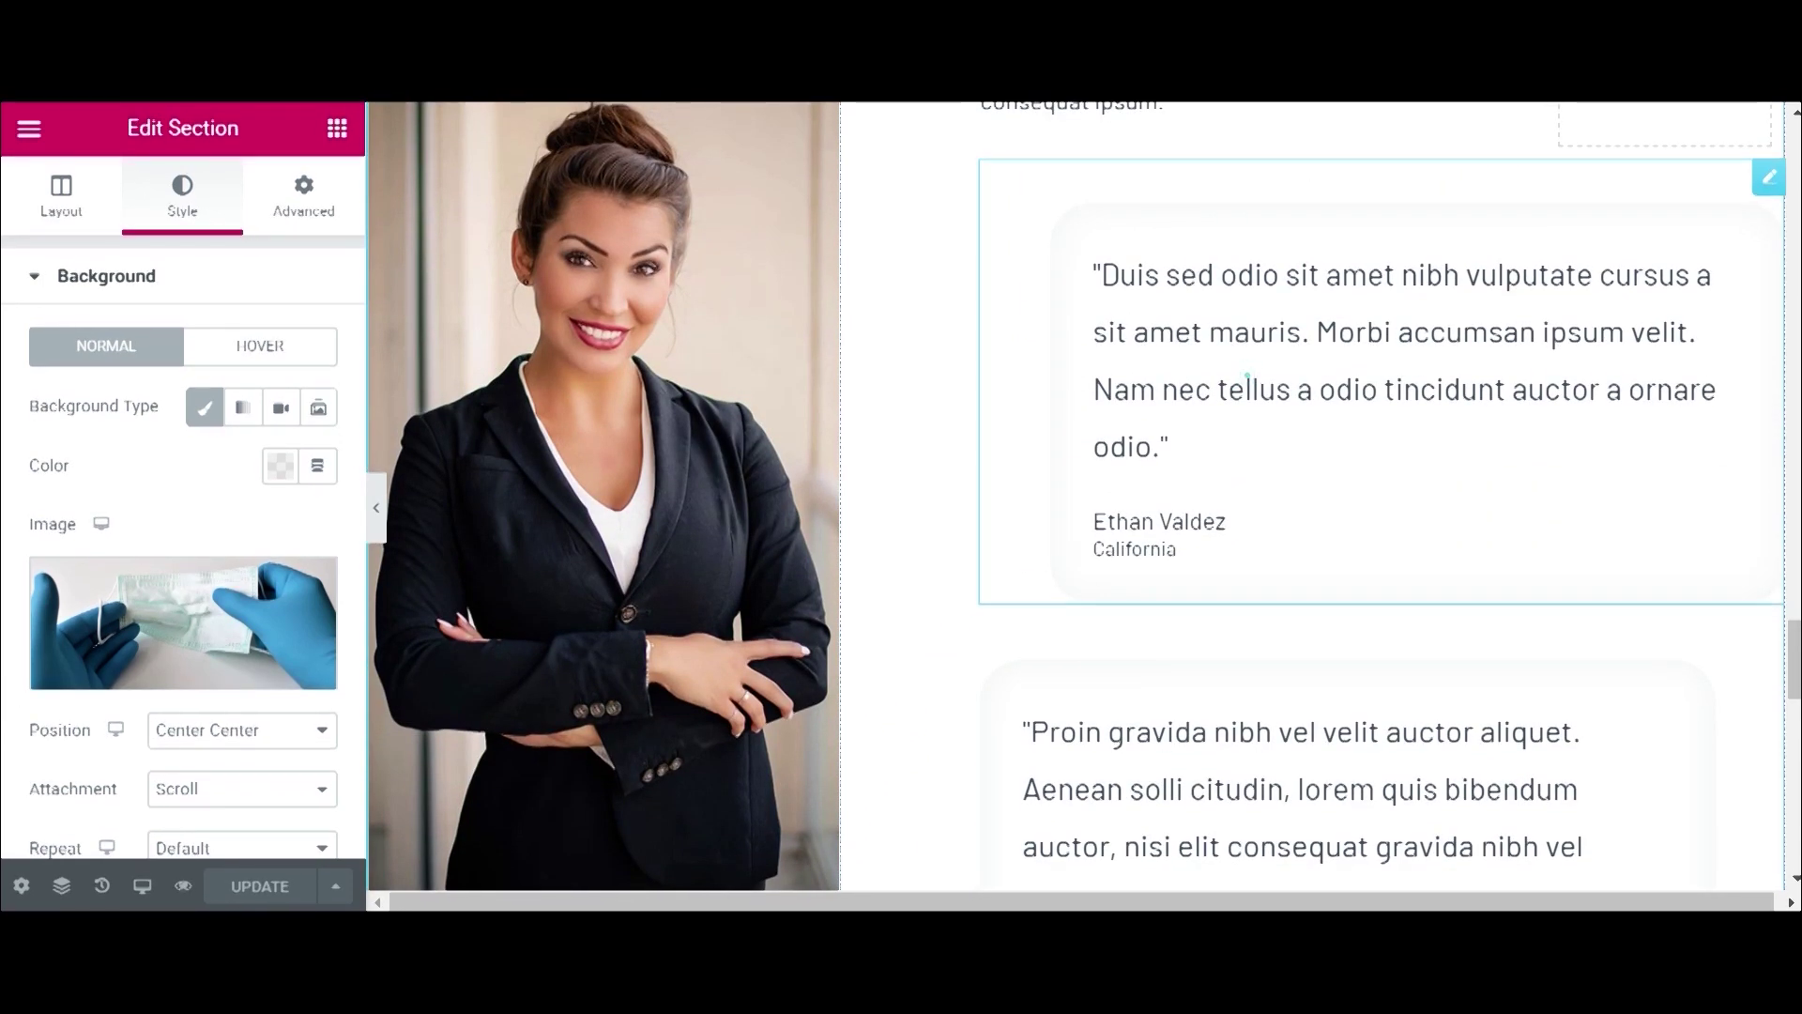
pyautogui.click(1246, 376)
pyautogui.click(92, 517)
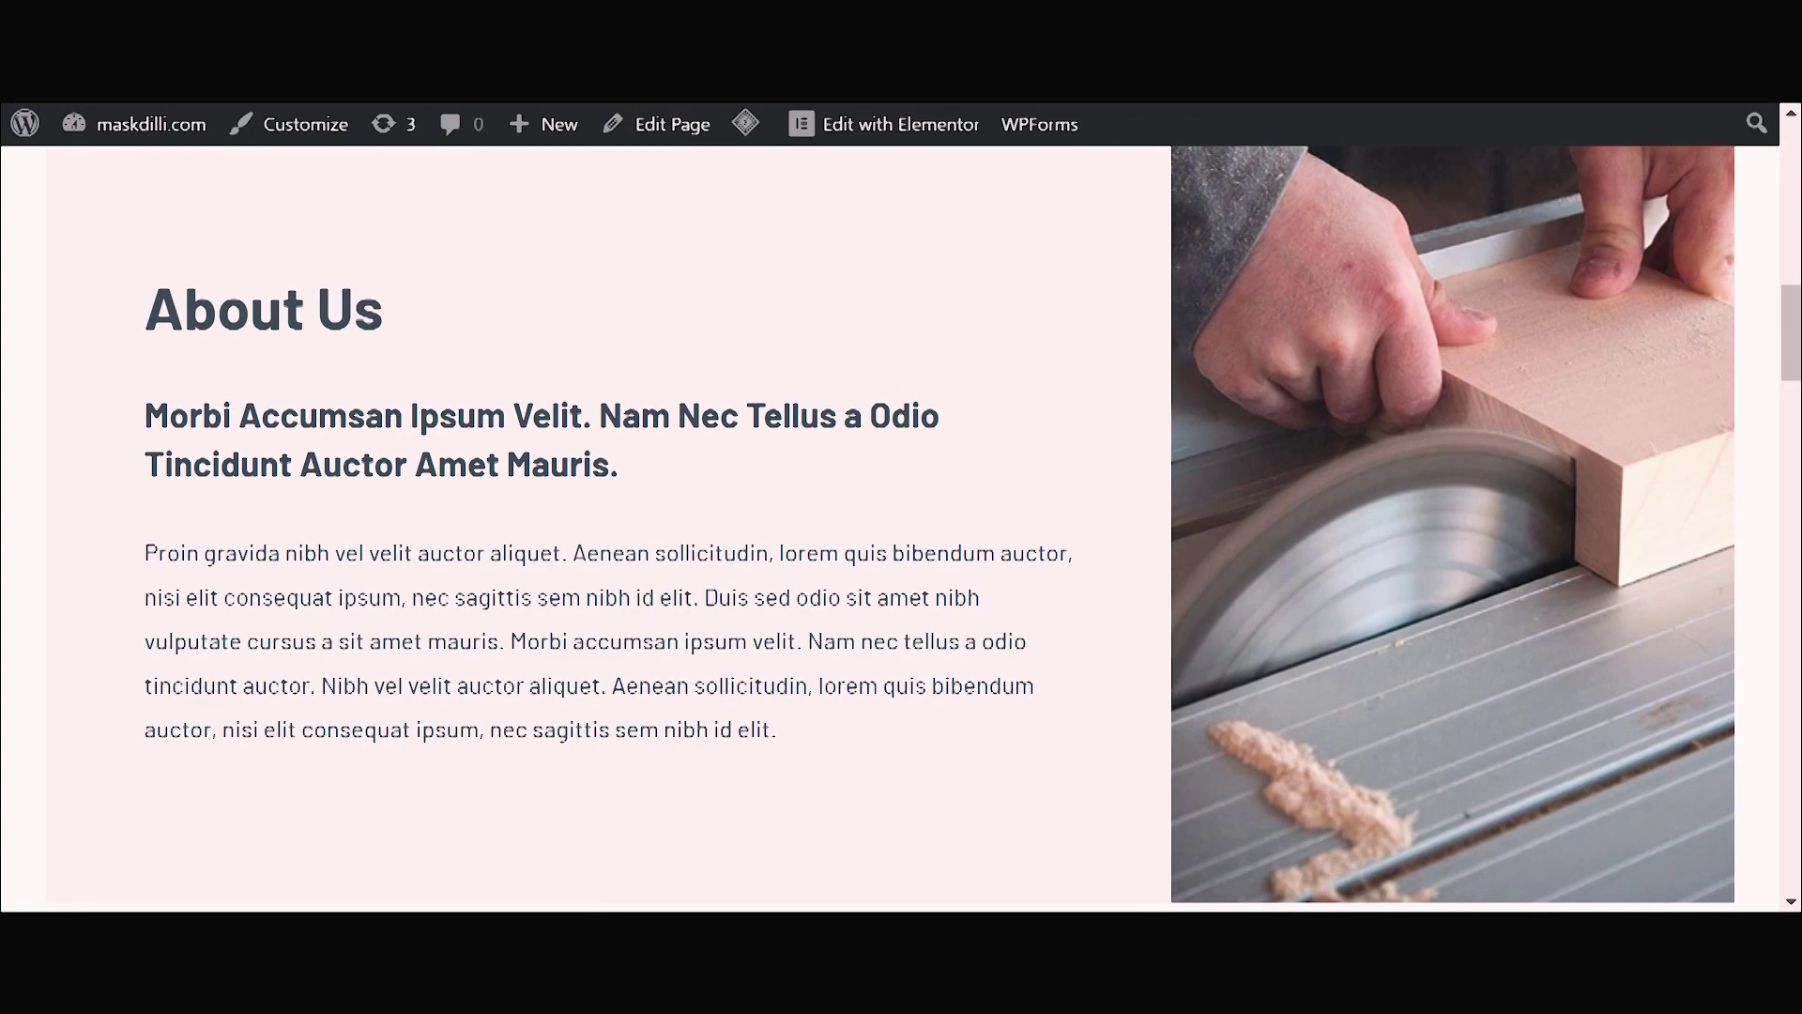
pyautogui.scroll(5, 901, 526)
pyautogui.scroll(5, 902, 526)
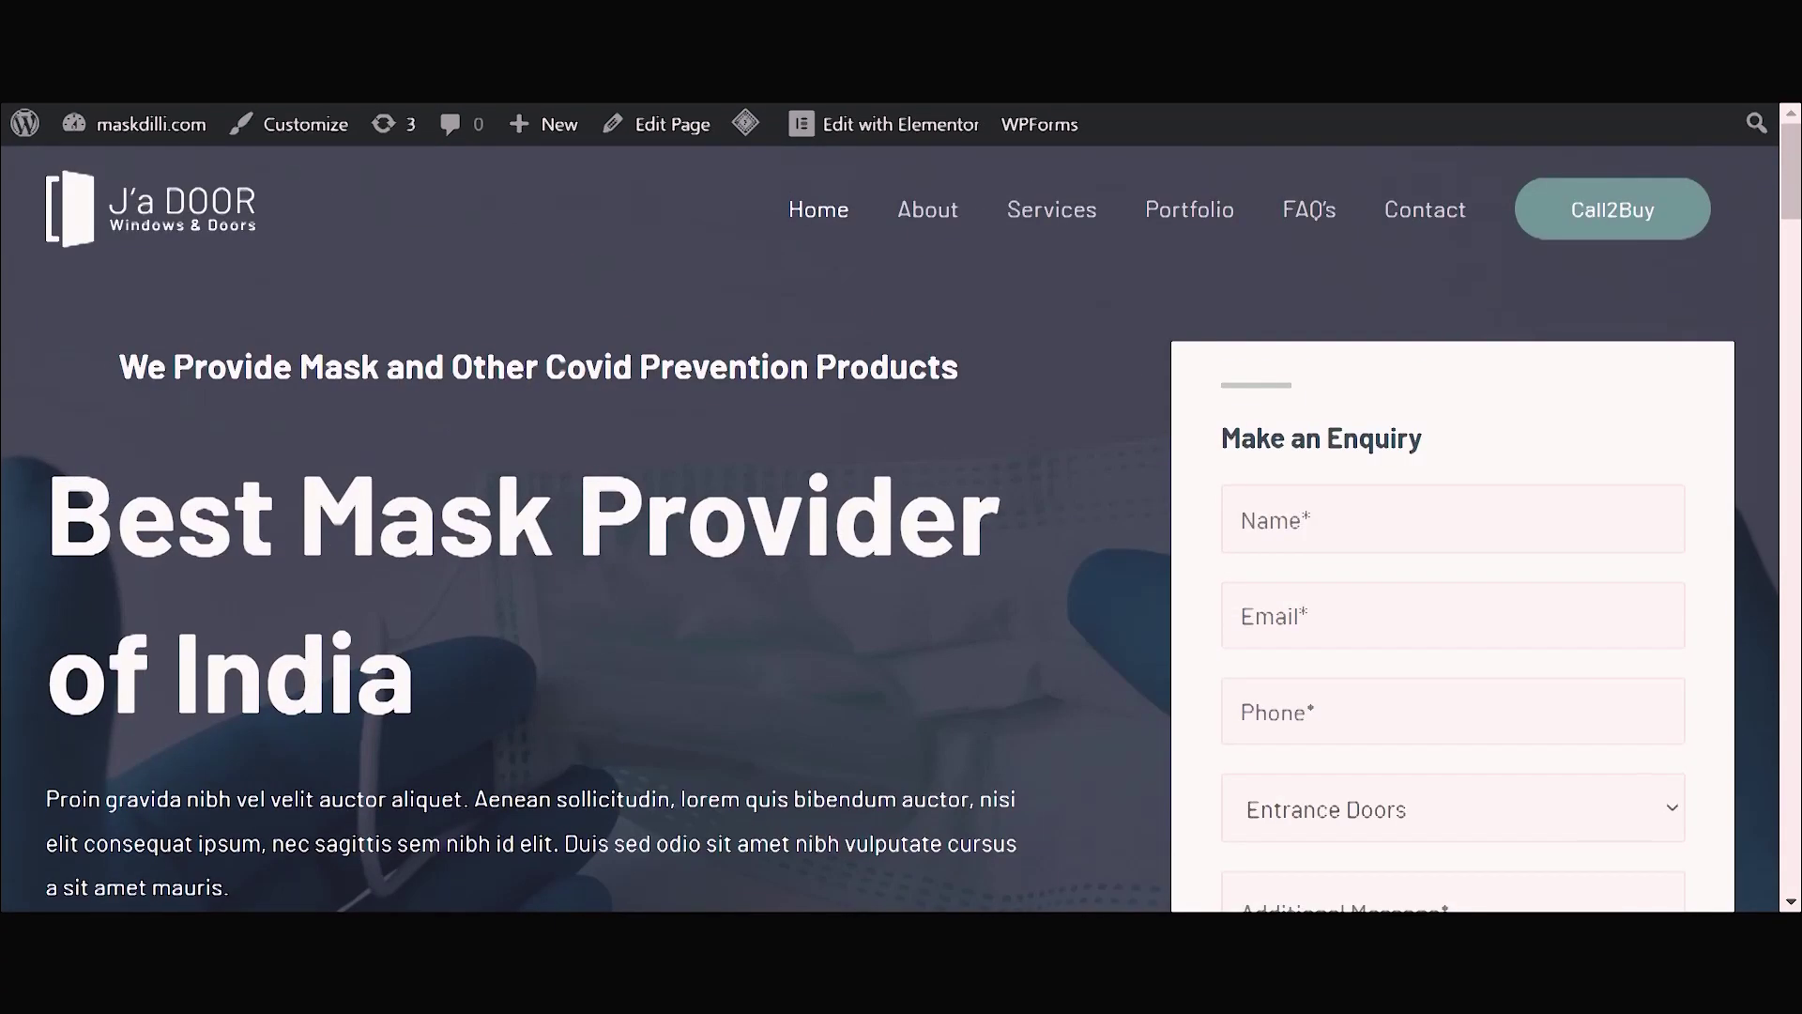